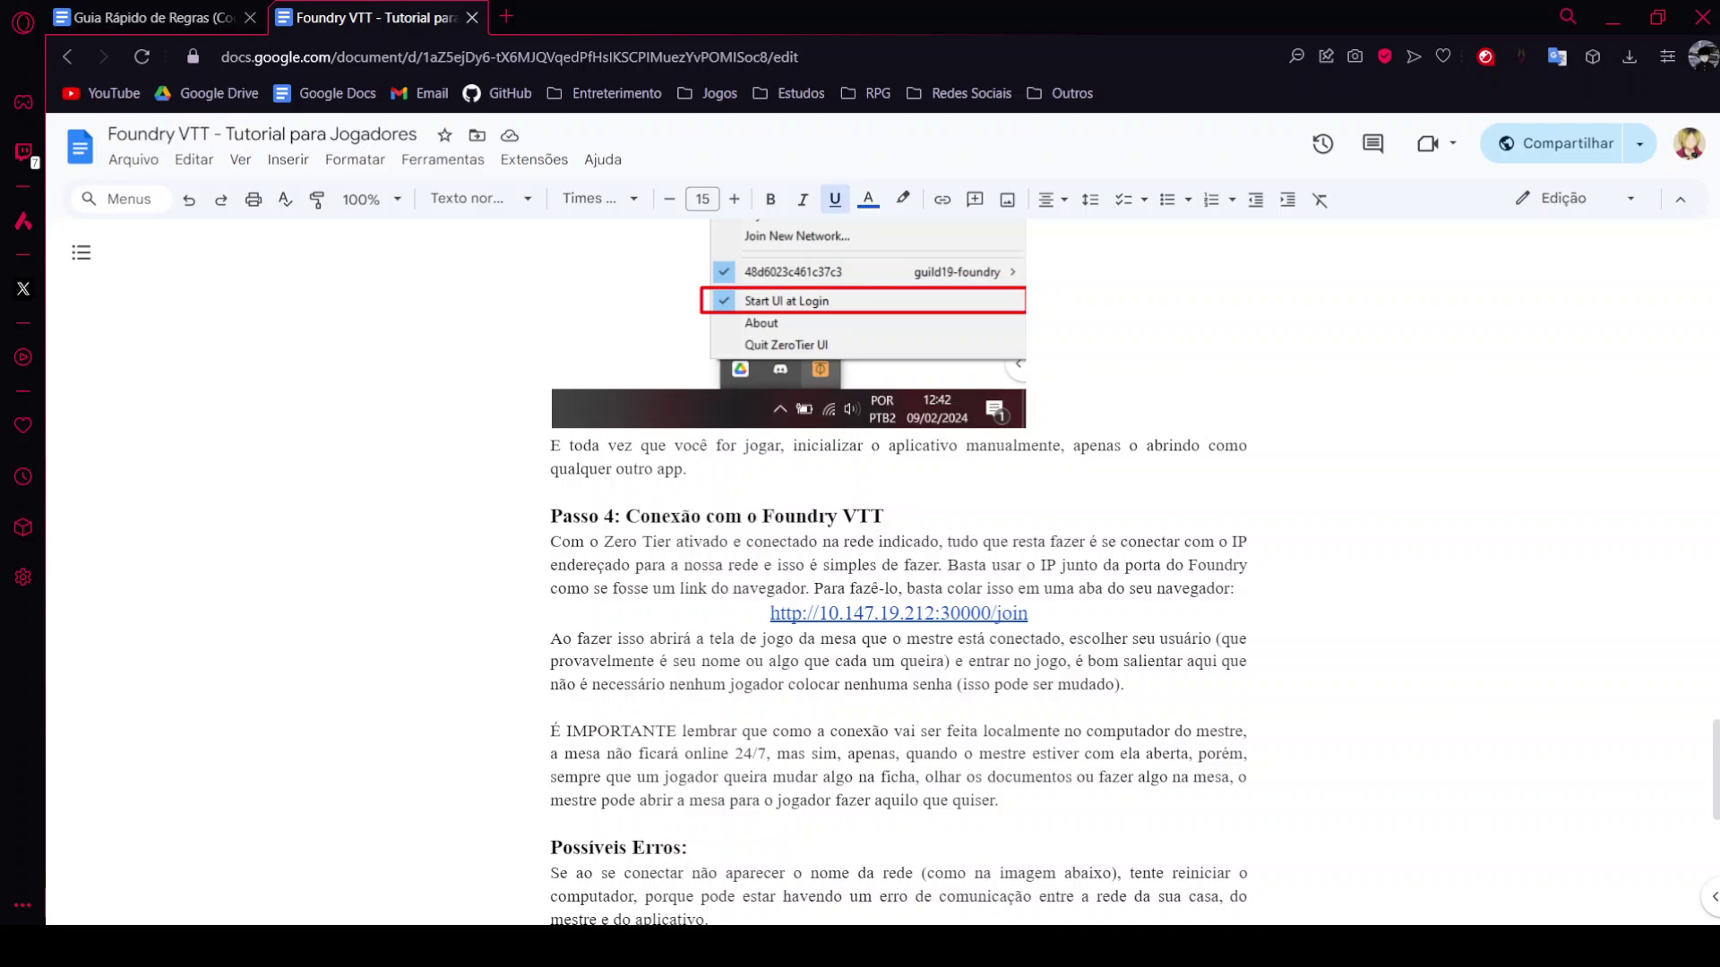
# Open the game's join link from the Passo 4 section of the tutorial document.
pyautogui.click(929, 707)
pyautogui.scroll(-3, 929, 434)
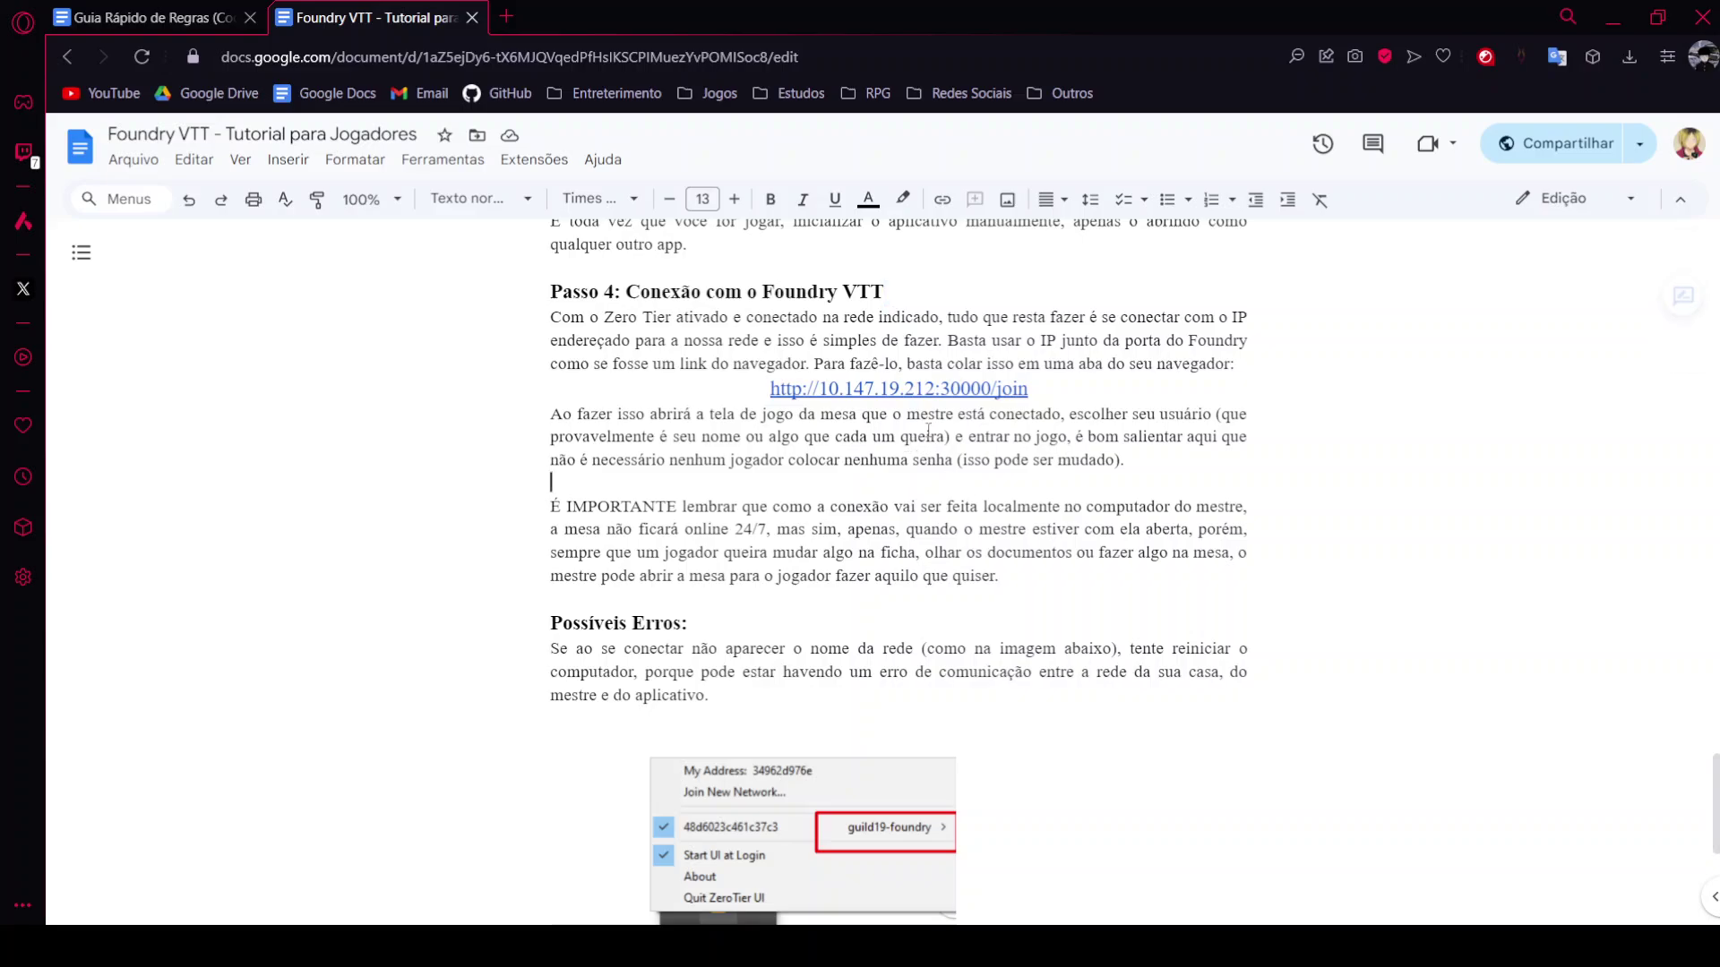
pyautogui.click(905, 388)
pyautogui.click(910, 426)
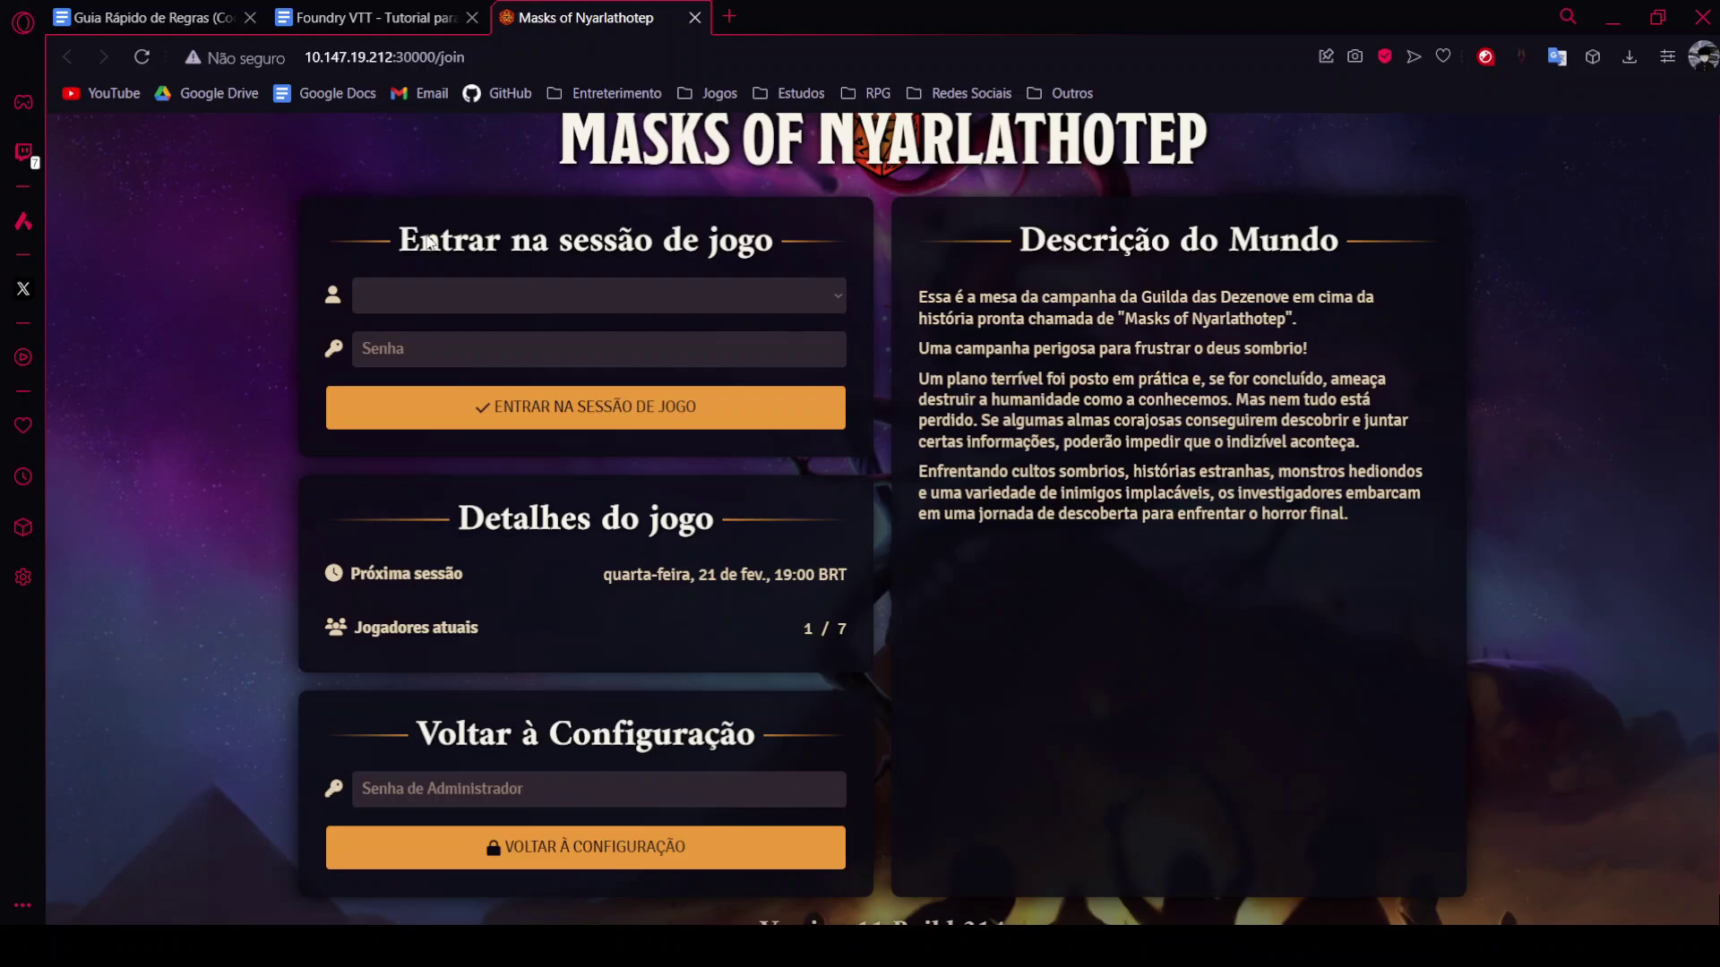
# Join the game session as the user Player Teste with the password left blank.
pyautogui.click(601, 291)
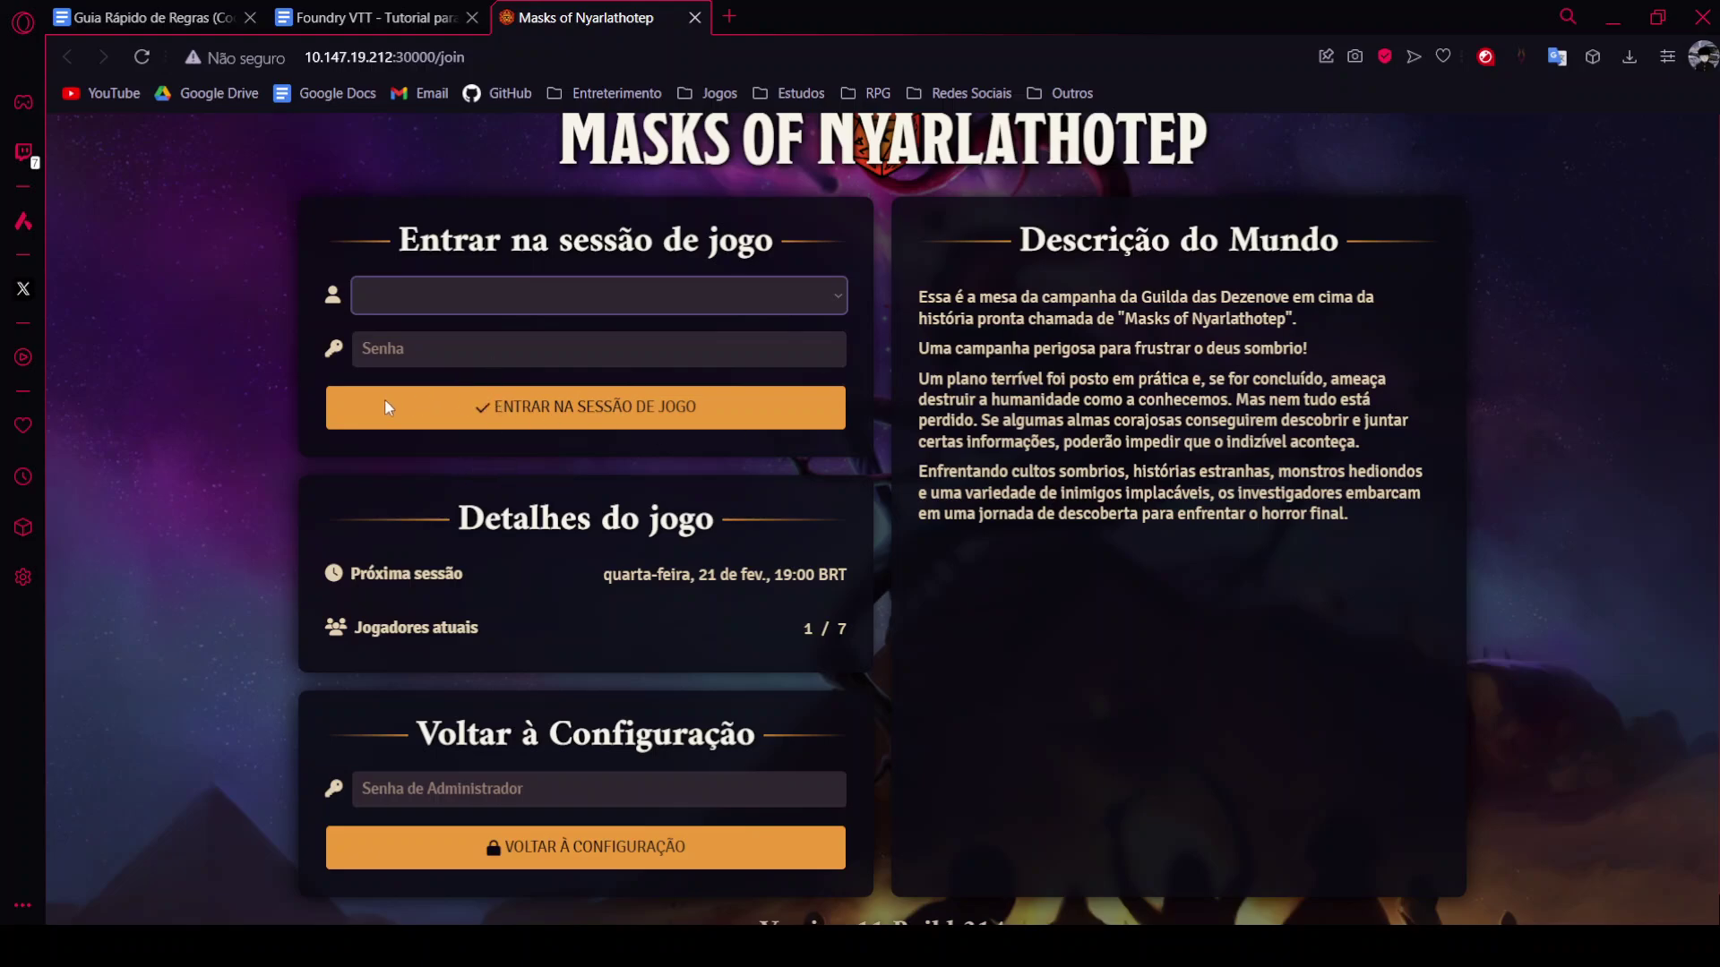
pyautogui.press('Down')
pyautogui.press('Tab')
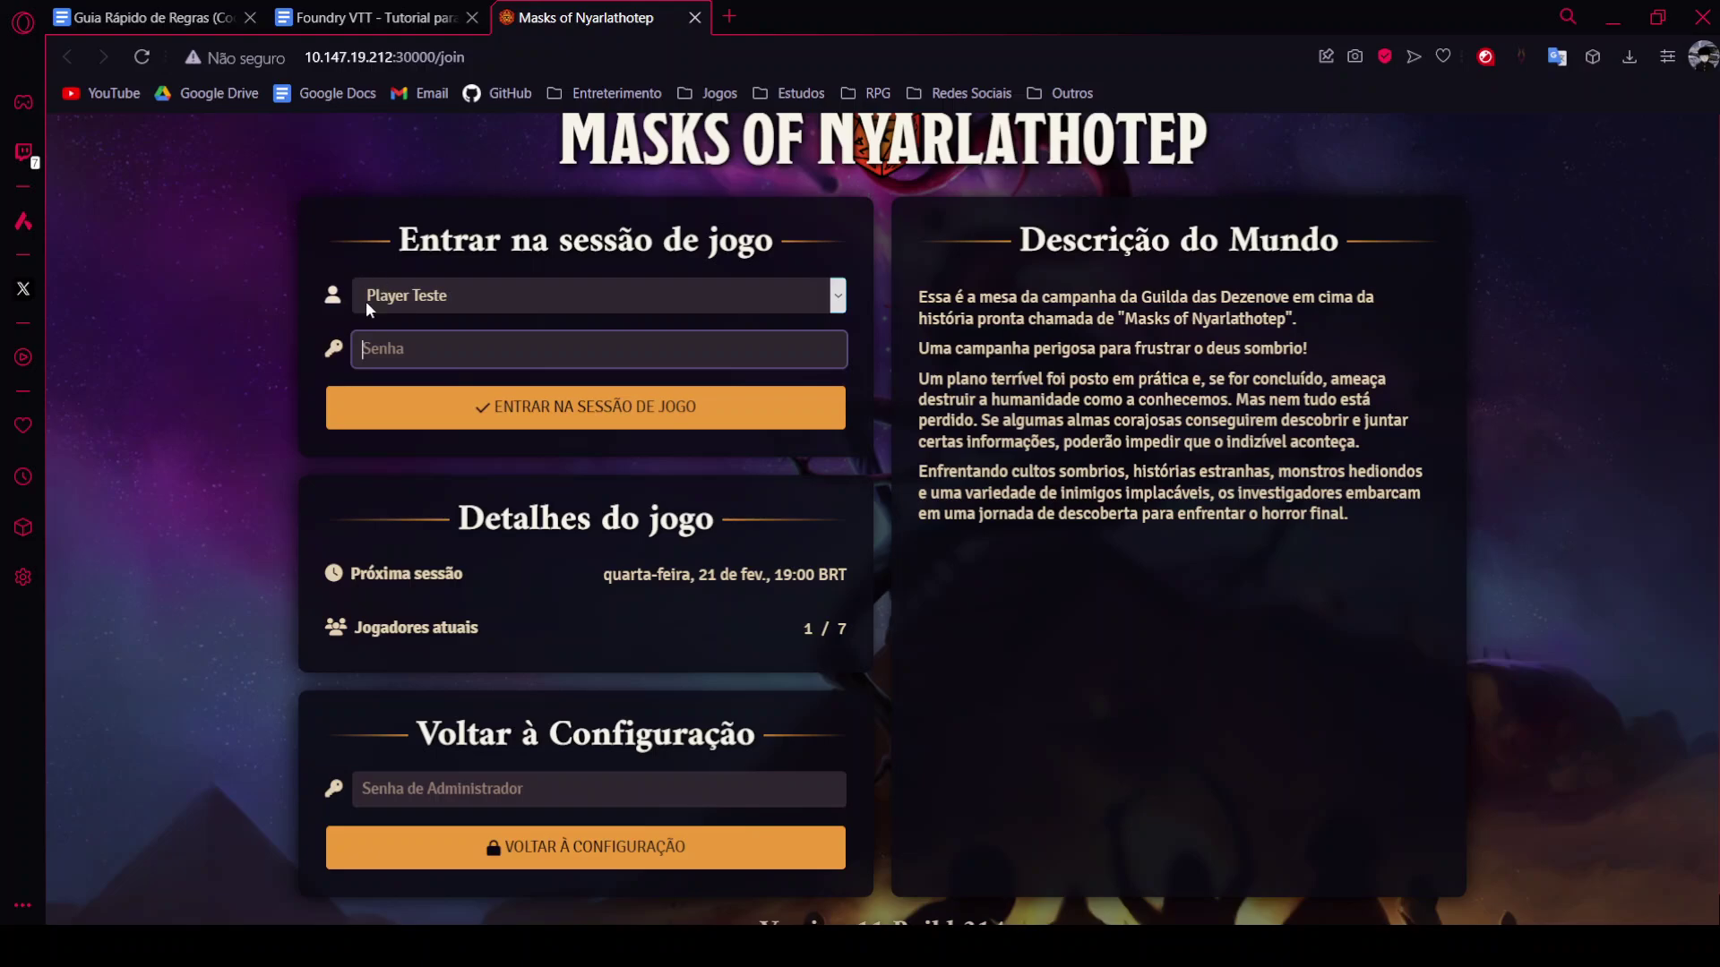
pyautogui.click(261, 276)
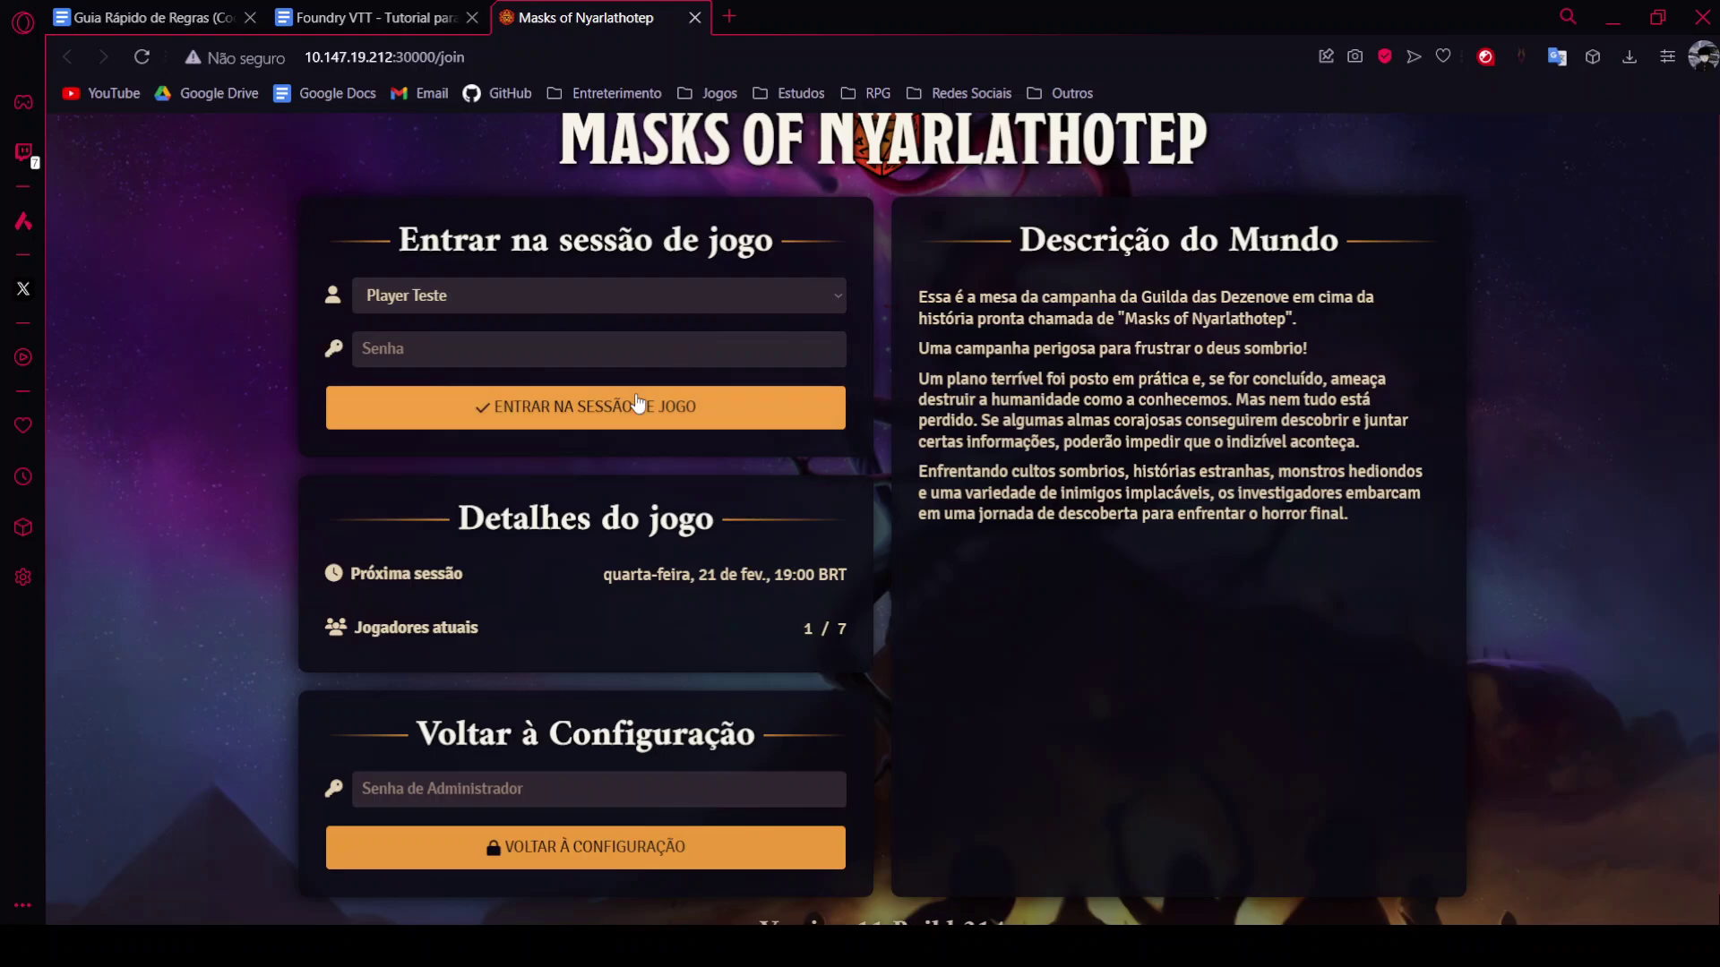
pyautogui.click(637, 406)
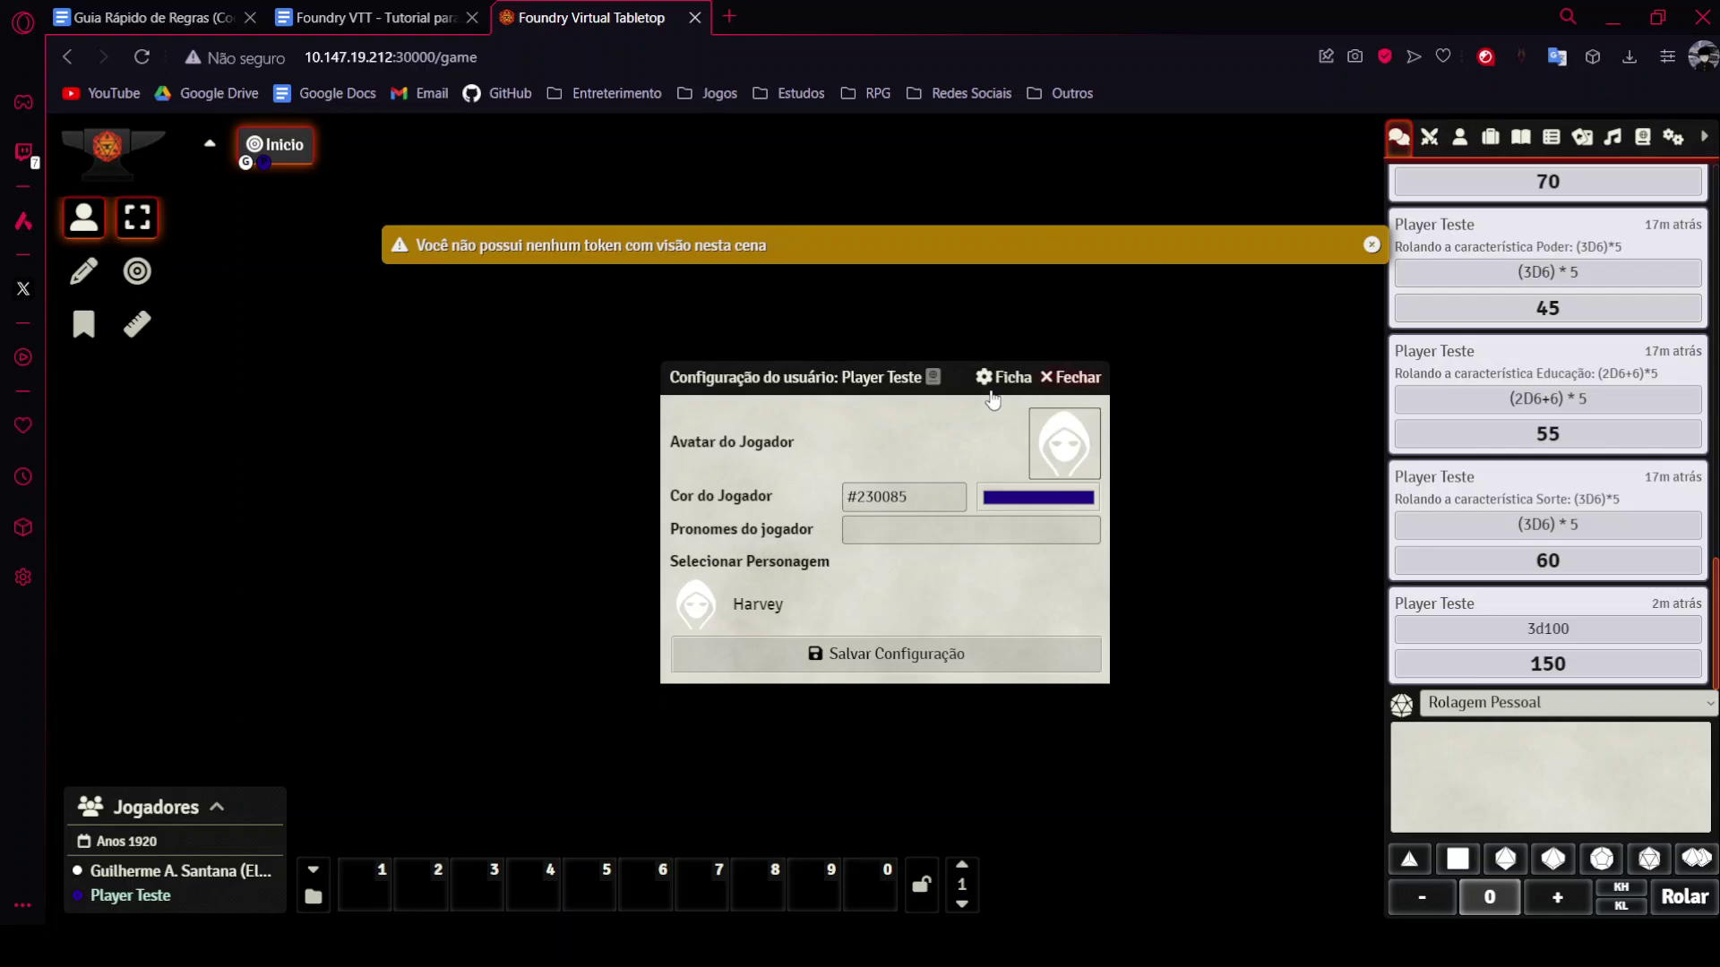
# Assign the available character to Player Teste and save the user configuration.
pyautogui.moveTo(759, 297); pyautogui.dragTo(759, 297)
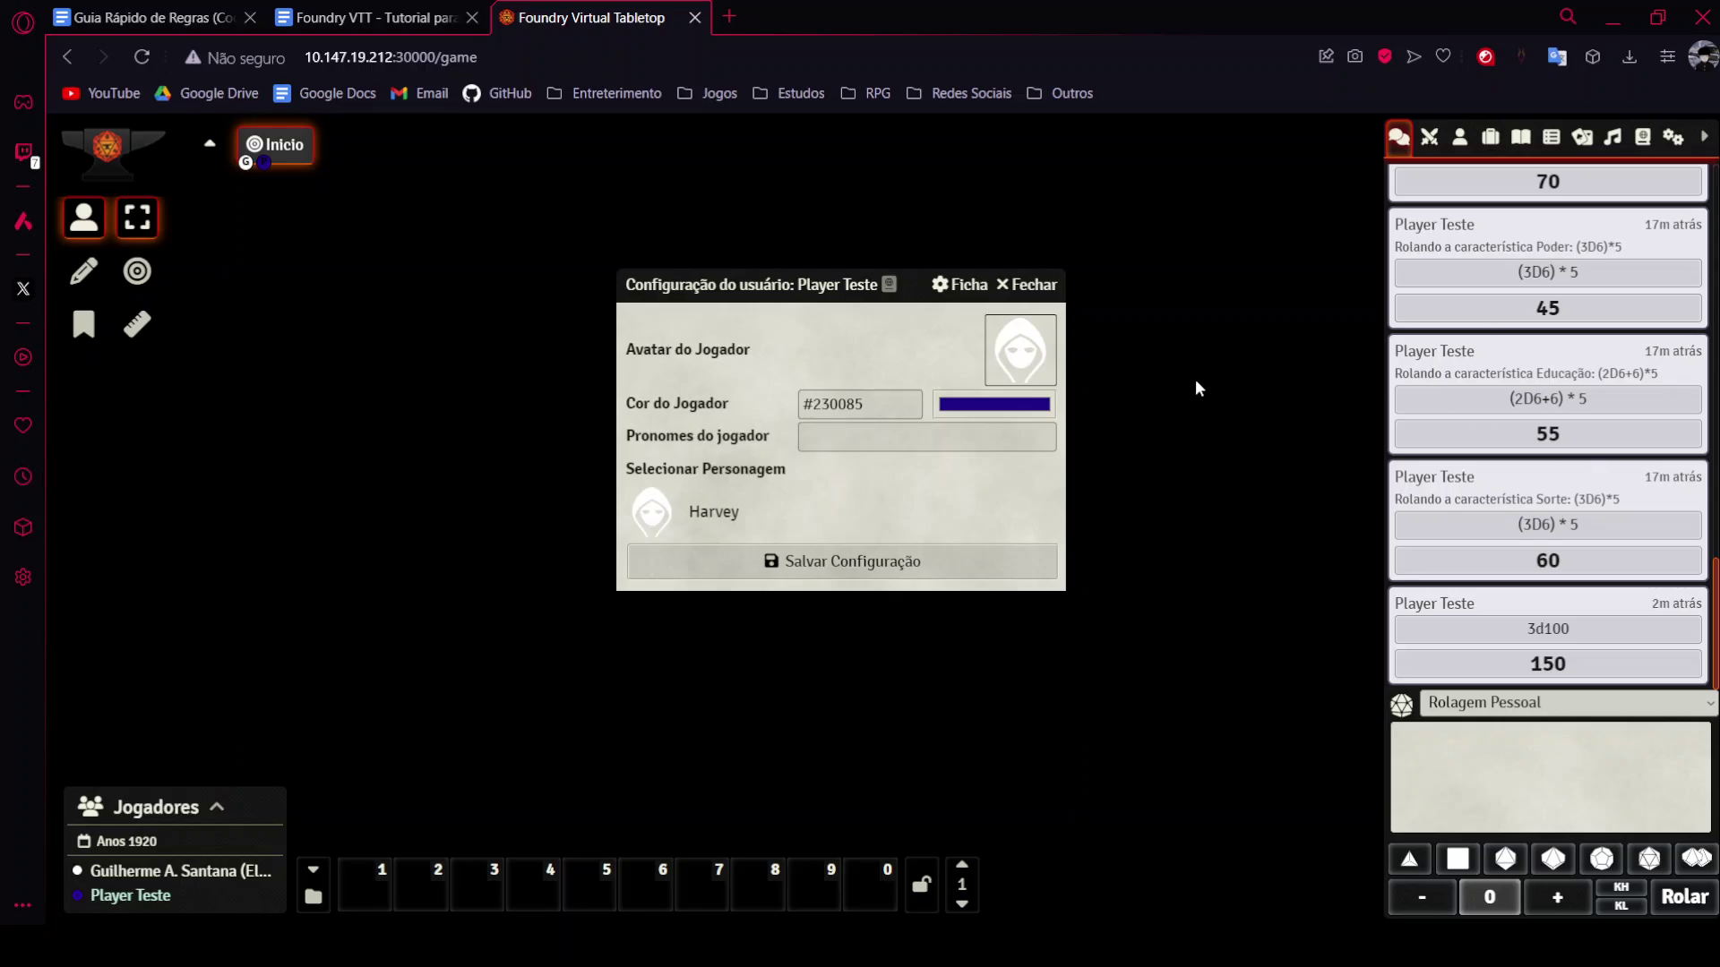
pyautogui.click(830, 506)
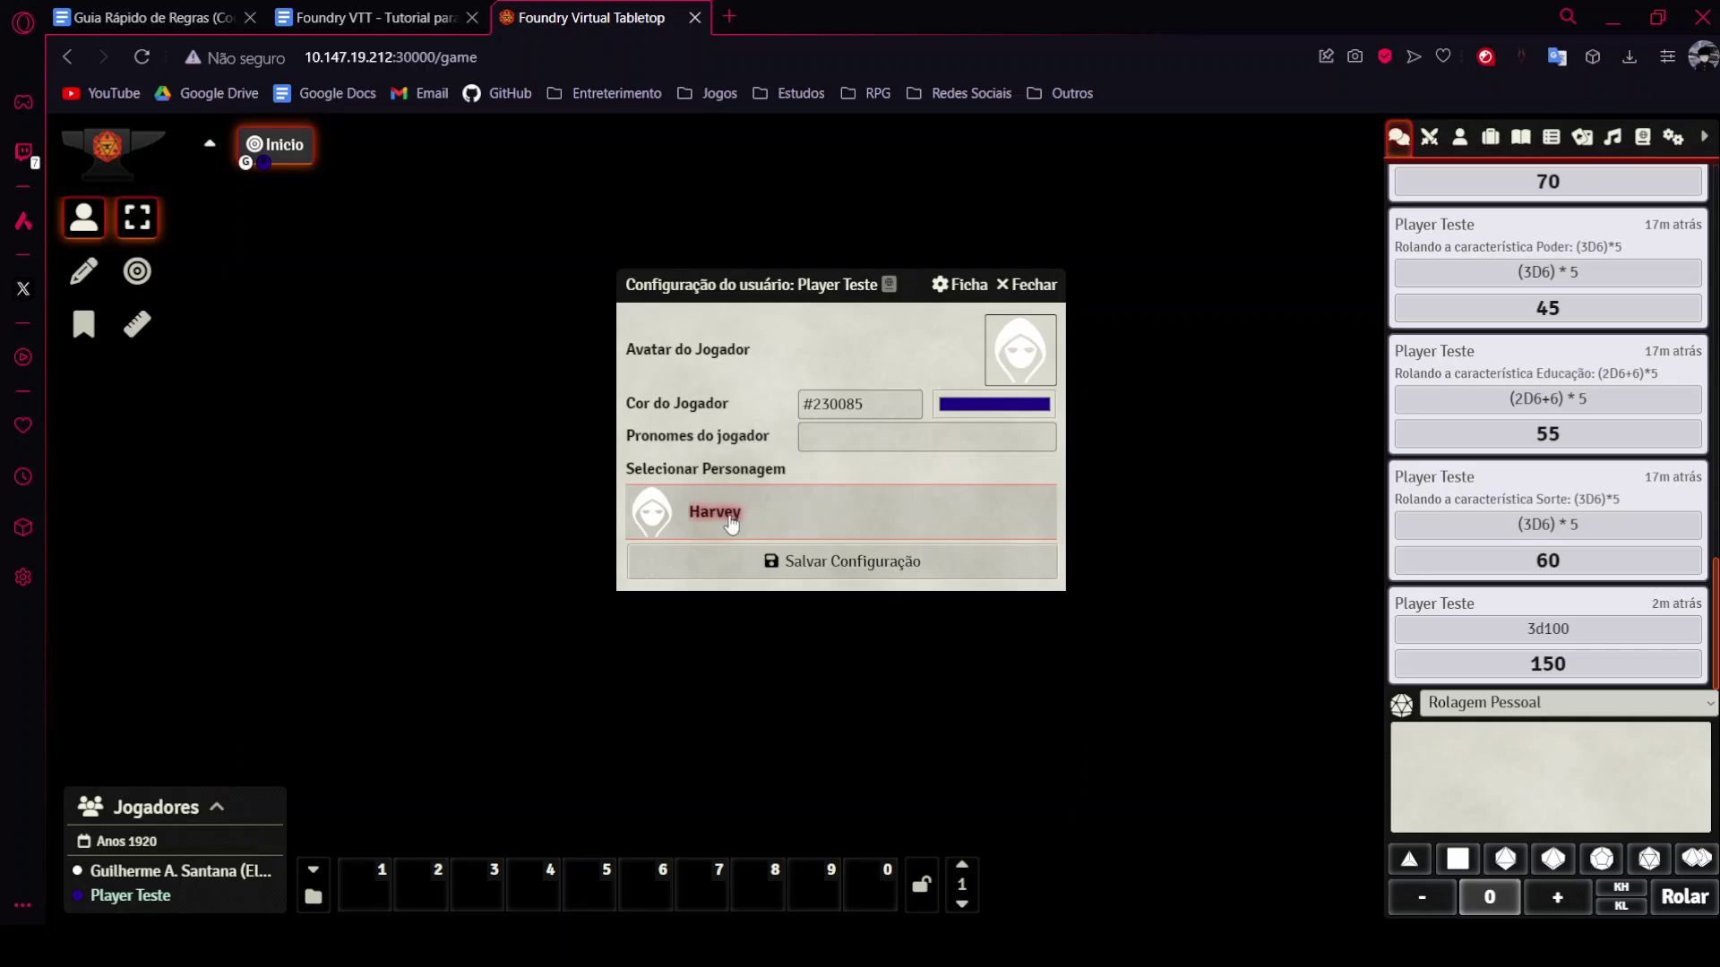
pyautogui.click(857, 573)
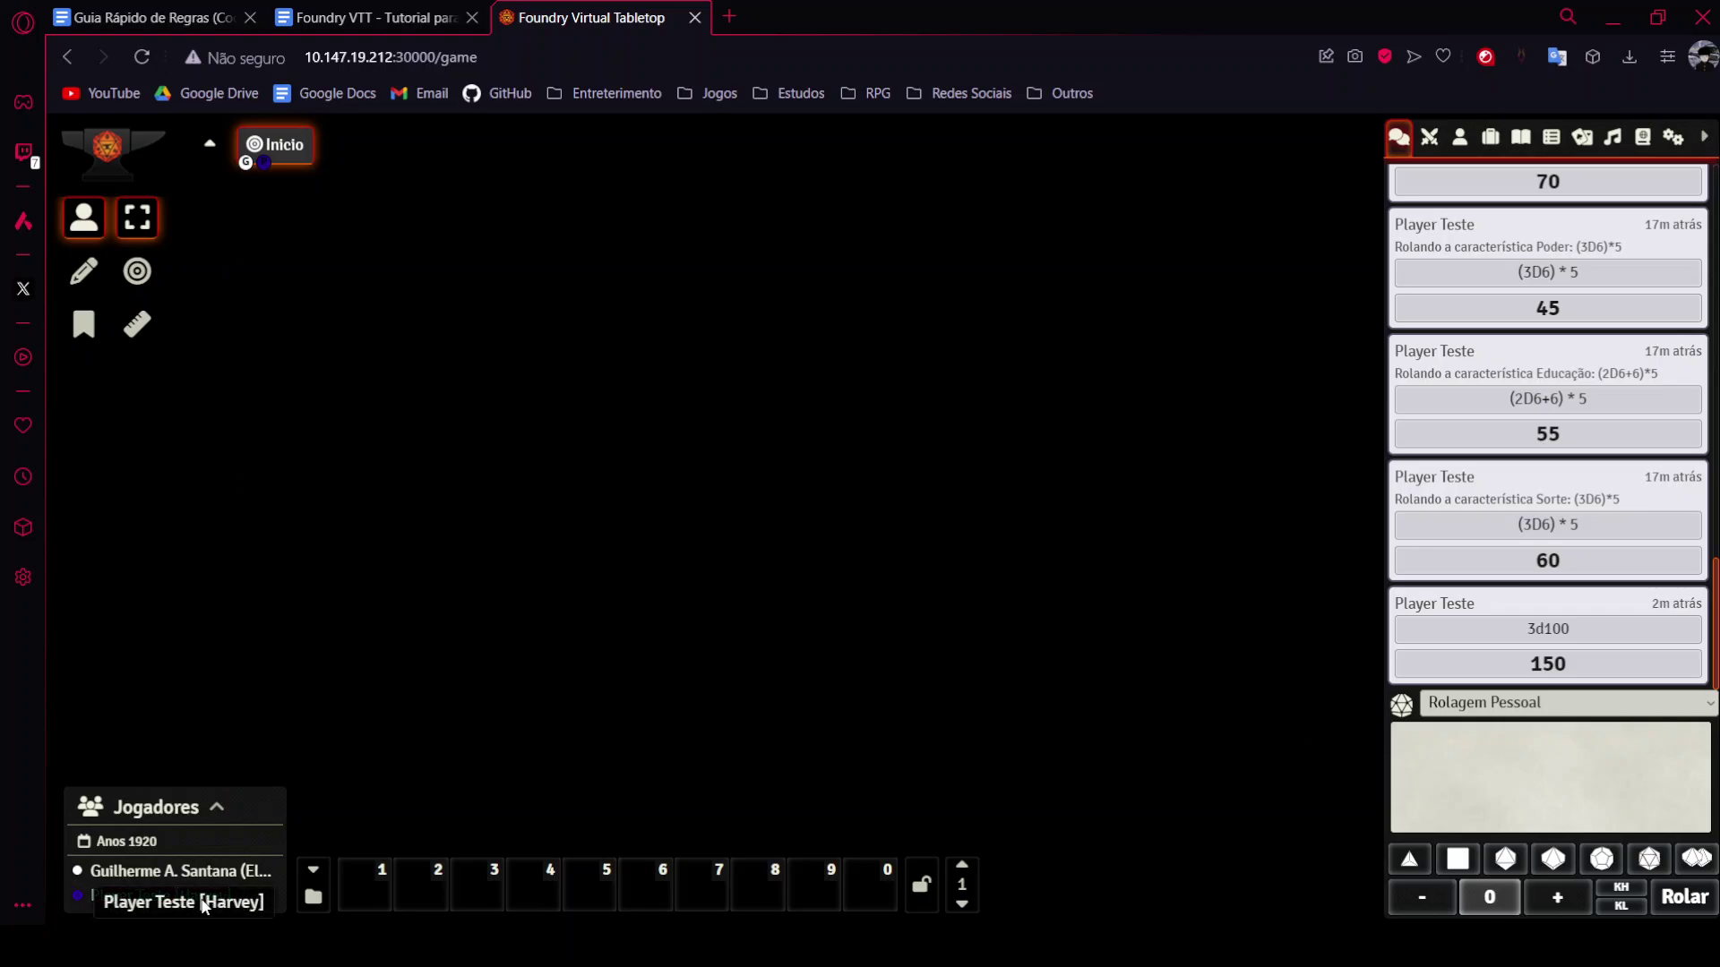
# Examine the item directory and the contents of the Jogadores folder in the actor directory.
pyautogui.click(1491, 137)
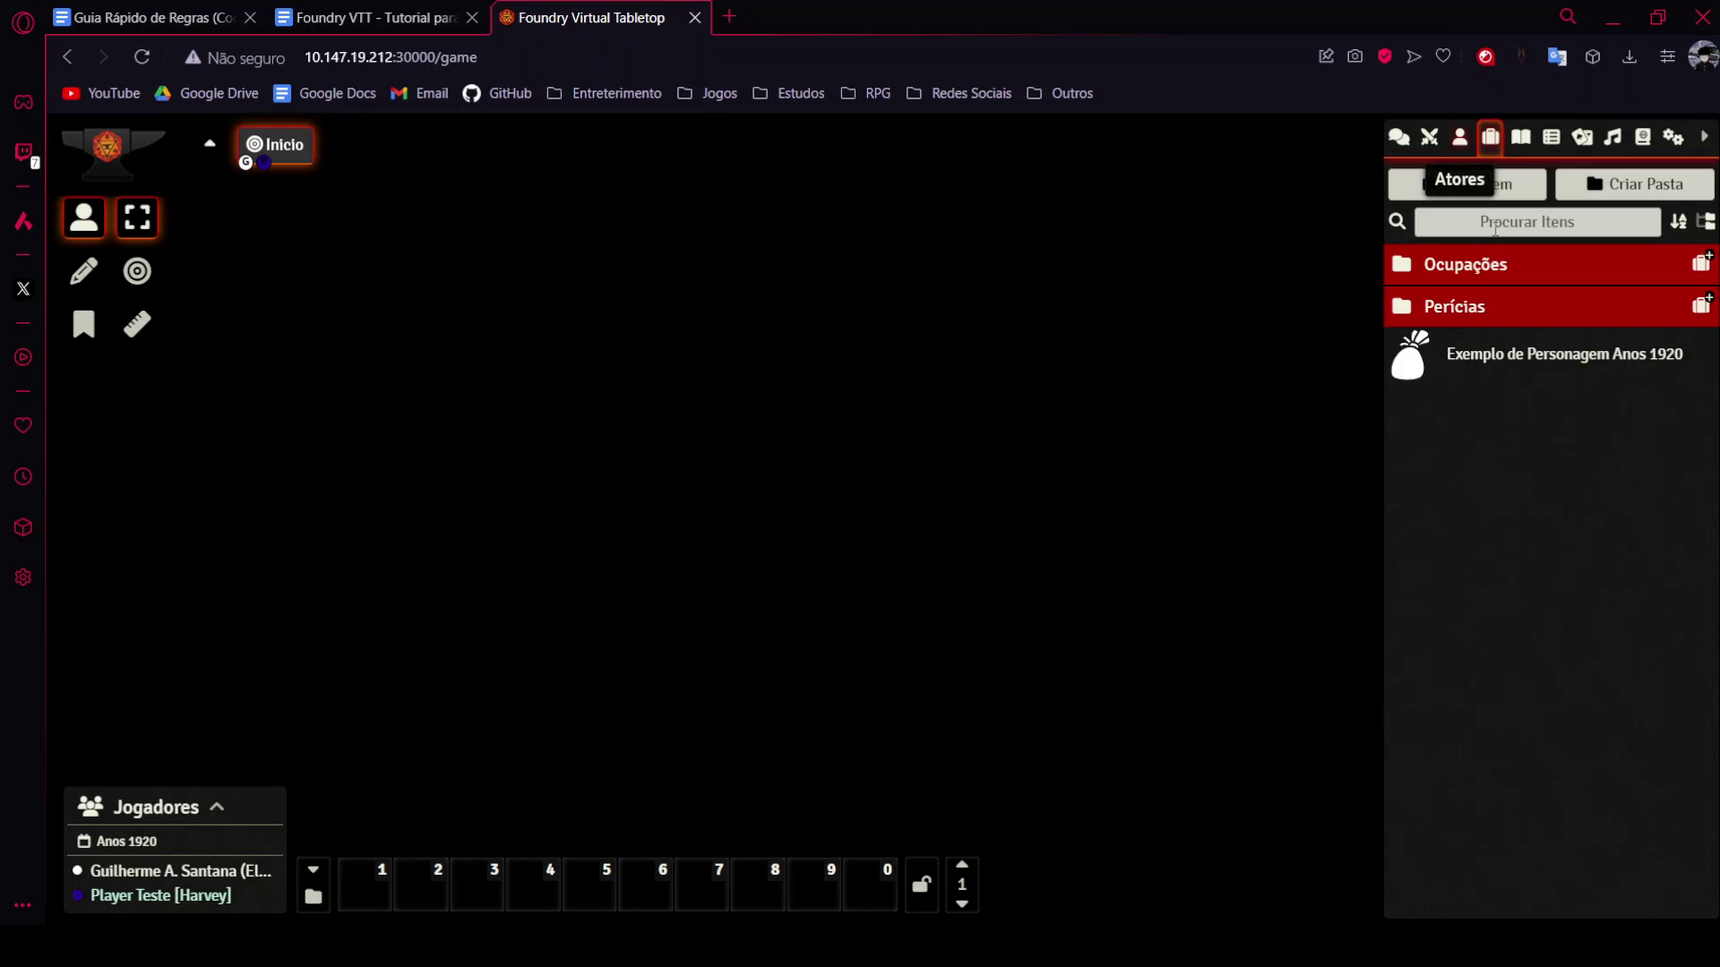
pyautogui.click(1460, 137)
pyautogui.click(1499, 266)
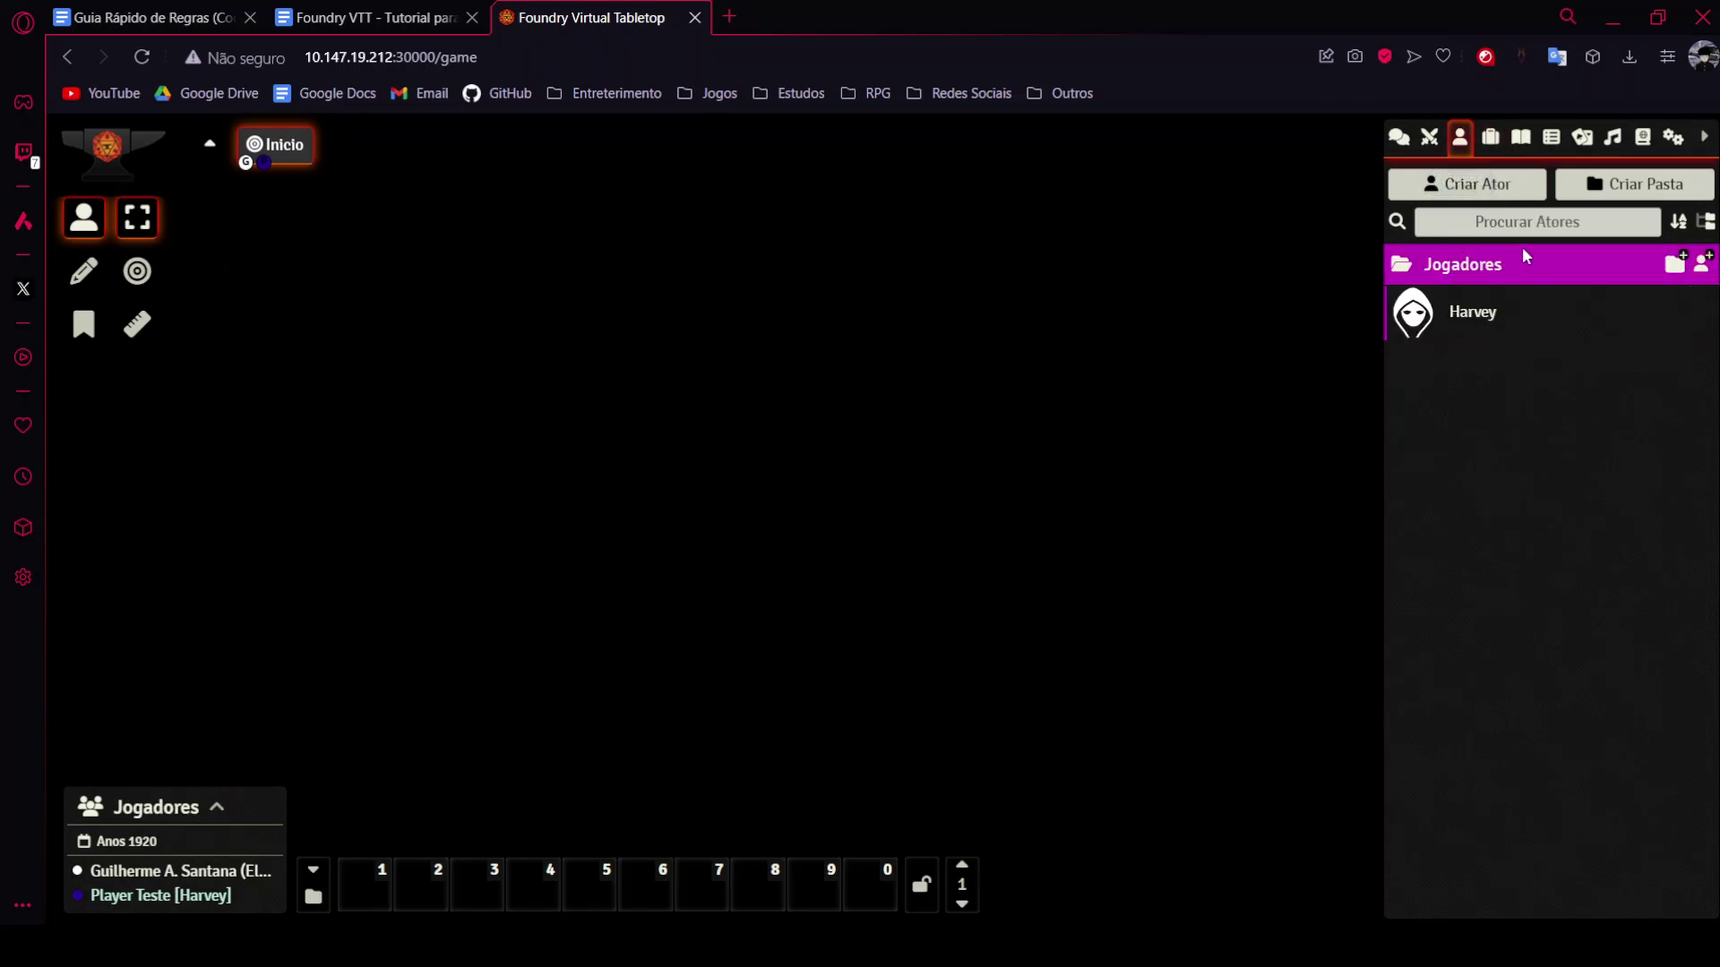
# Return to the chat log and set the roll mode to Rolagem Pública.
pyautogui.click(1398, 139)
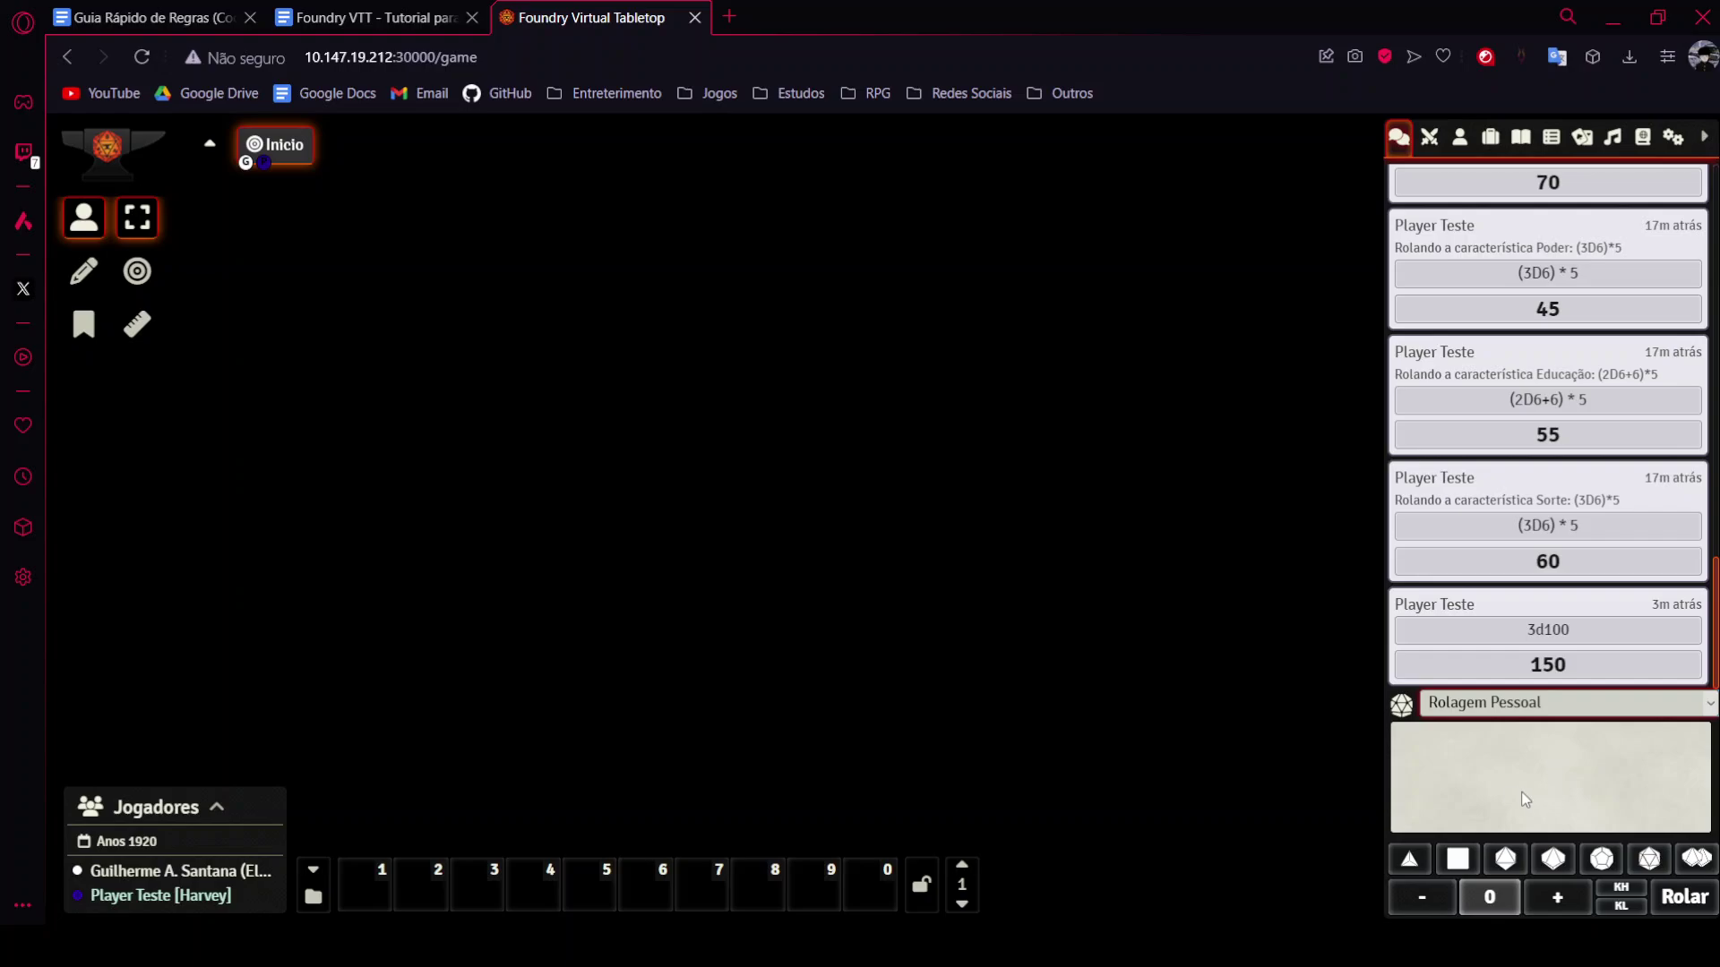
pyautogui.click(1637, 737)
pyautogui.press('Down')
pyautogui.press('Down')
pyautogui.press('Down')
pyautogui.press('Up')
pyautogui.press('Up')
pyautogui.press('Up')
# Roll 2d100 keeping the lowest die (2d100kl) in the chat and expand the roll's details.
pyautogui.click(1690, 863)
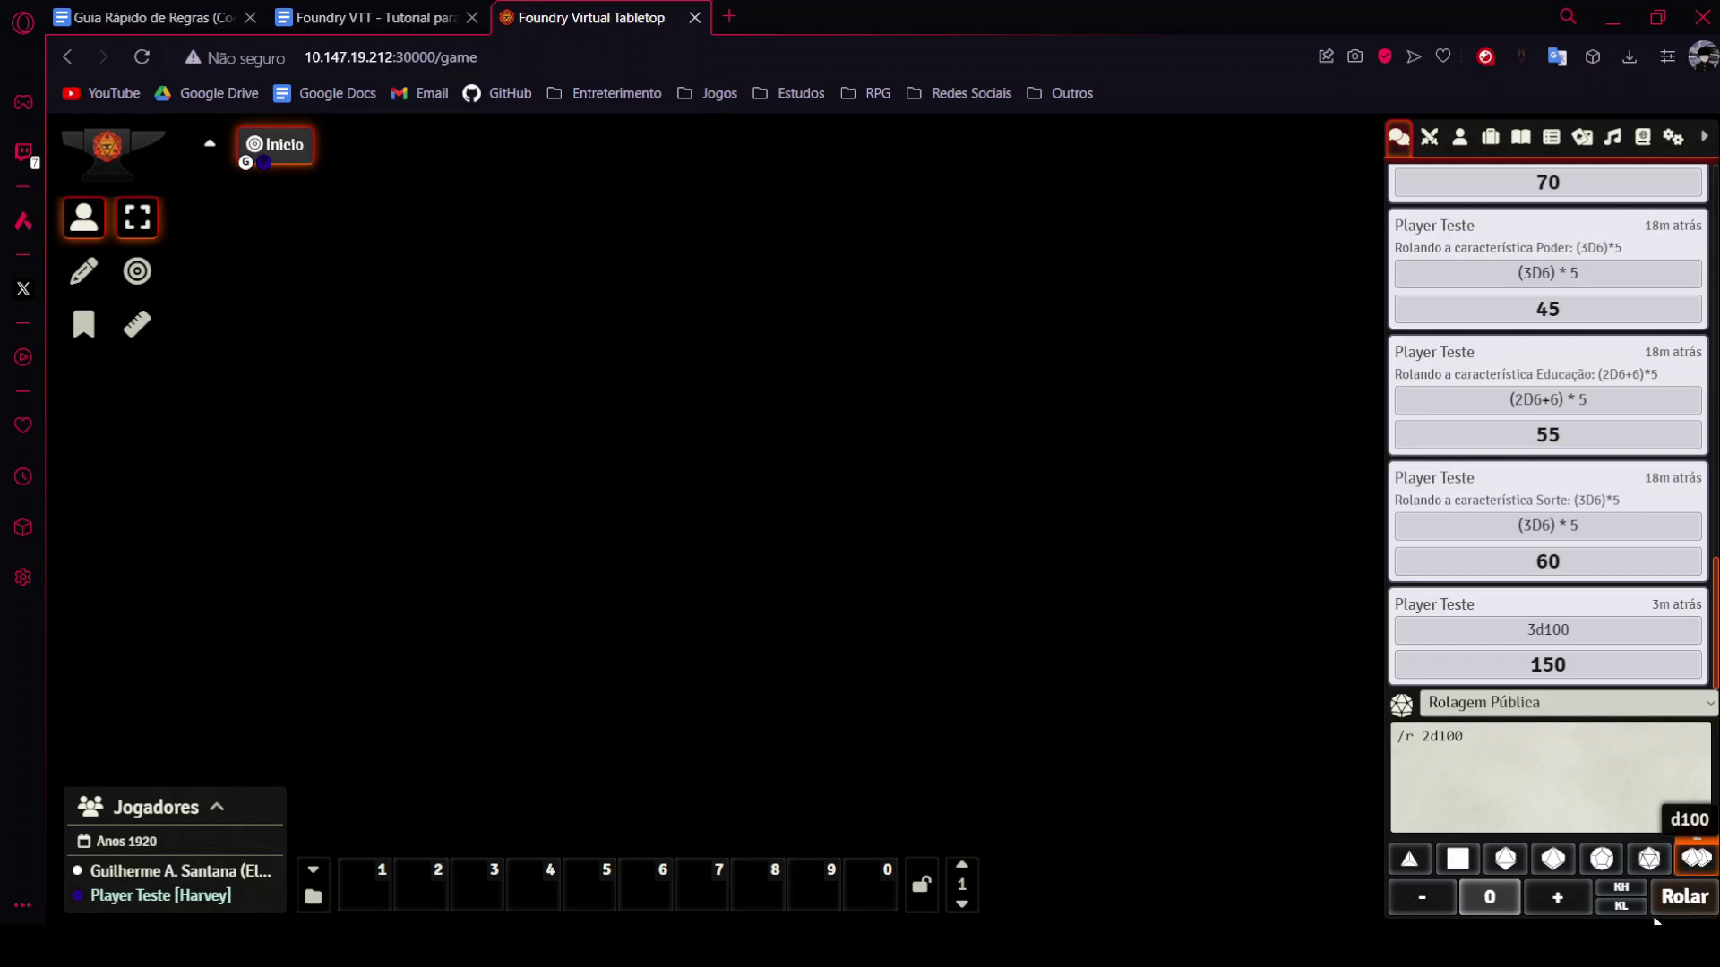
pyautogui.click(1692, 864)
pyautogui.click(1697, 862)
pyautogui.click(1697, 863)
pyautogui.click(1622, 905)
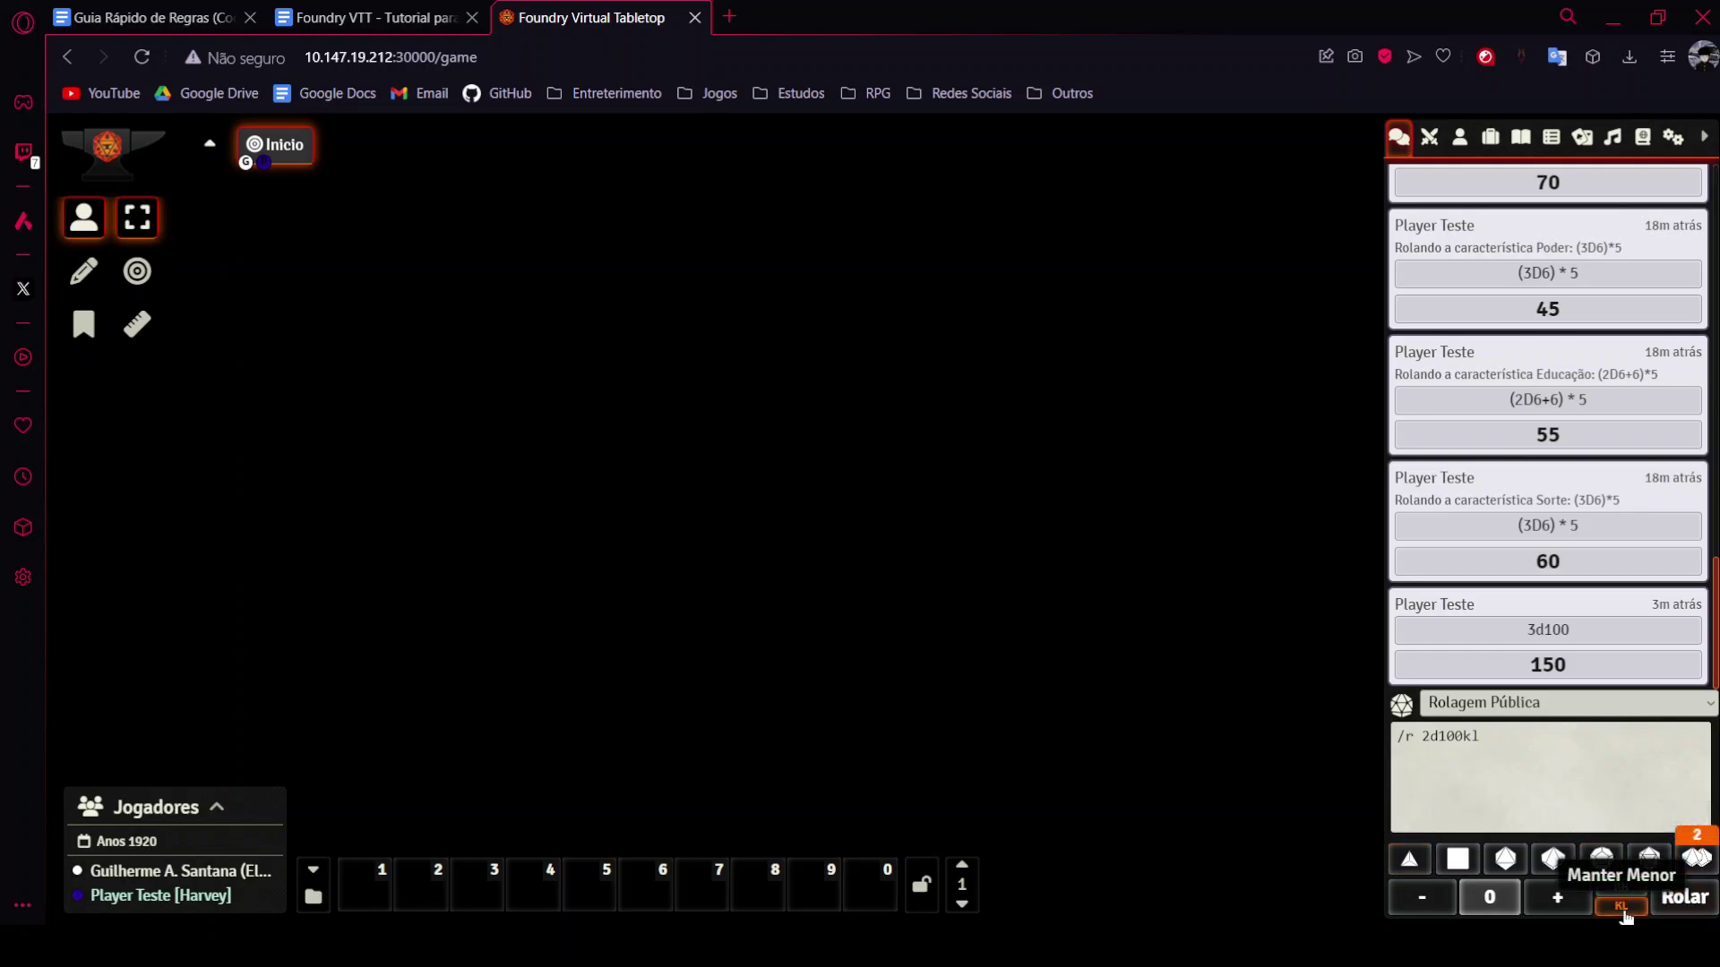
pyautogui.click(1711, 906)
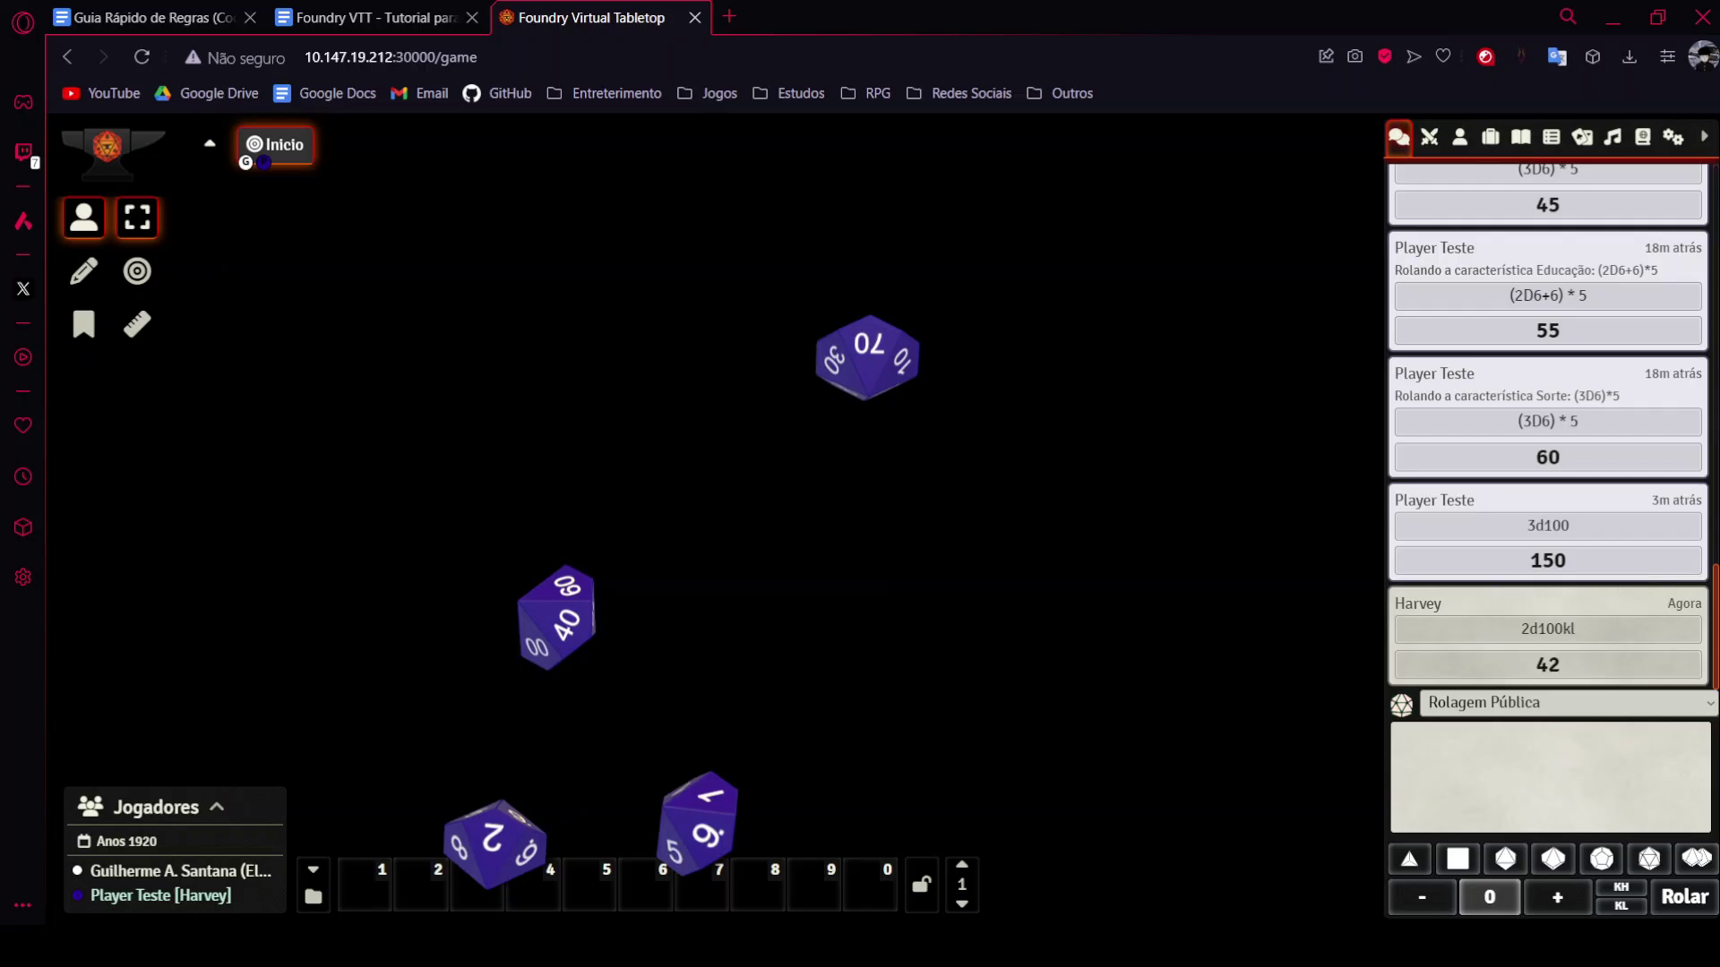
pyautogui.click(1591, 623)
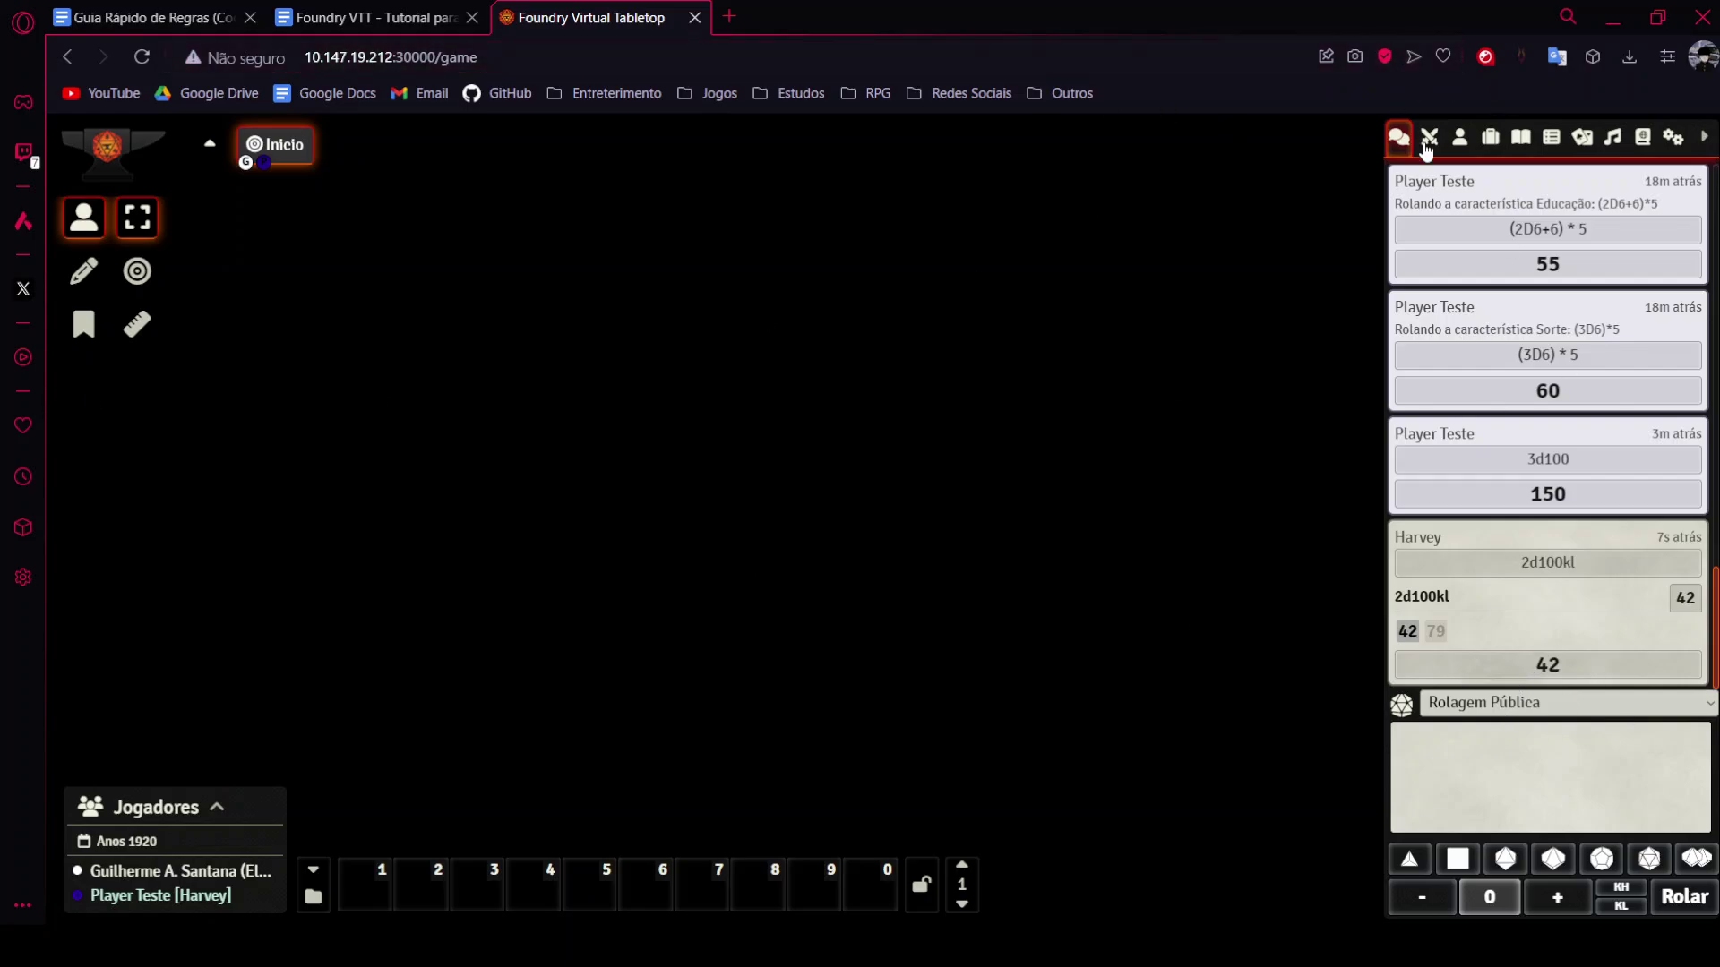
# Create a new actor of type Personagem, entering the character's name.
pyautogui.click(1459, 139)
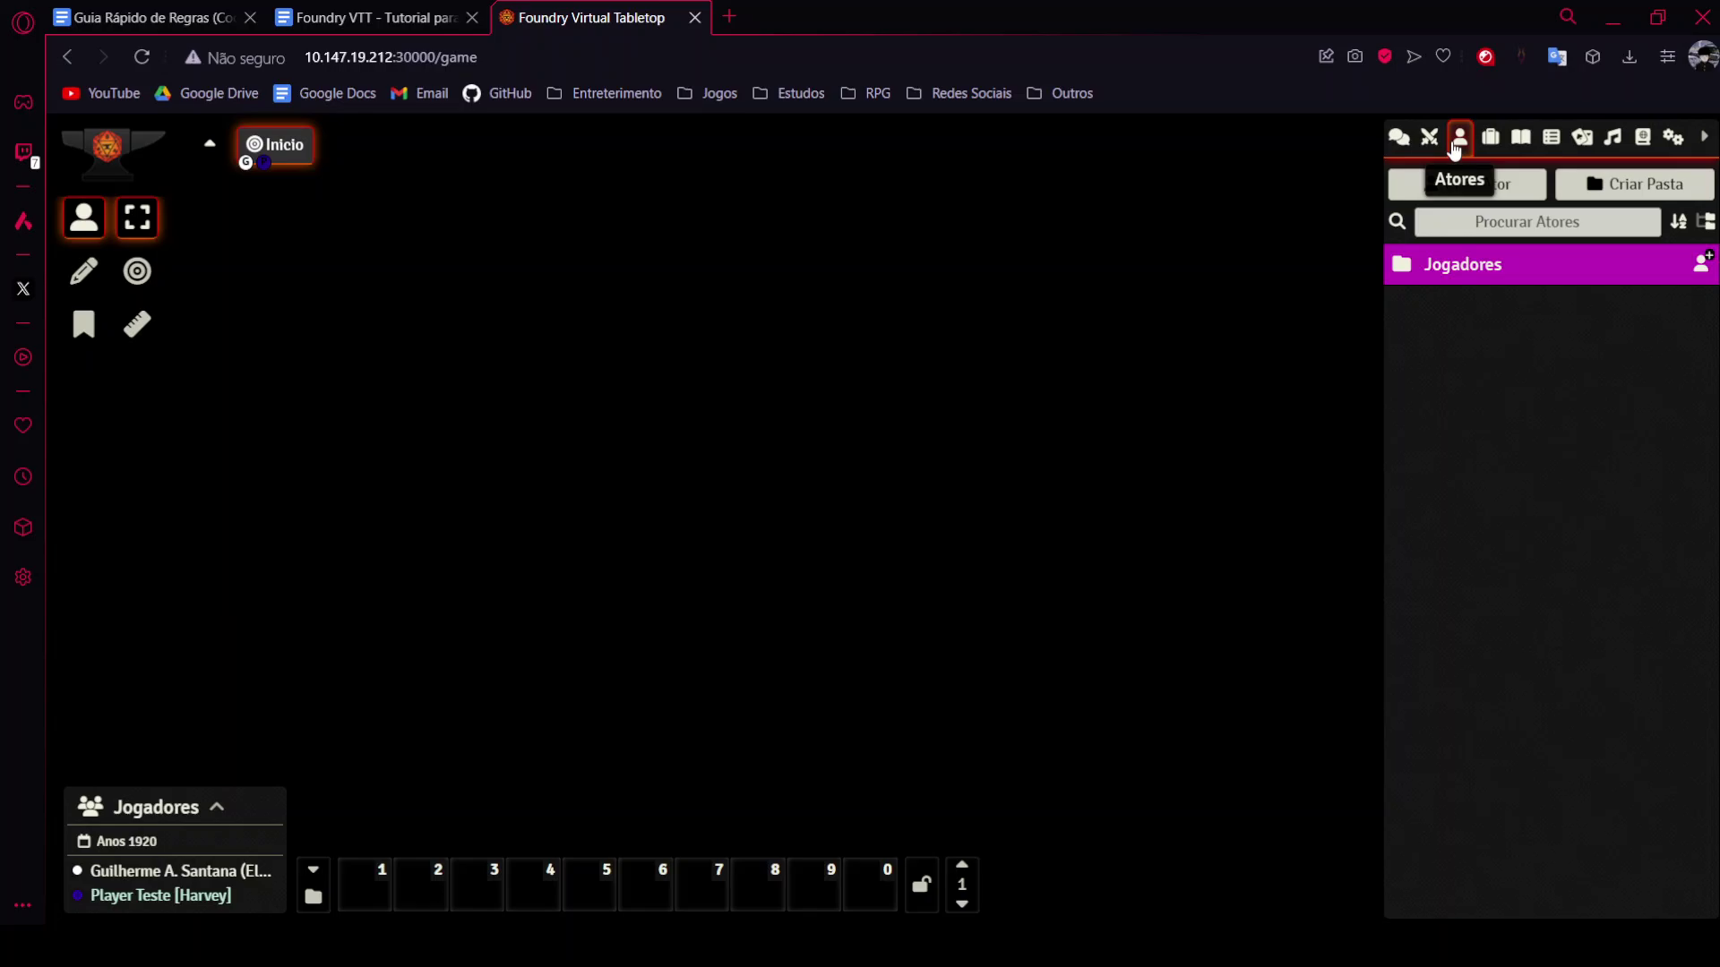
pyautogui.click(1563, 267)
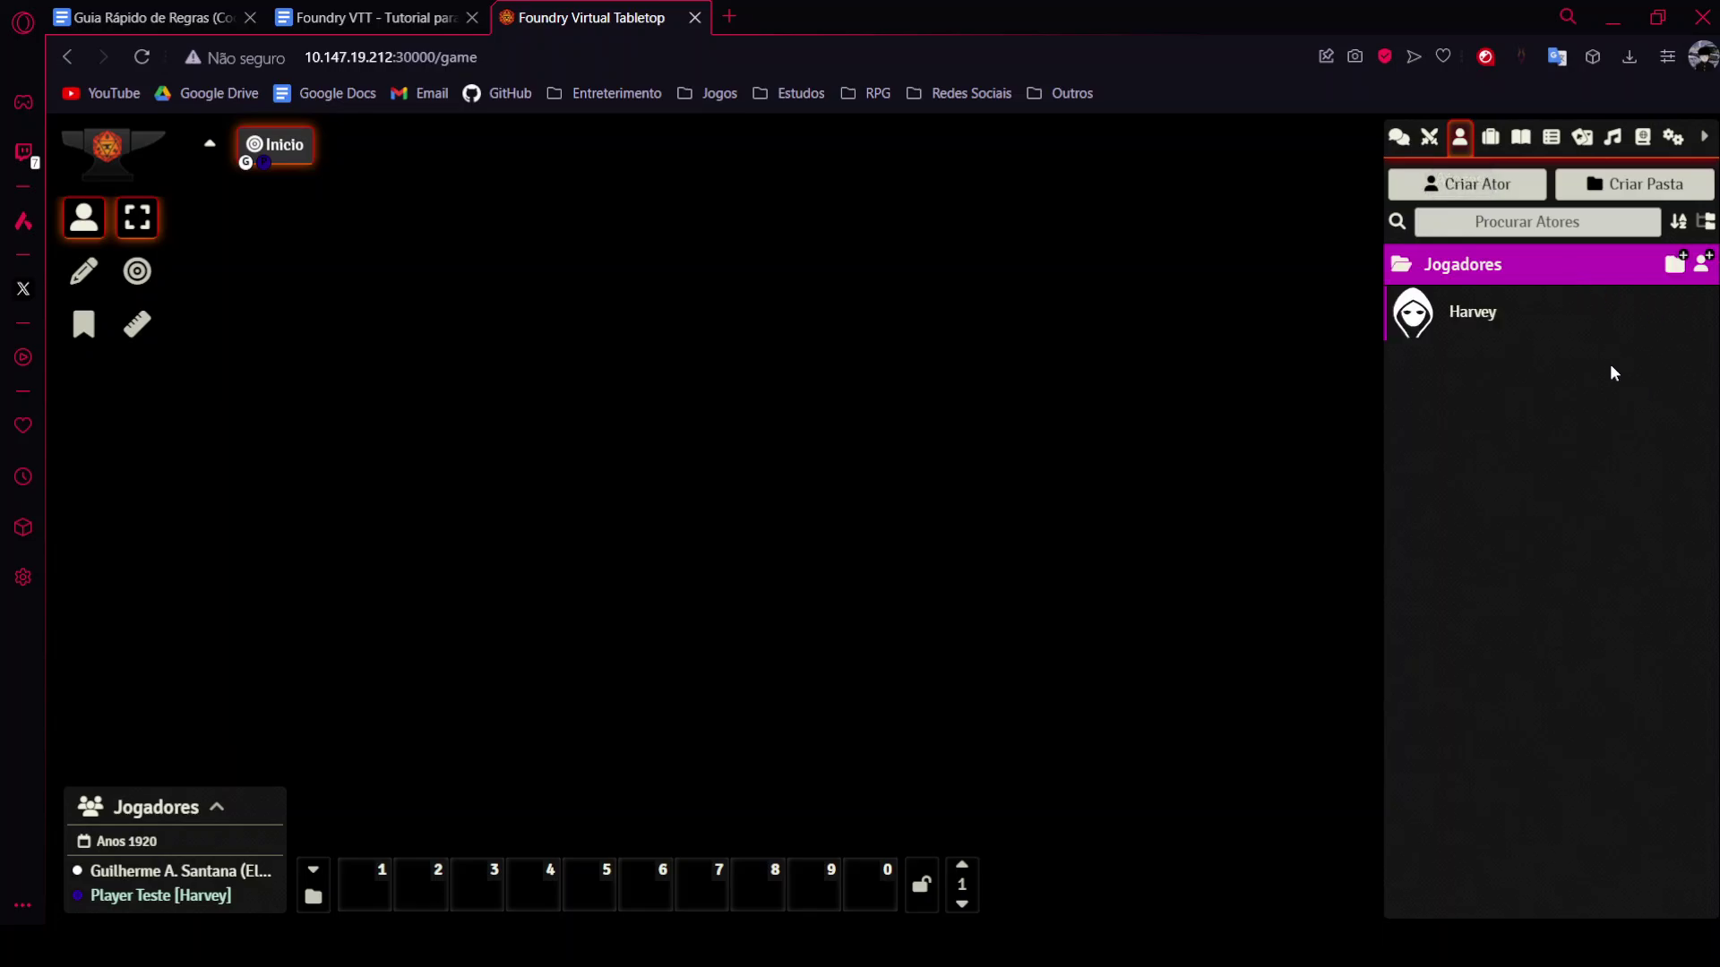
pyautogui.click(1496, 270)
pyautogui.click(1478, 184)
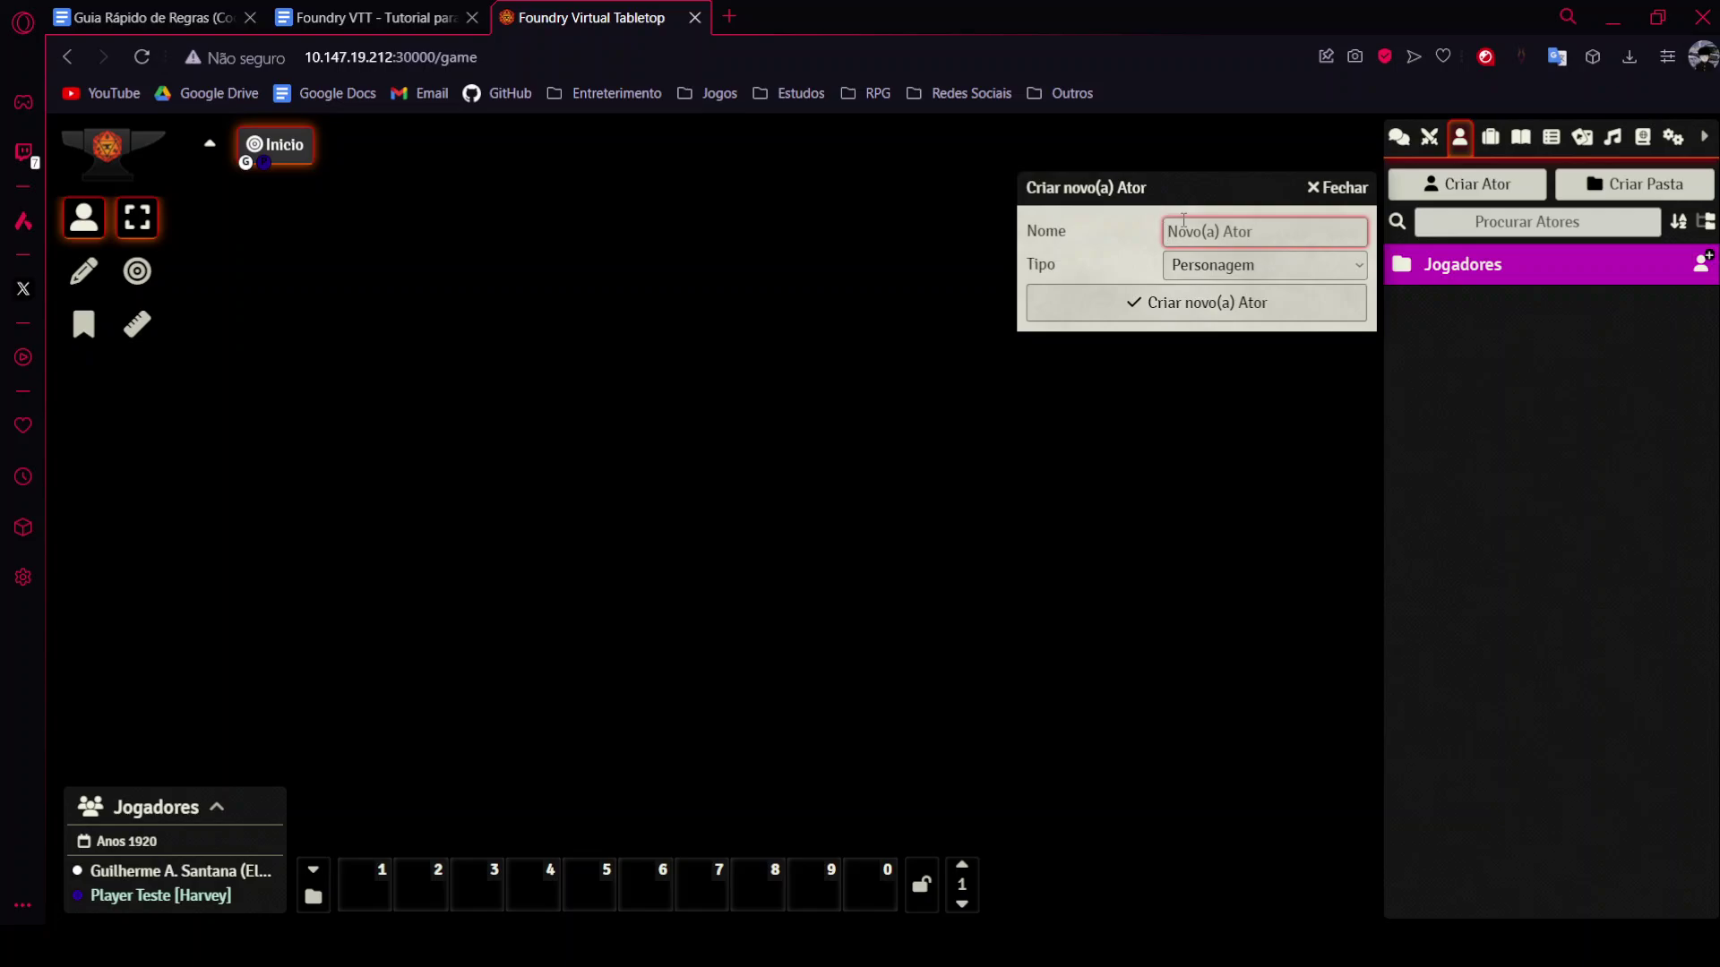
pyautogui.write('Taylor')
pyautogui.press('Tab')
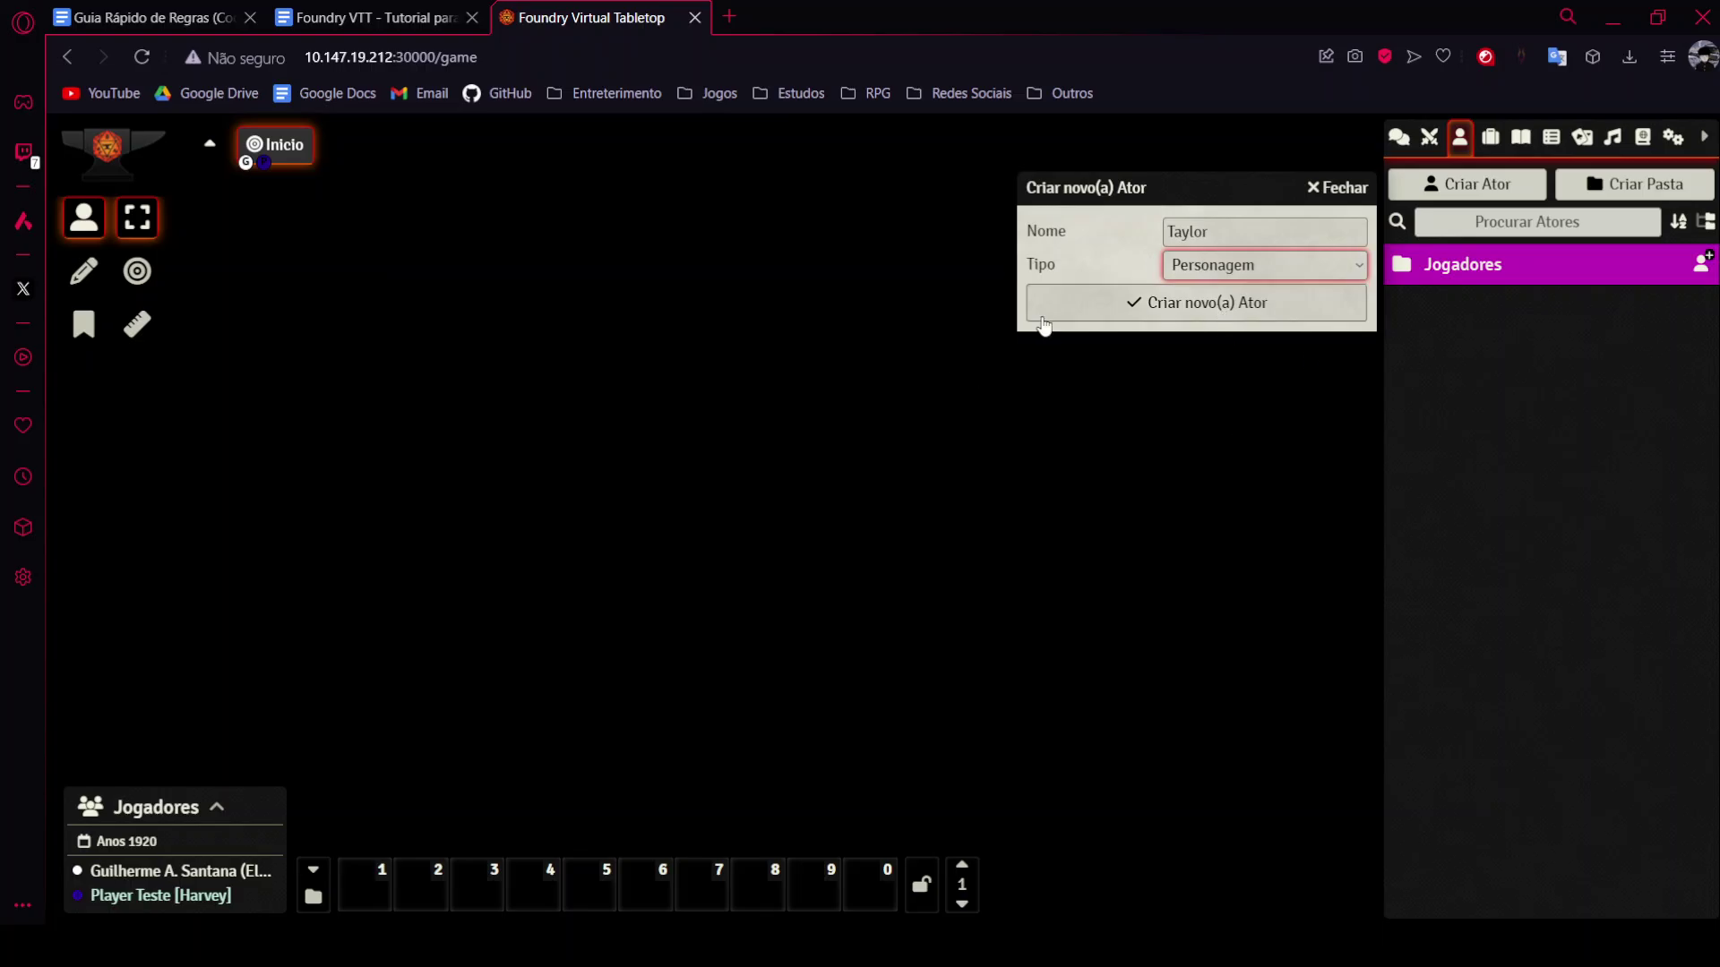
pyautogui.click(1073, 309)
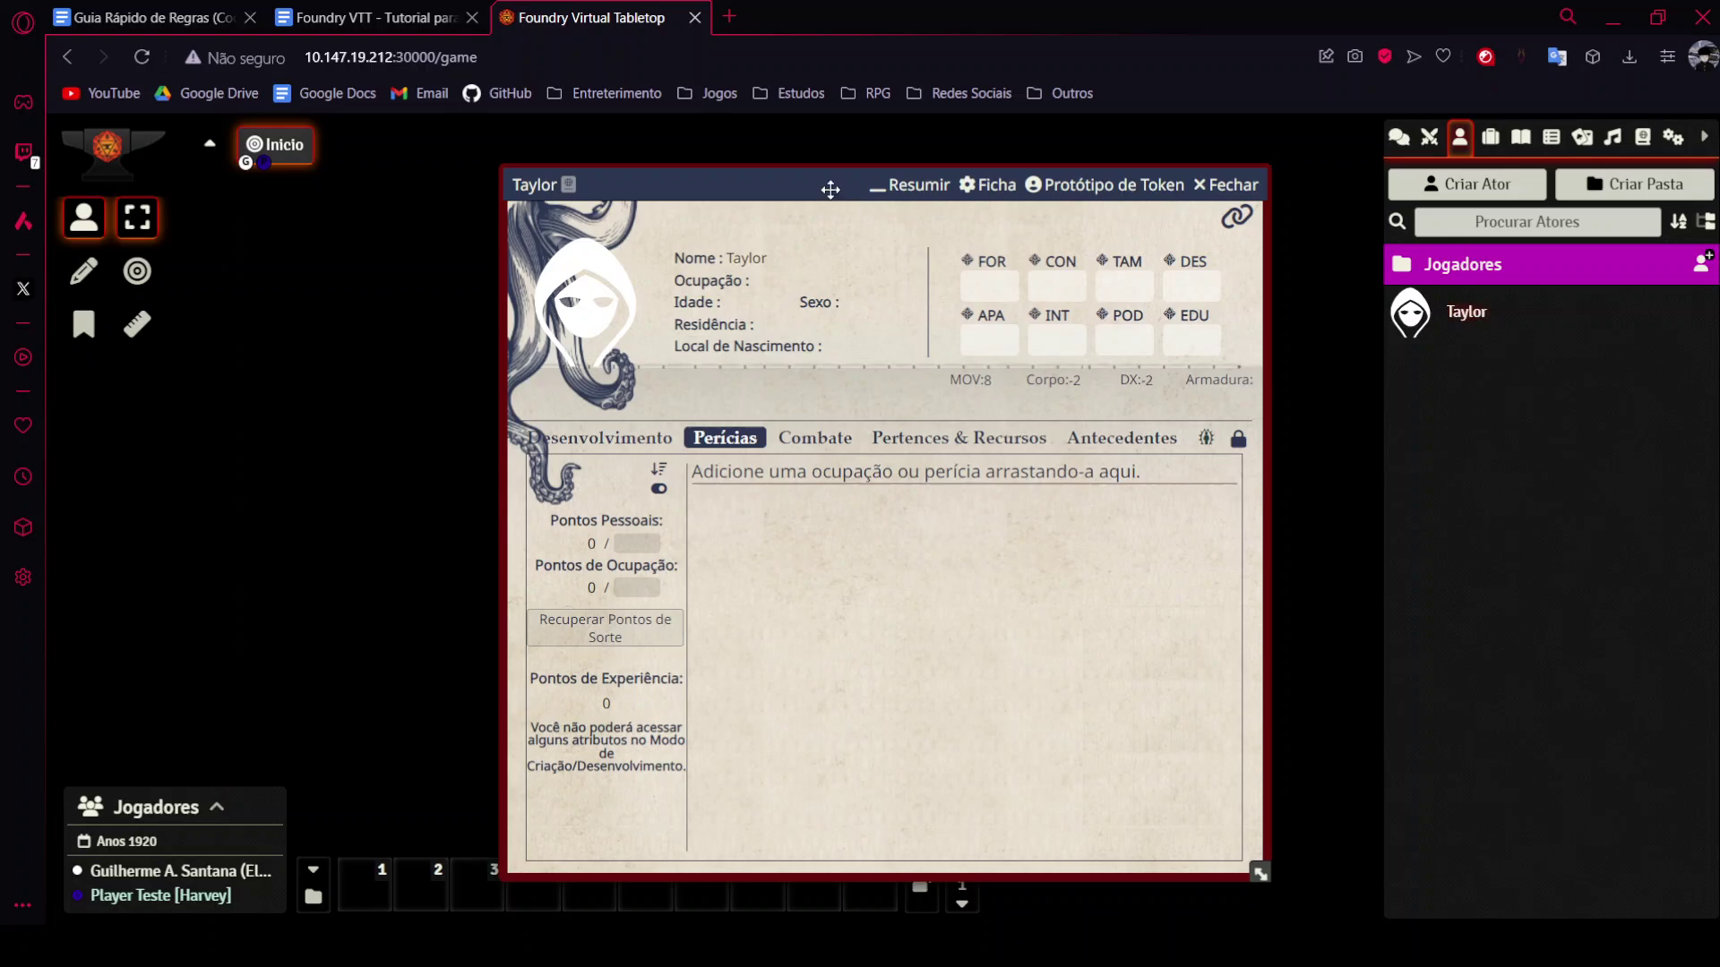
# Reposition and widen the new character's sheet, and try unlocking and relocking it for editing.
pyautogui.moveTo(747, 177); pyautogui.dragTo(470, 141)
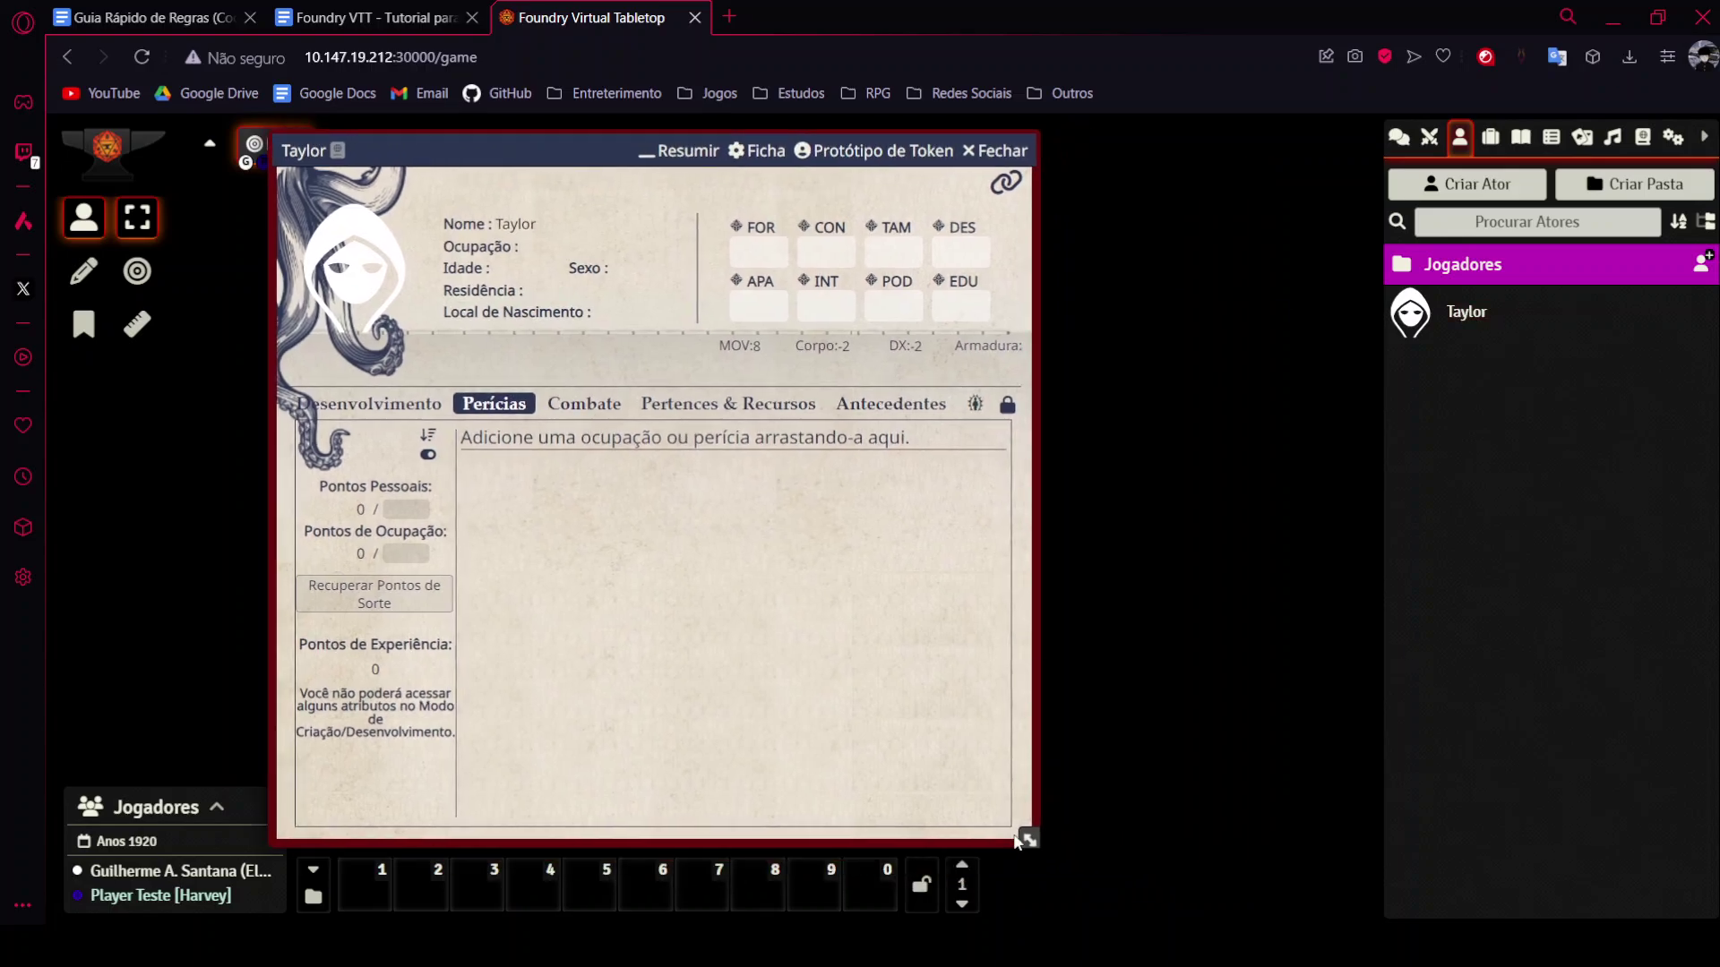
pyautogui.moveTo(1028, 839); pyautogui.dragTo(1308, 796)
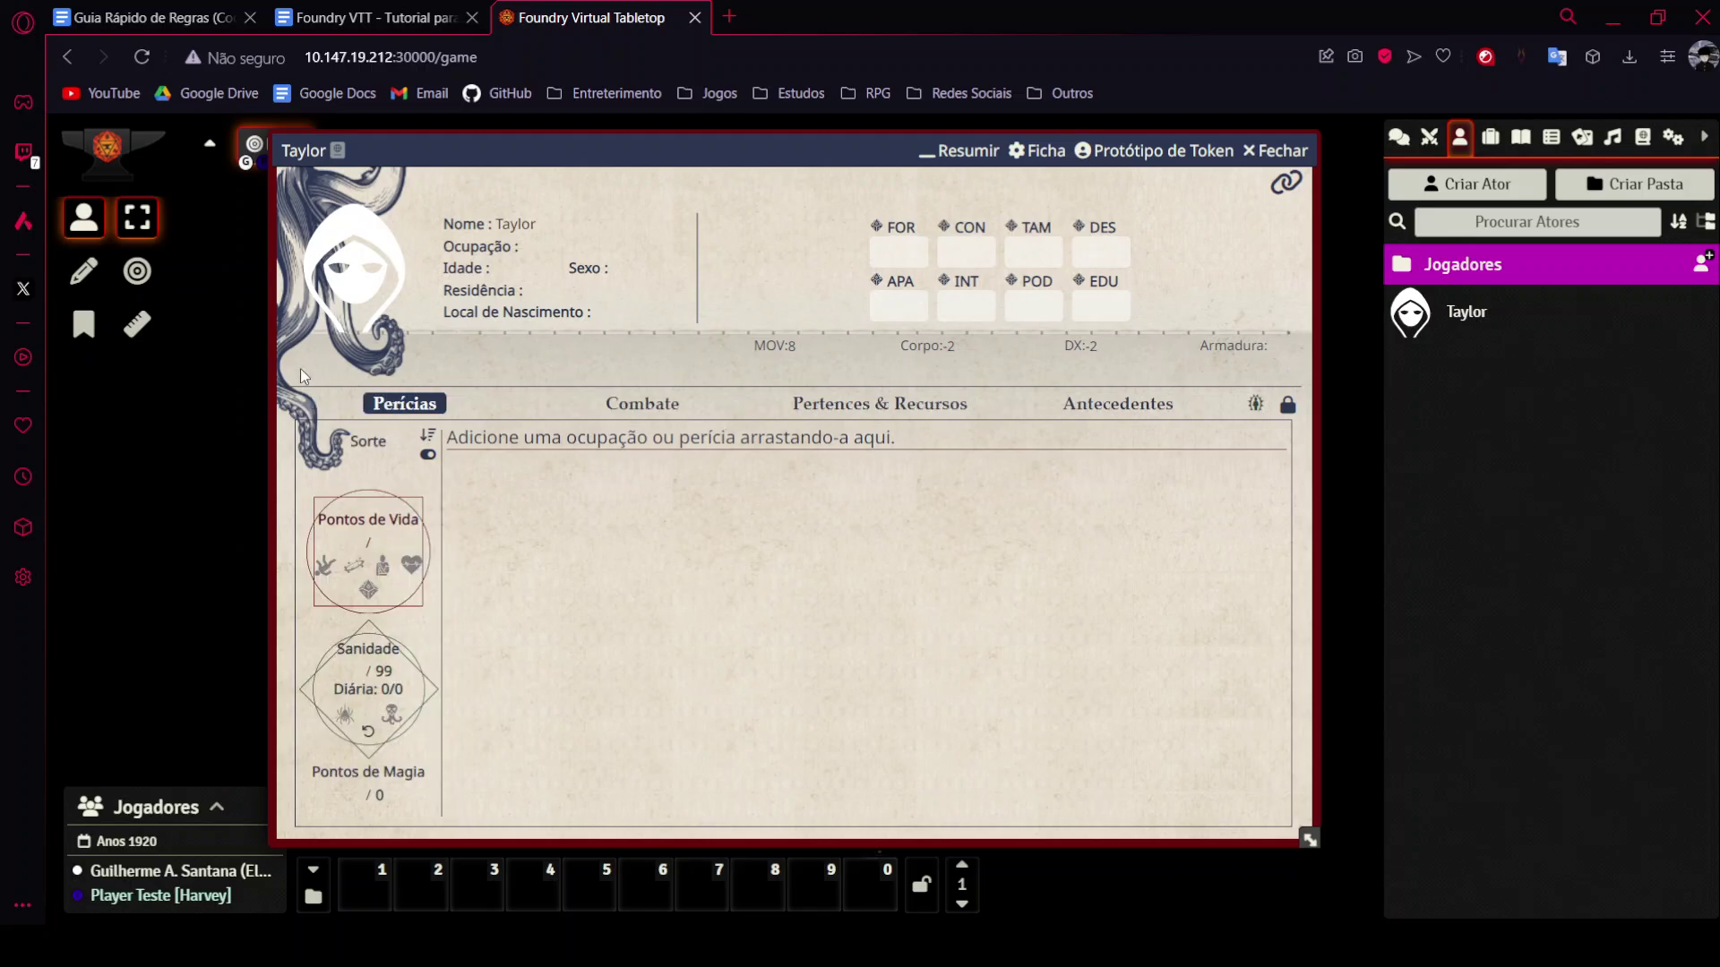
pyautogui.click(1287, 405)
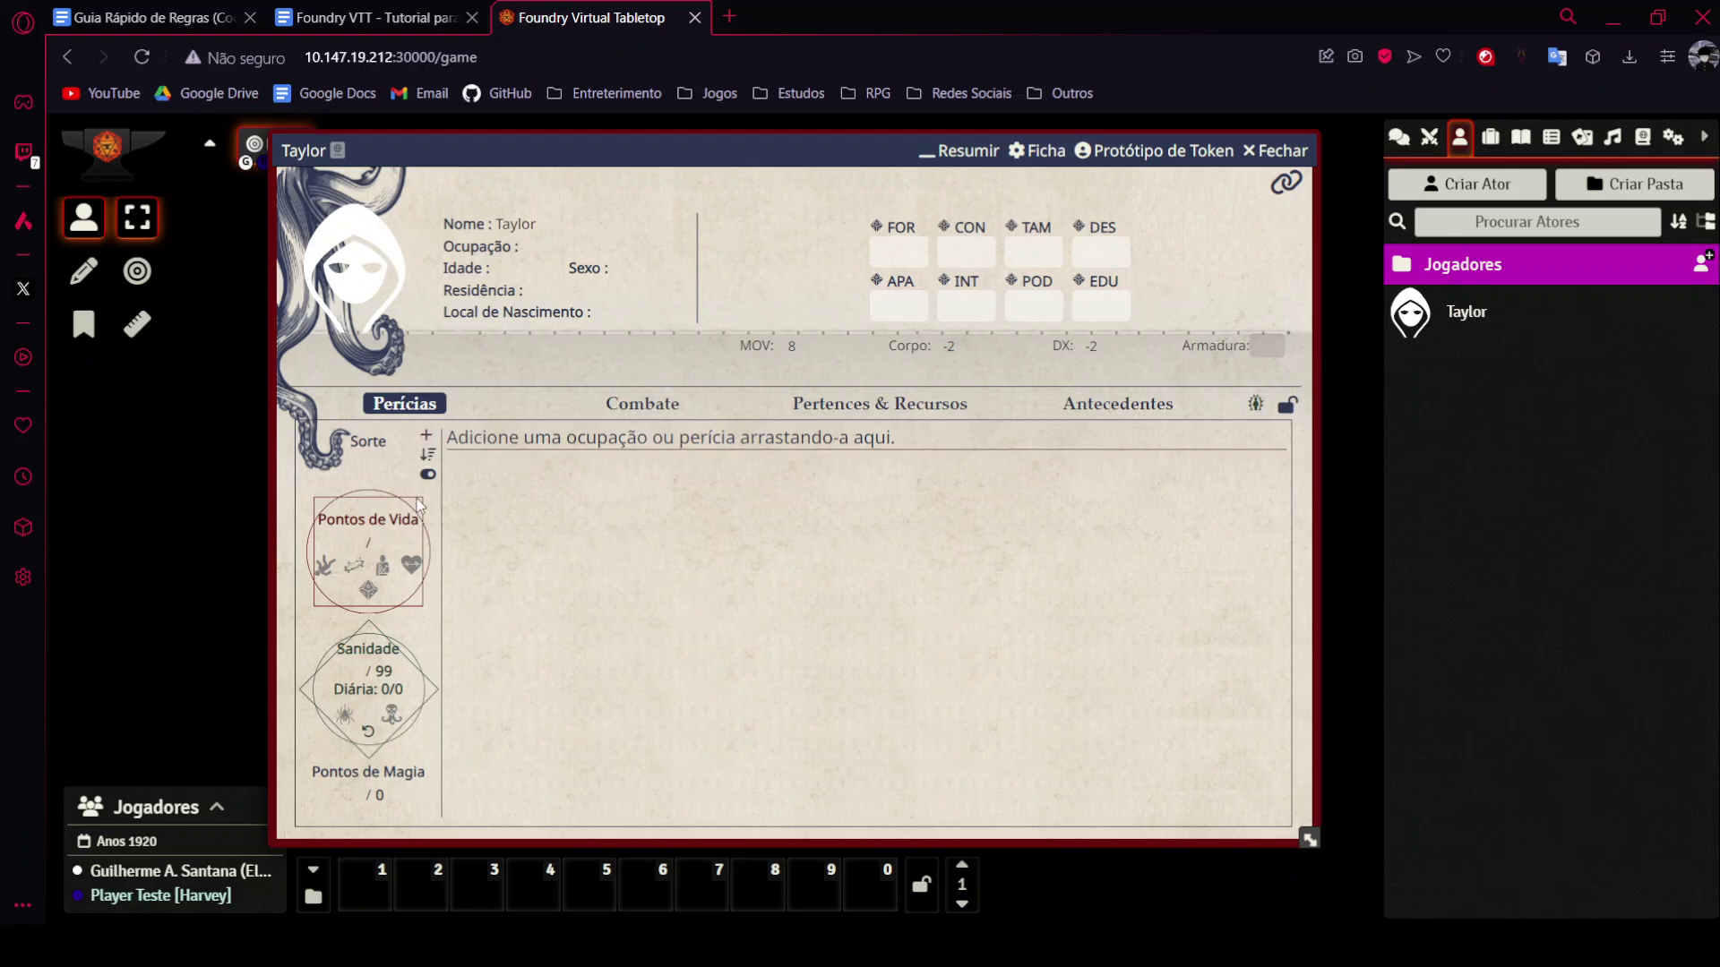
pyautogui.click(1287, 405)
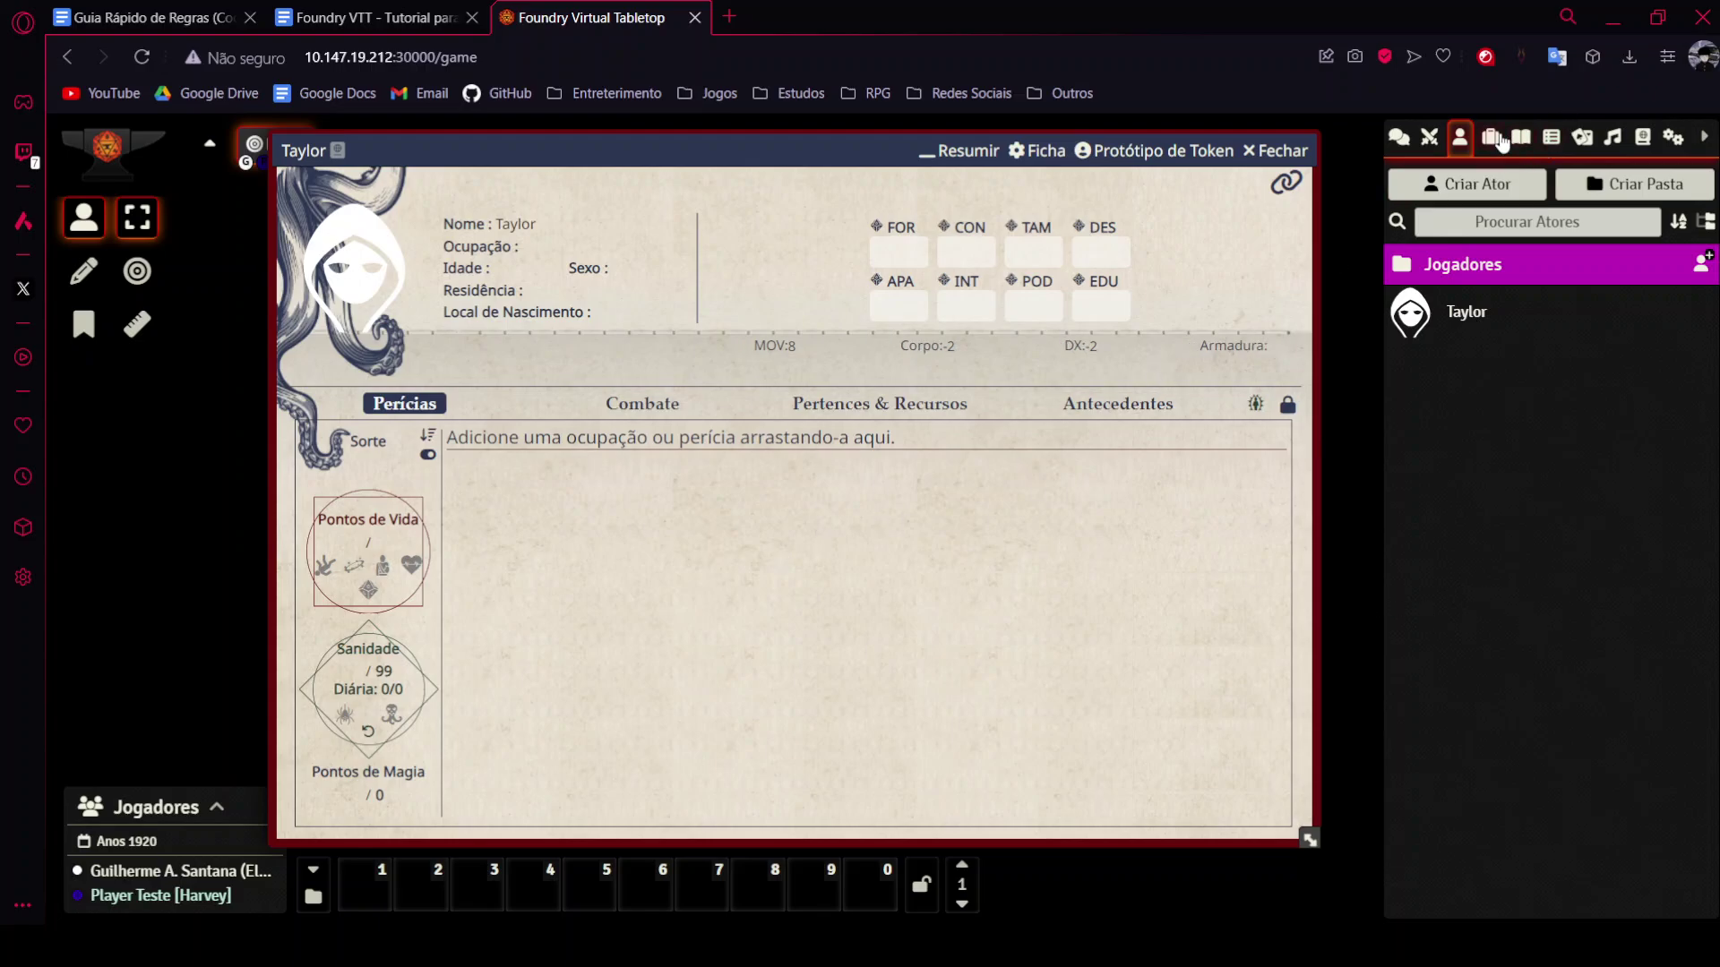
# Examine the Ocupações and Perícias folders in the item directory.
pyautogui.click(1501, 141)
pyautogui.click(1510, 270)
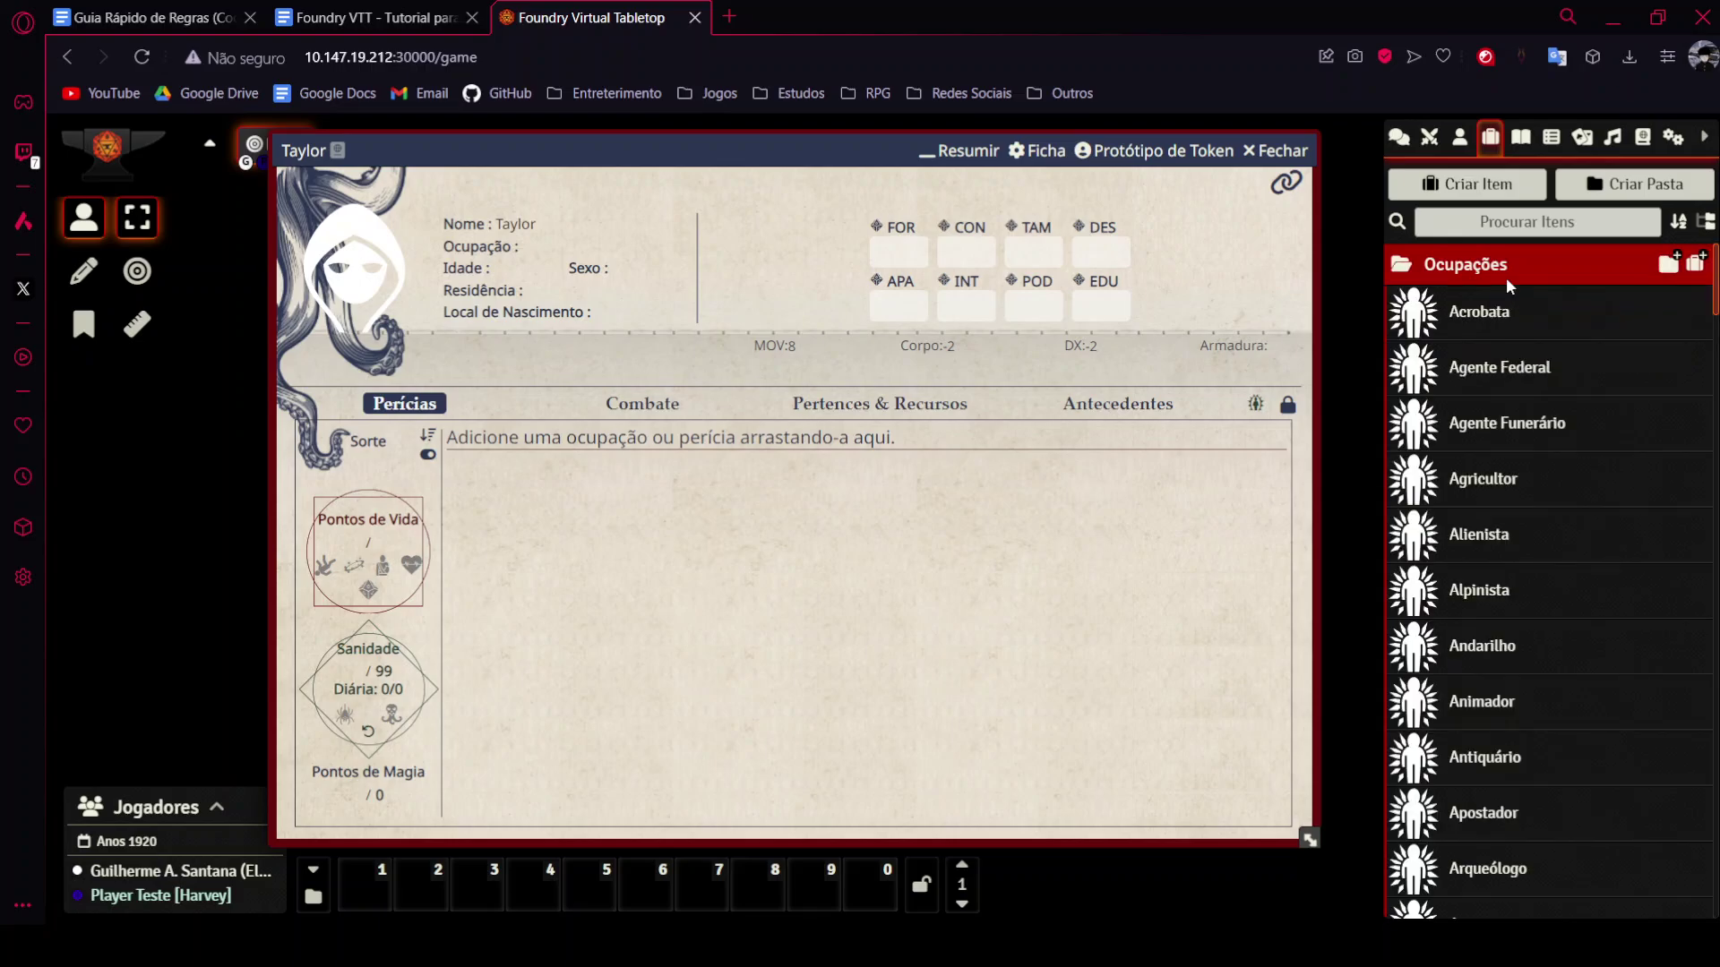
pyautogui.click(1507, 280)
pyautogui.click(1518, 327)
pyautogui.click(1514, 319)
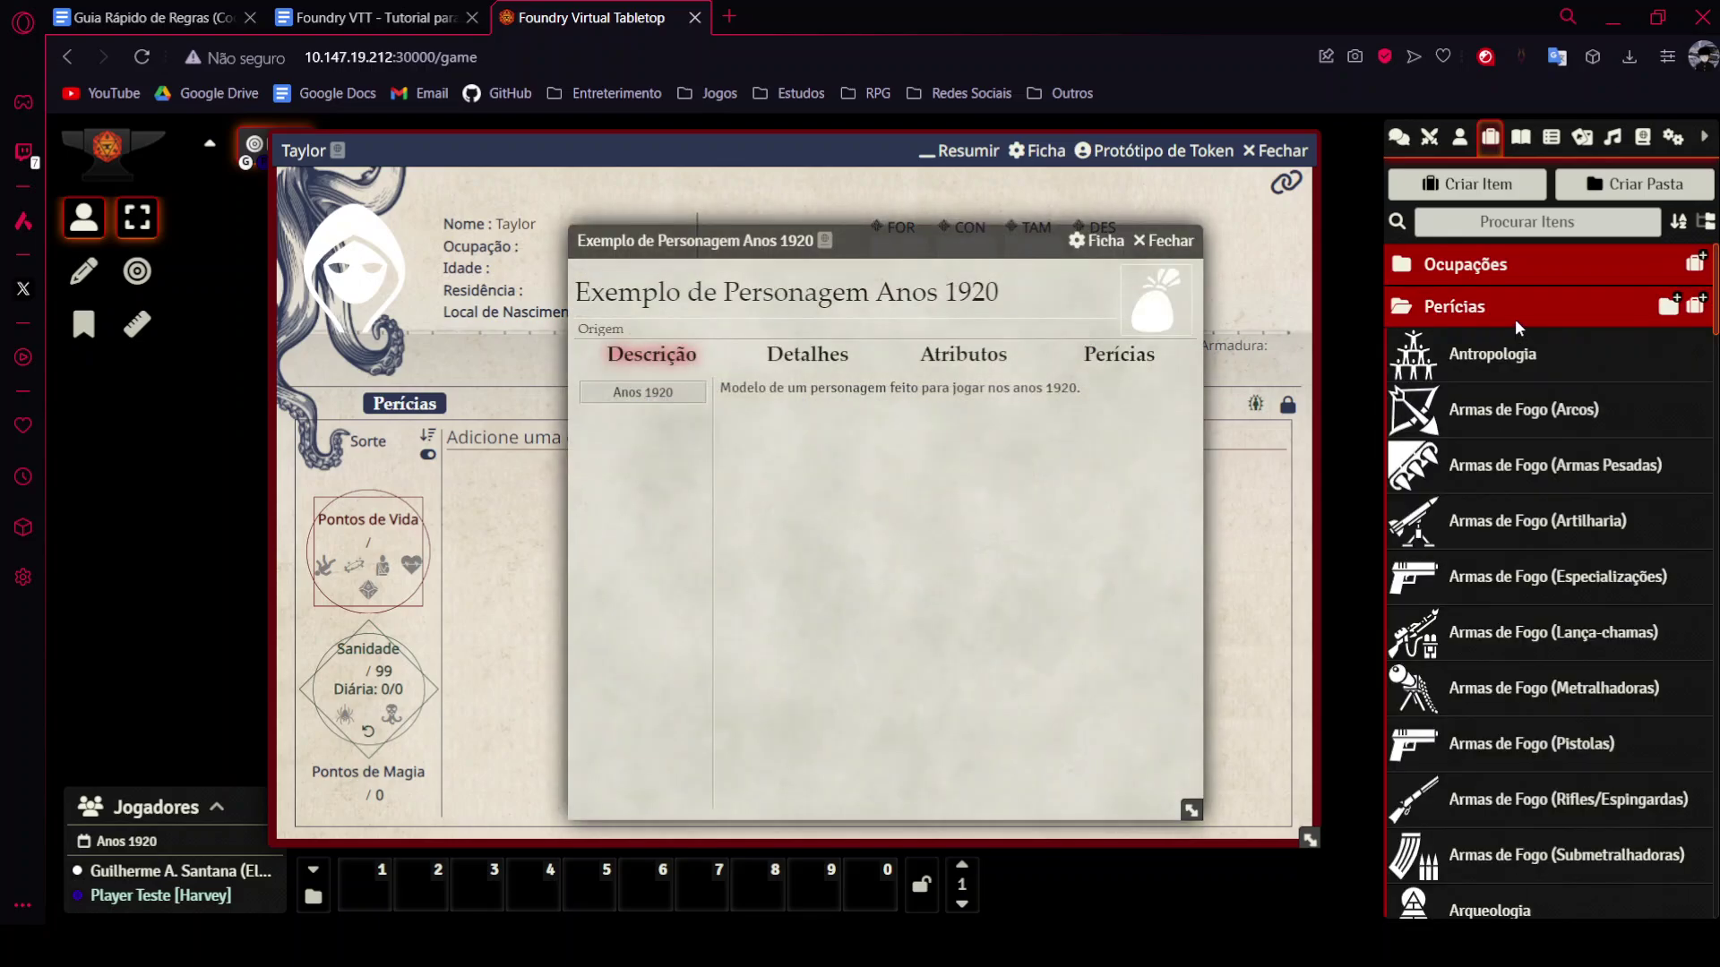
pyautogui.click(1514, 319)
pyautogui.press('Escape')
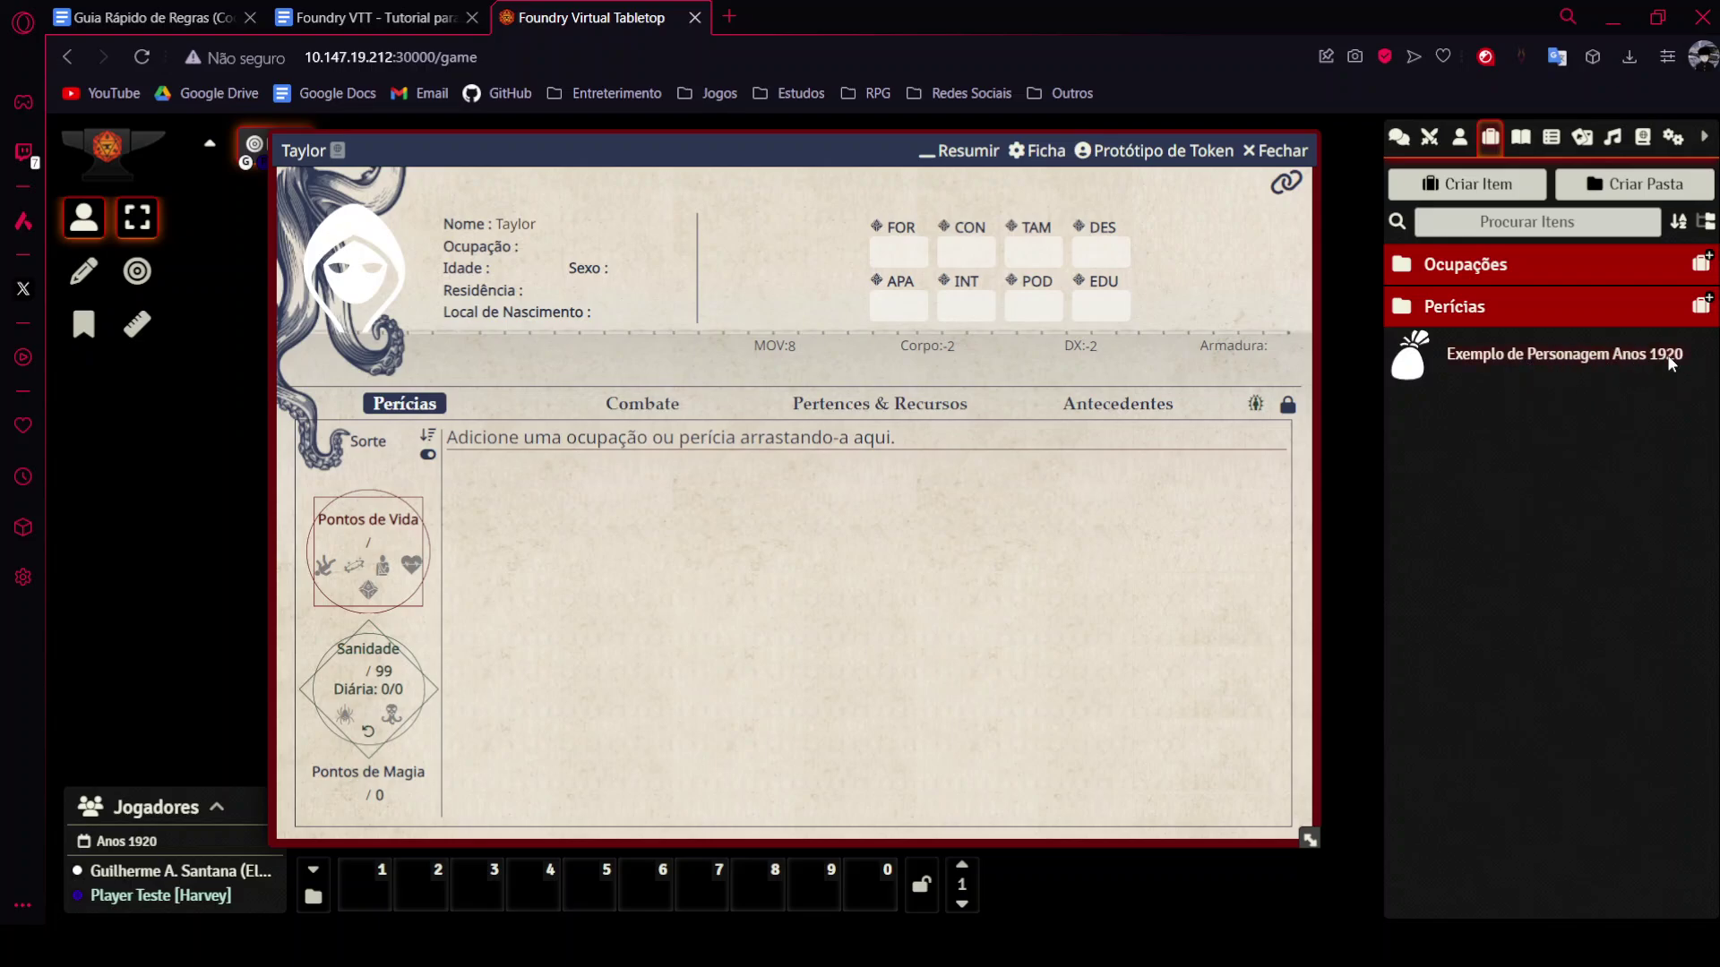
# Review the details, attributes and skills of the Exemplo de Personagem Anos 1920 item.
pyautogui.click(1553, 372)
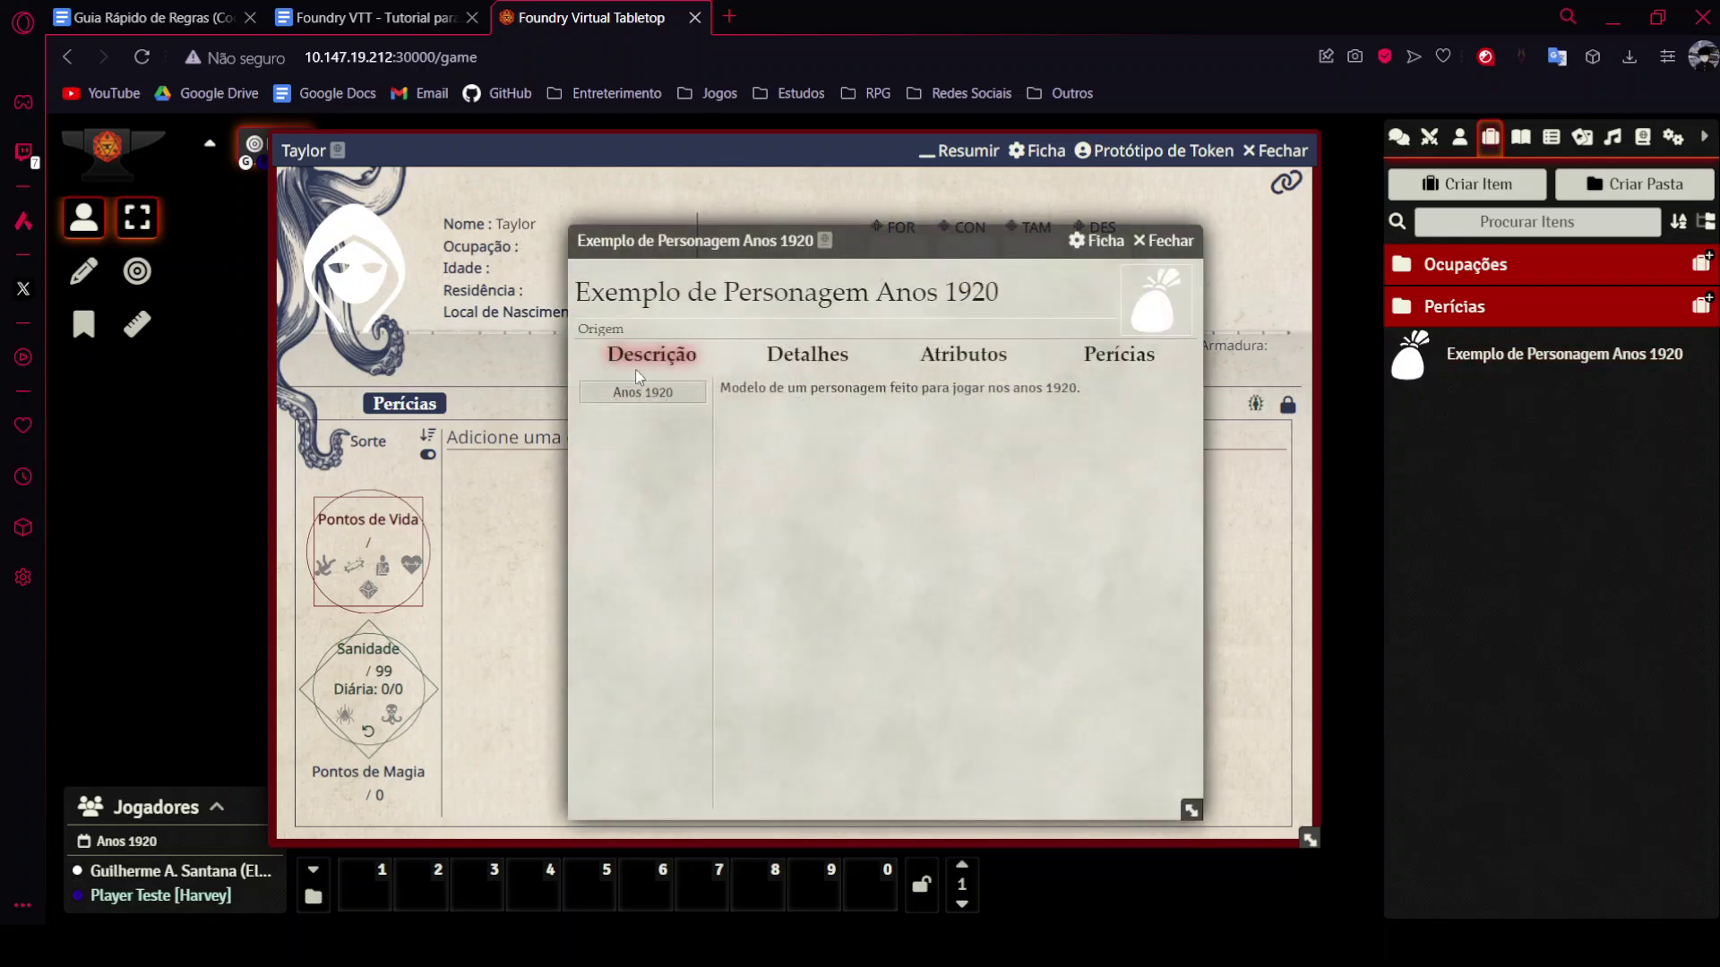
pyautogui.click(806, 354)
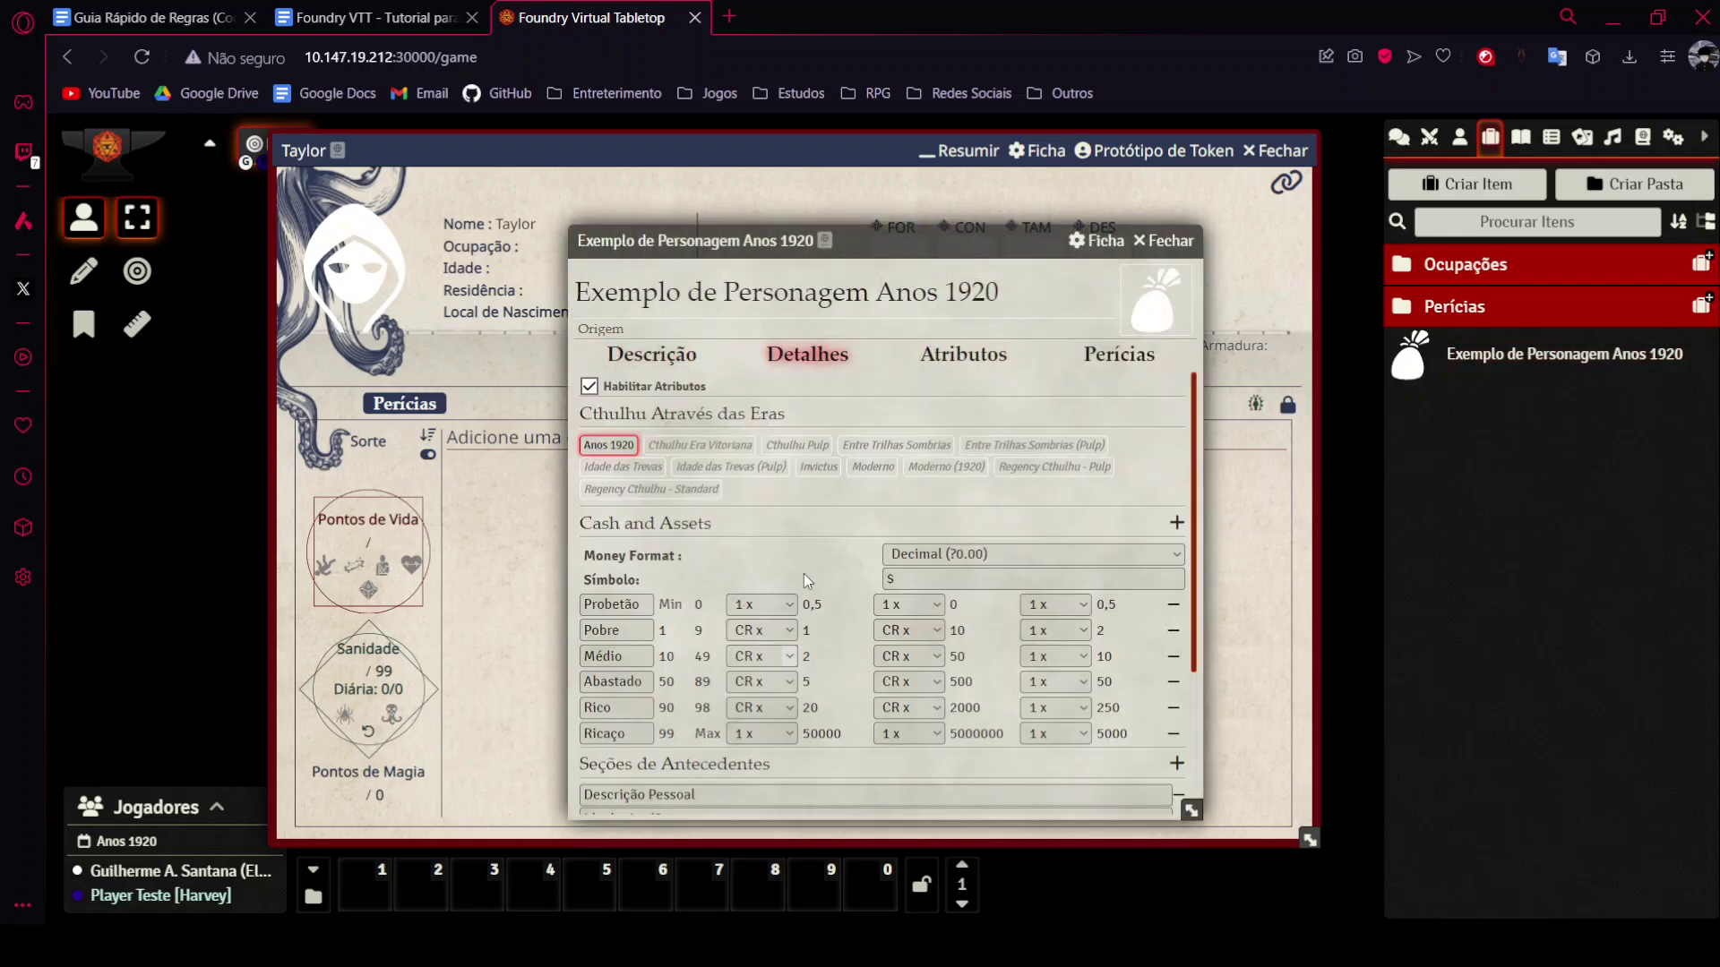
pyautogui.scroll(-3, 830, 504)
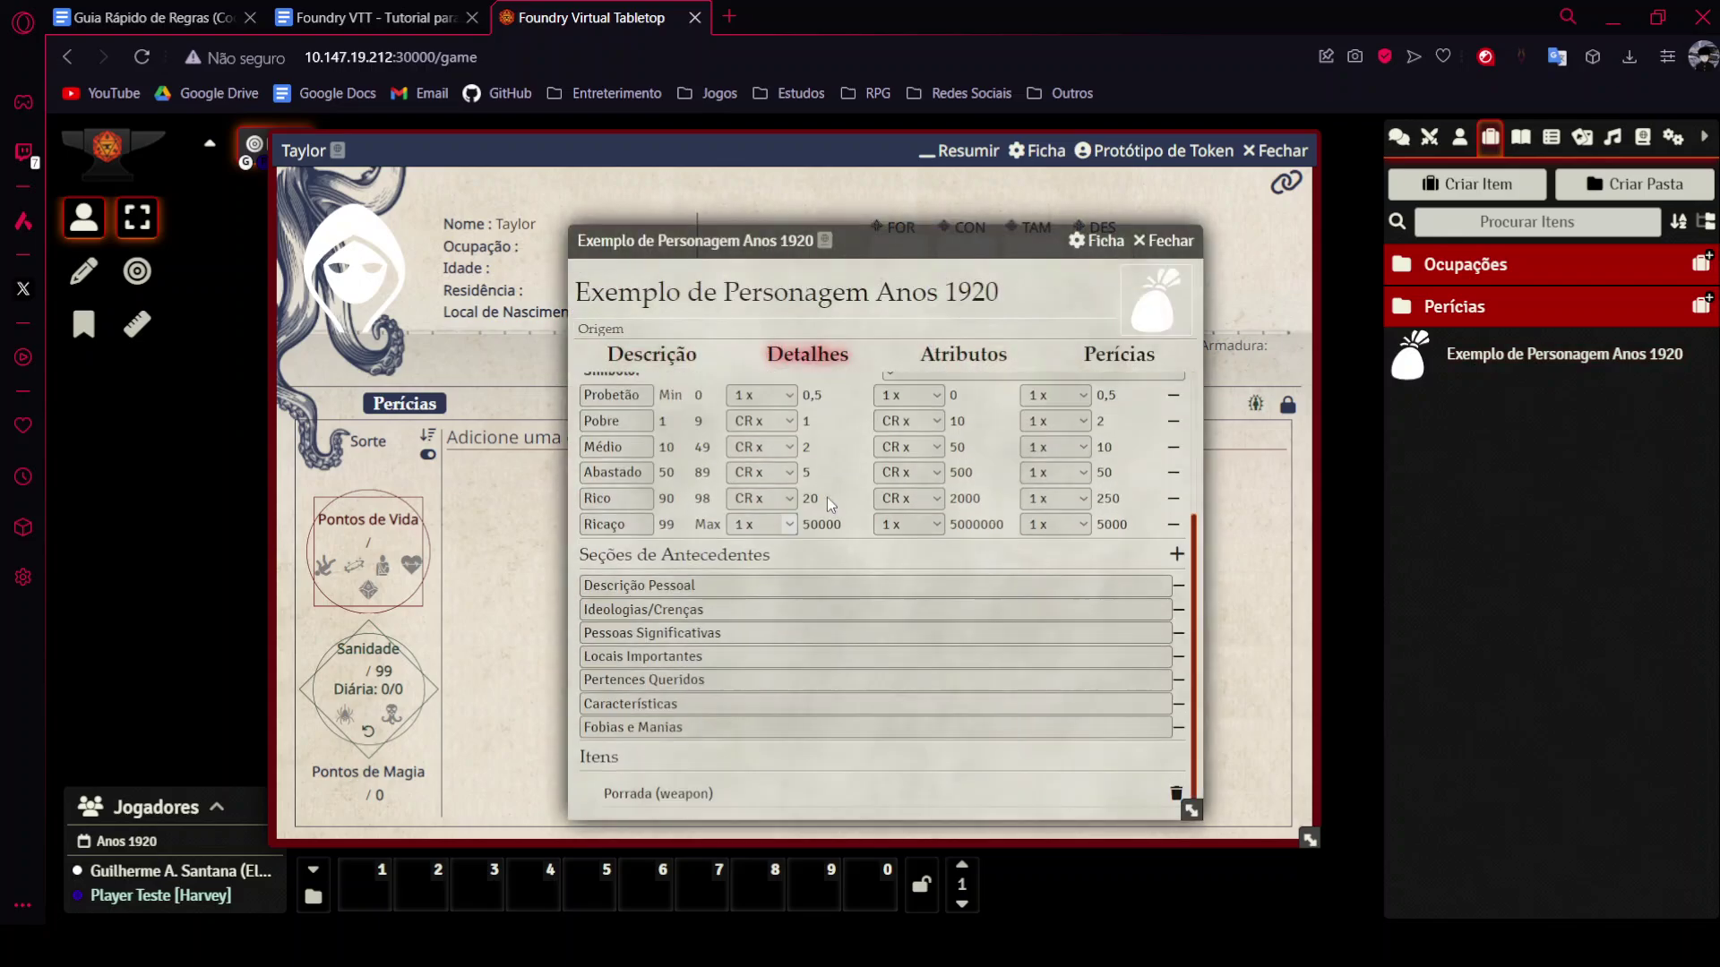
pyautogui.click(1001, 360)
pyautogui.click(1126, 355)
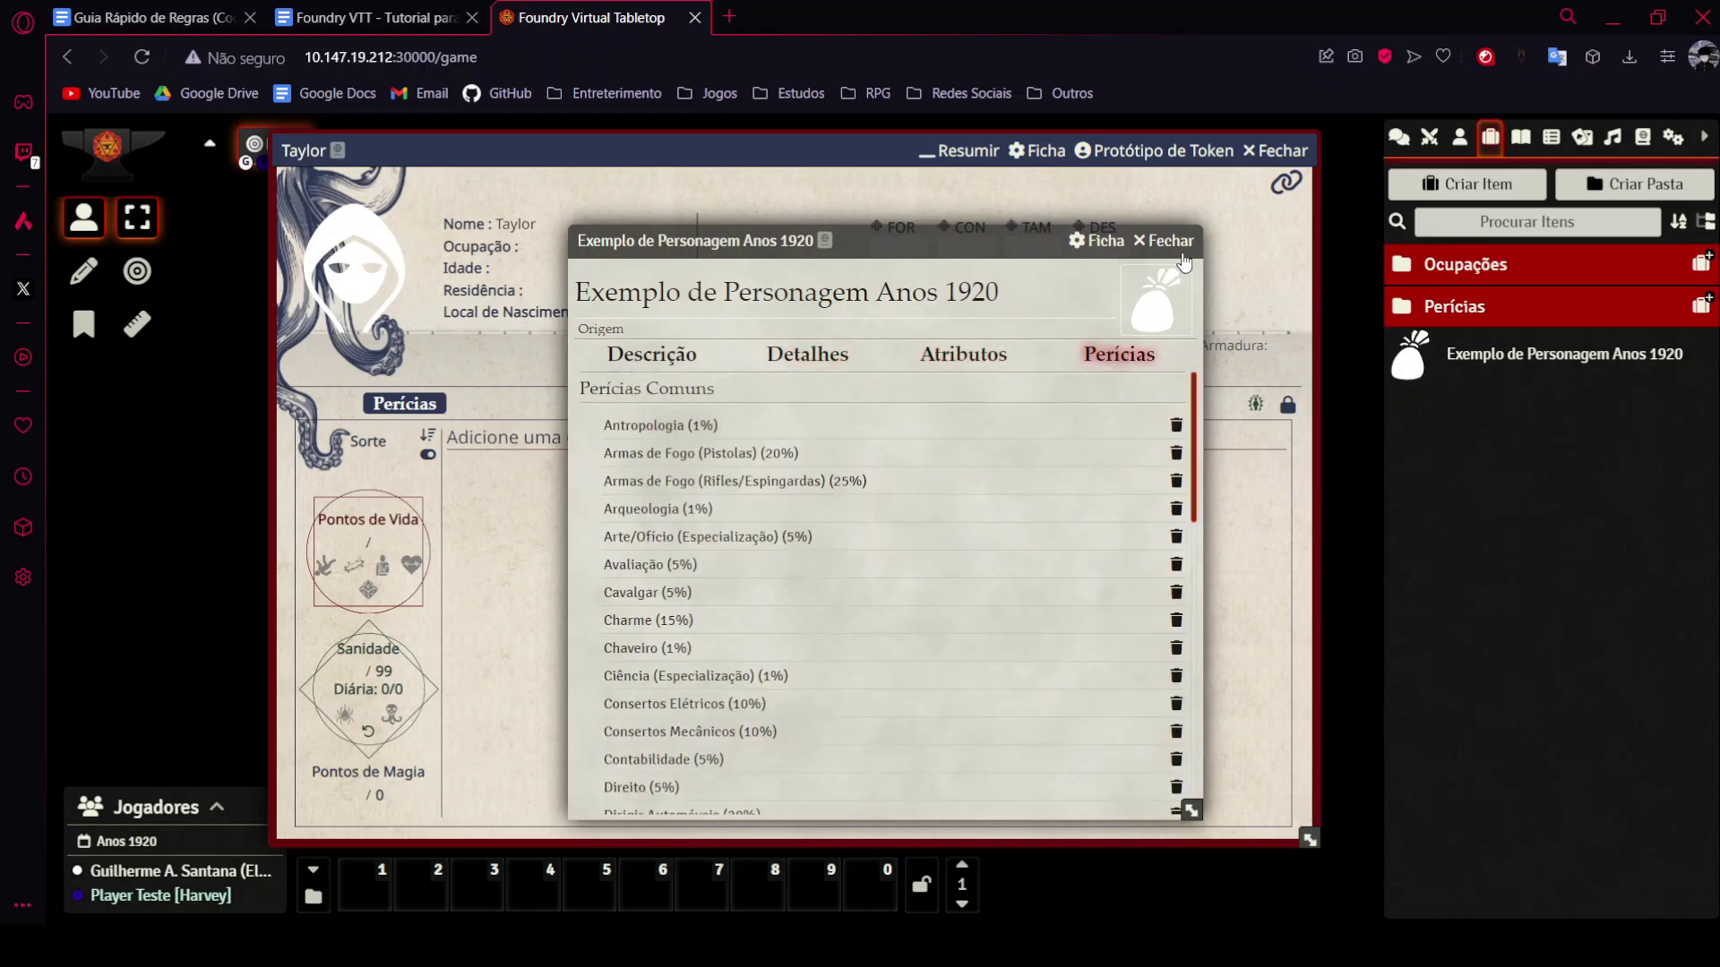
pyautogui.click(1179, 245)
# Add the Exemplo de Personagem Anos 1920 item to the character sheet and roll dice for all its characteristics.
pyautogui.moveTo(1535, 355); pyautogui.dragTo(602, 548)
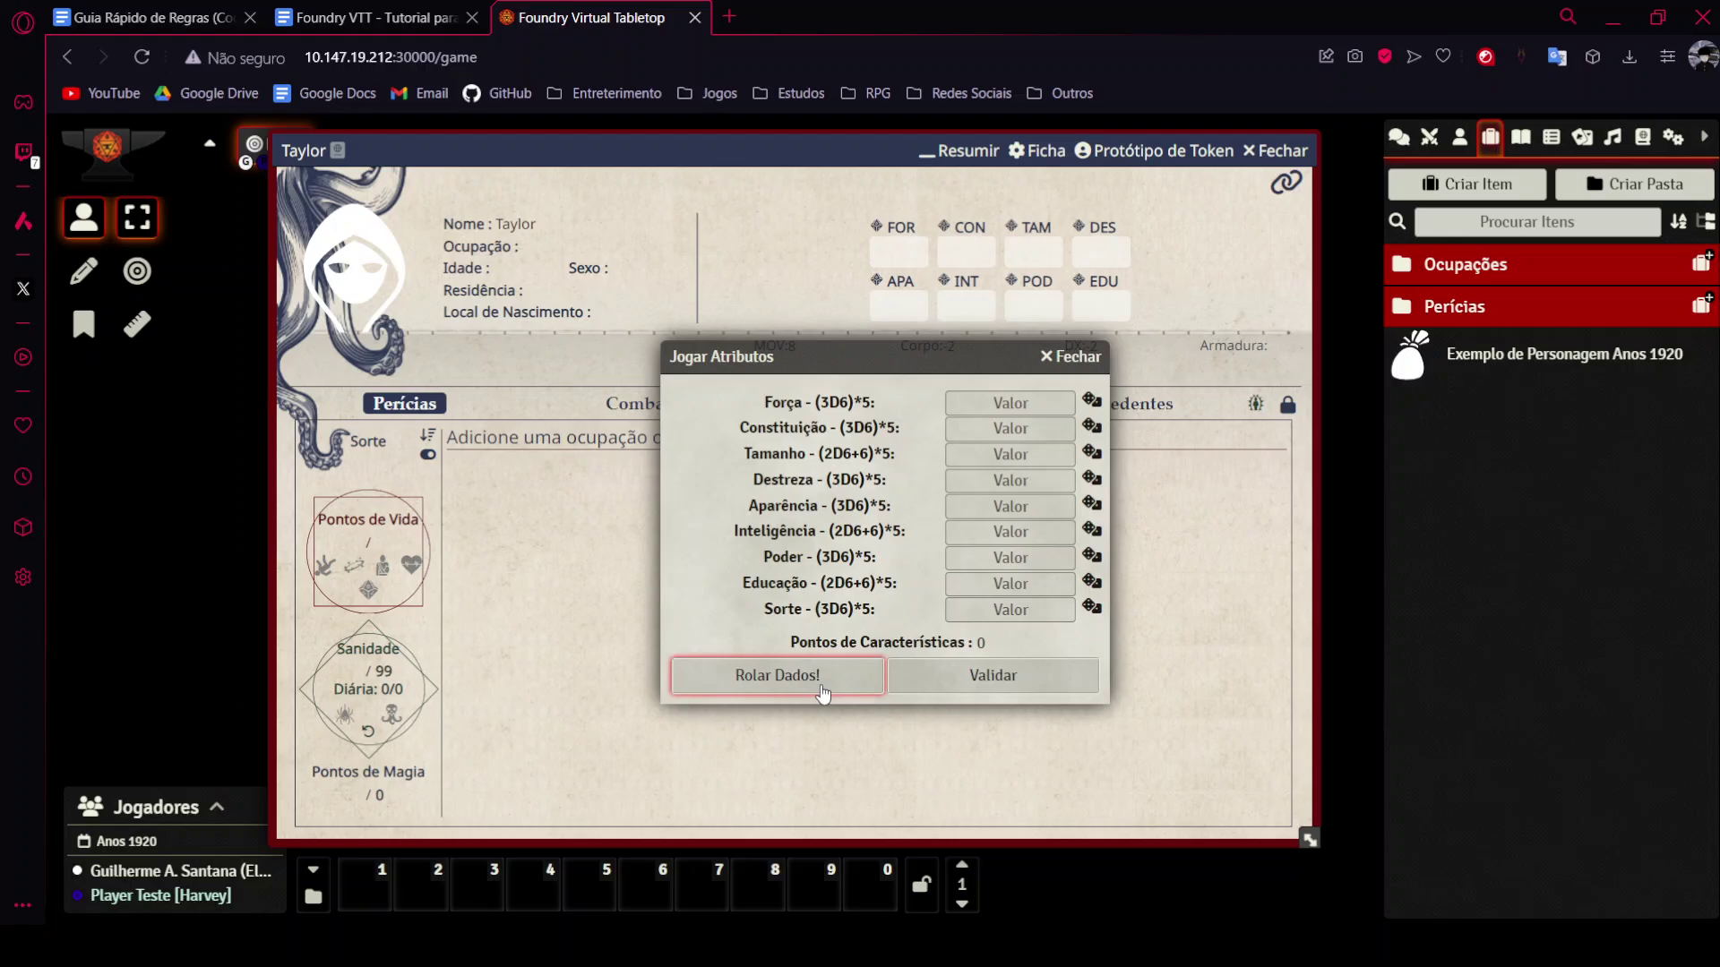
pyautogui.click(1020, 488)
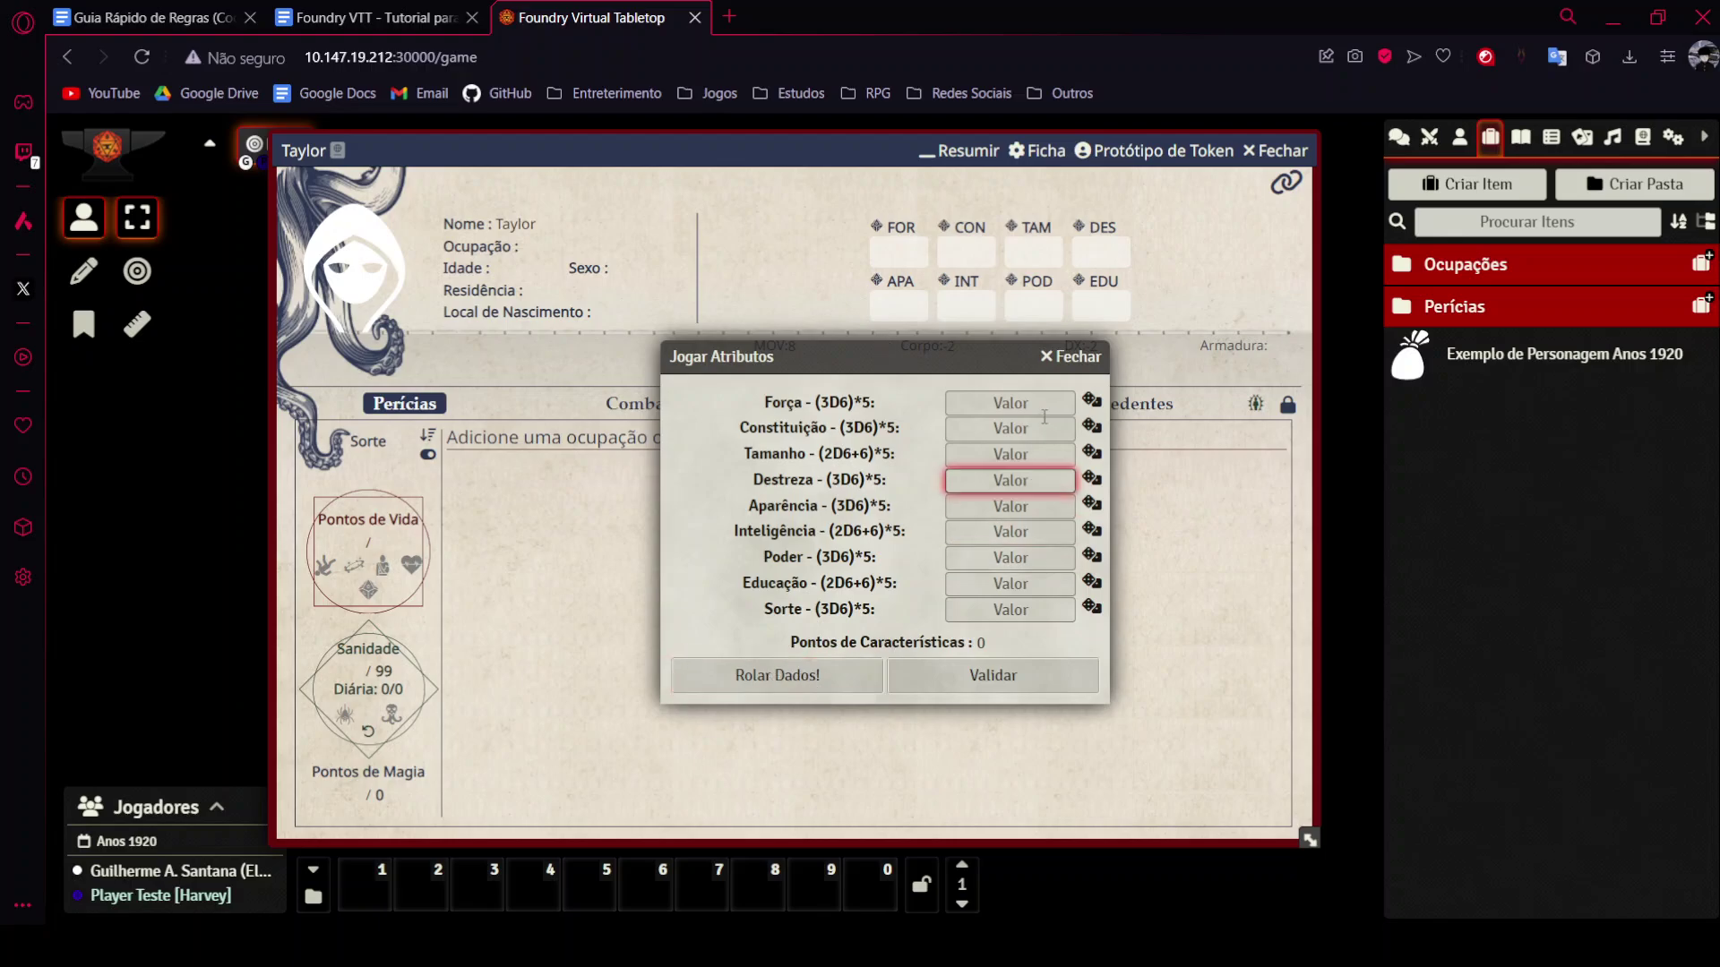
pyautogui.click(777, 676)
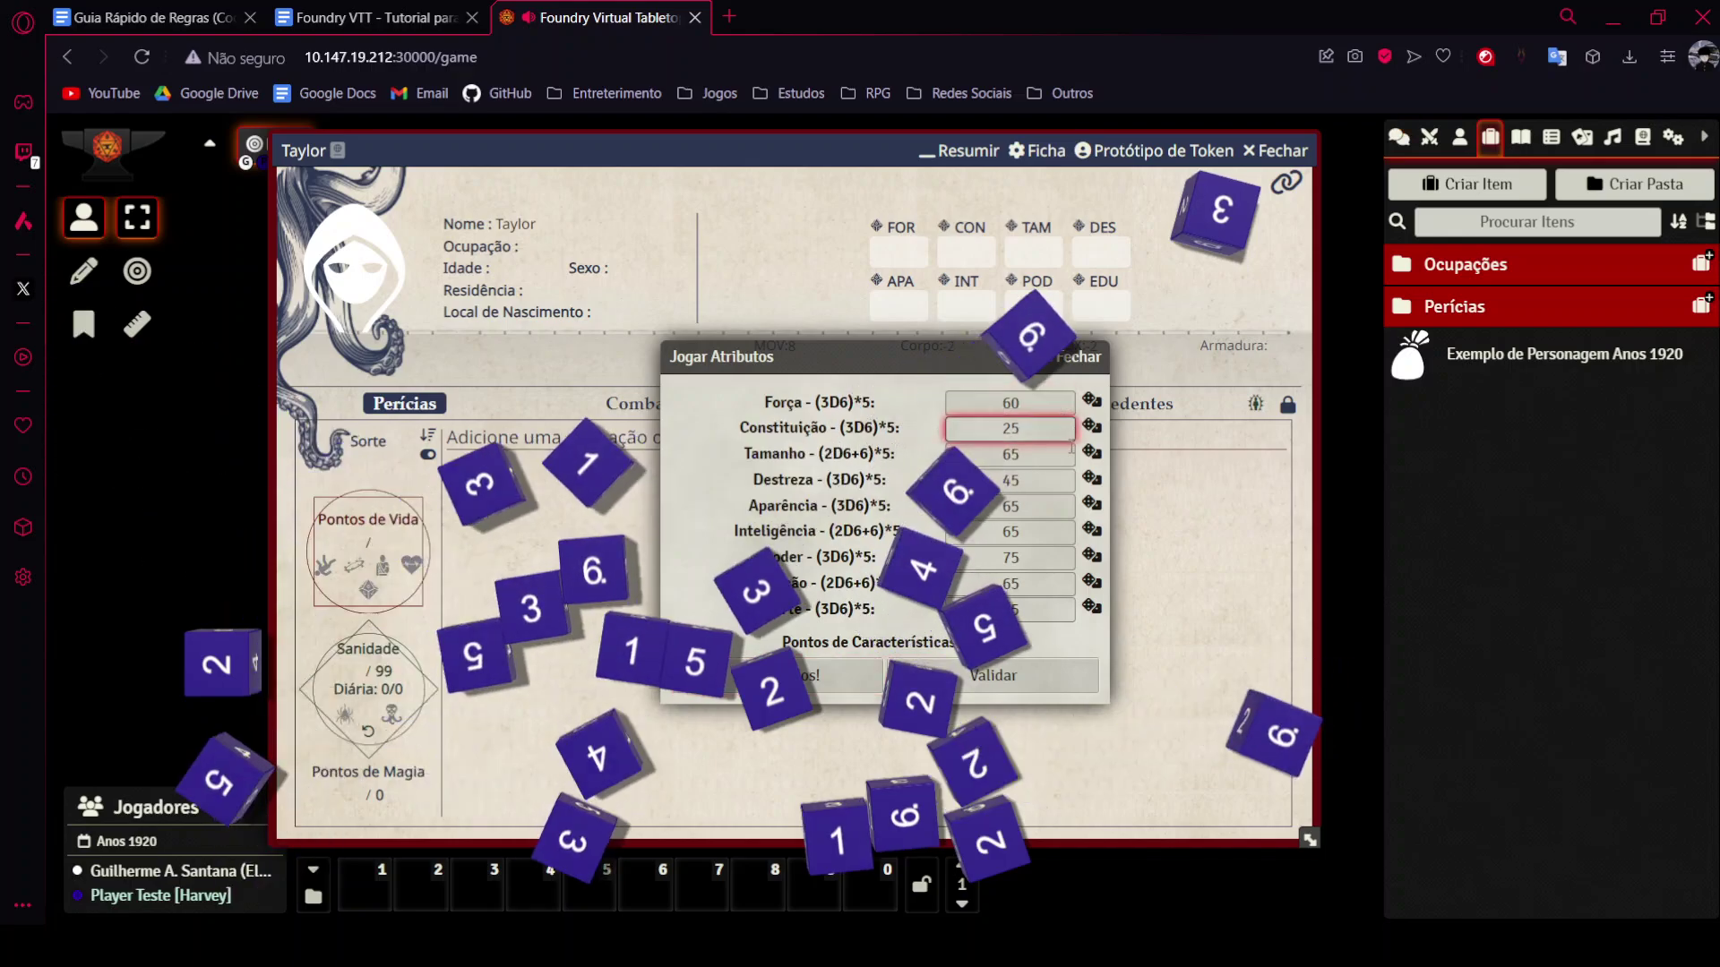
# Reroll Constituição in the attribute rolls and validate the character's characteristics.
pyautogui.click(1091, 426)
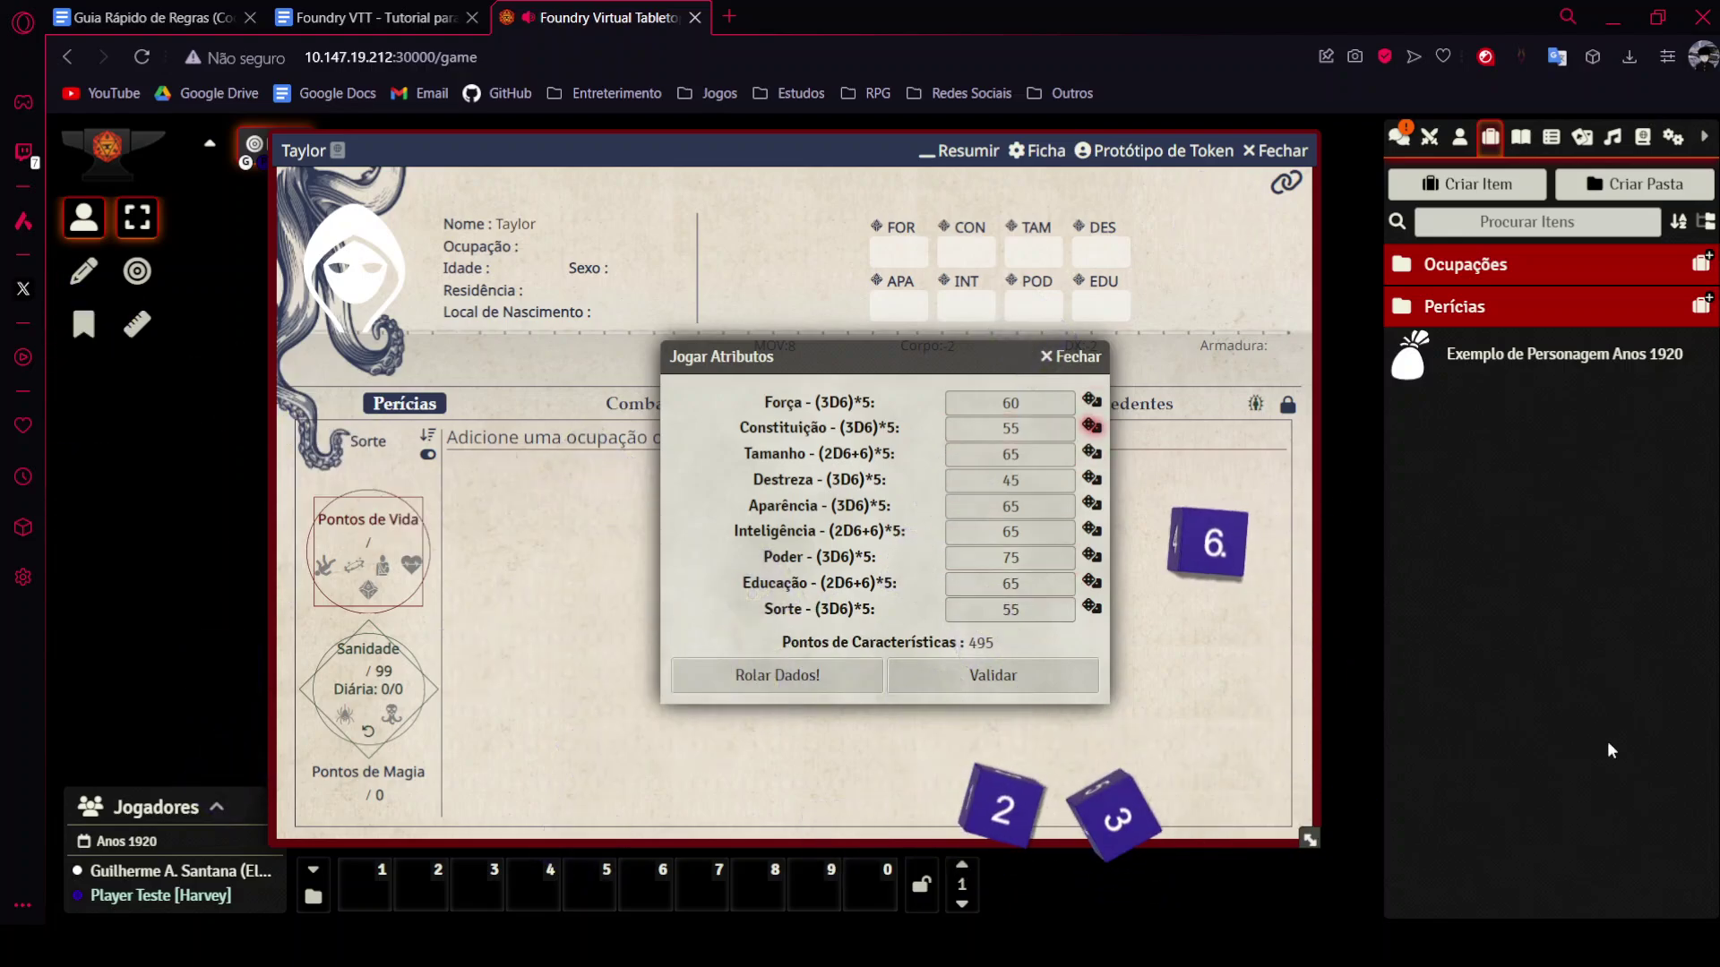
pyautogui.click(972, 673)
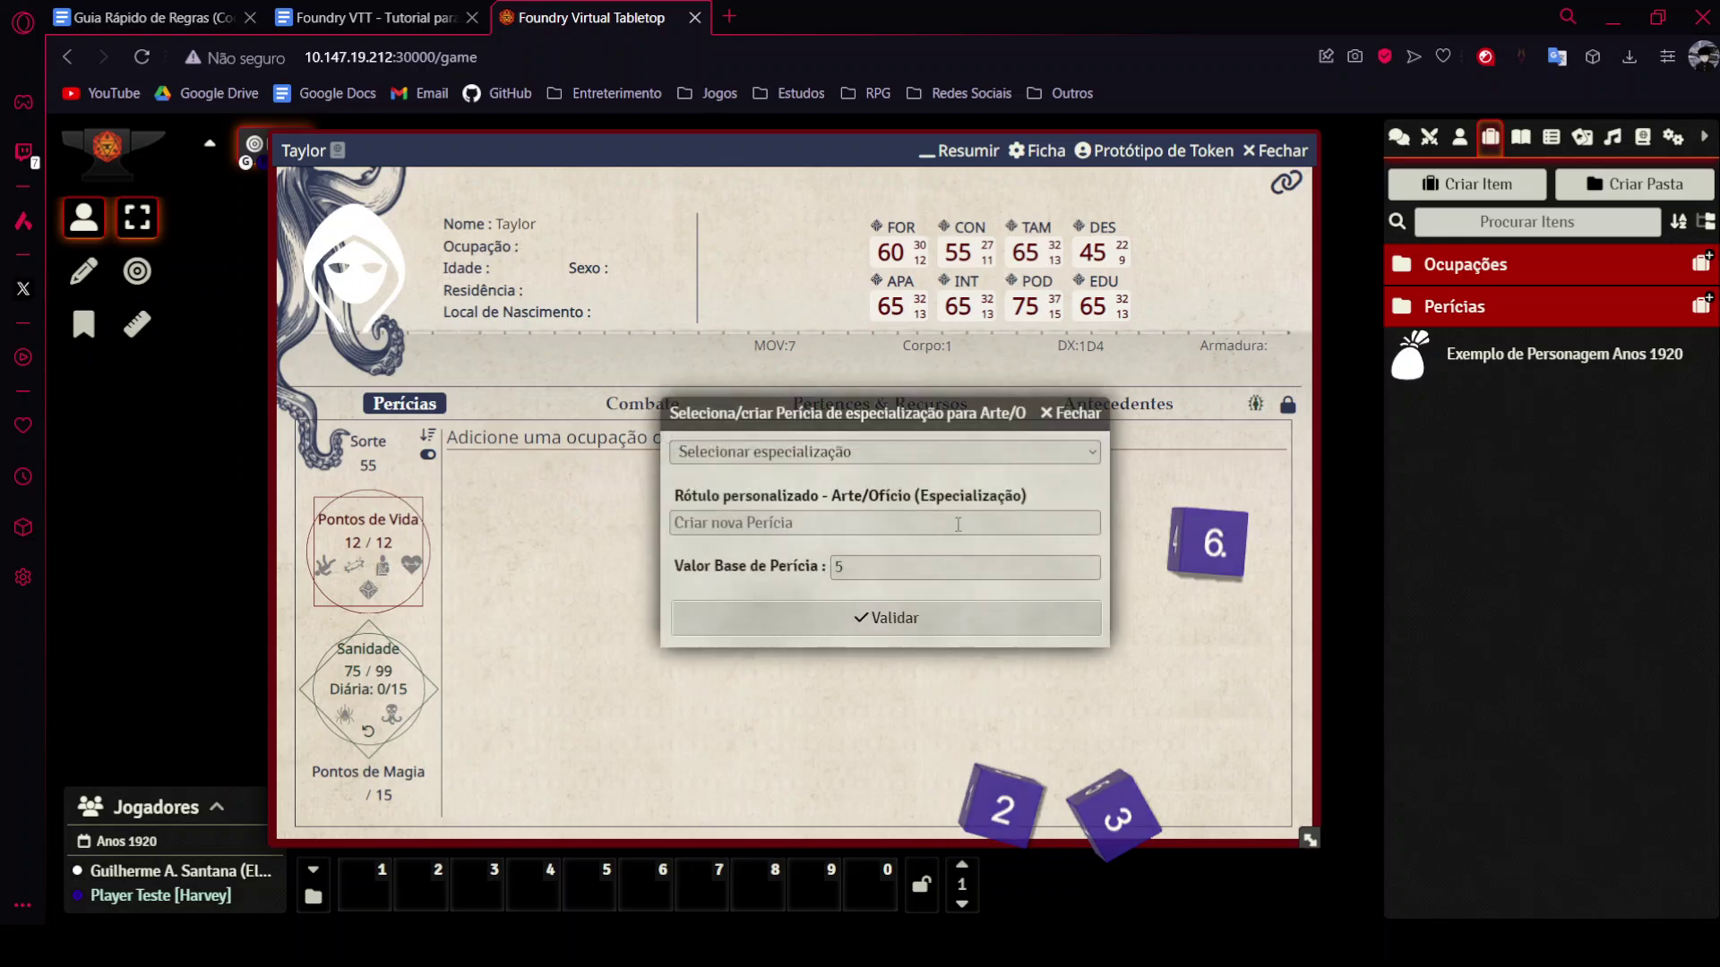
pyautogui.click(824, 460)
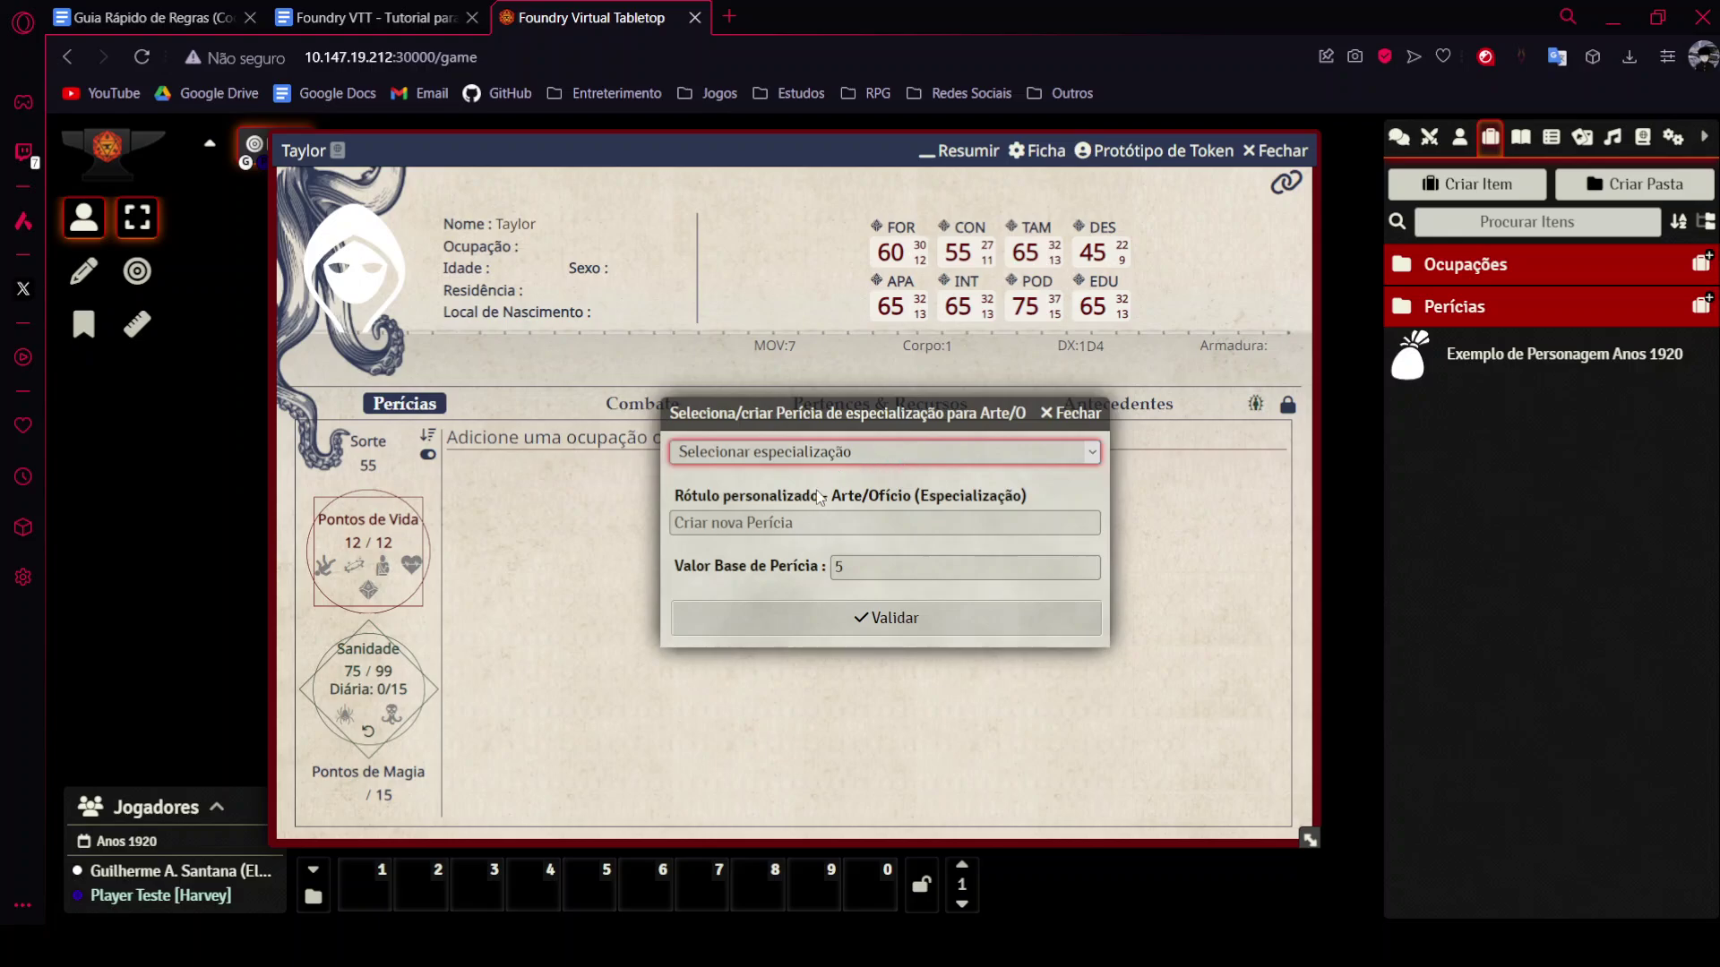
pyautogui.click(996, 503)
pyautogui.click(996, 503)
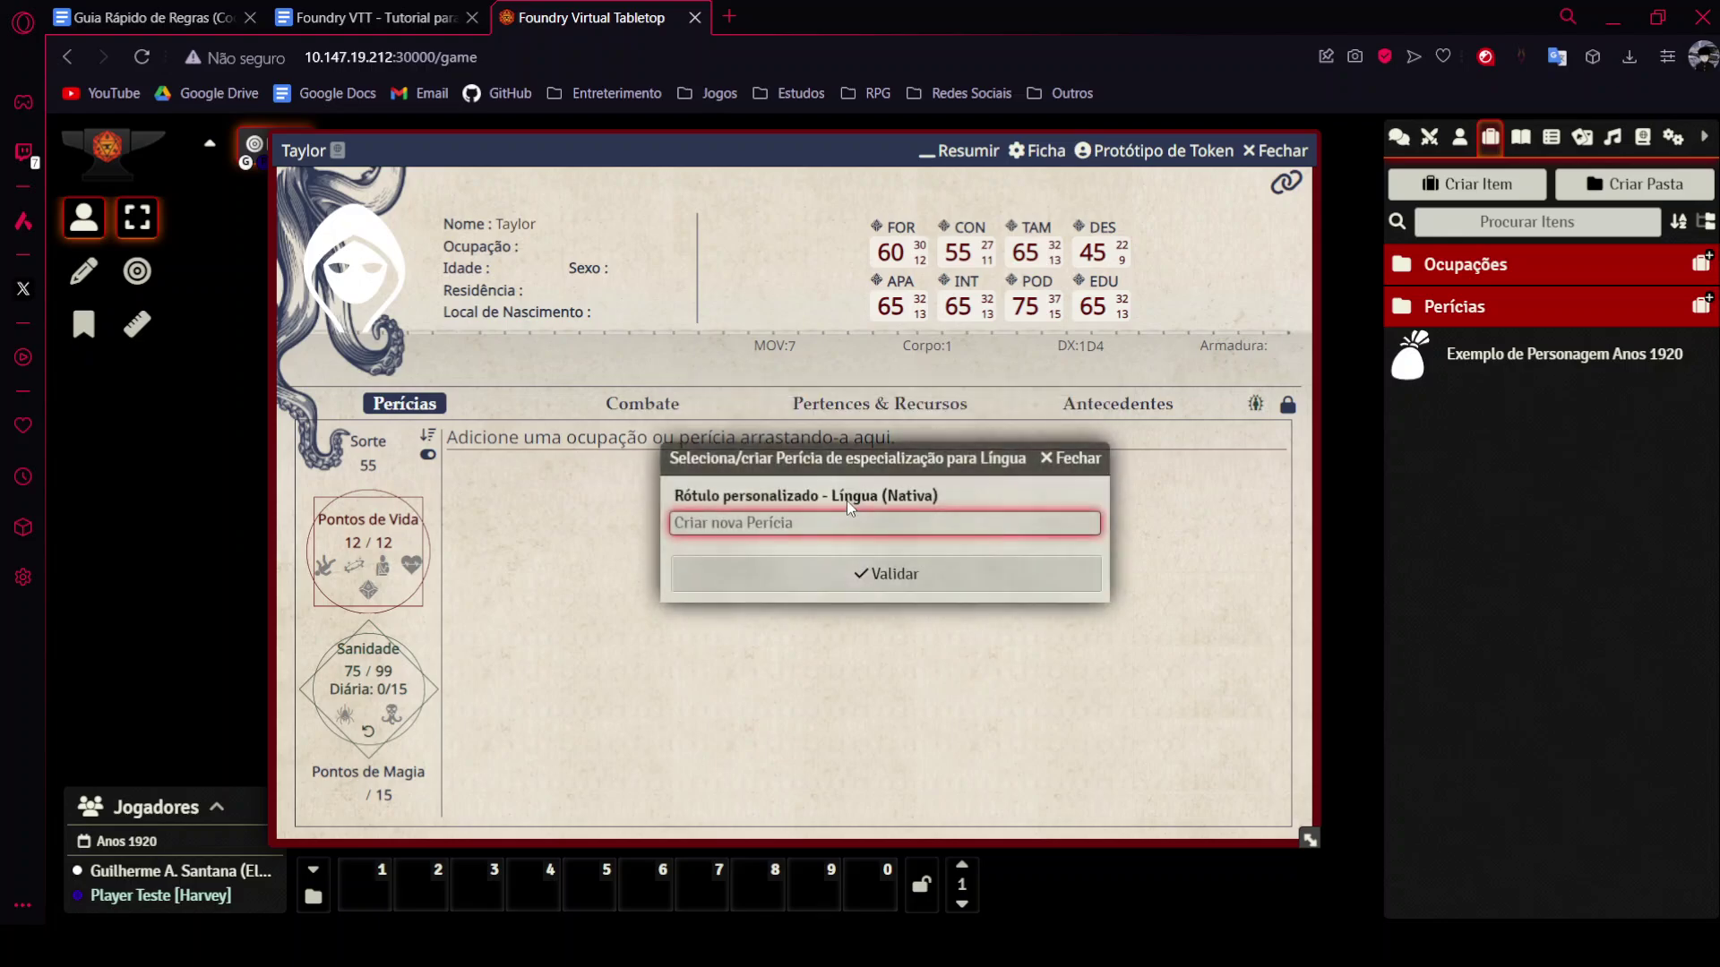
pyautogui.click(969, 519)
pyautogui.click(1086, 459)
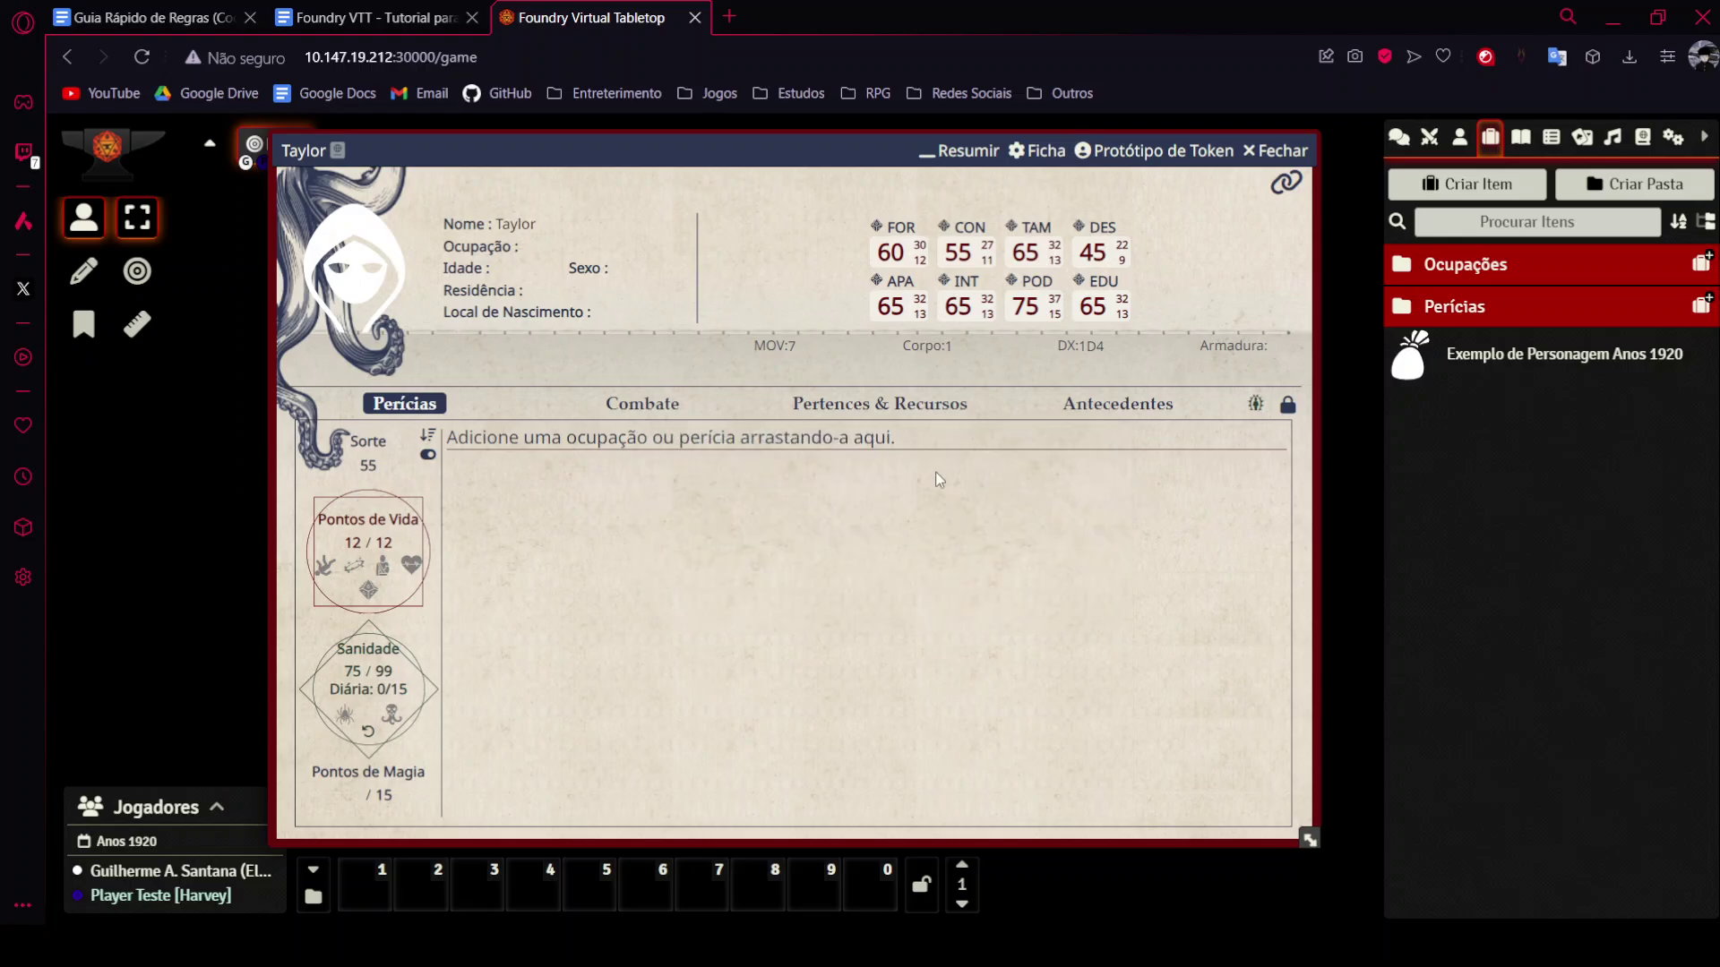
pyautogui.click(663, 410)
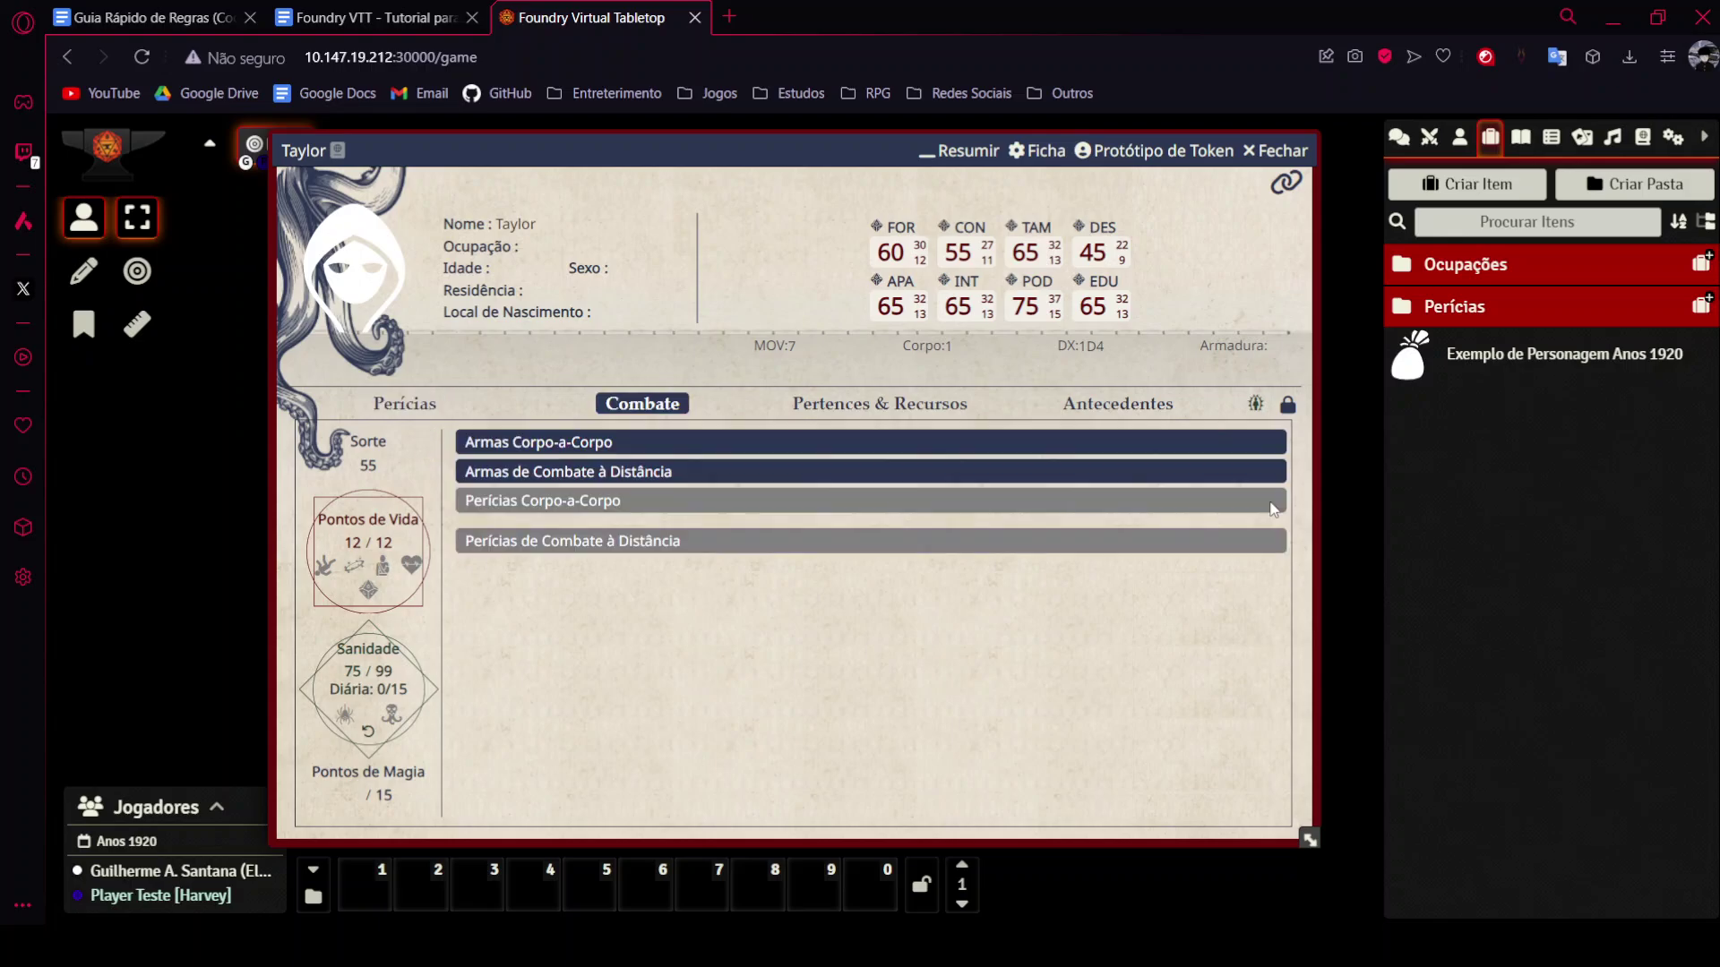
pyautogui.click(506, 408)
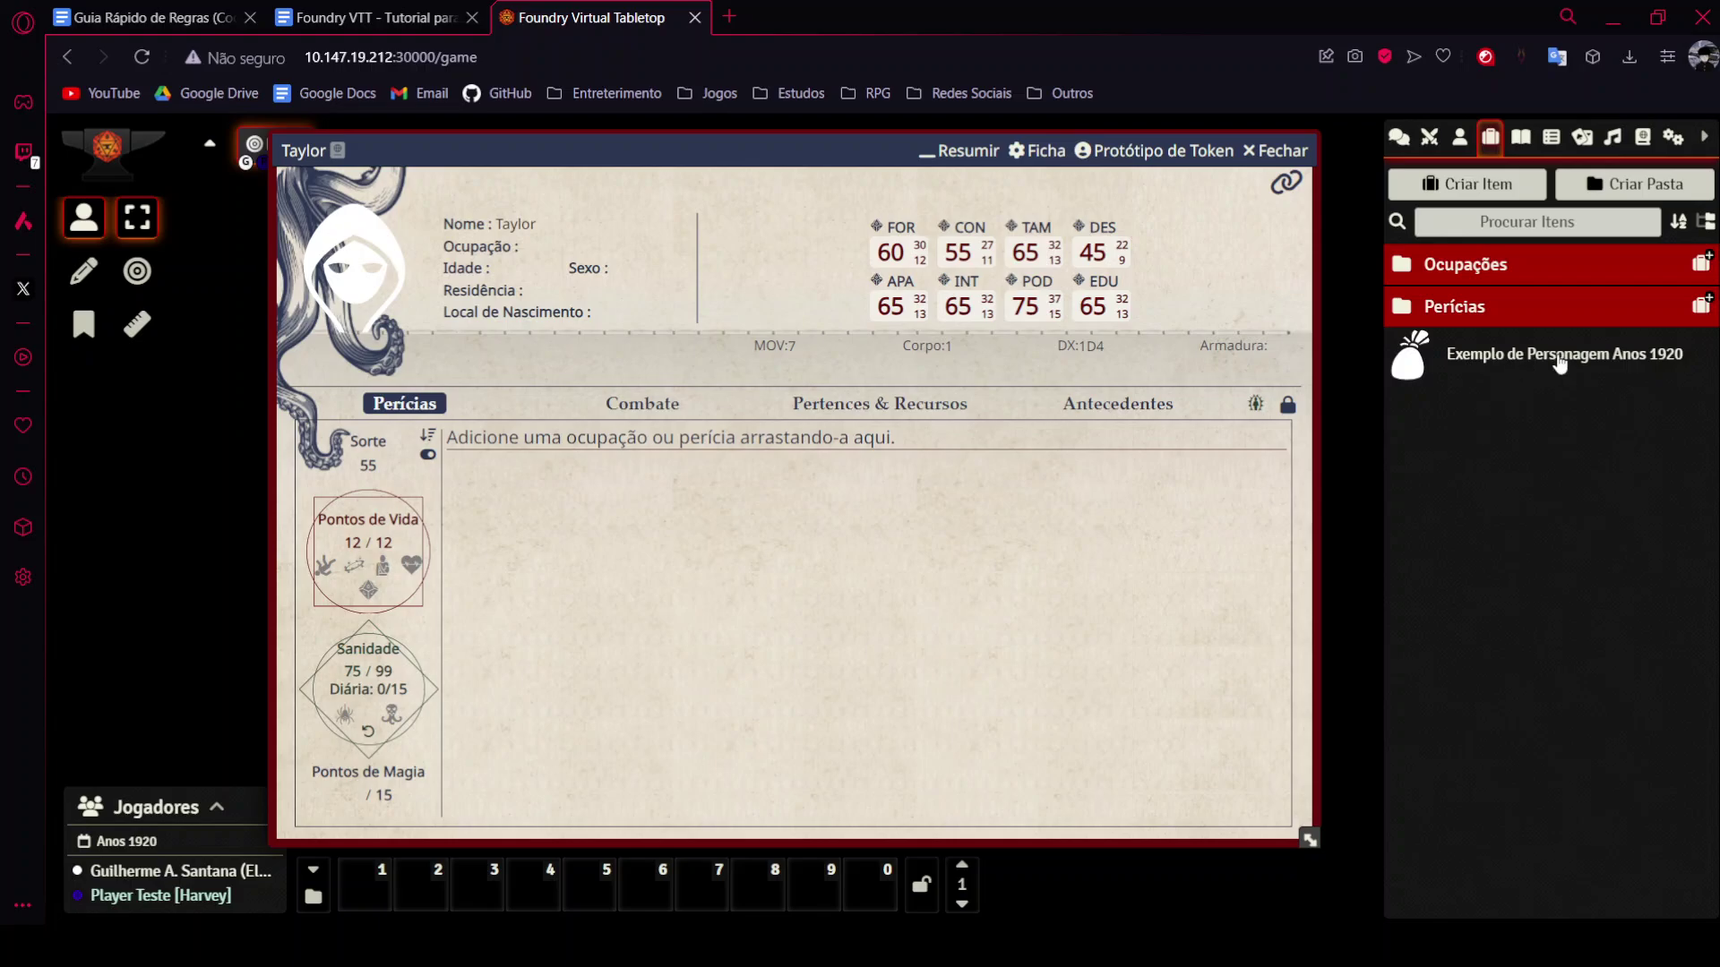
# Close the character's sheet and examine the options available for that character in the actor directory.
pyautogui.click(1258, 154)
pyautogui.click(1460, 140)
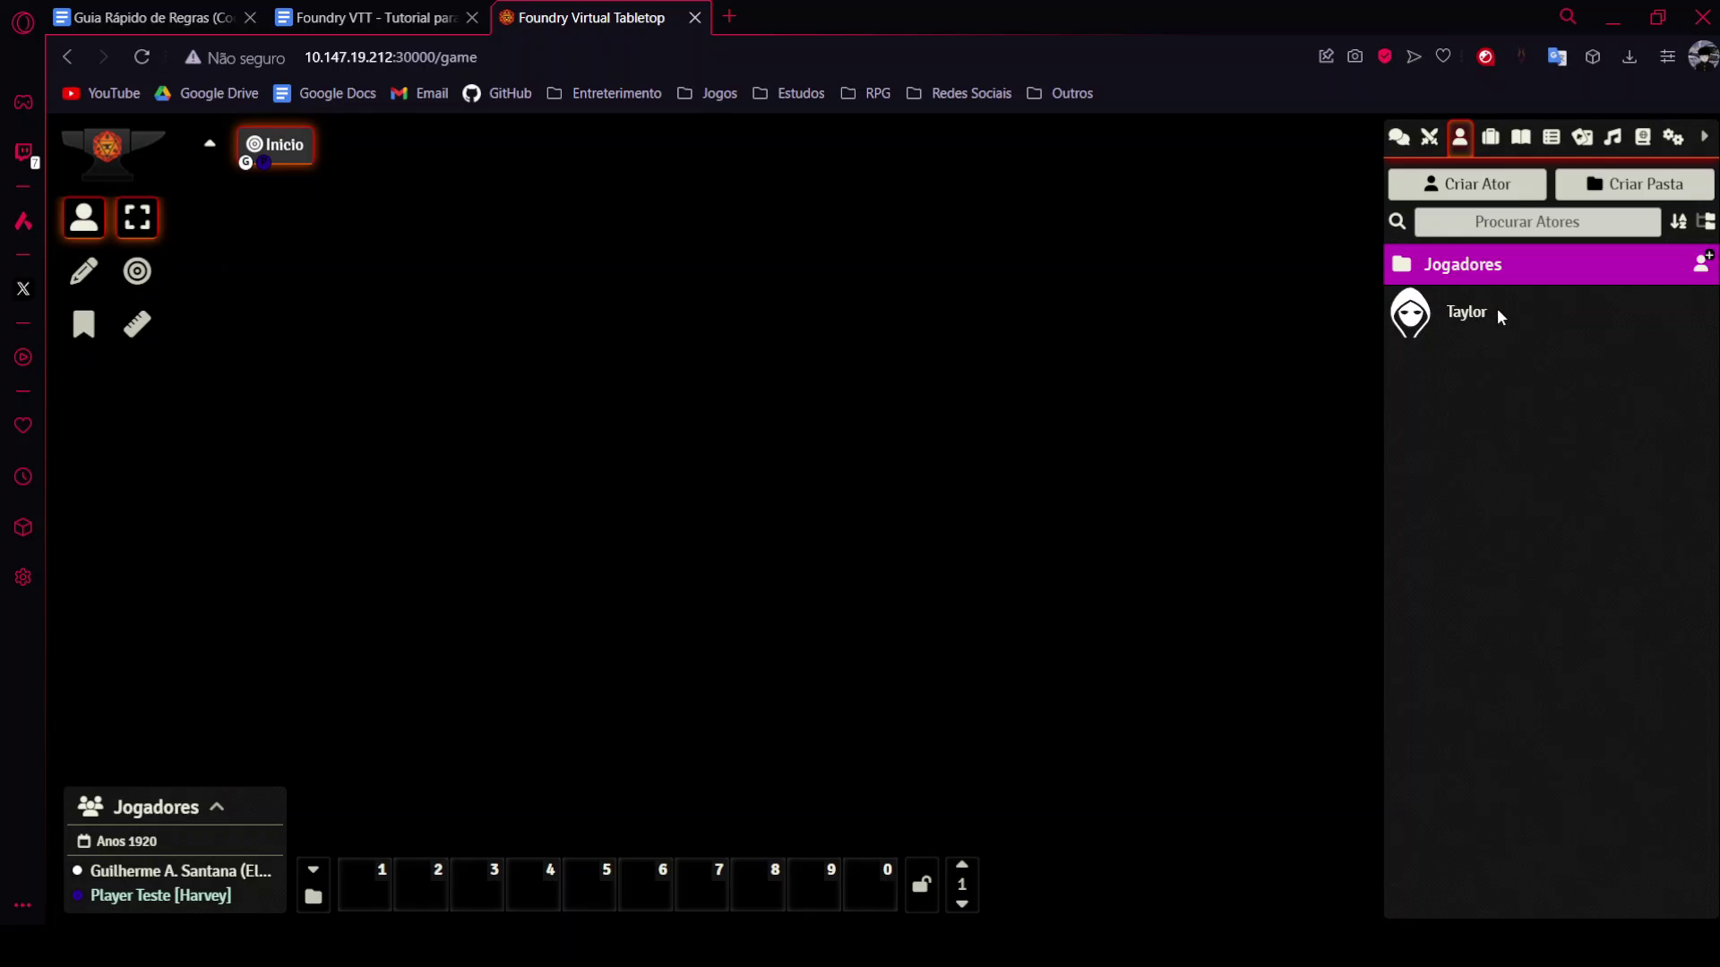
pyautogui.rightClick(1498, 316)
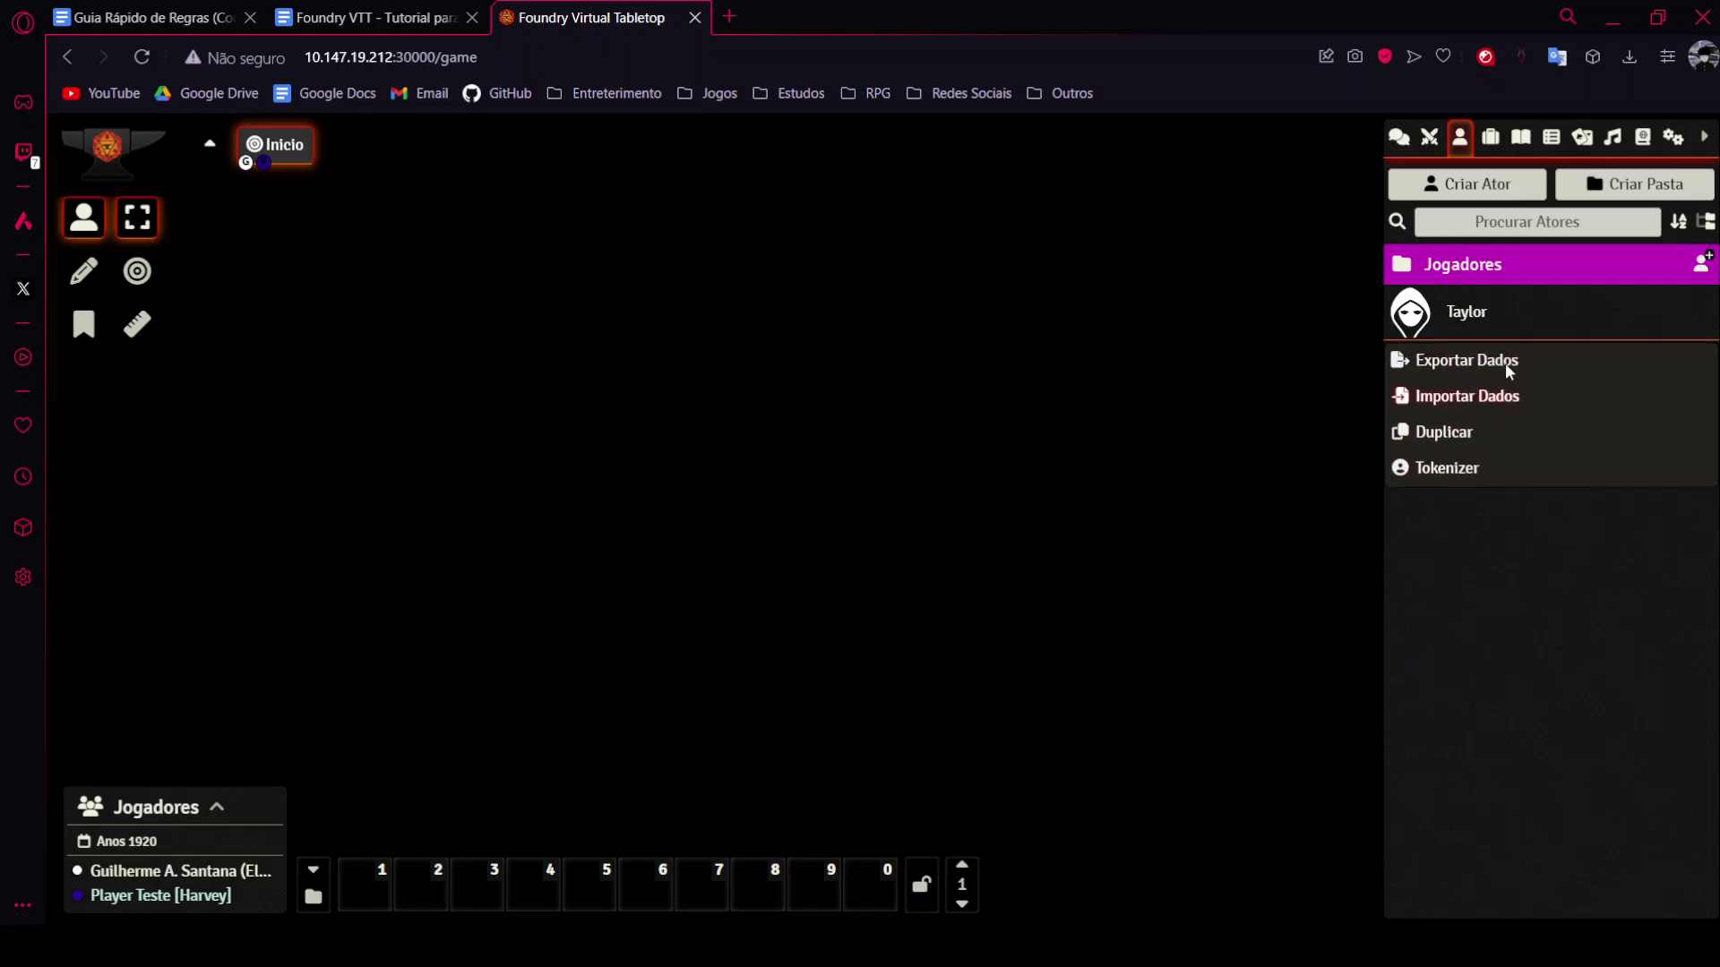
pyautogui.click(1654, 569)
# Create a new actor of type Personagem with the character's name, and move its sheet clear of the item directory.
pyautogui.click(1466, 183)
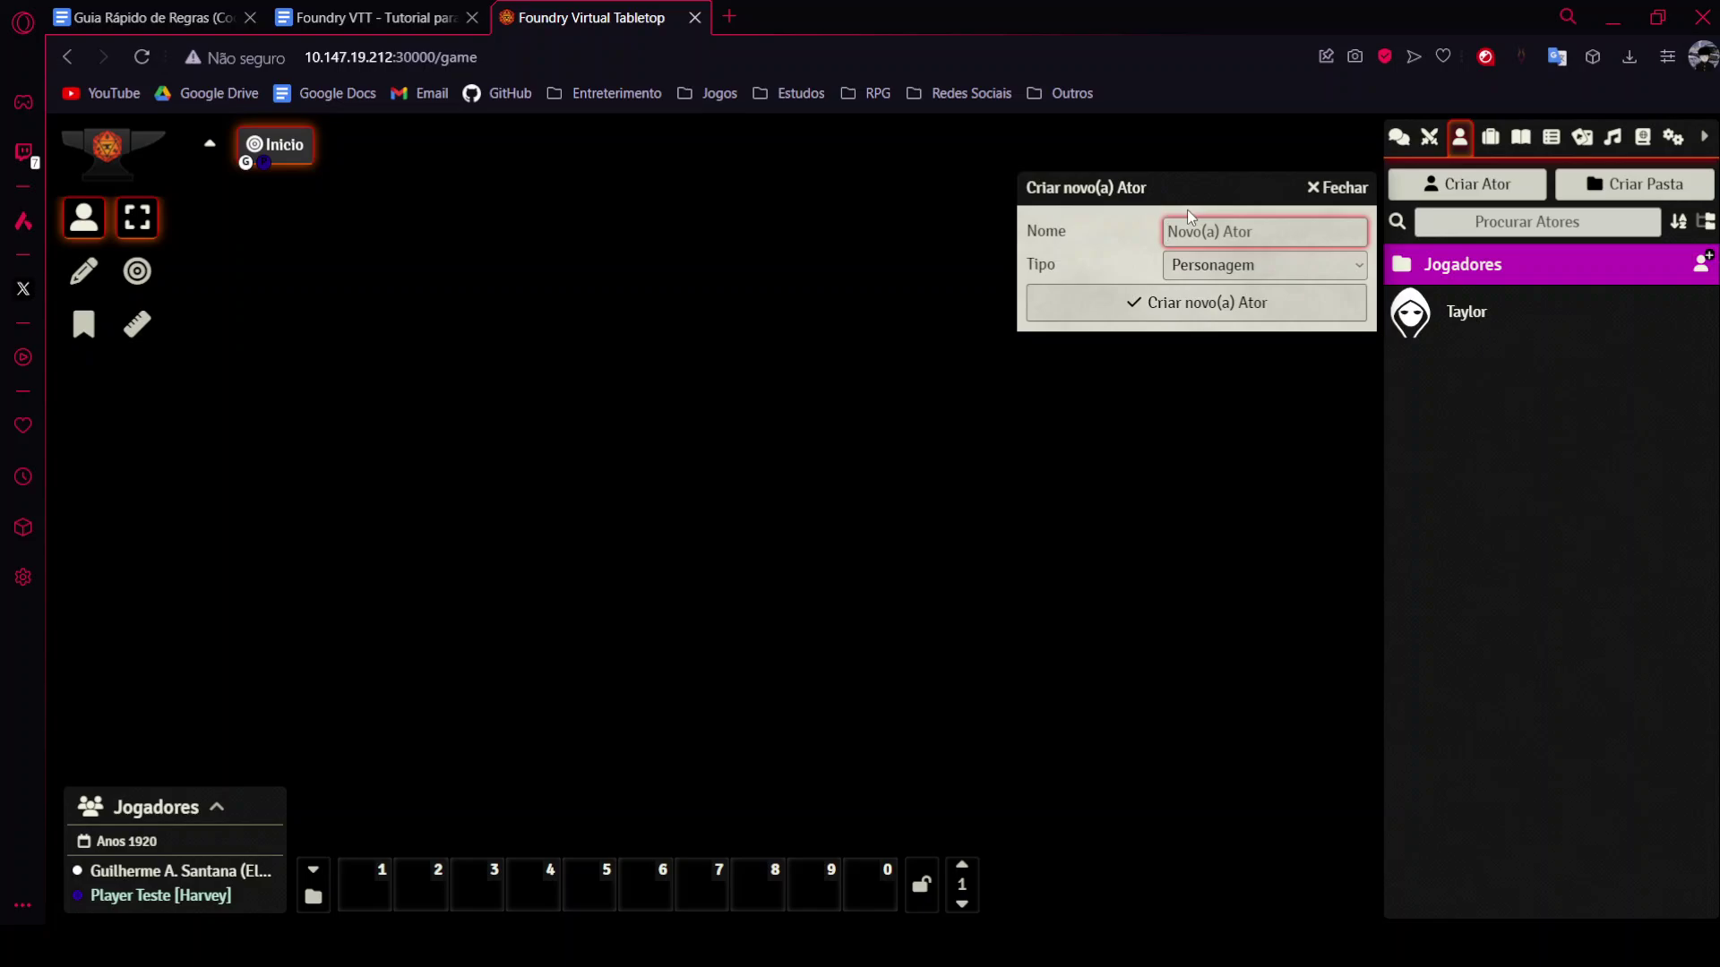
pyautogui.write('Elizabth')
pyautogui.click(1234, 303)
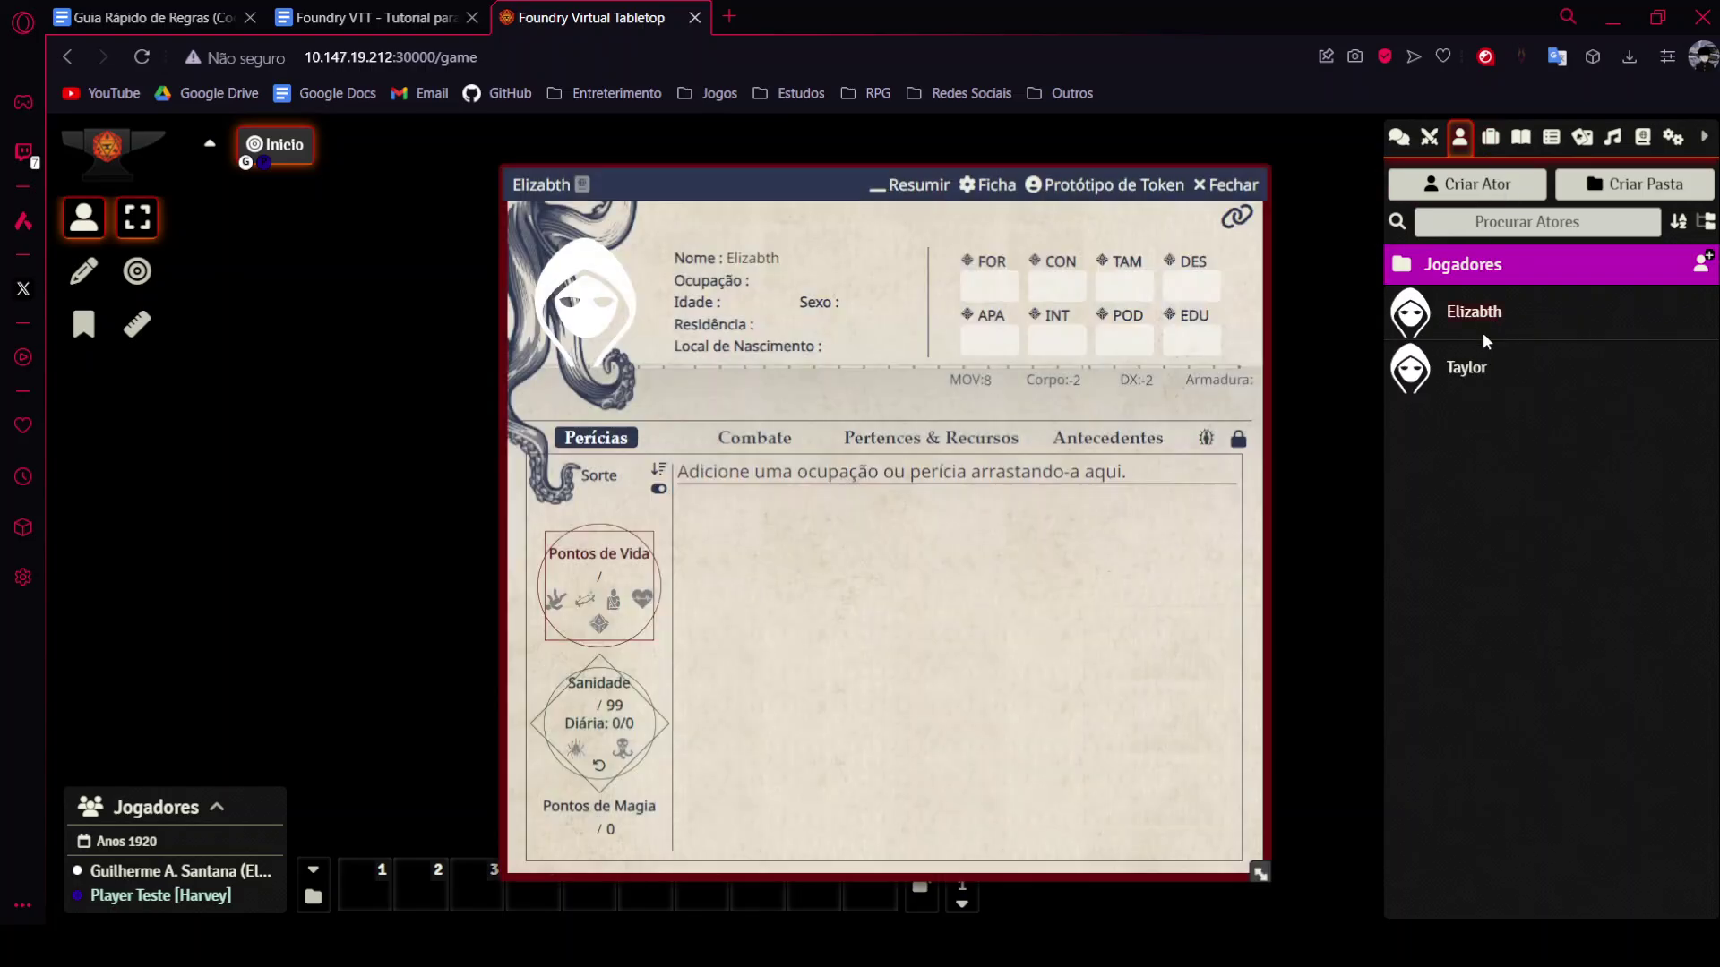
pyautogui.moveTo(801, 184); pyautogui.dragTo(635, 185)
# Add the Exemplo de Personagem Anos 1920 item to the new sheet and validate its rolled characteristics after rerolling Força.
pyautogui.click(1490, 136)
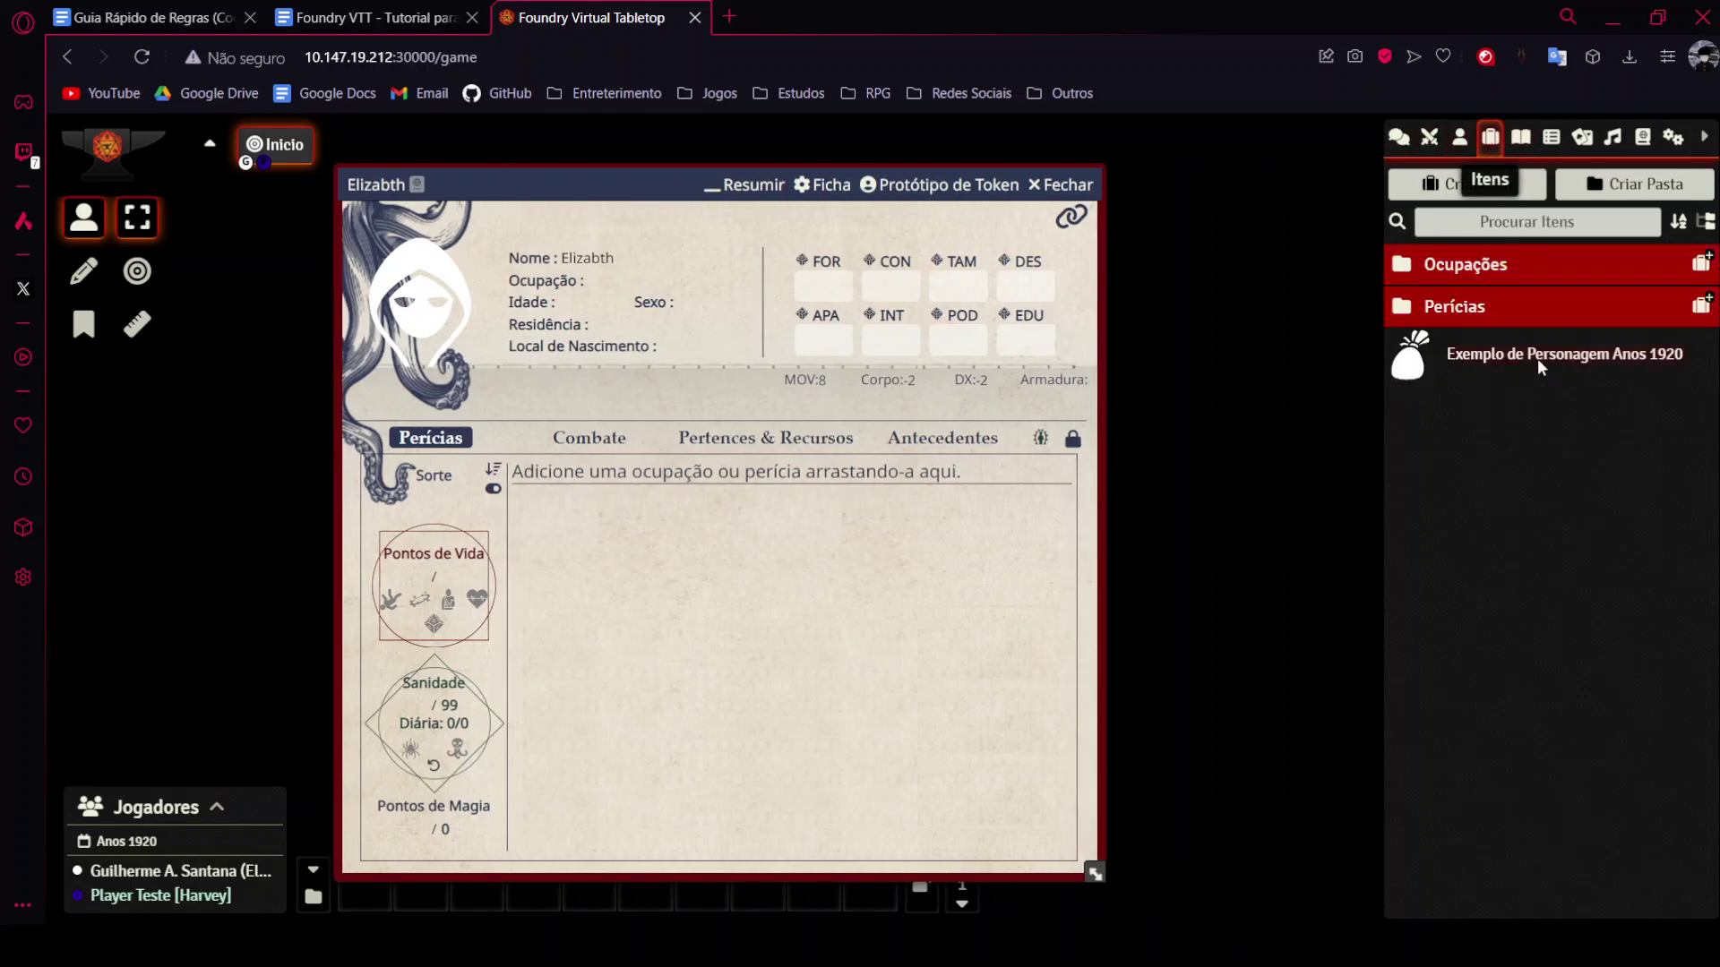
pyautogui.moveTo(1537, 358); pyautogui.dragTo(840, 654)
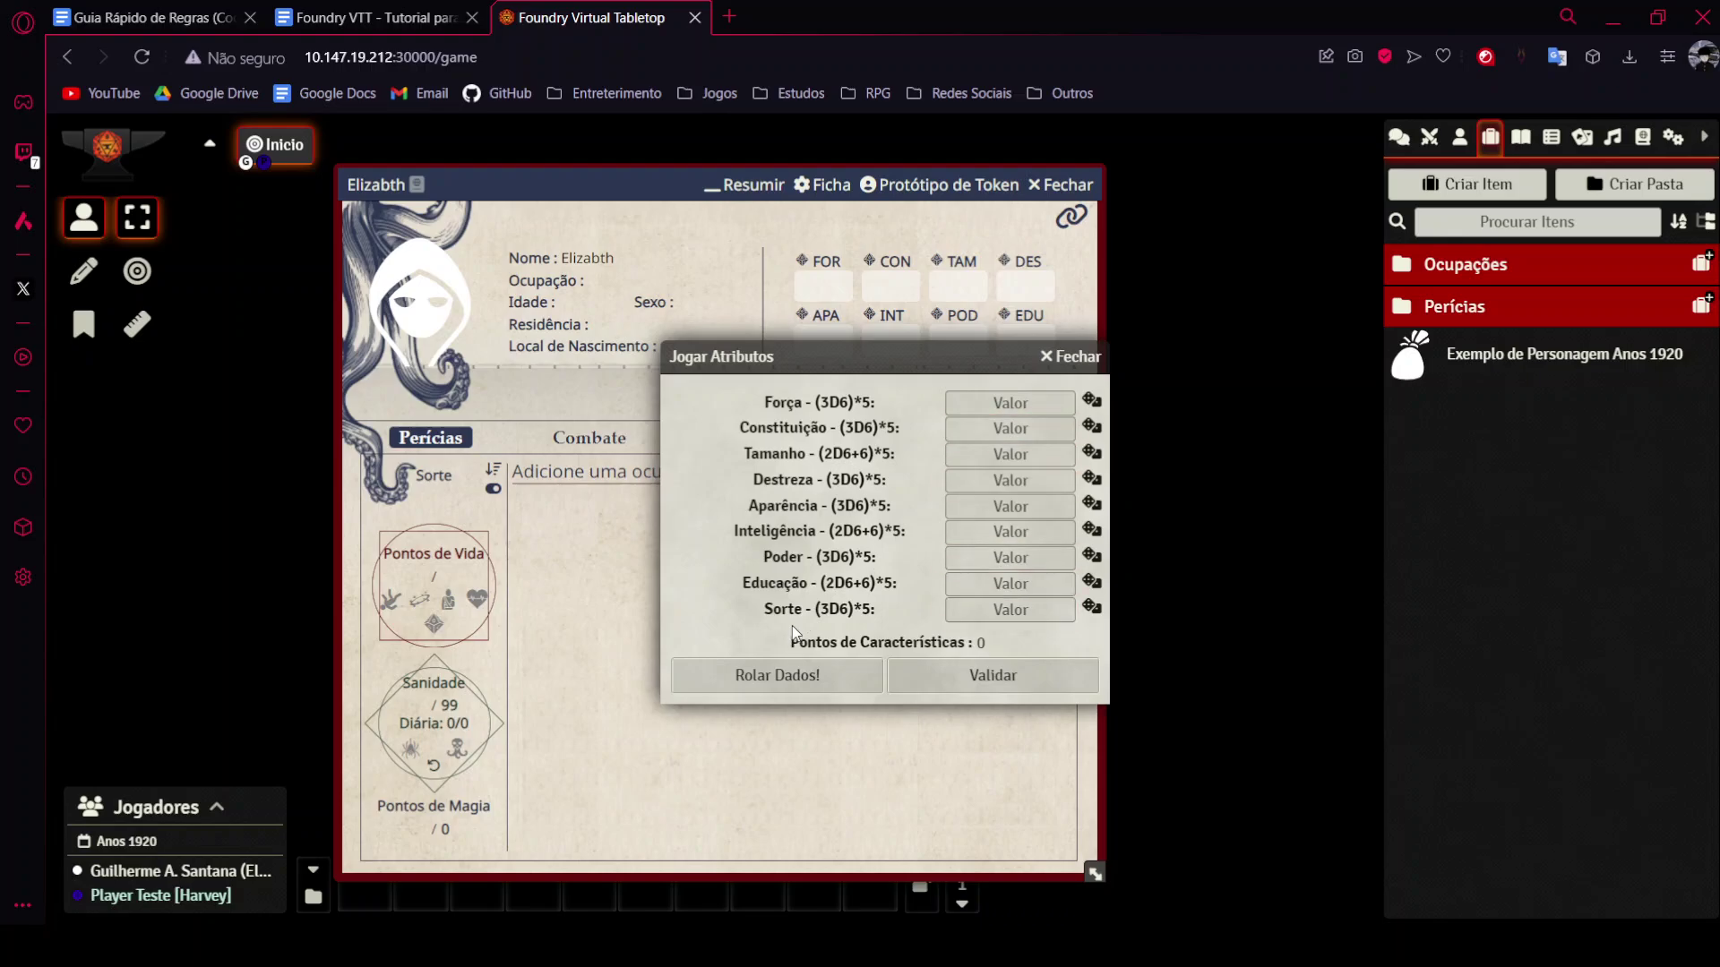
pyautogui.click(788, 674)
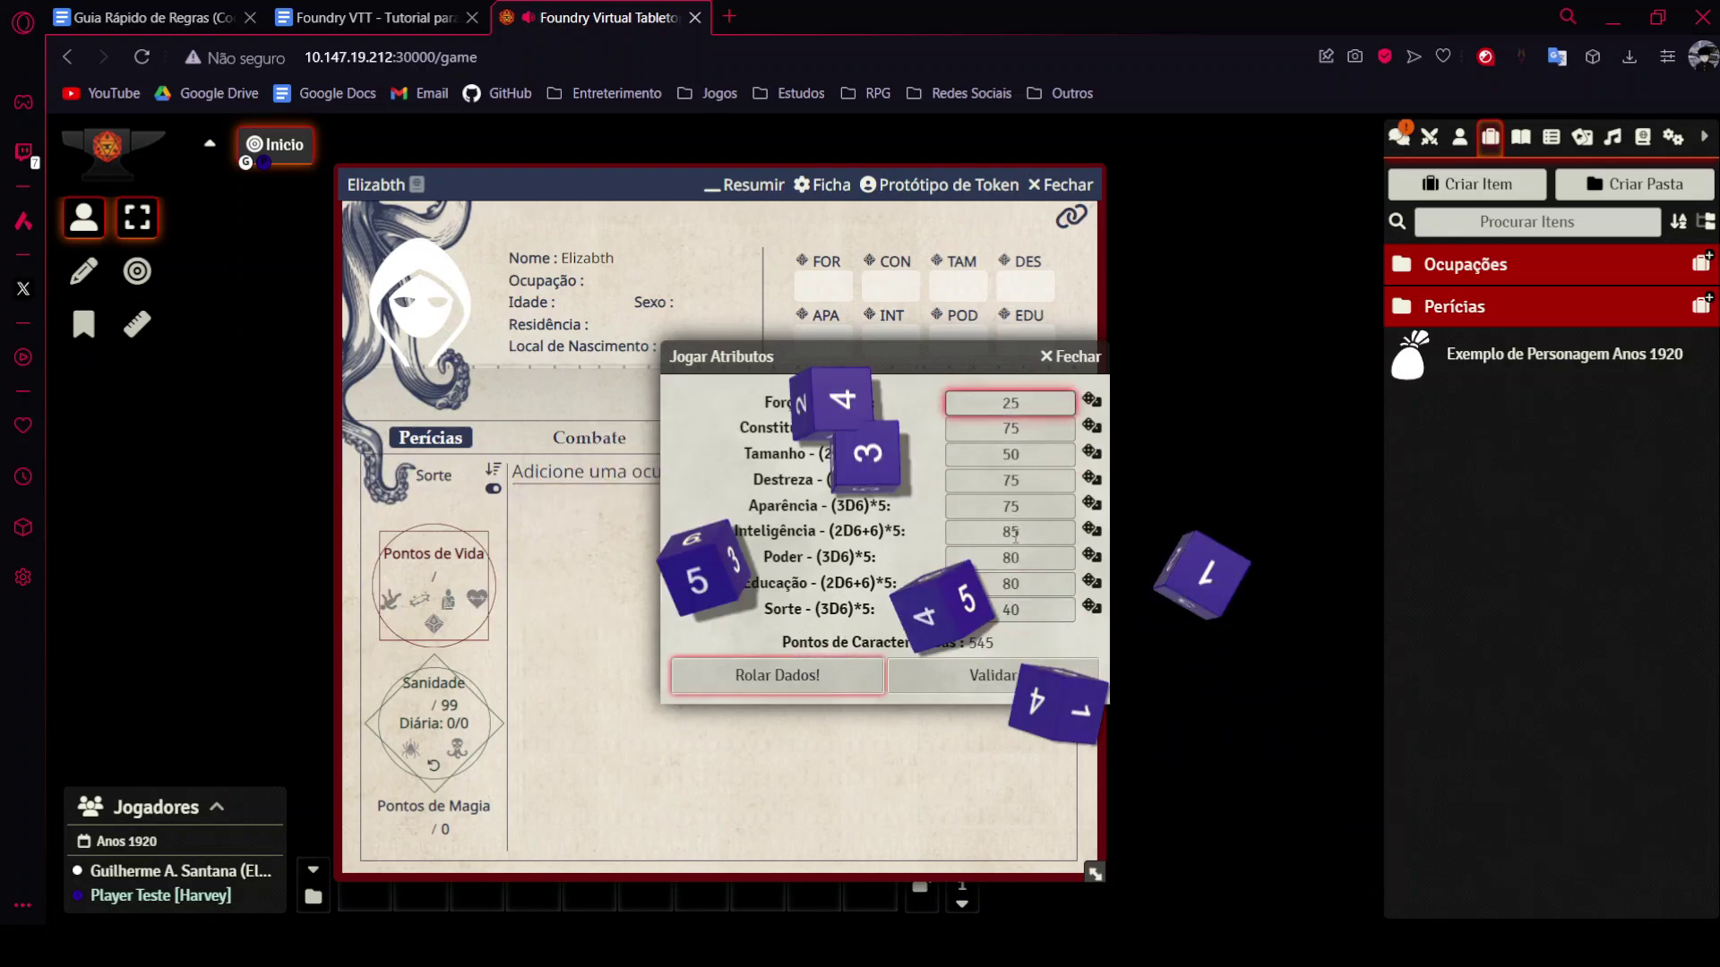
pyautogui.click(1091, 402)
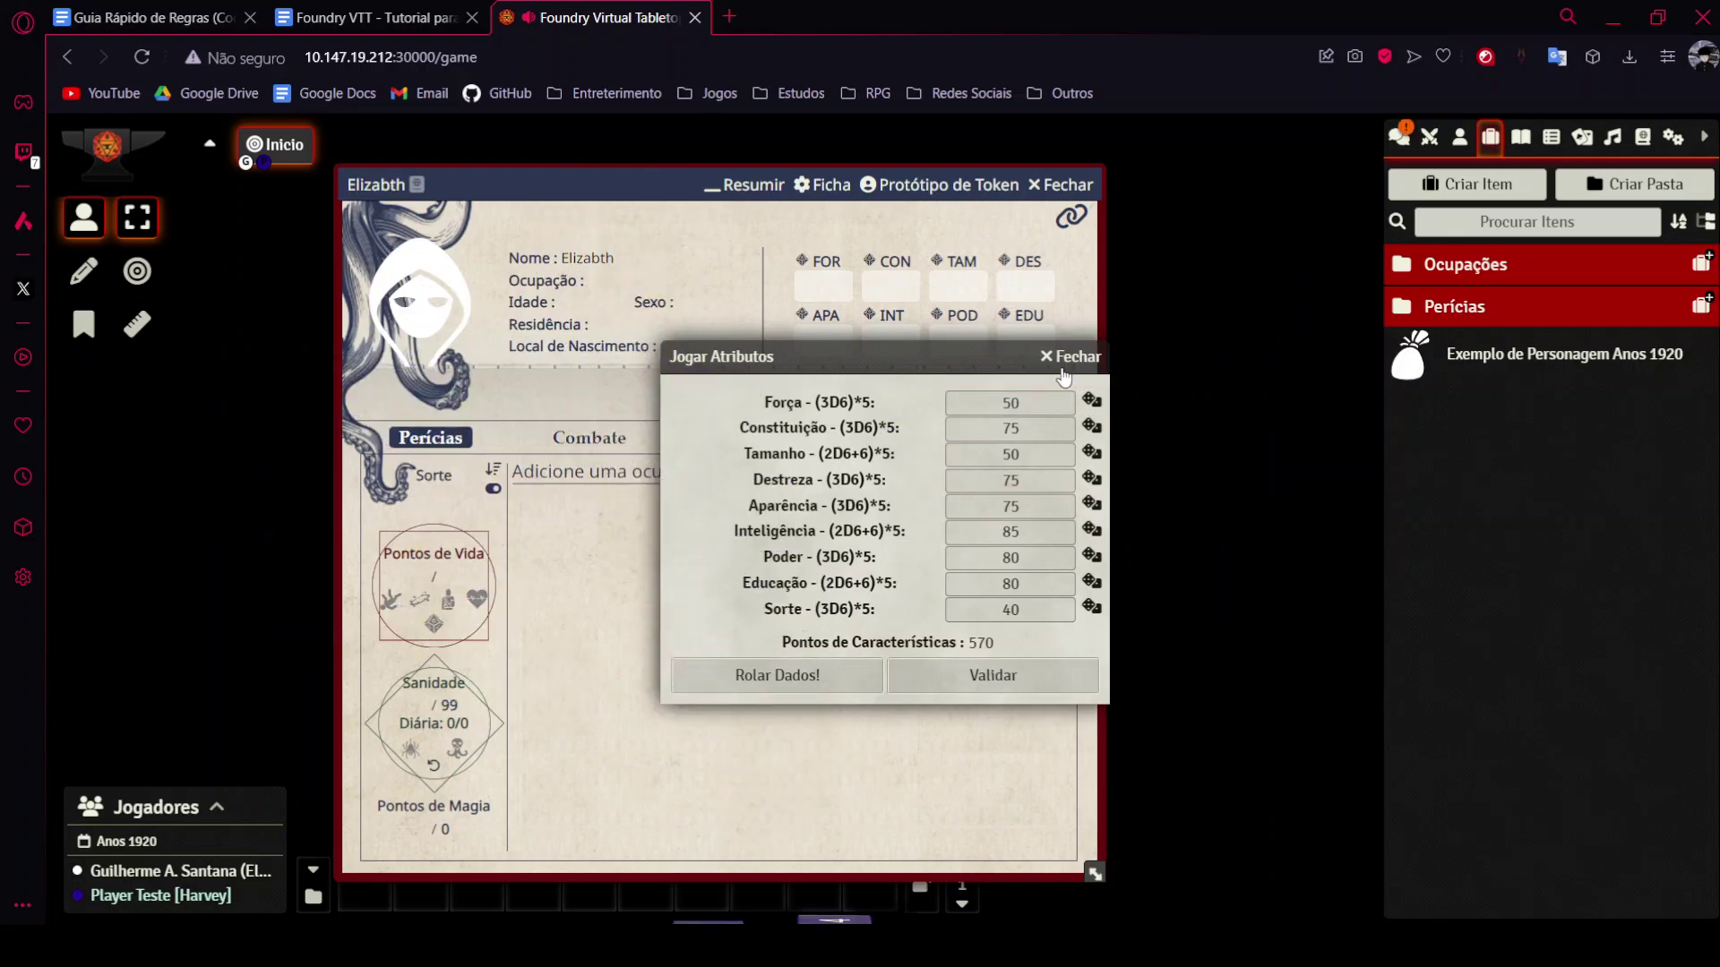
pyautogui.click(1005, 672)
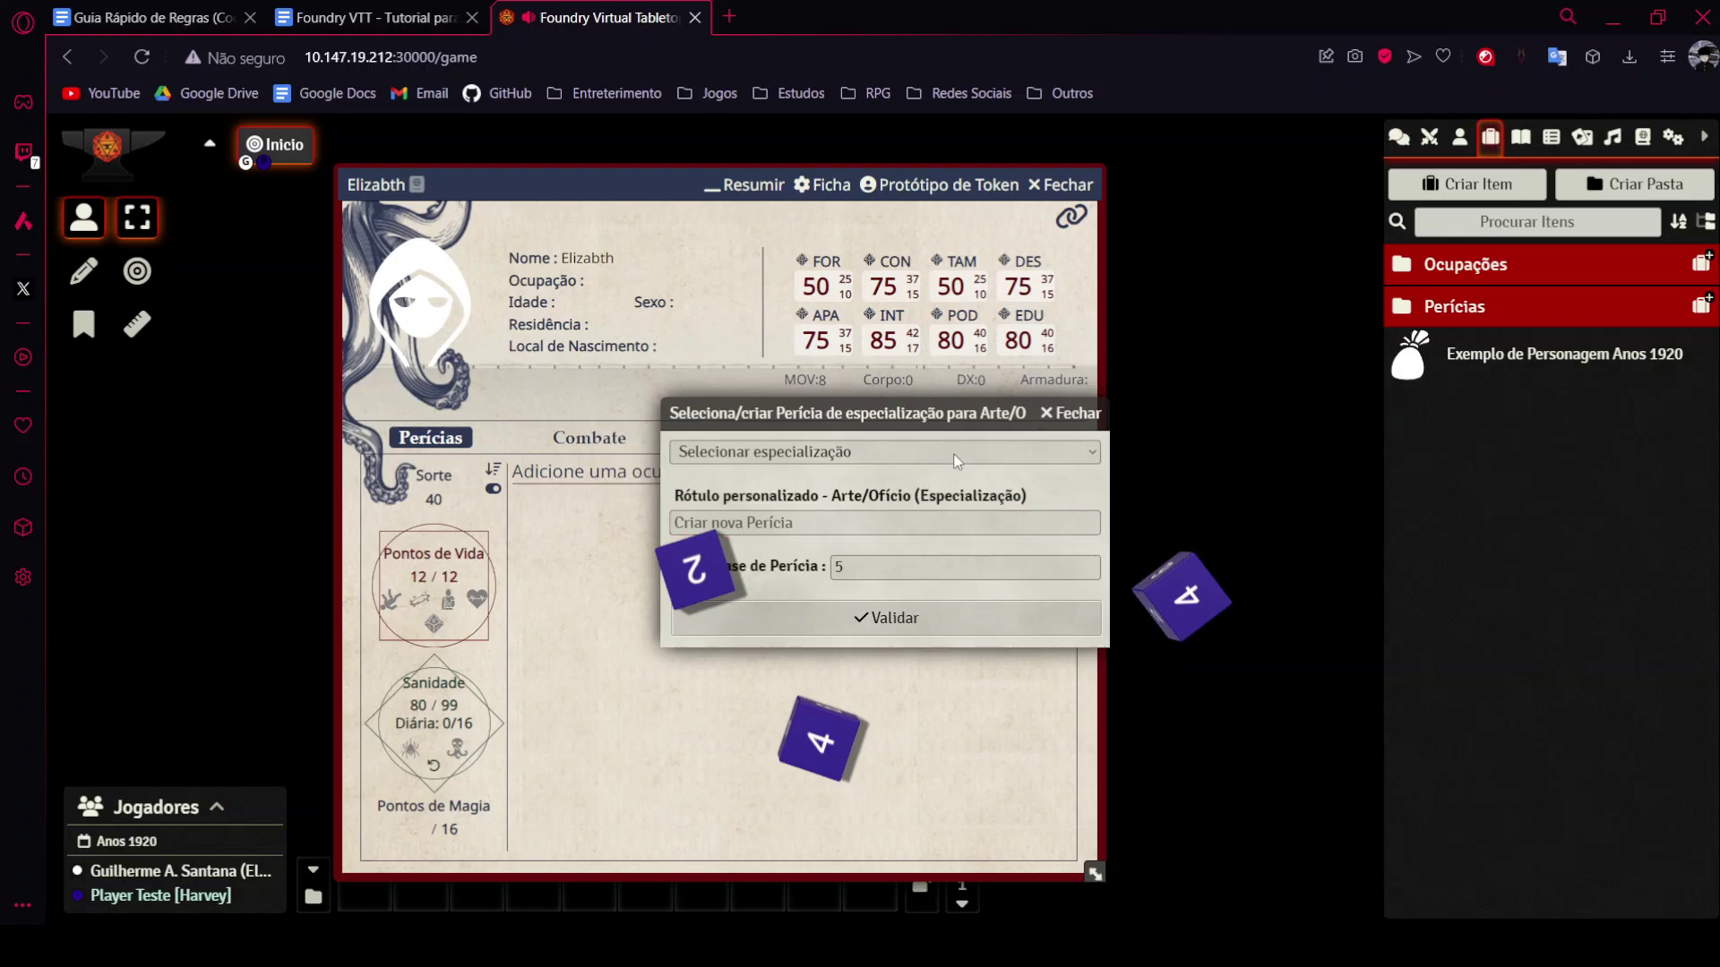
# Choose Arte/Ofício (Agricultura) as the Arte/Ofício specialization and validate it.
pyautogui.click(953, 453)
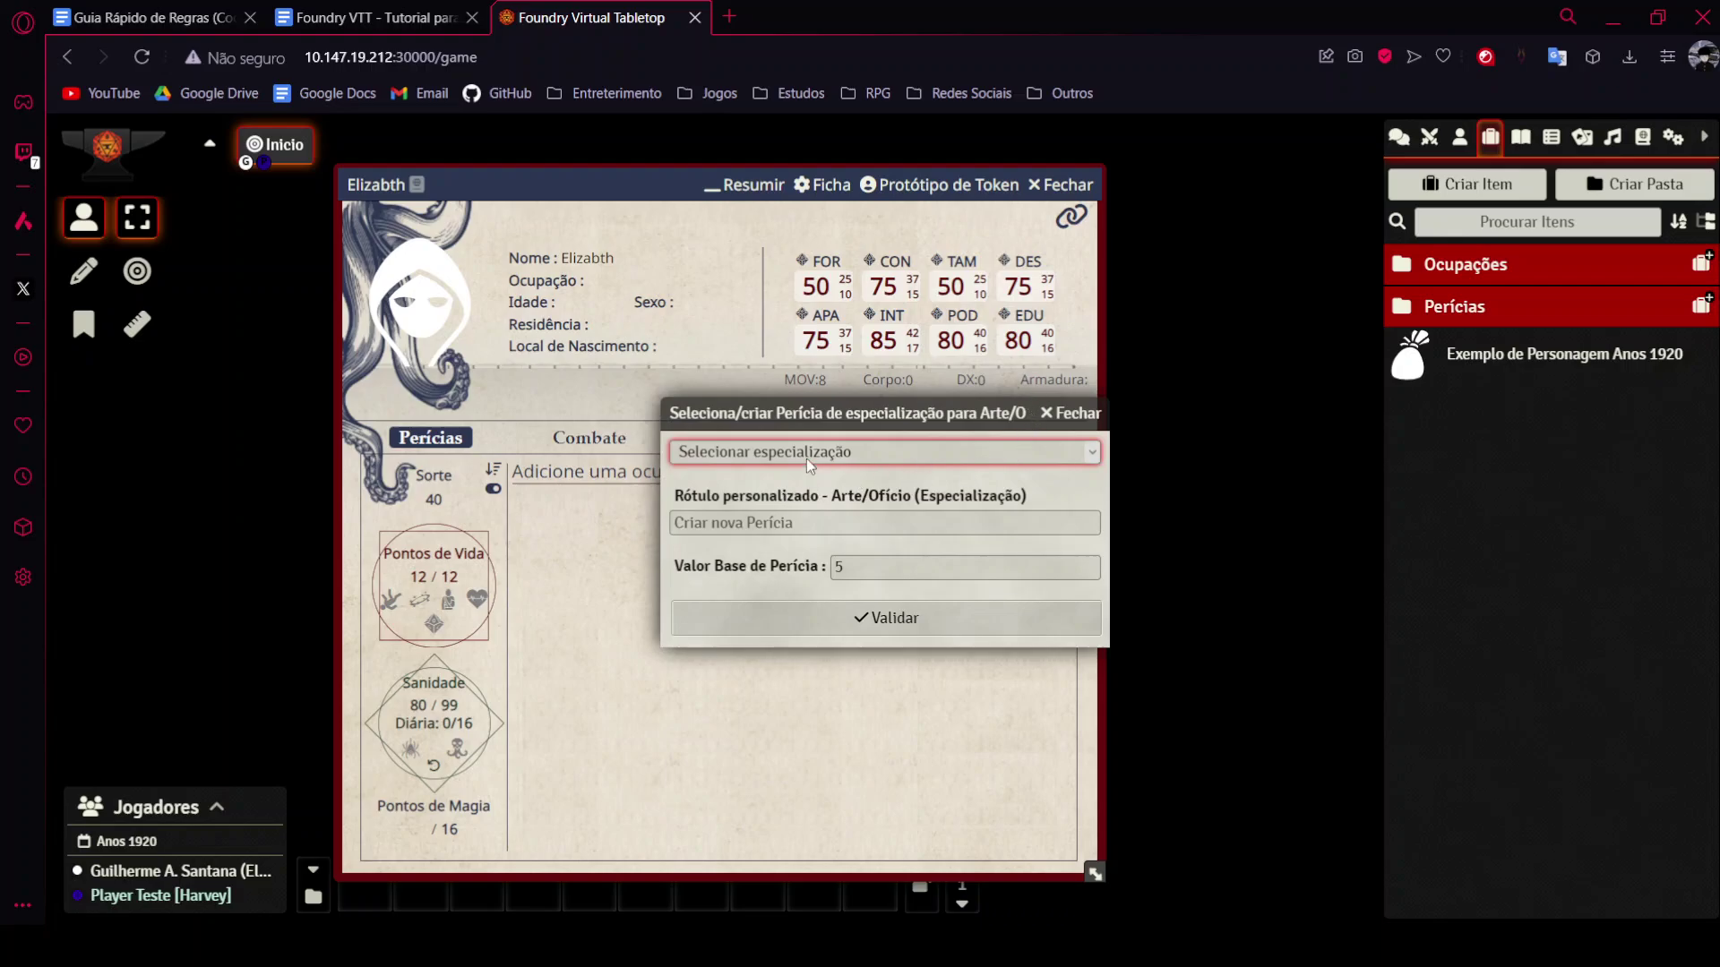
pyautogui.click(833, 525)
pyautogui.click(941, 503)
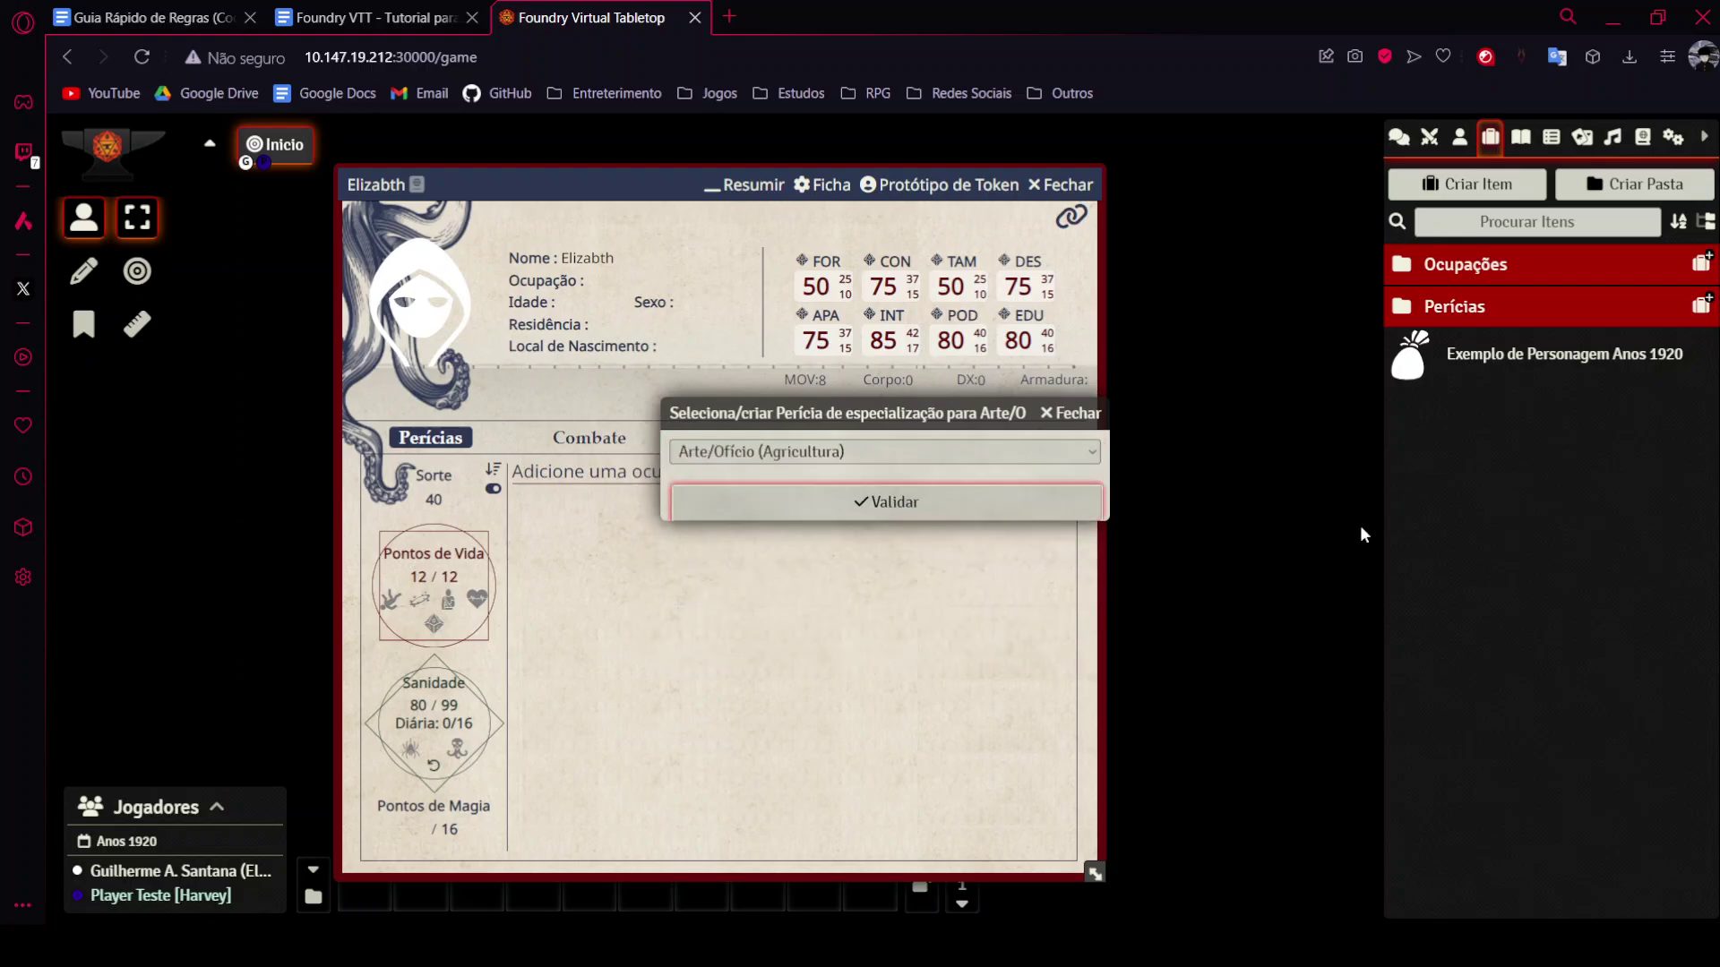
# Name the Língua (Nativa) specialization Inglês and validate it.
pyautogui.click(884, 529)
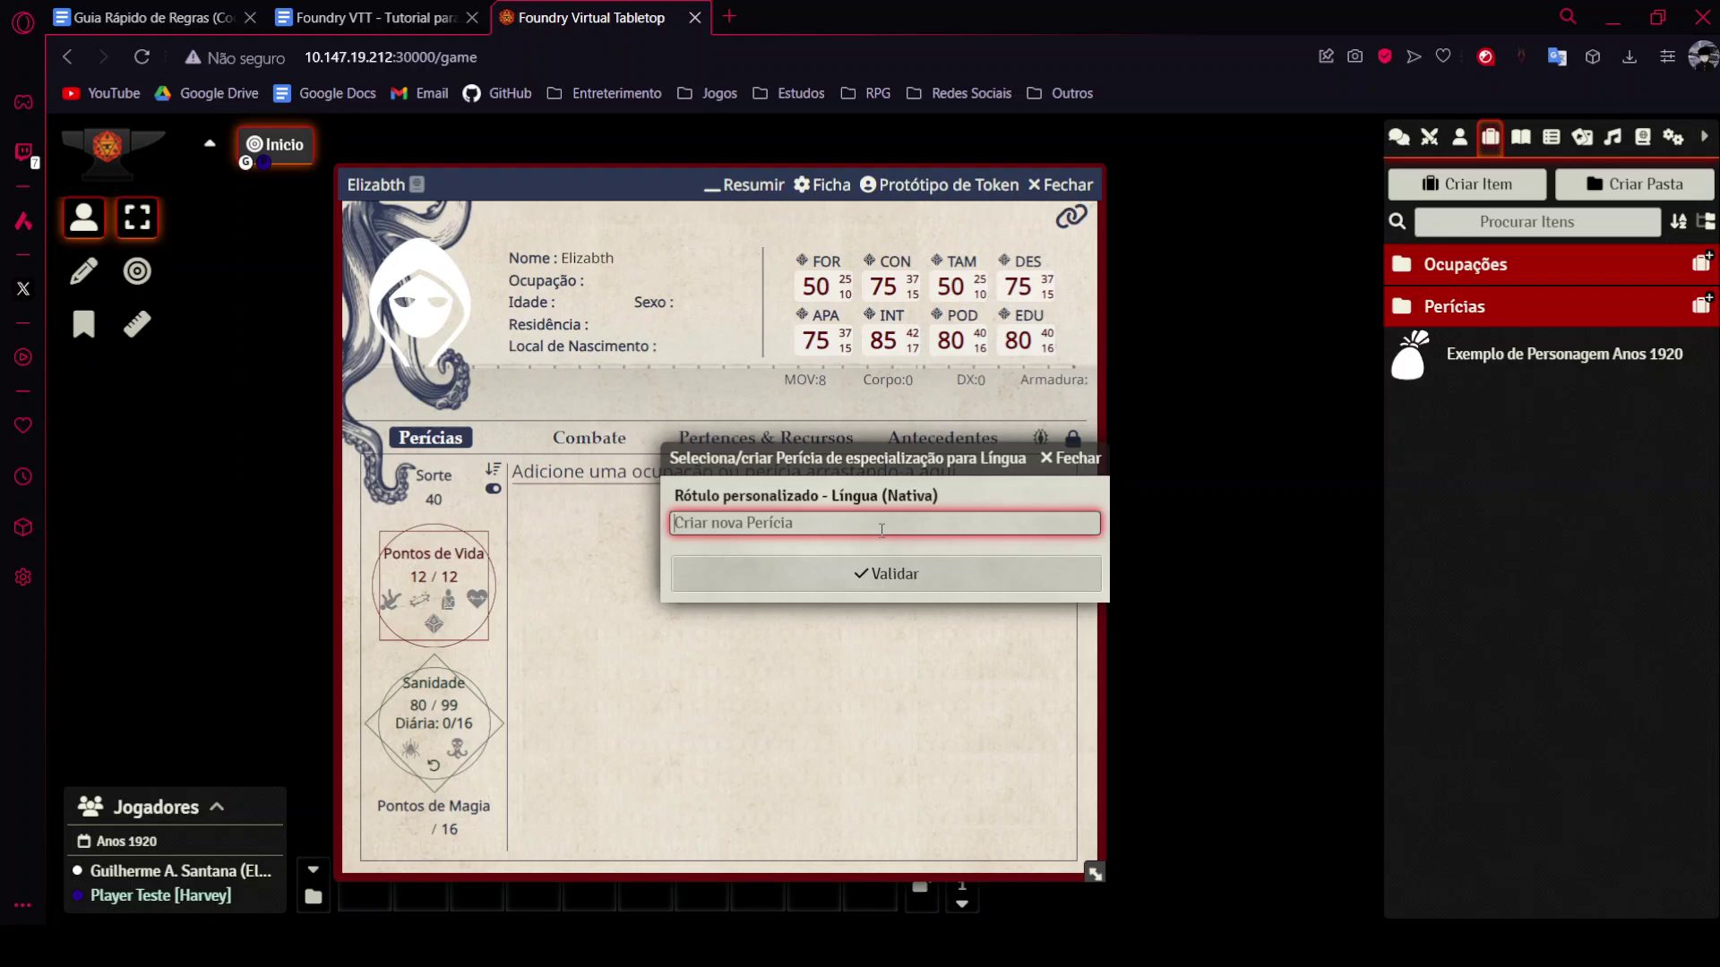
pyautogui.write('Ingl~es')
pyautogui.press('BackSpace')
pyautogui.press('BackSpace')
pyautogui.press('BackSpace')
pyautogui.write('~es')
pyautogui.press('BackSpace')
pyautogui.press('BackSpace')
pyautogui.press('BackSpace')
pyautogui.write('ês')
pyautogui.click(857, 570)
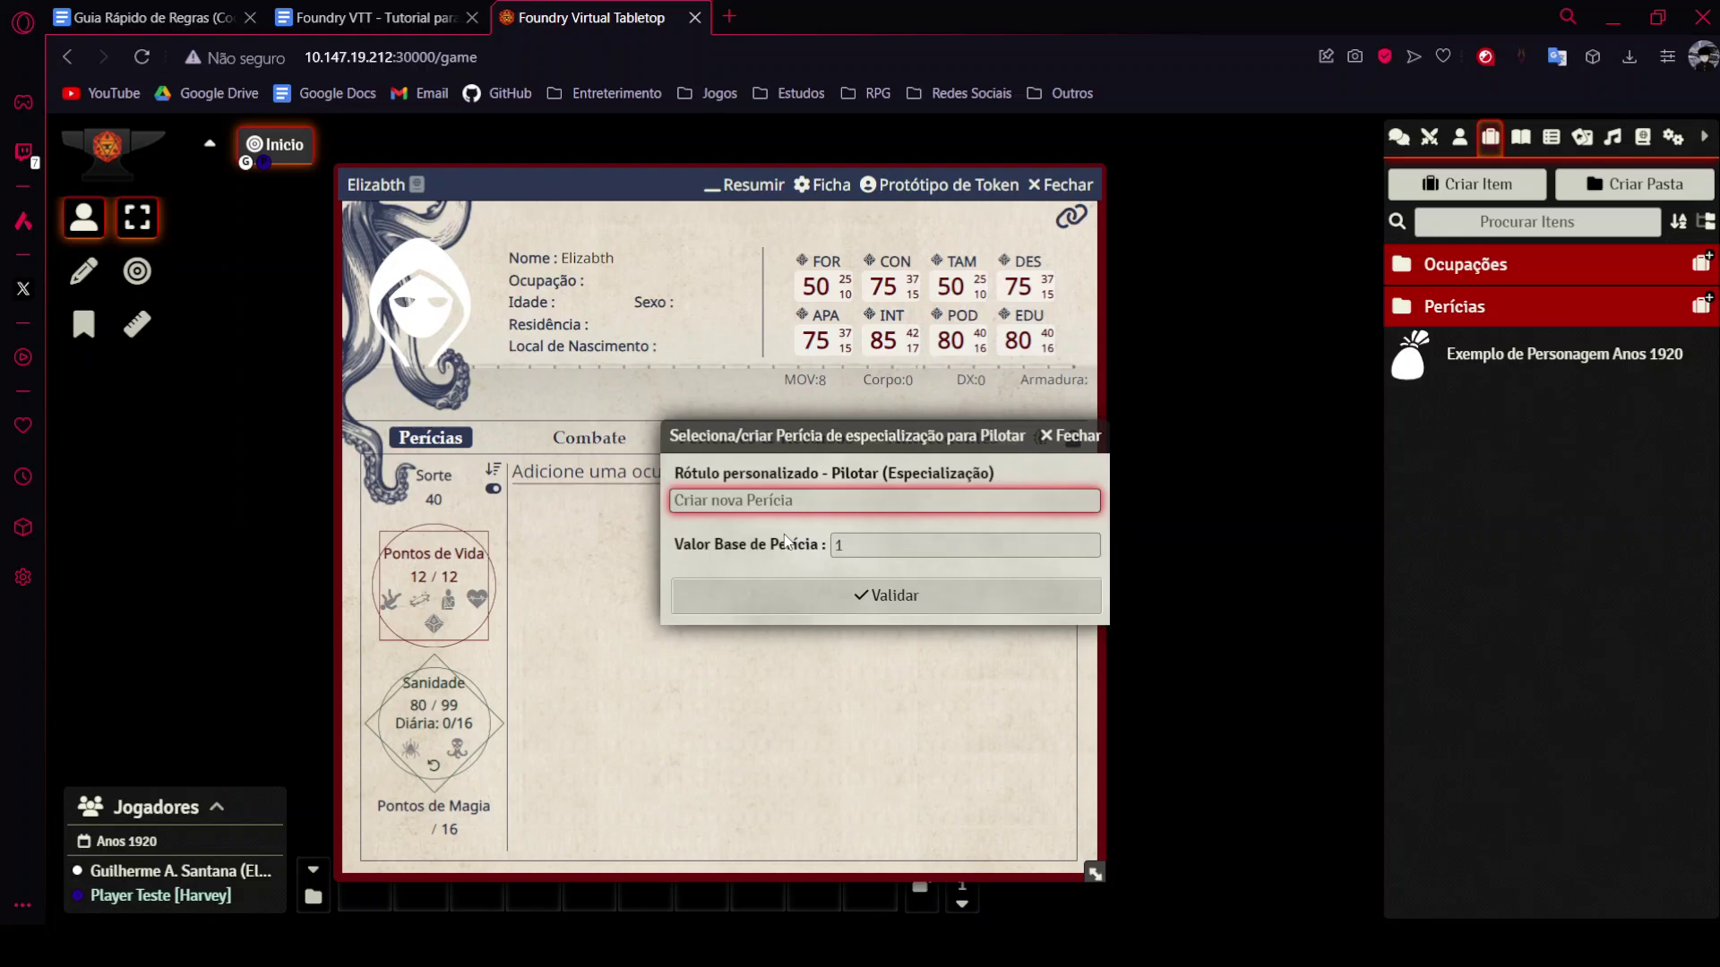
# Name the Pilotar specialization Barcos and choose Ciência (Biologia) as the science specialization.
pyautogui.write('Barcos')
pyautogui.click(866, 595)
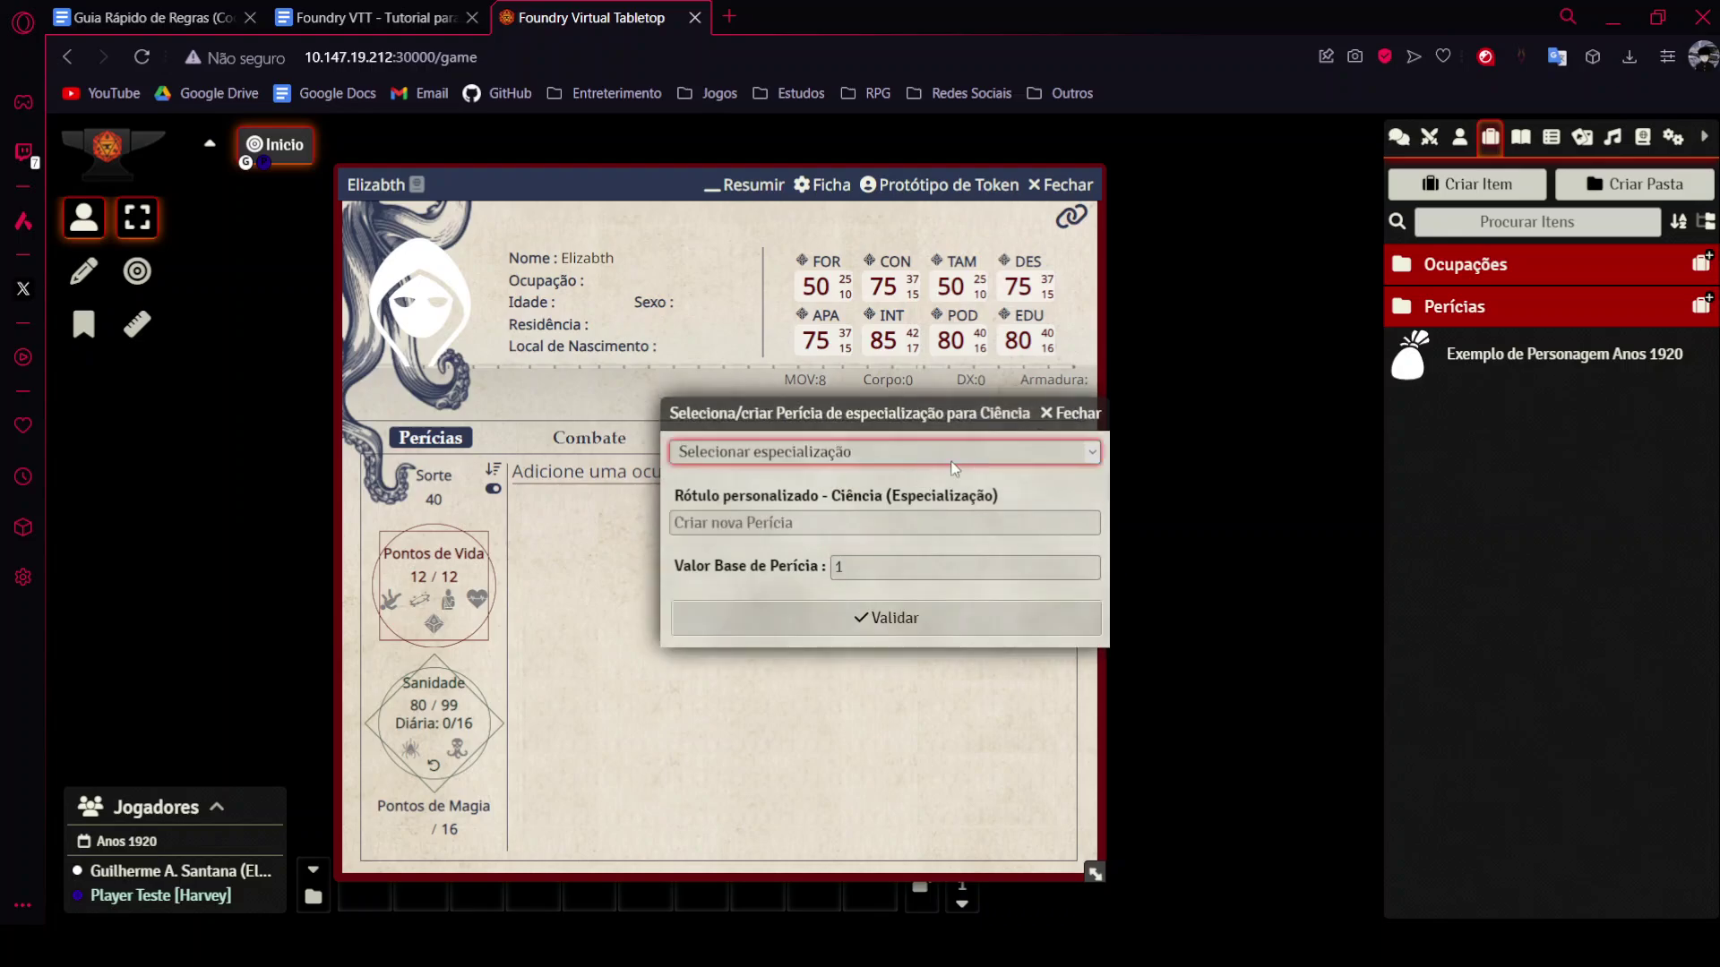
pyautogui.click(792, 508)
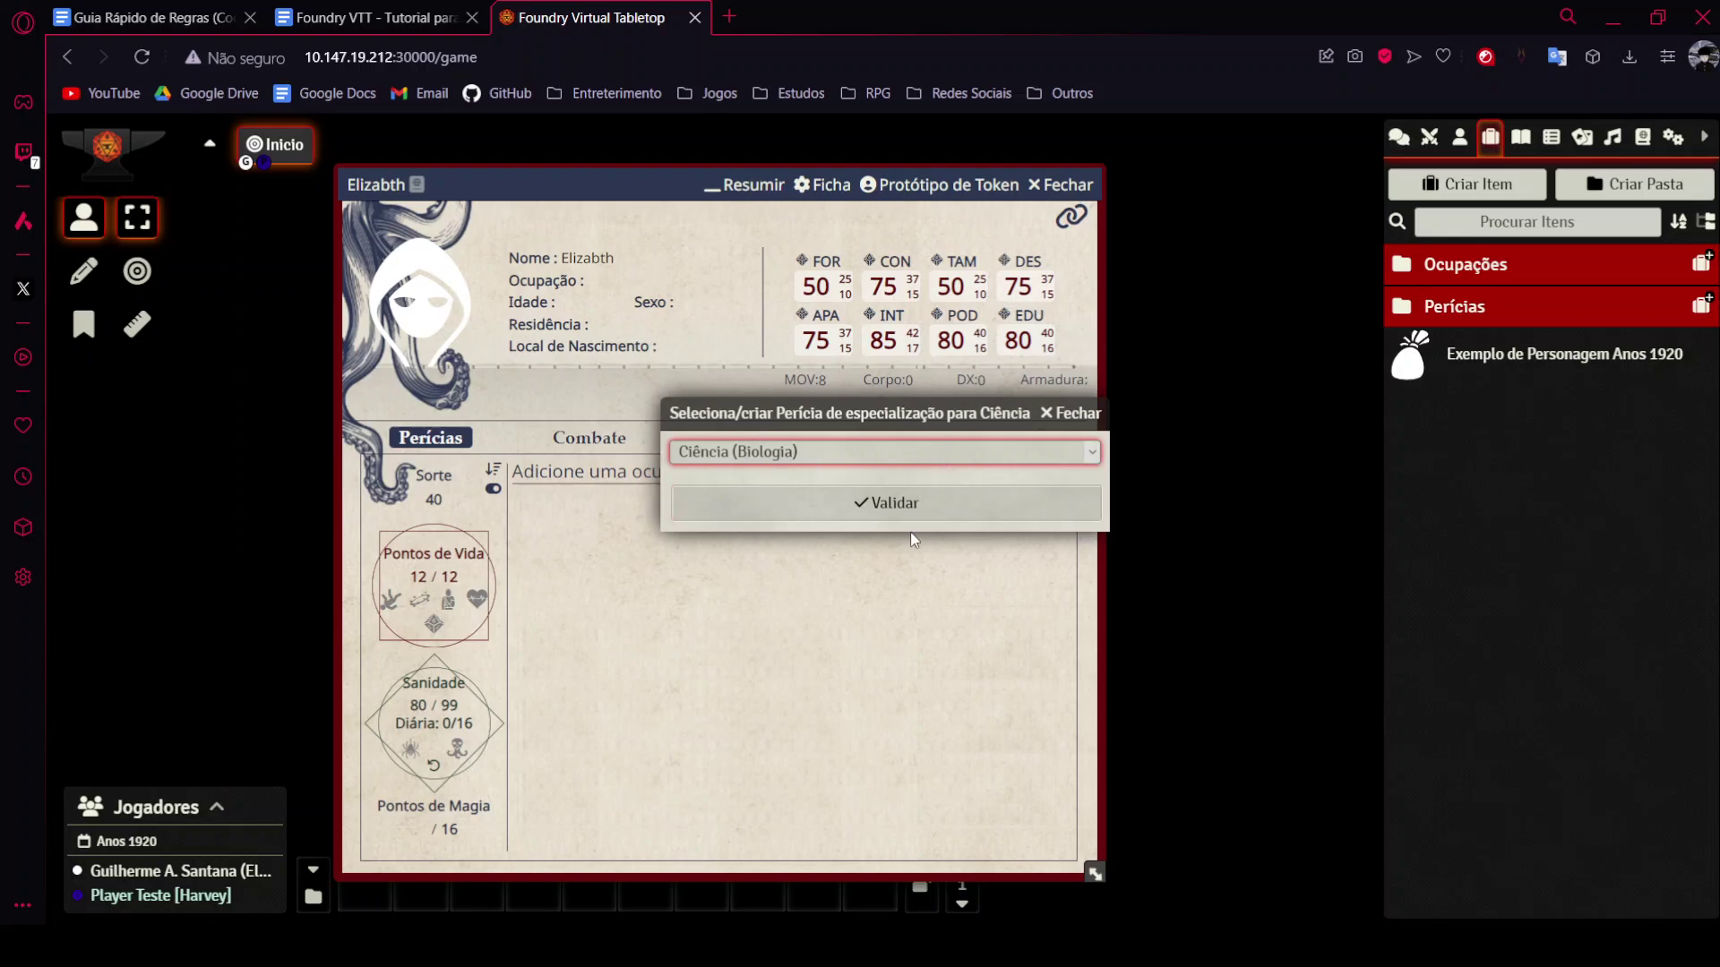
pyautogui.click(862, 502)
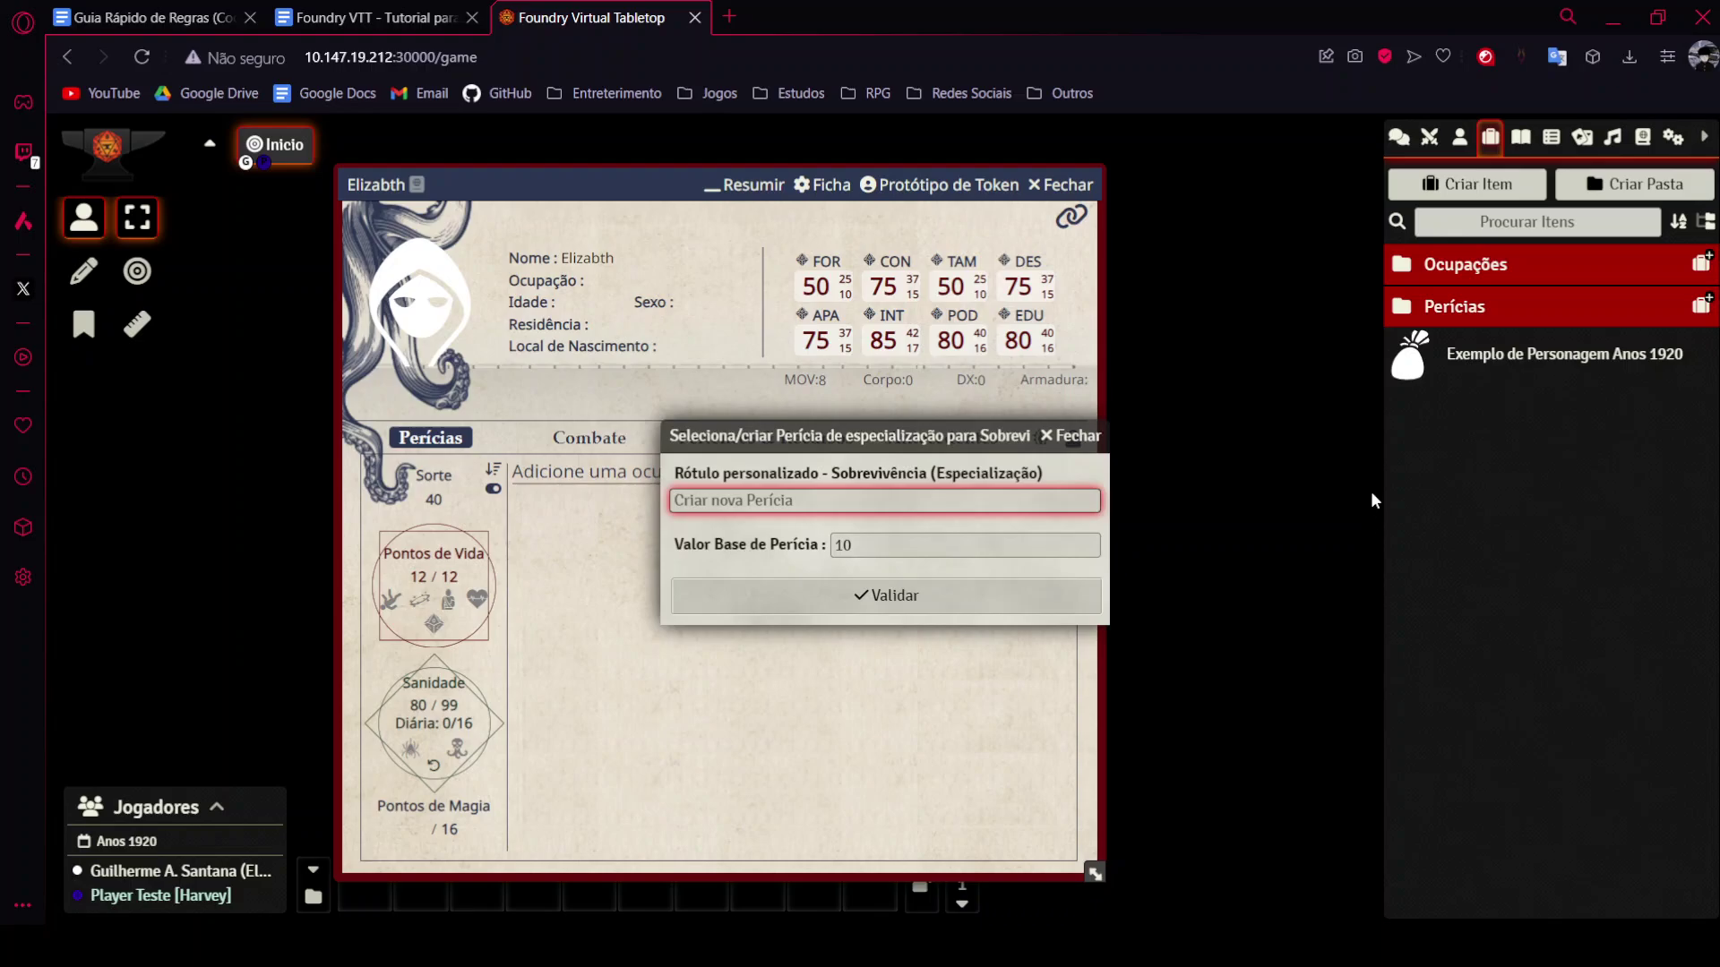
# Name the Sobrevivência specialization Florestas and set the Brawl skill's base value to 25, closing the skill's details.
pyautogui.write('Florestas')
pyautogui.press('Return')
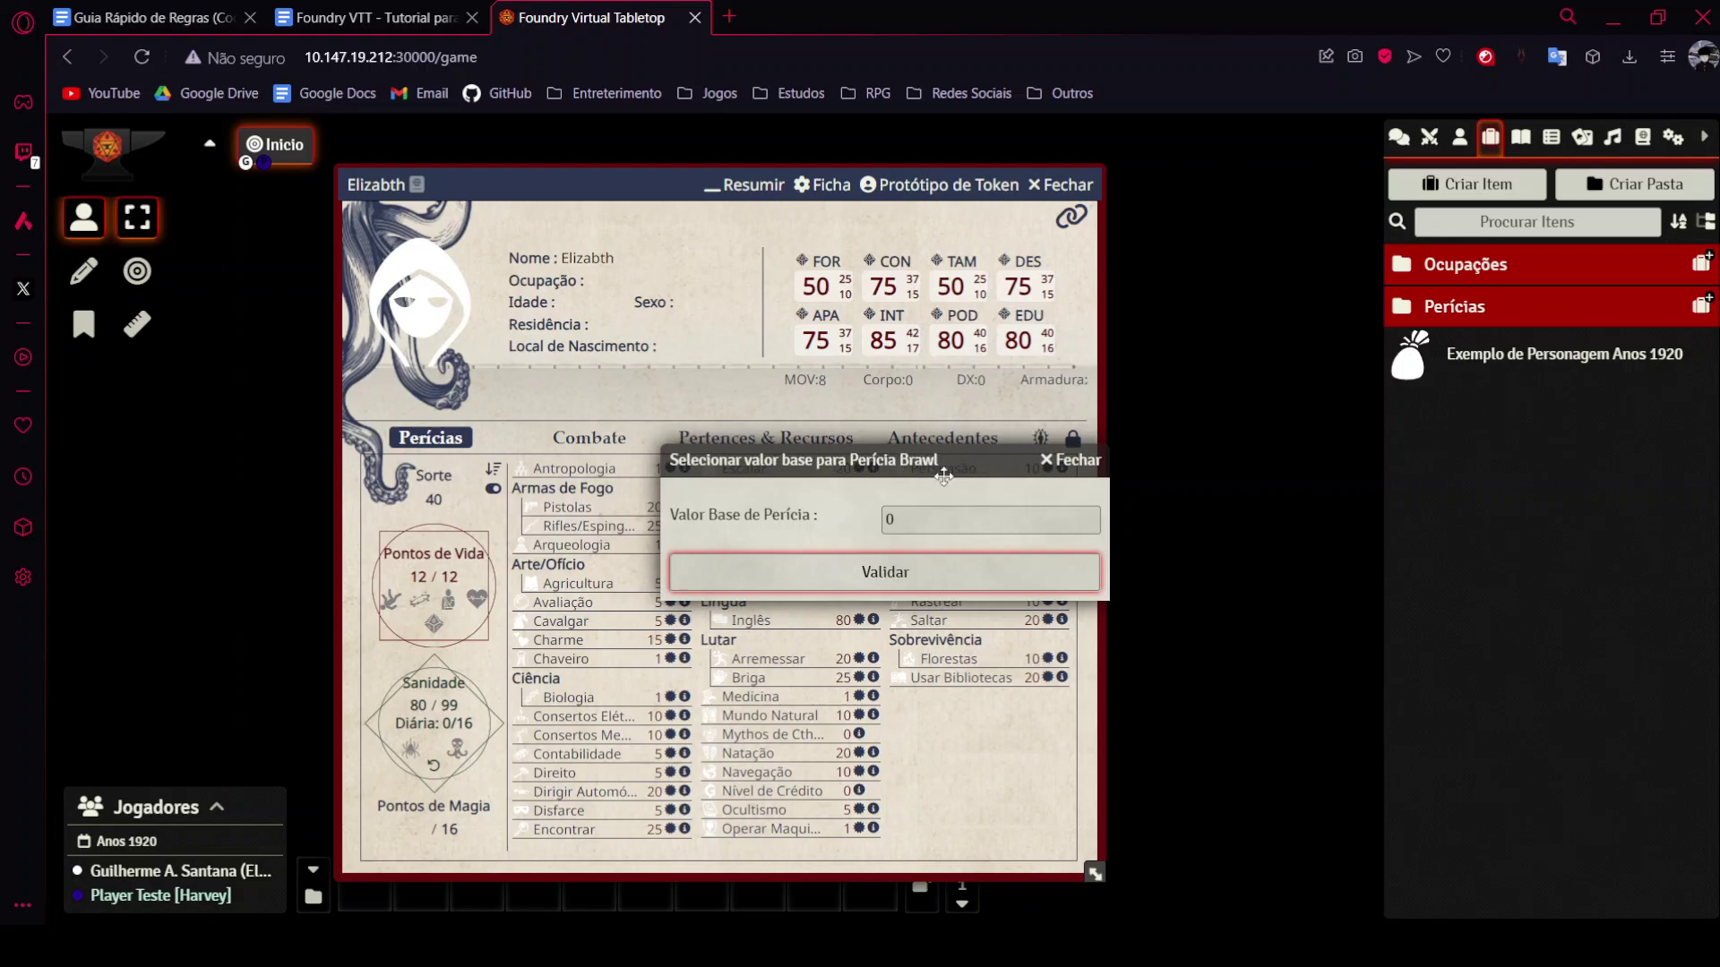
pyautogui.click(955, 519)
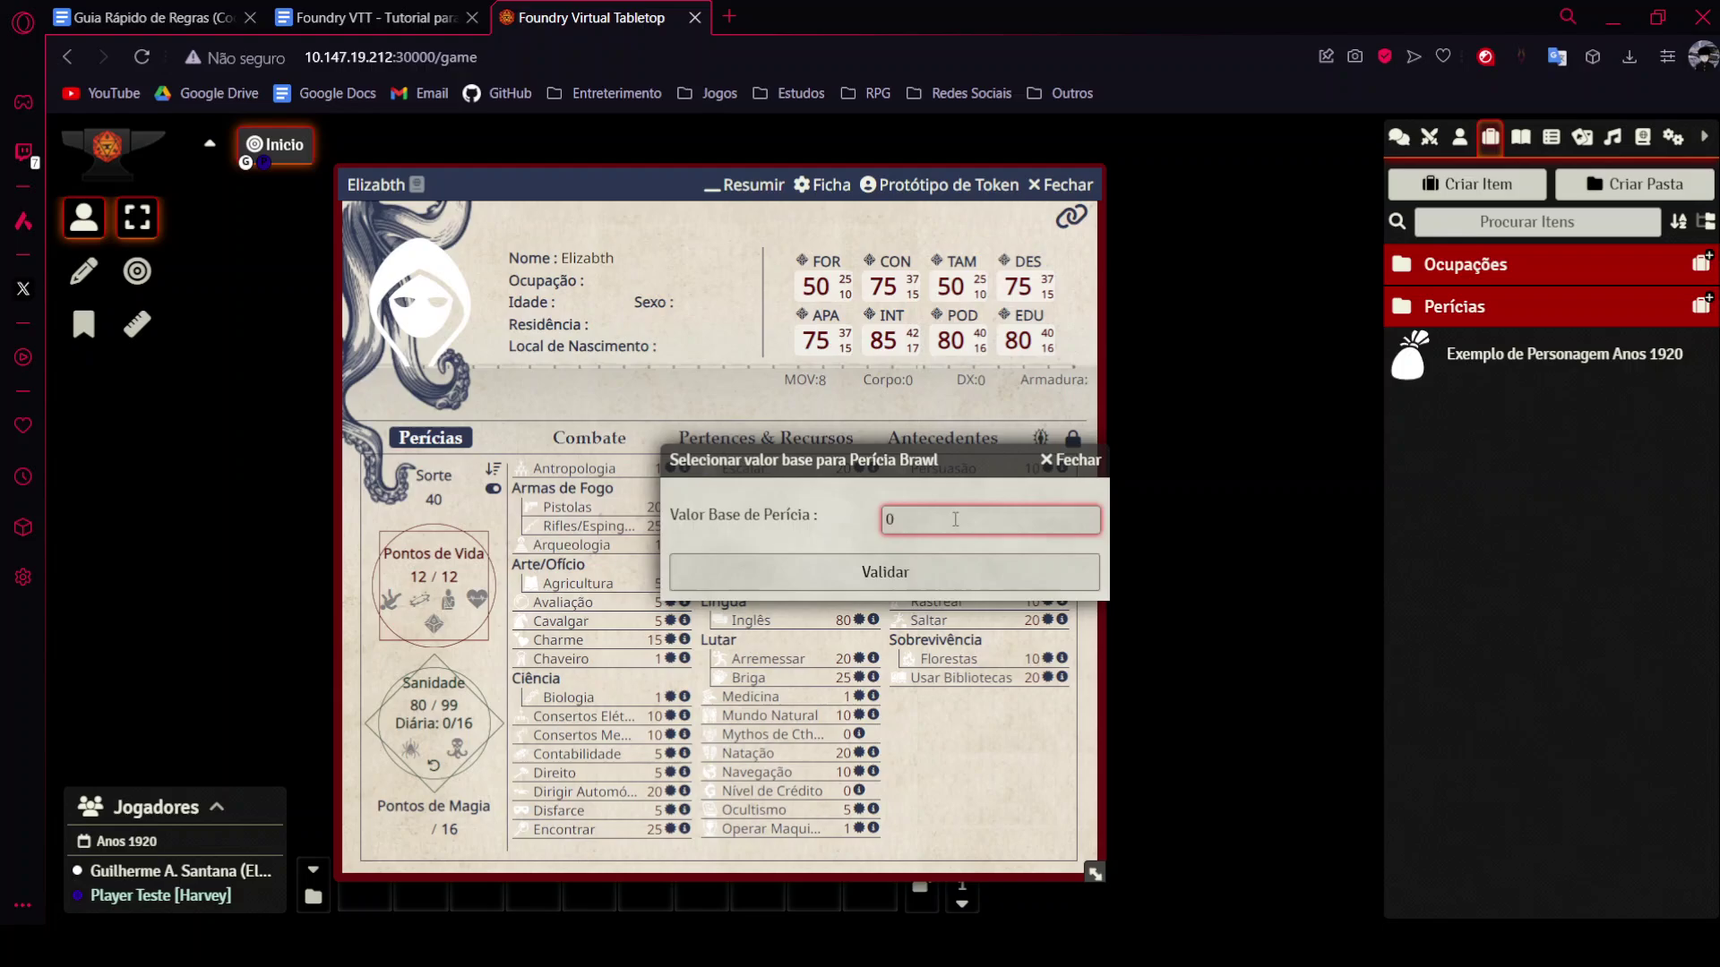
pyautogui.press('BackSpace')
pyautogui.write('25')
pyautogui.click(895, 575)
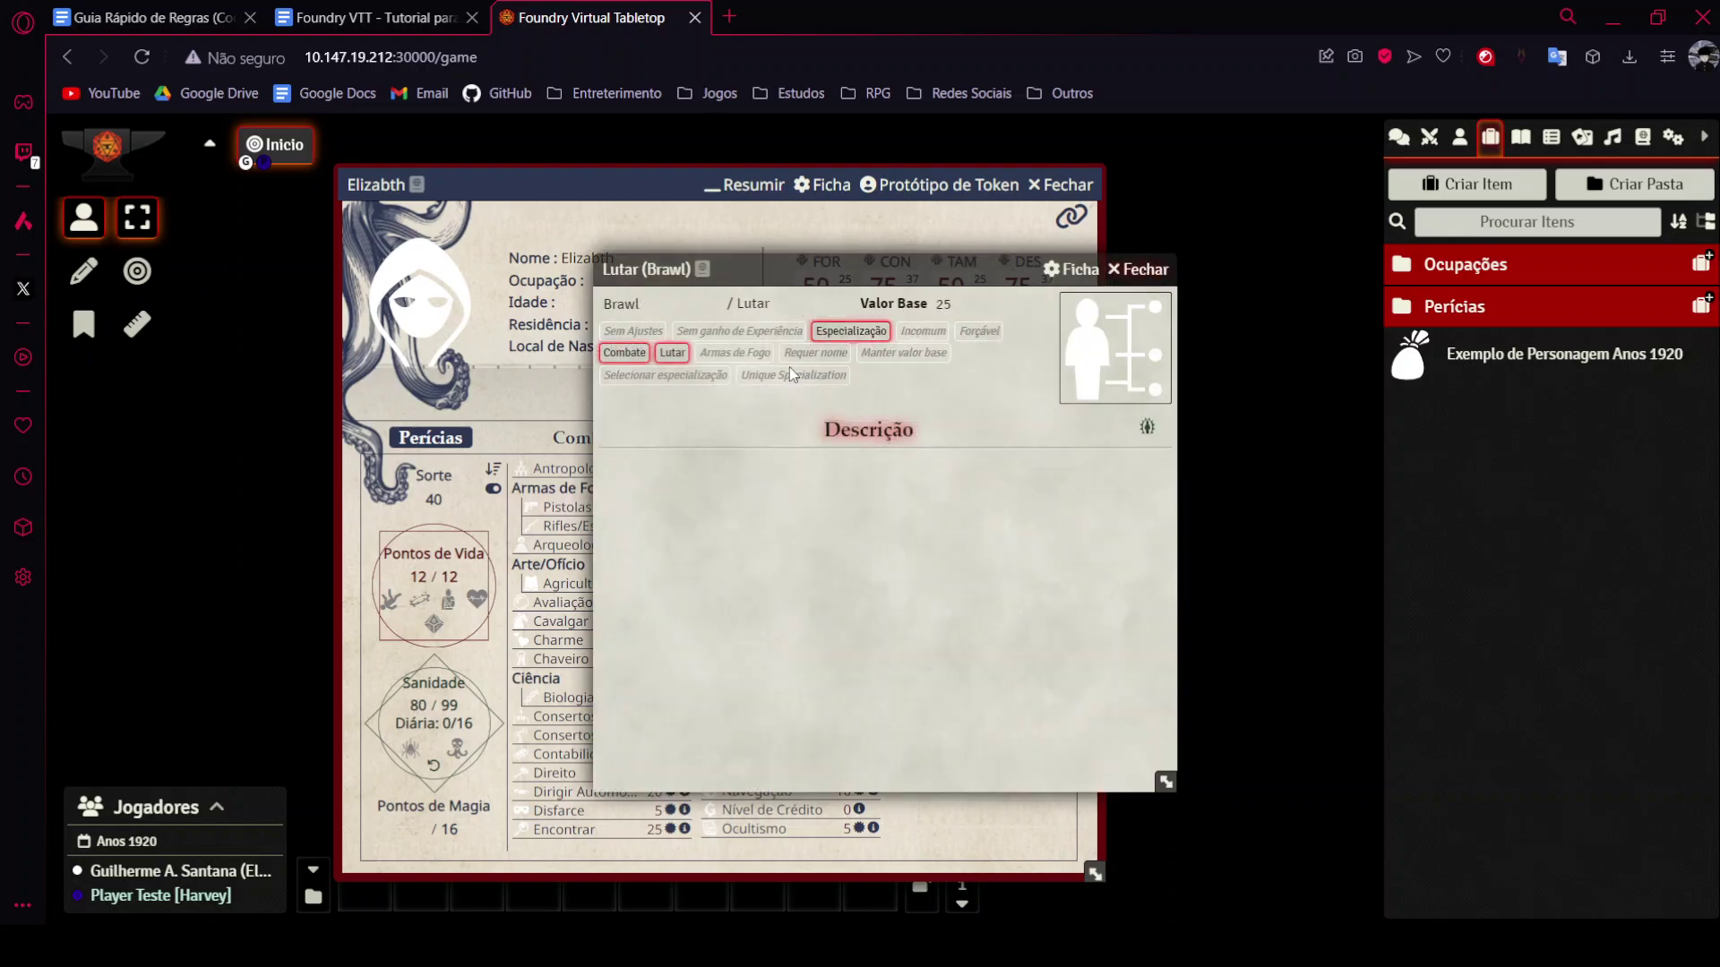
pyautogui.click(1138, 270)
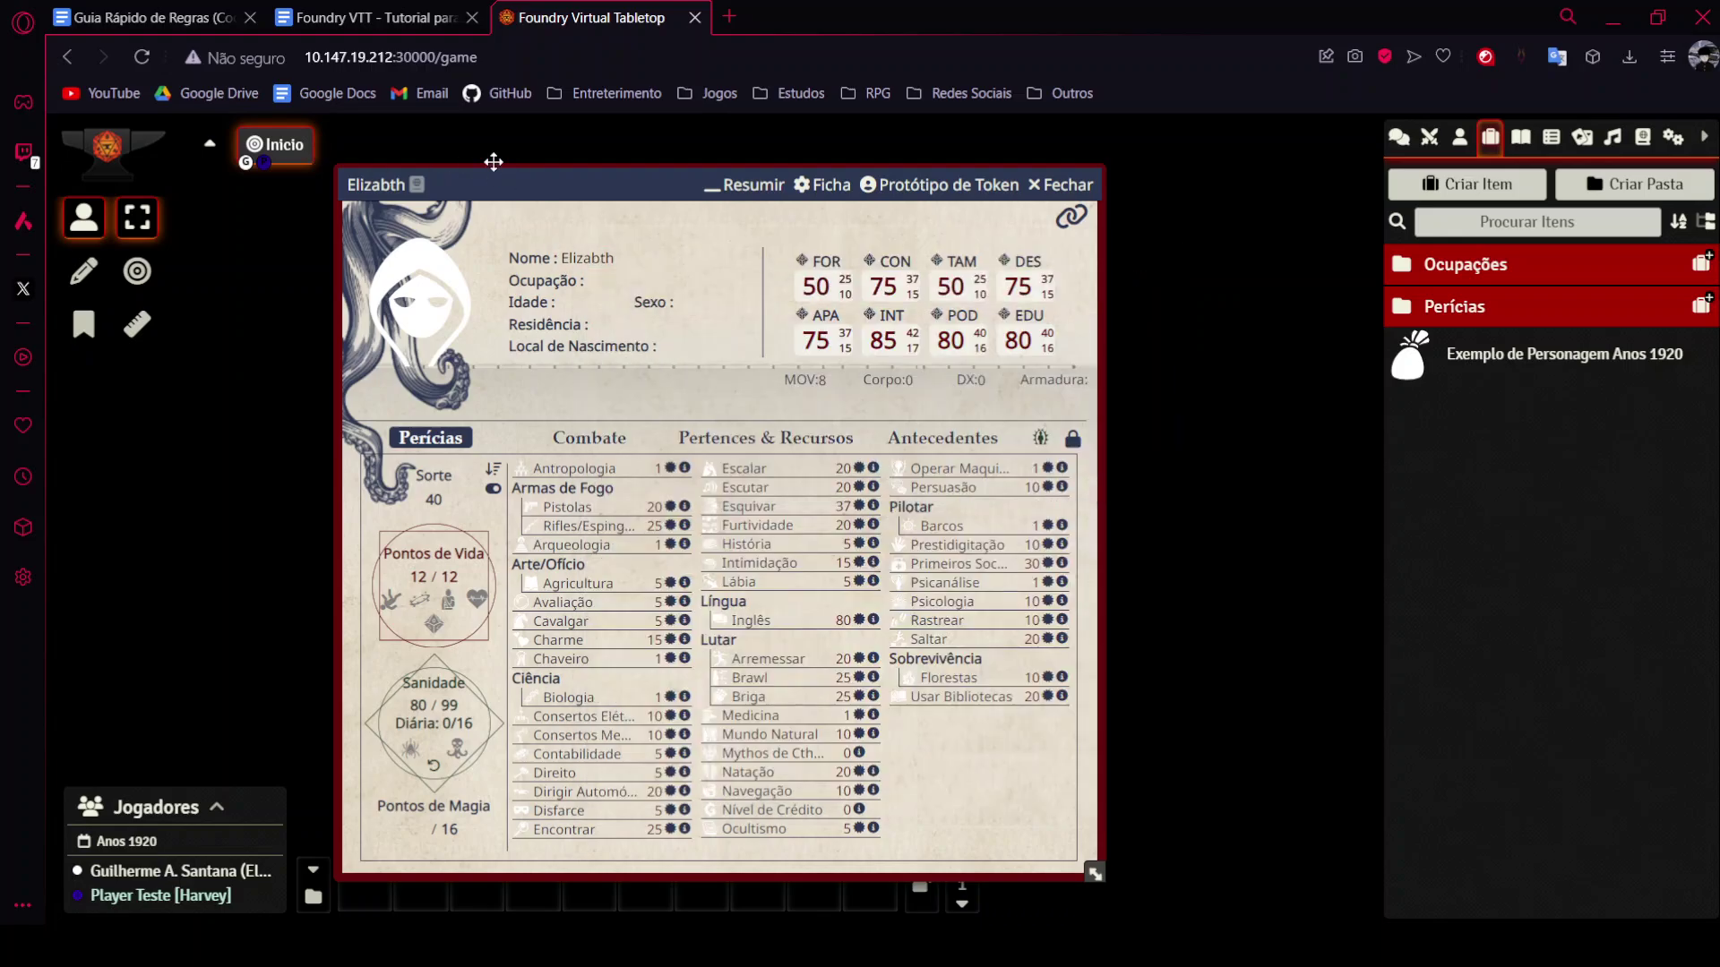
# Reposition and widen the character sheet, and set the current Pontos de Magia to 16.
pyautogui.moveTo(491, 173); pyautogui.dragTo(468, 150)
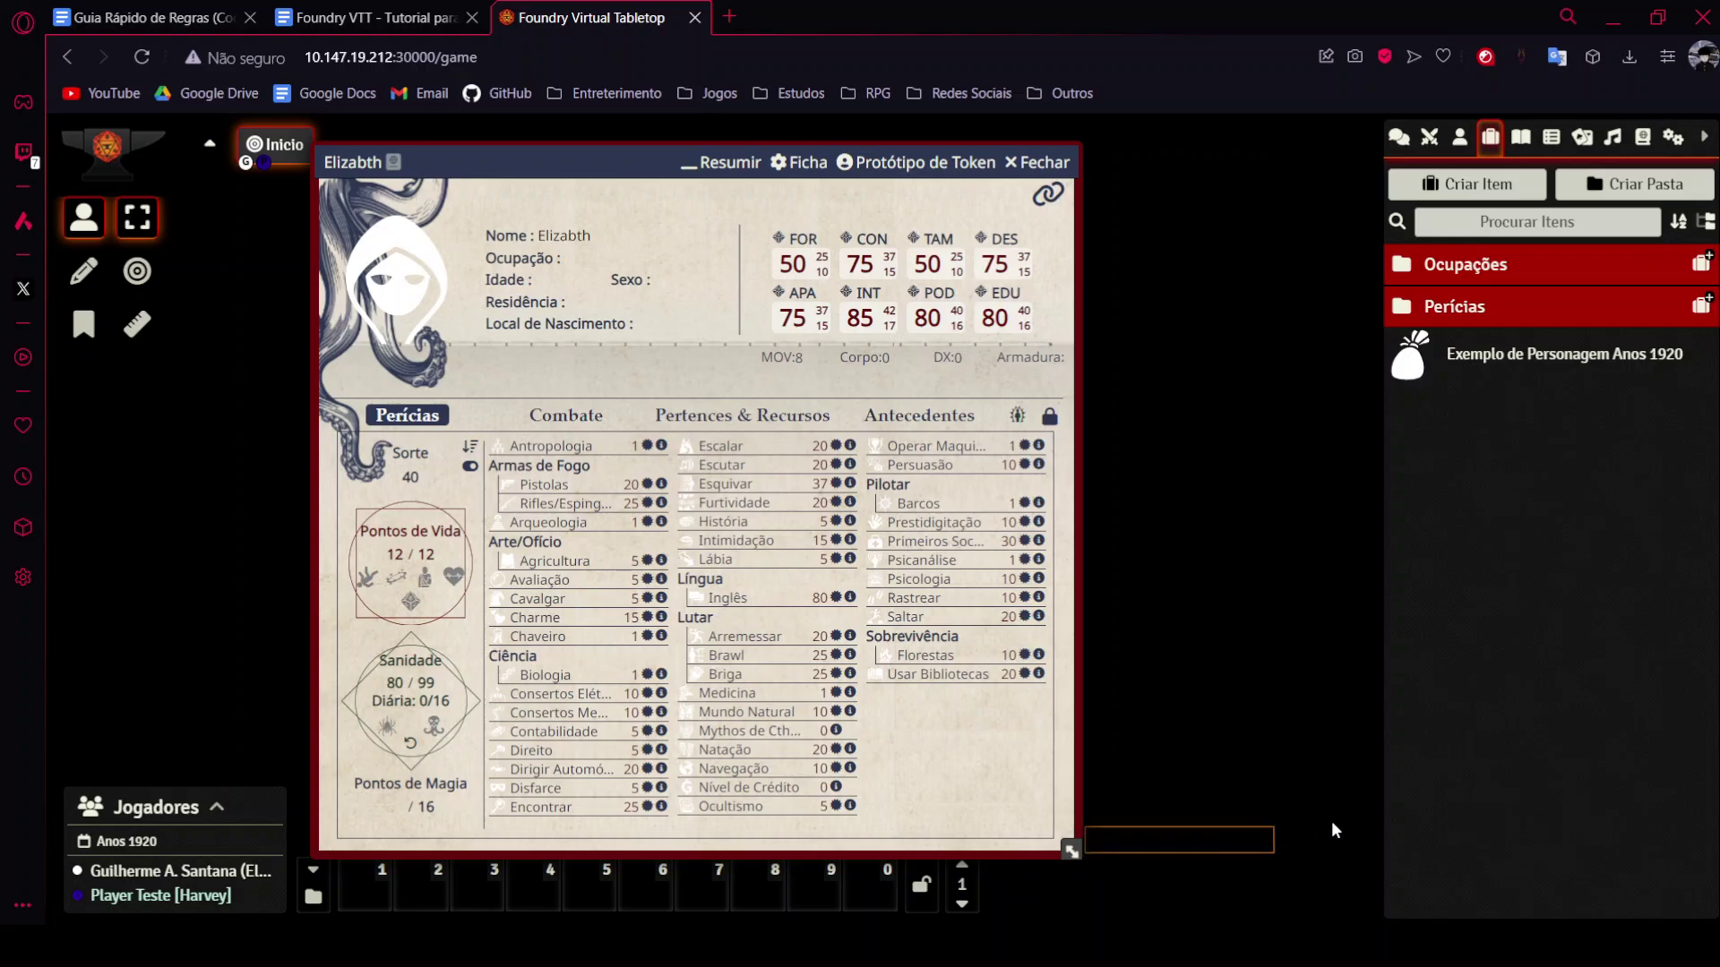
pyautogui.moveTo(1072, 851); pyautogui.dragTo(1315, 855)
pyautogui.moveTo(607, 152); pyautogui.dragTo(572, 149)
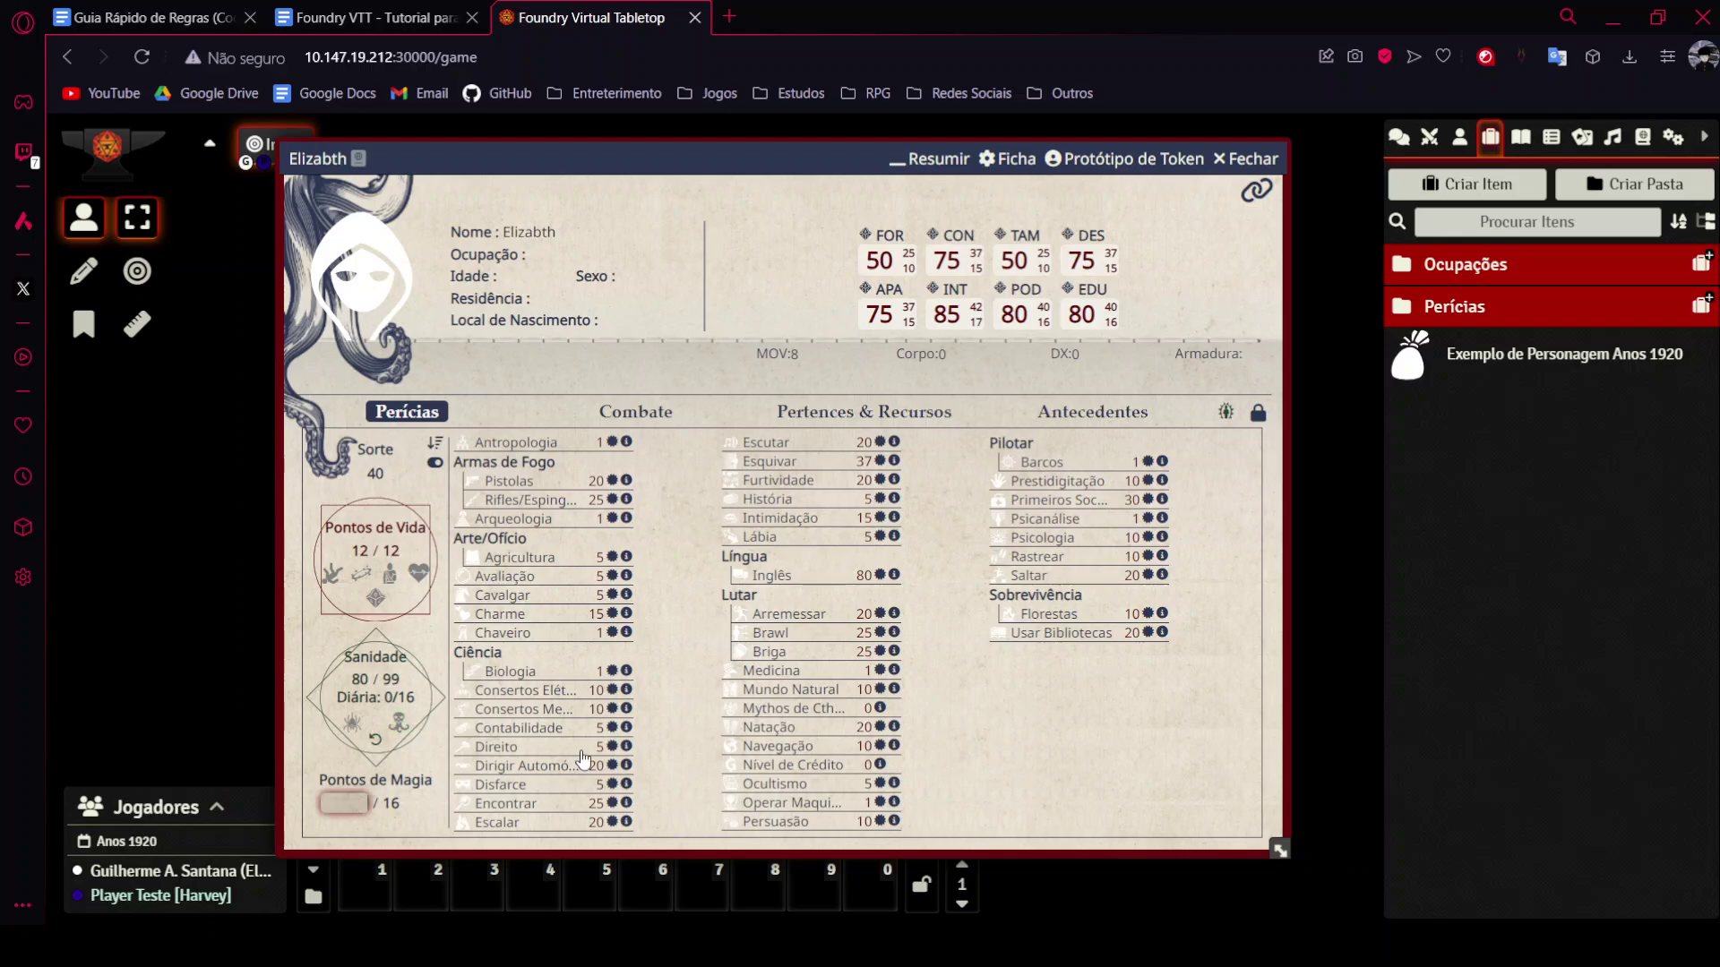
pyautogui.write('16')
pyautogui.click(662, 372)
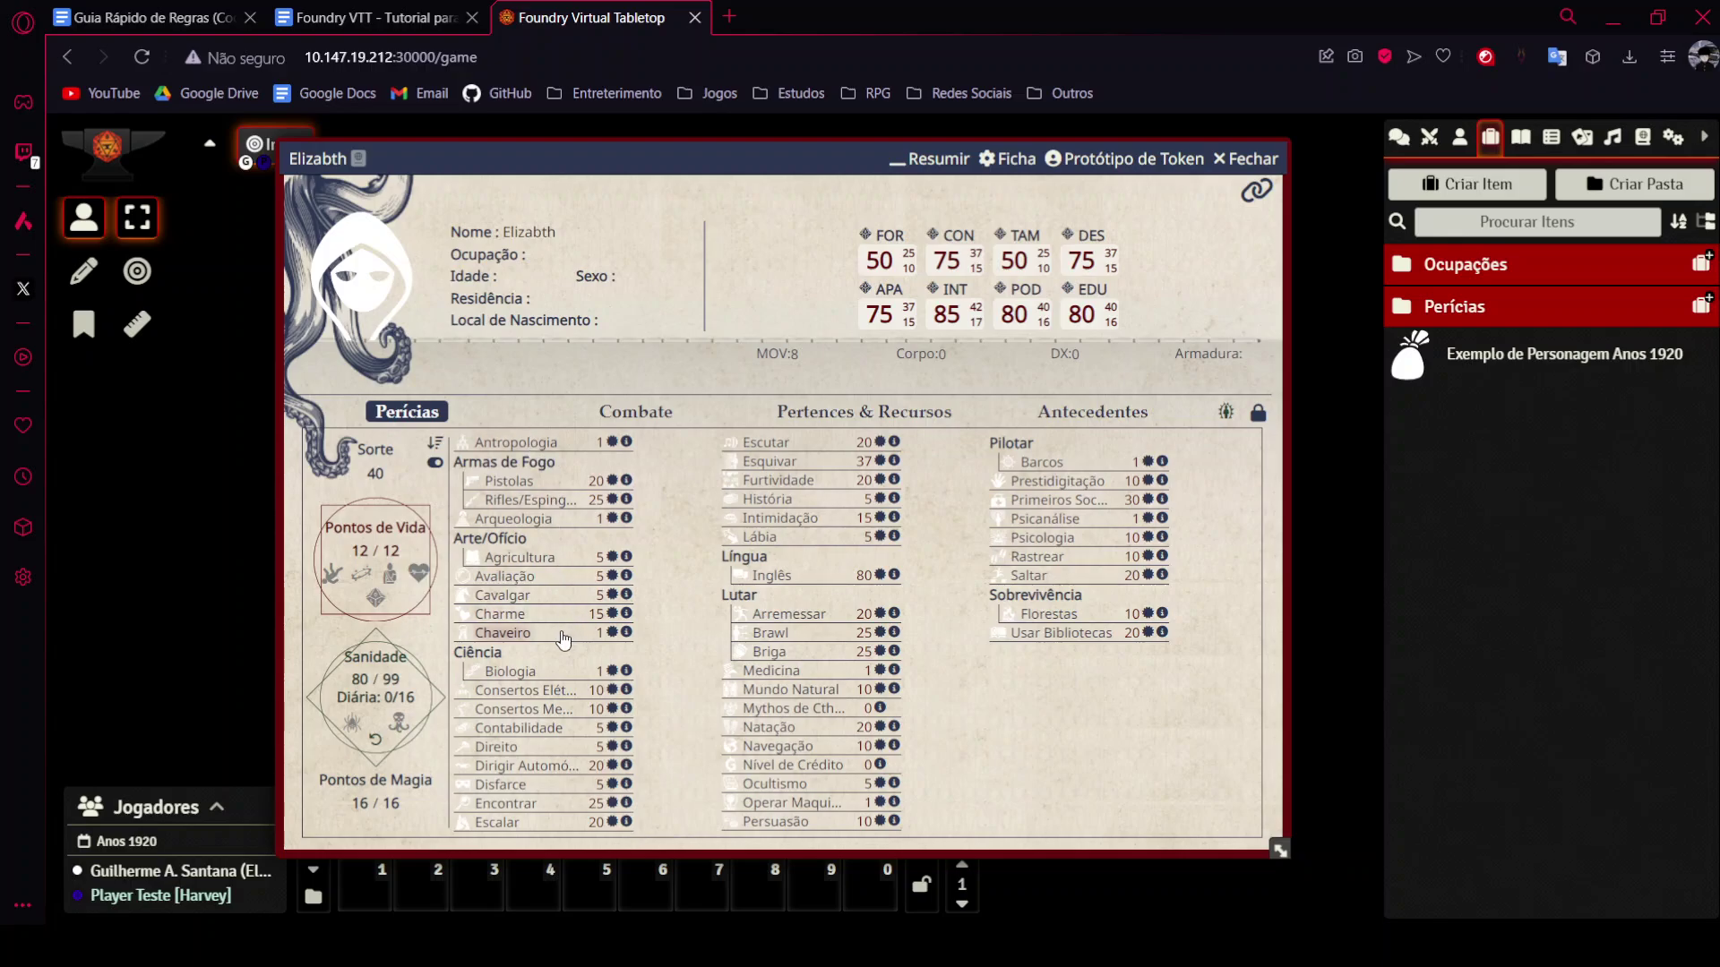
# Review the test options of the Chaveiro skill and the skills in the Perícias folder.
pyautogui.moveTo(563, 639)
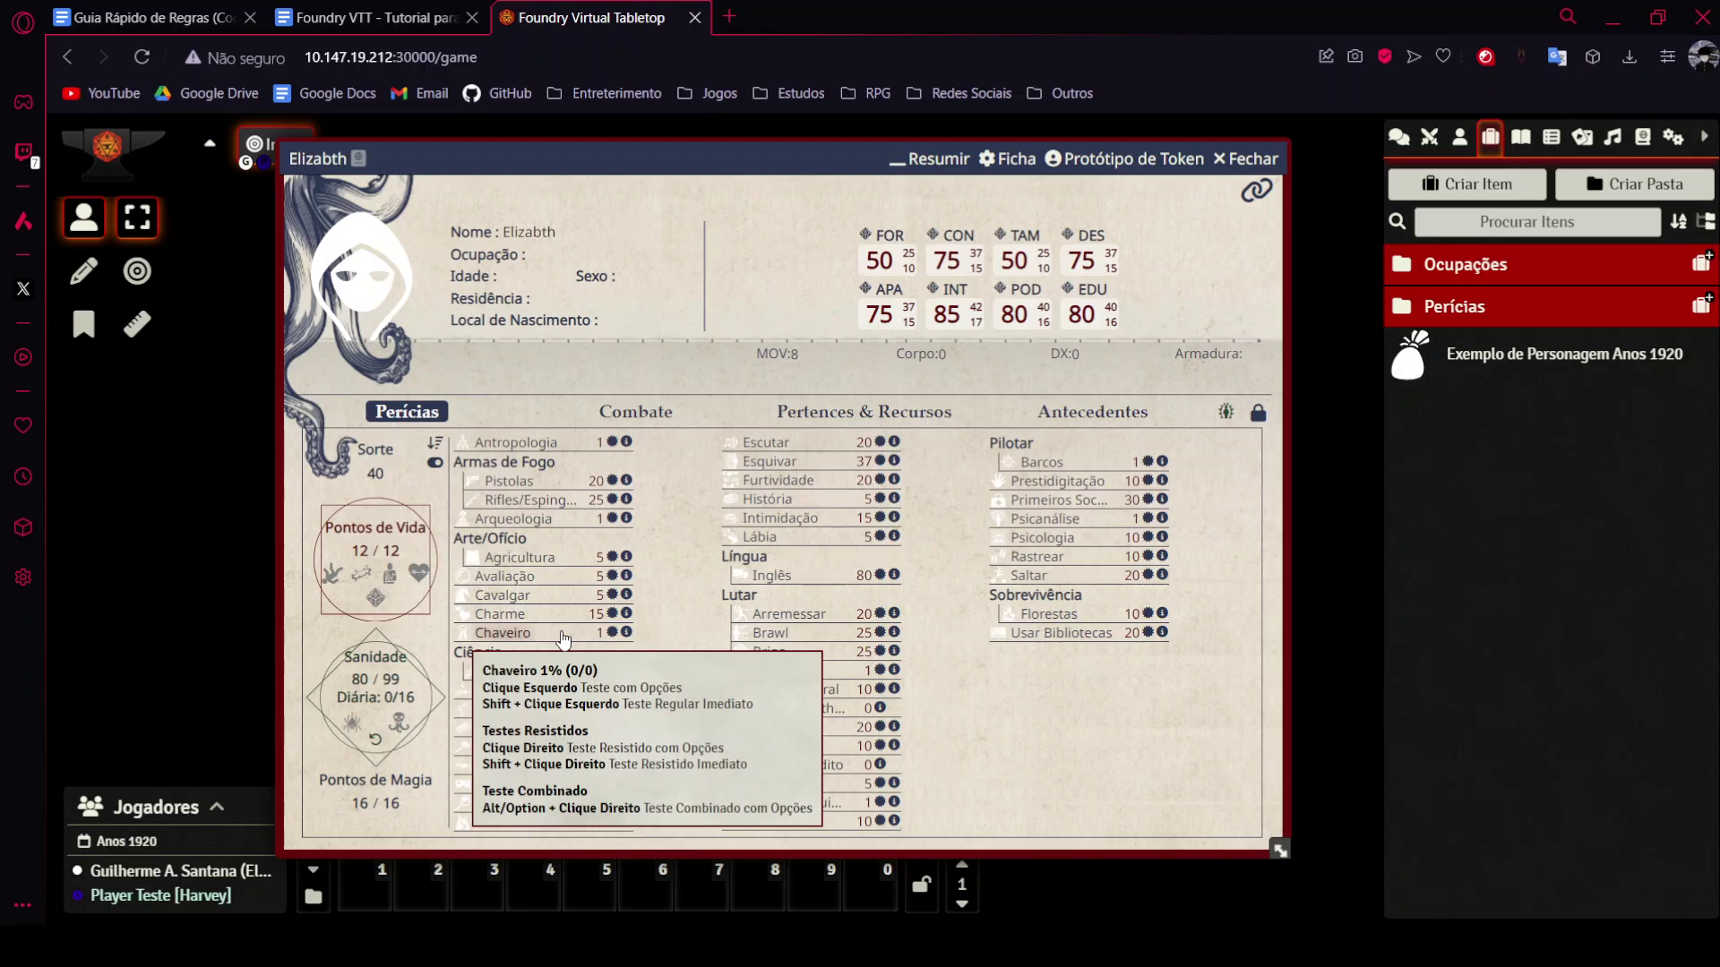
pyautogui.click(1549, 294)
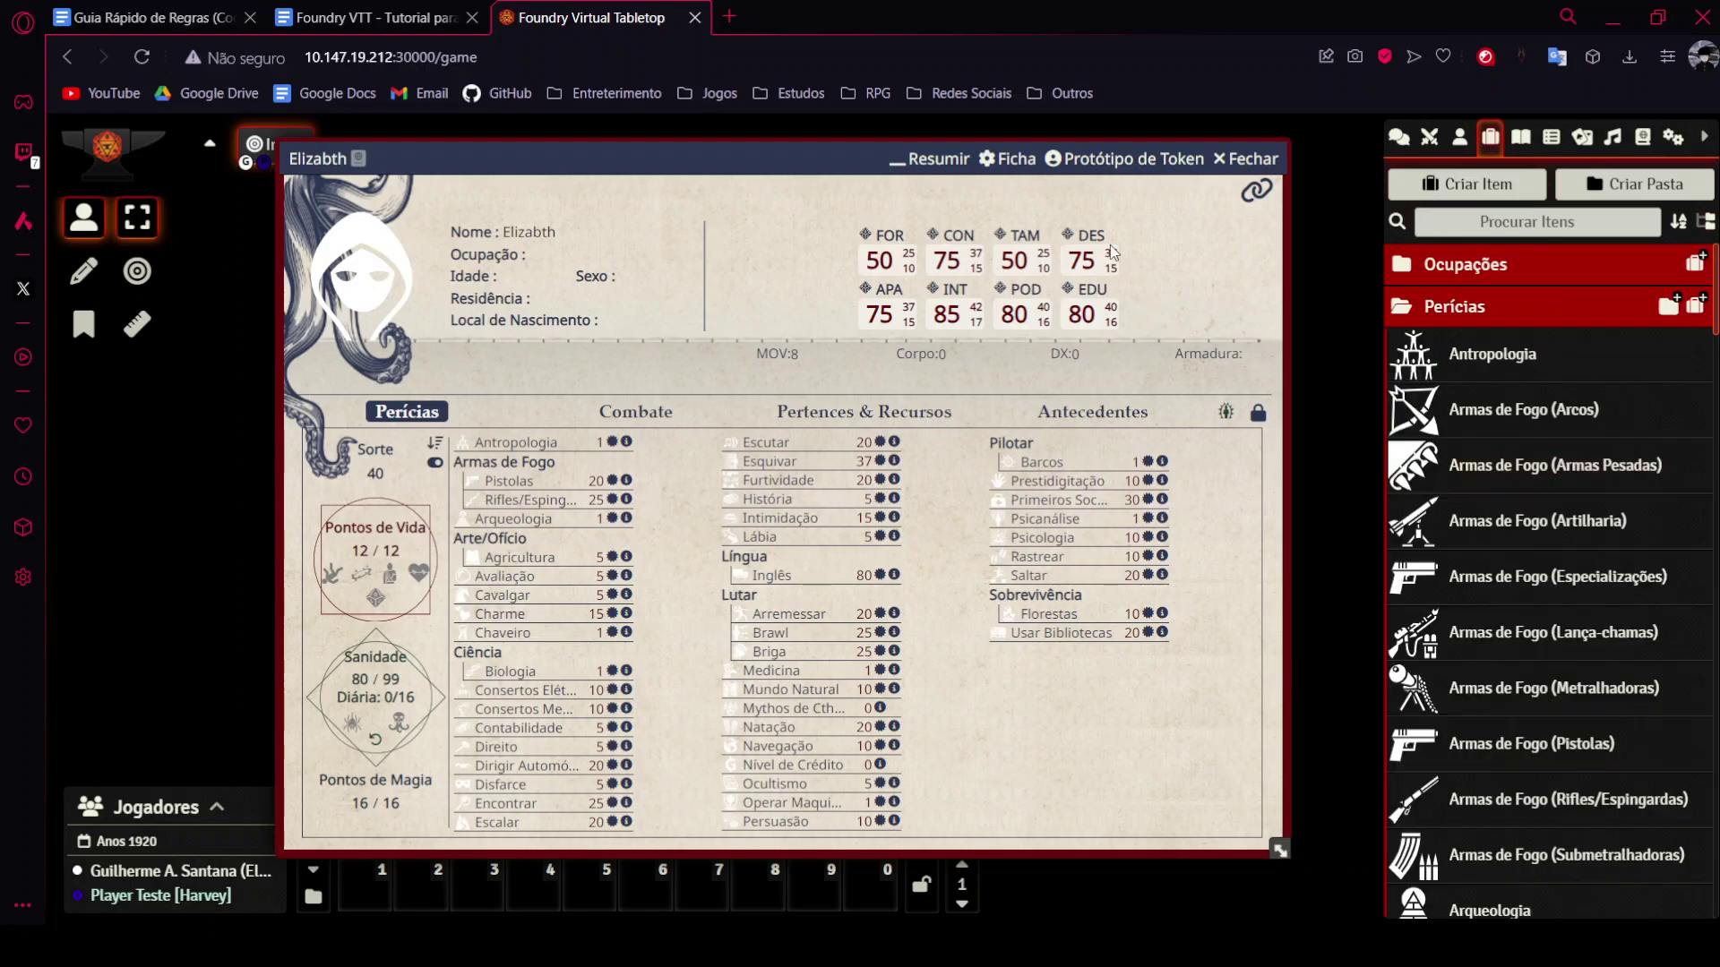
pyautogui.click(1524, 309)
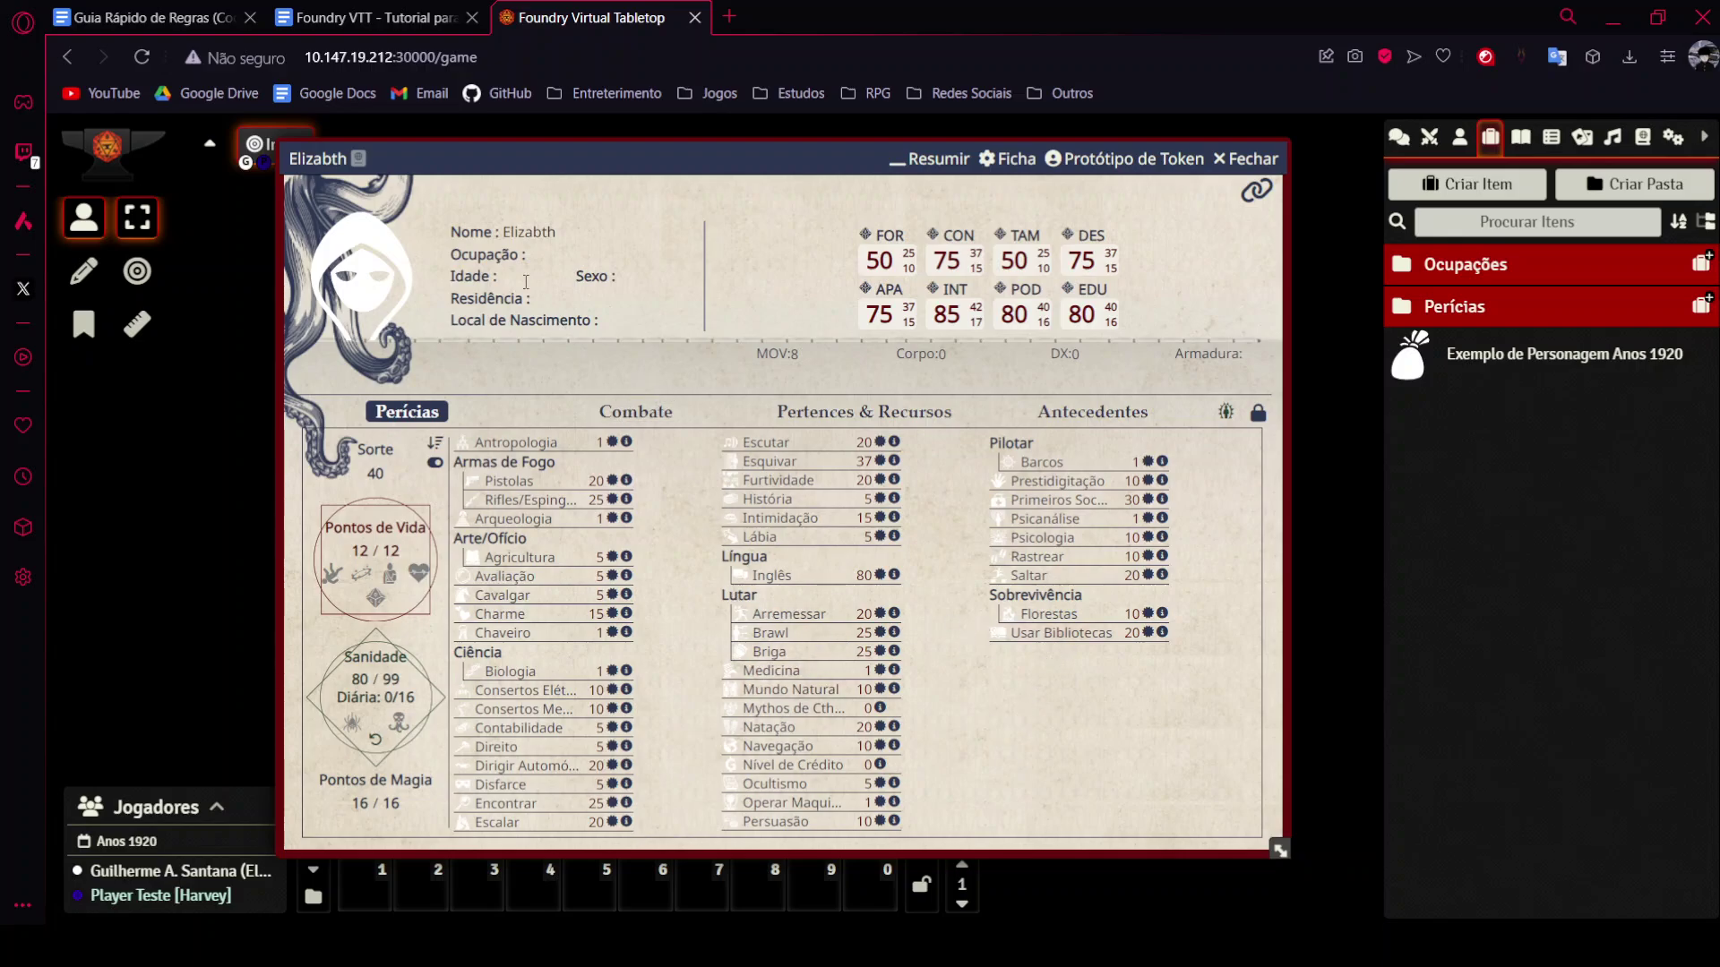
# Set the character's Idade to 23.
pyautogui.click(541, 256)
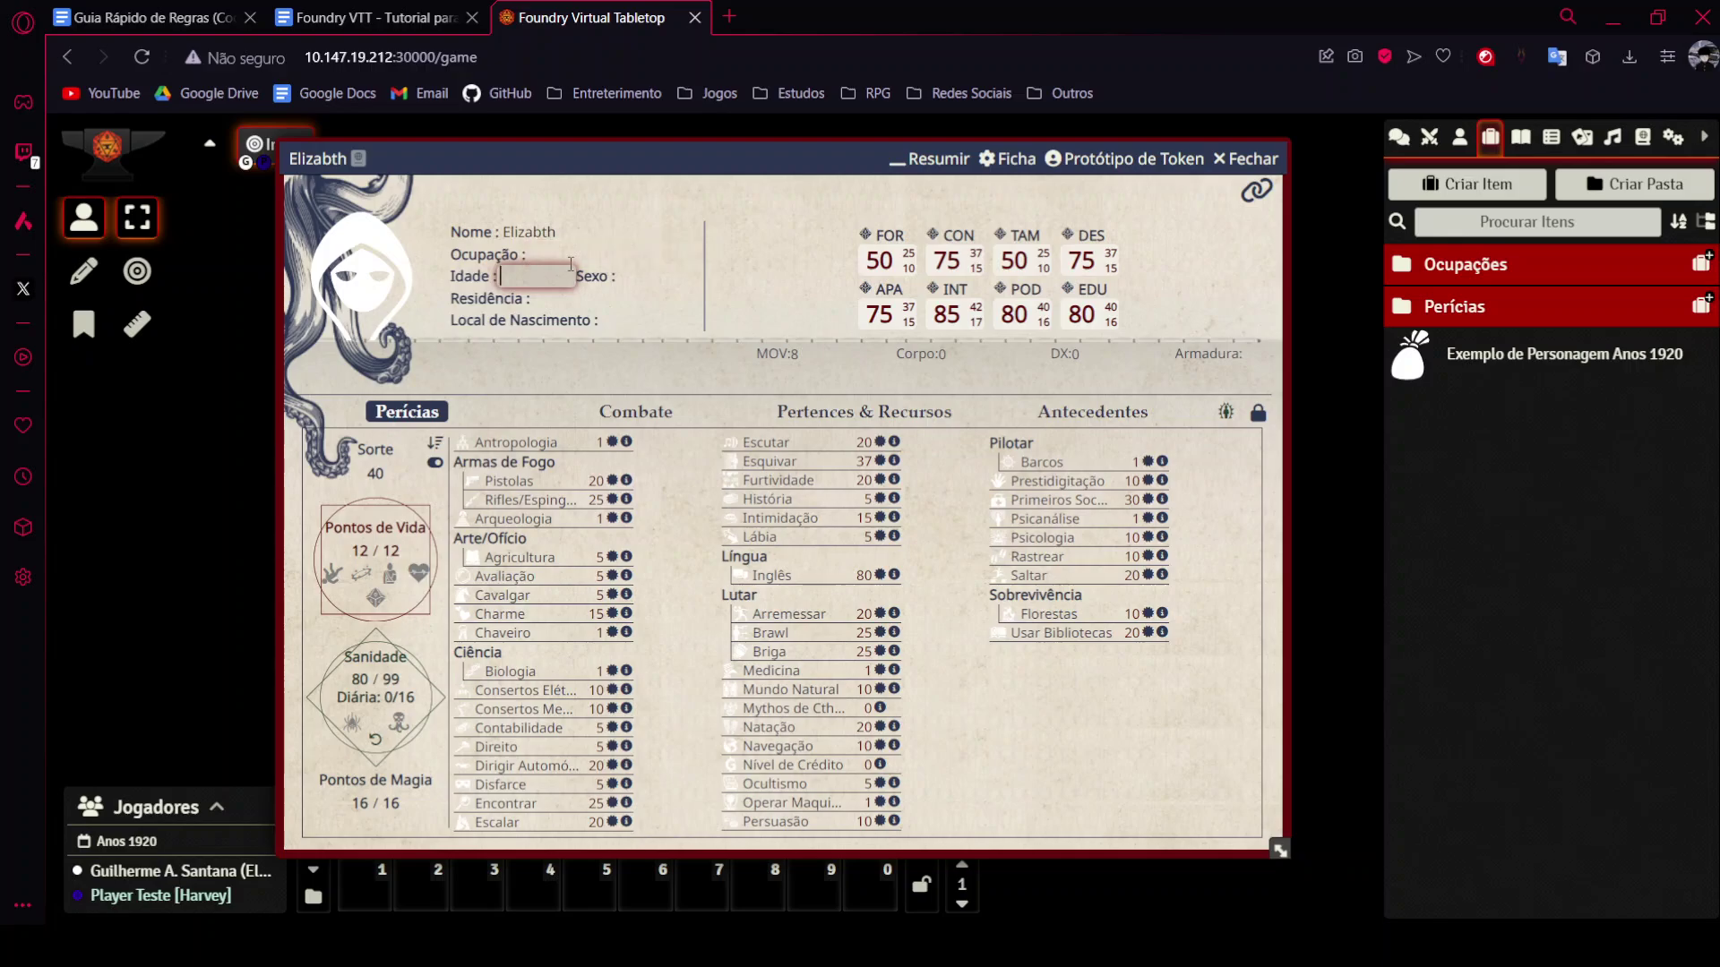
pyautogui.click(536, 277)
pyautogui.write('23')
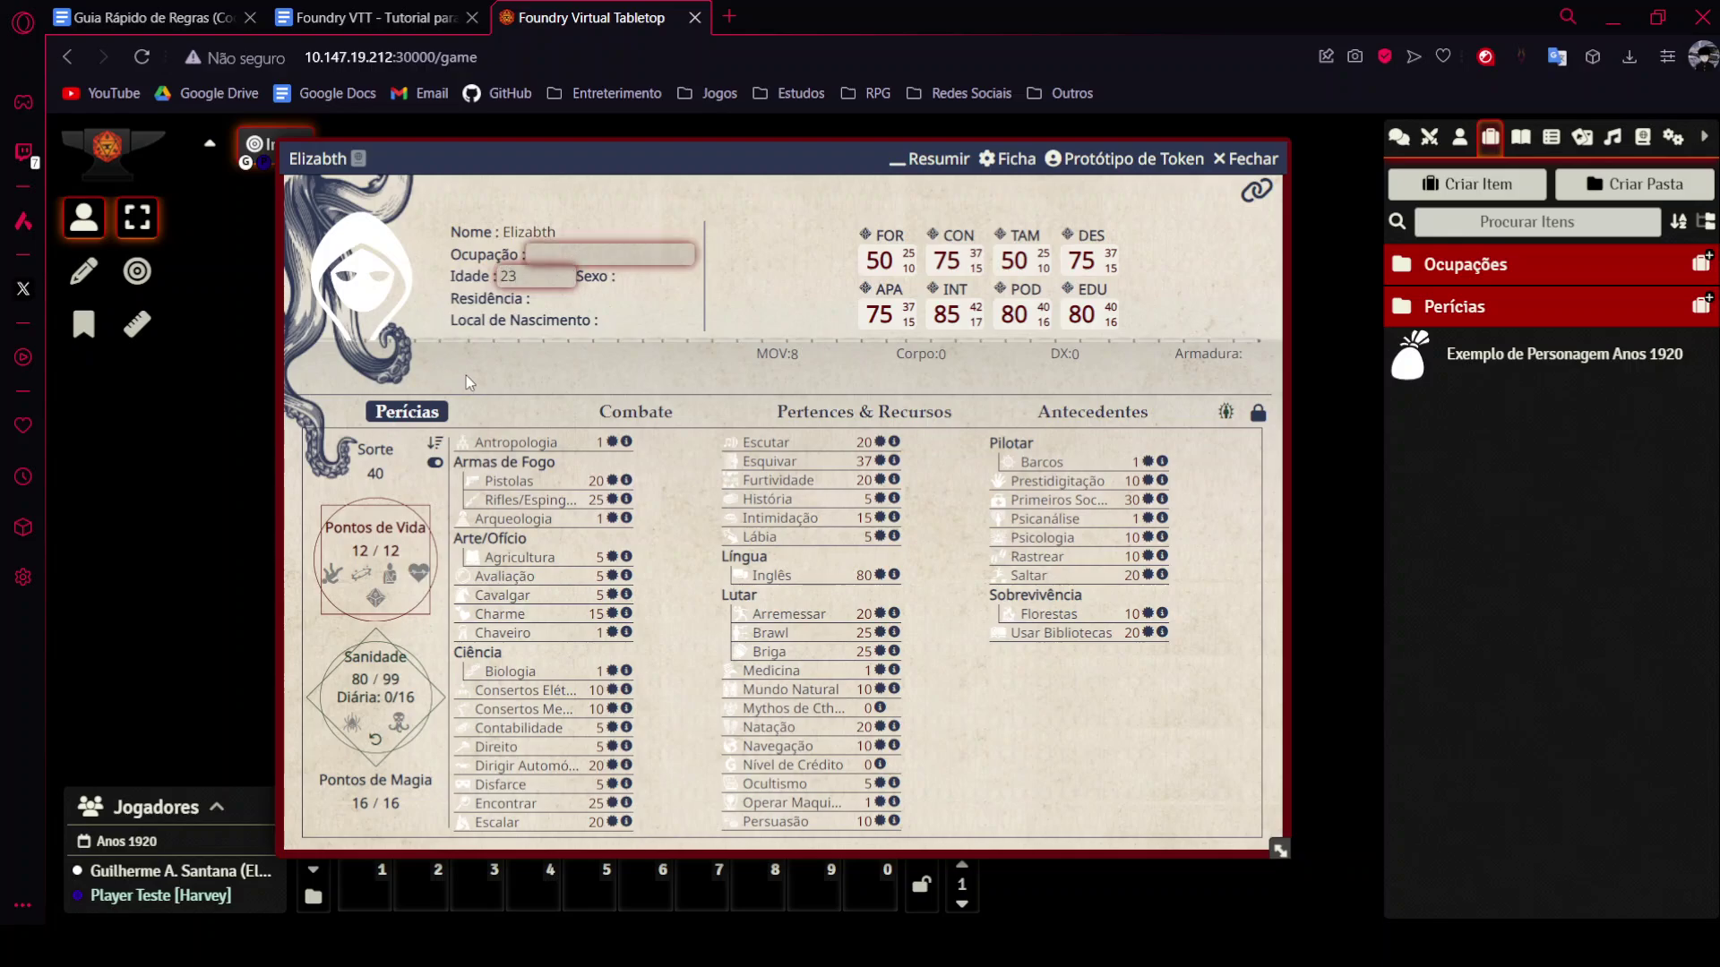
# Assign the Enfermeiro occupation from the Ocupações folder to the character, choosing Charme as its optional skill.
pyautogui.click(551, 363)
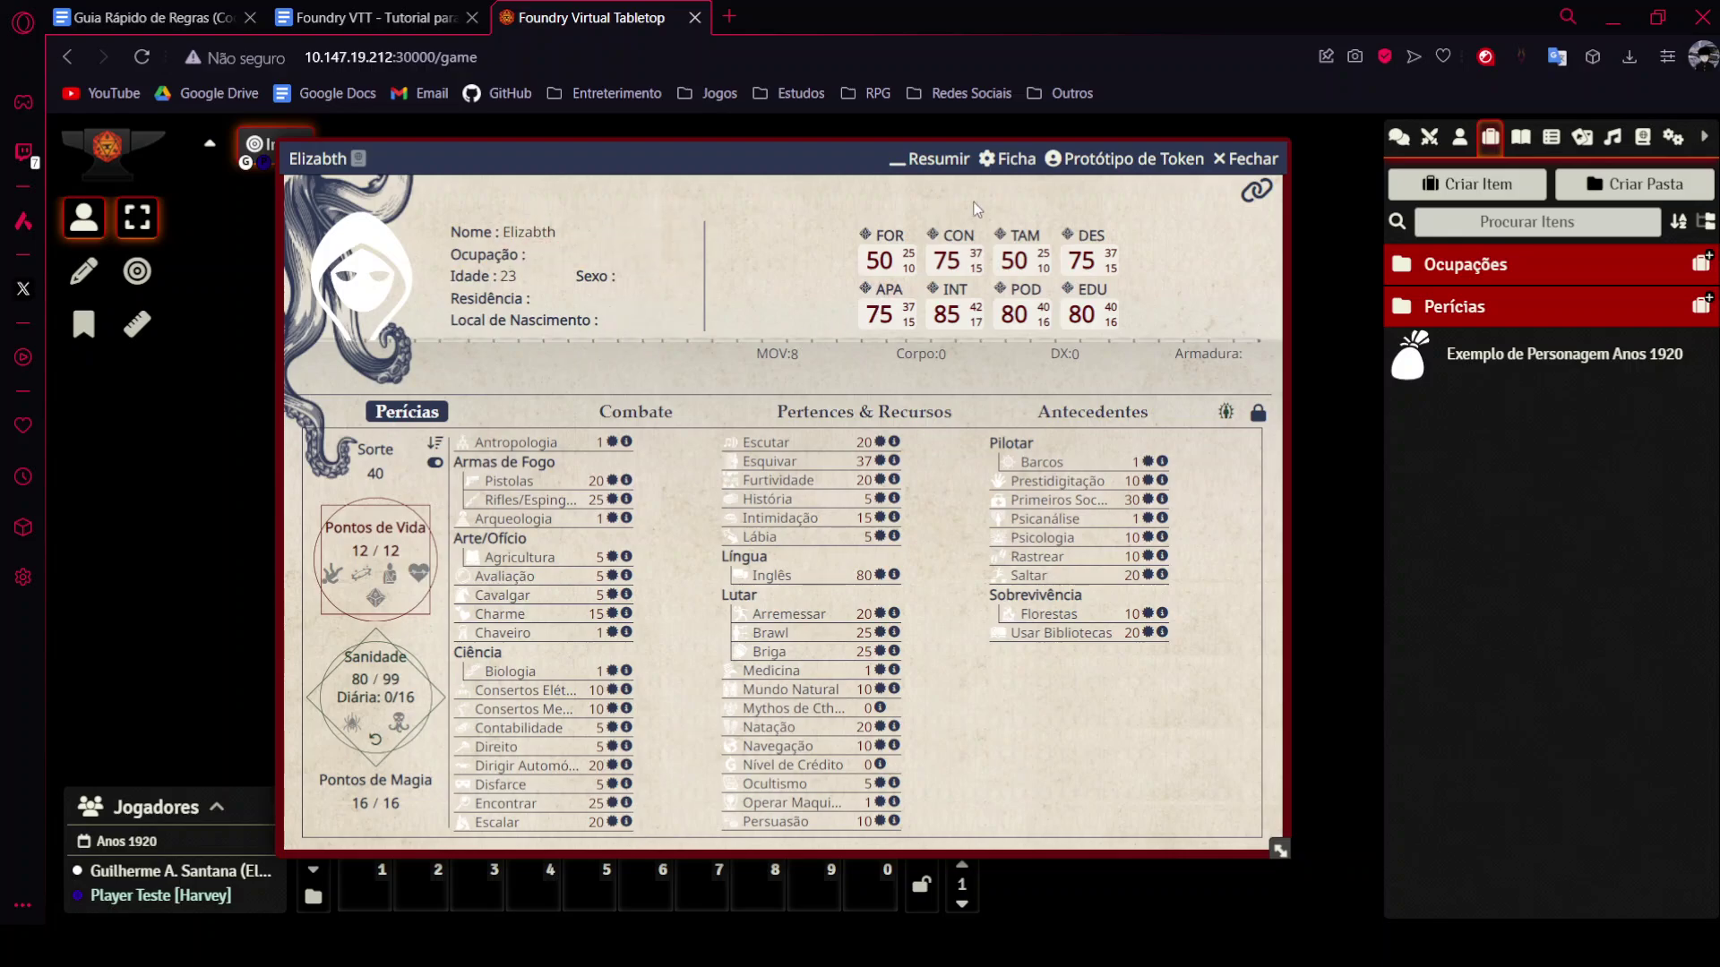
pyautogui.click(1540, 267)
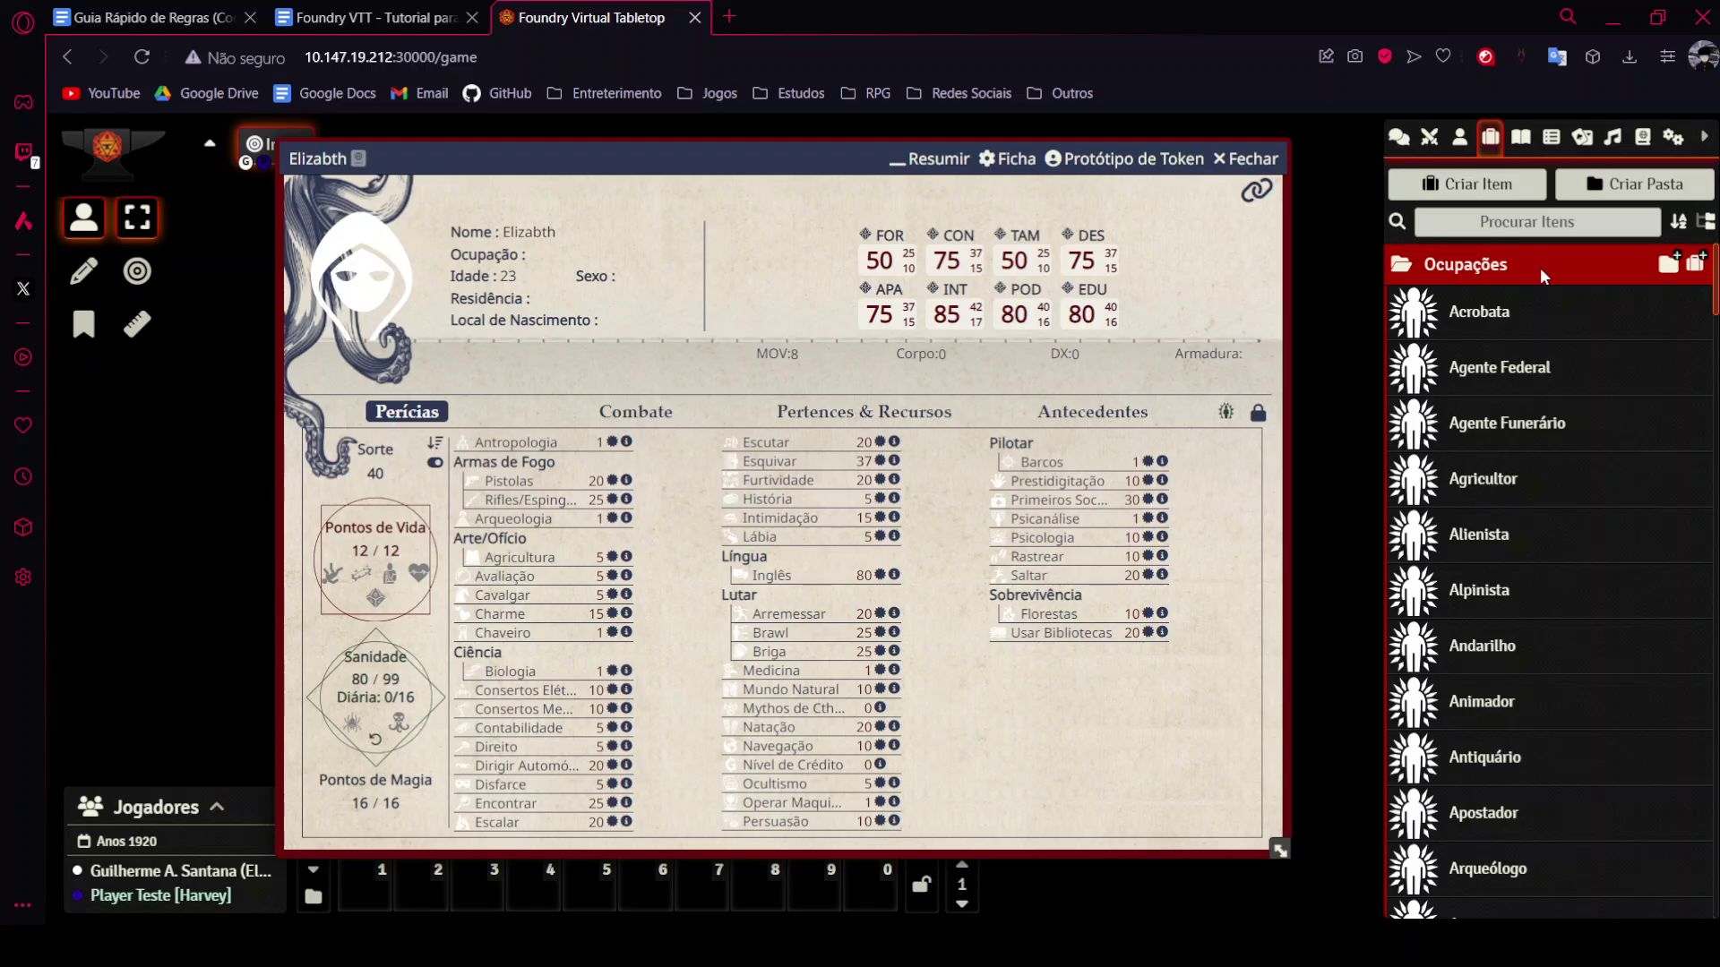
pyautogui.scroll(-8, 1504, 367)
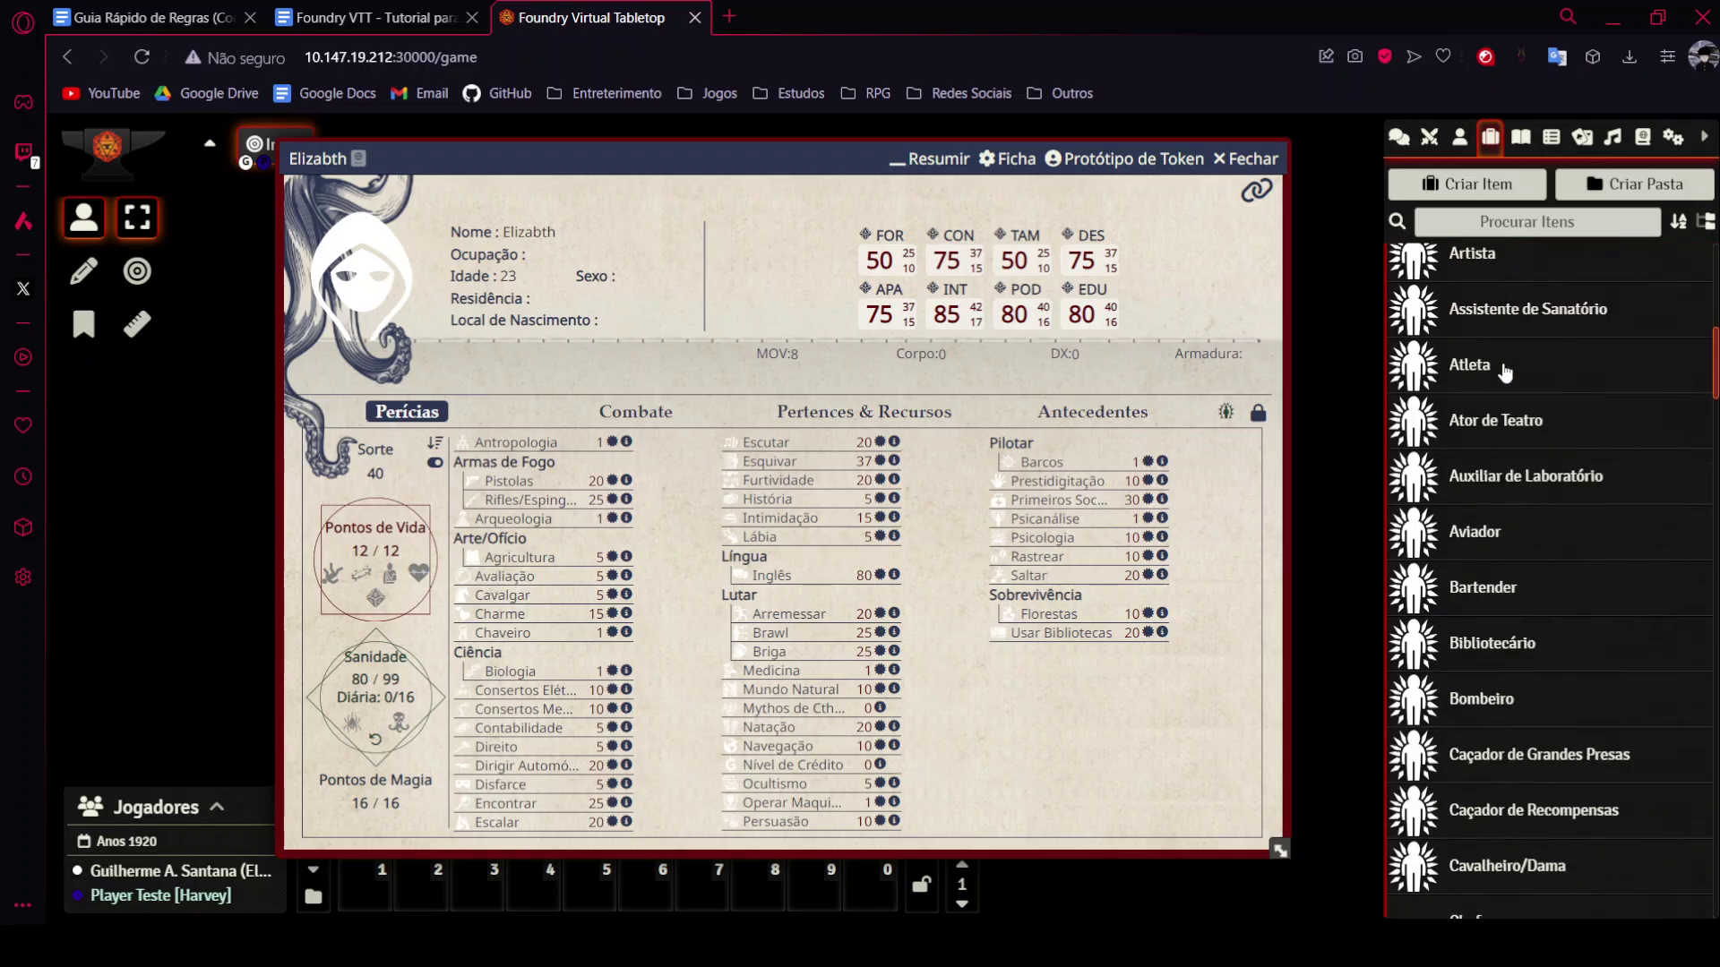
pyautogui.scroll(-10, 1503, 367)
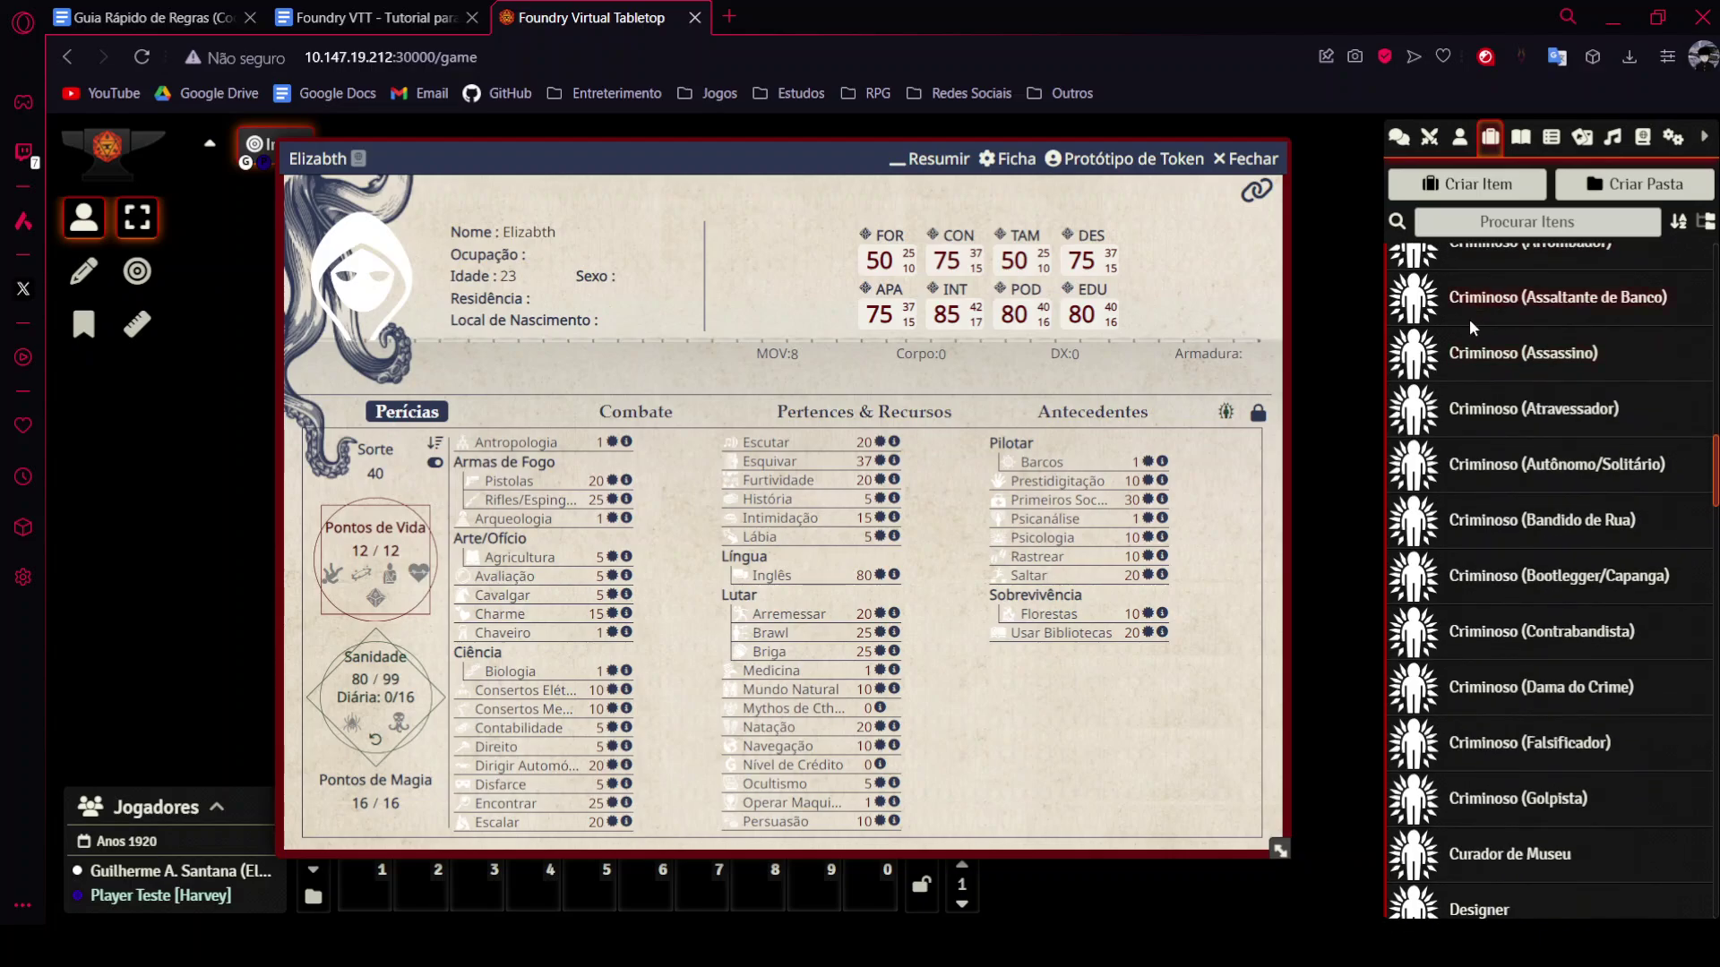
pyautogui.scroll(-6, 1469, 319)
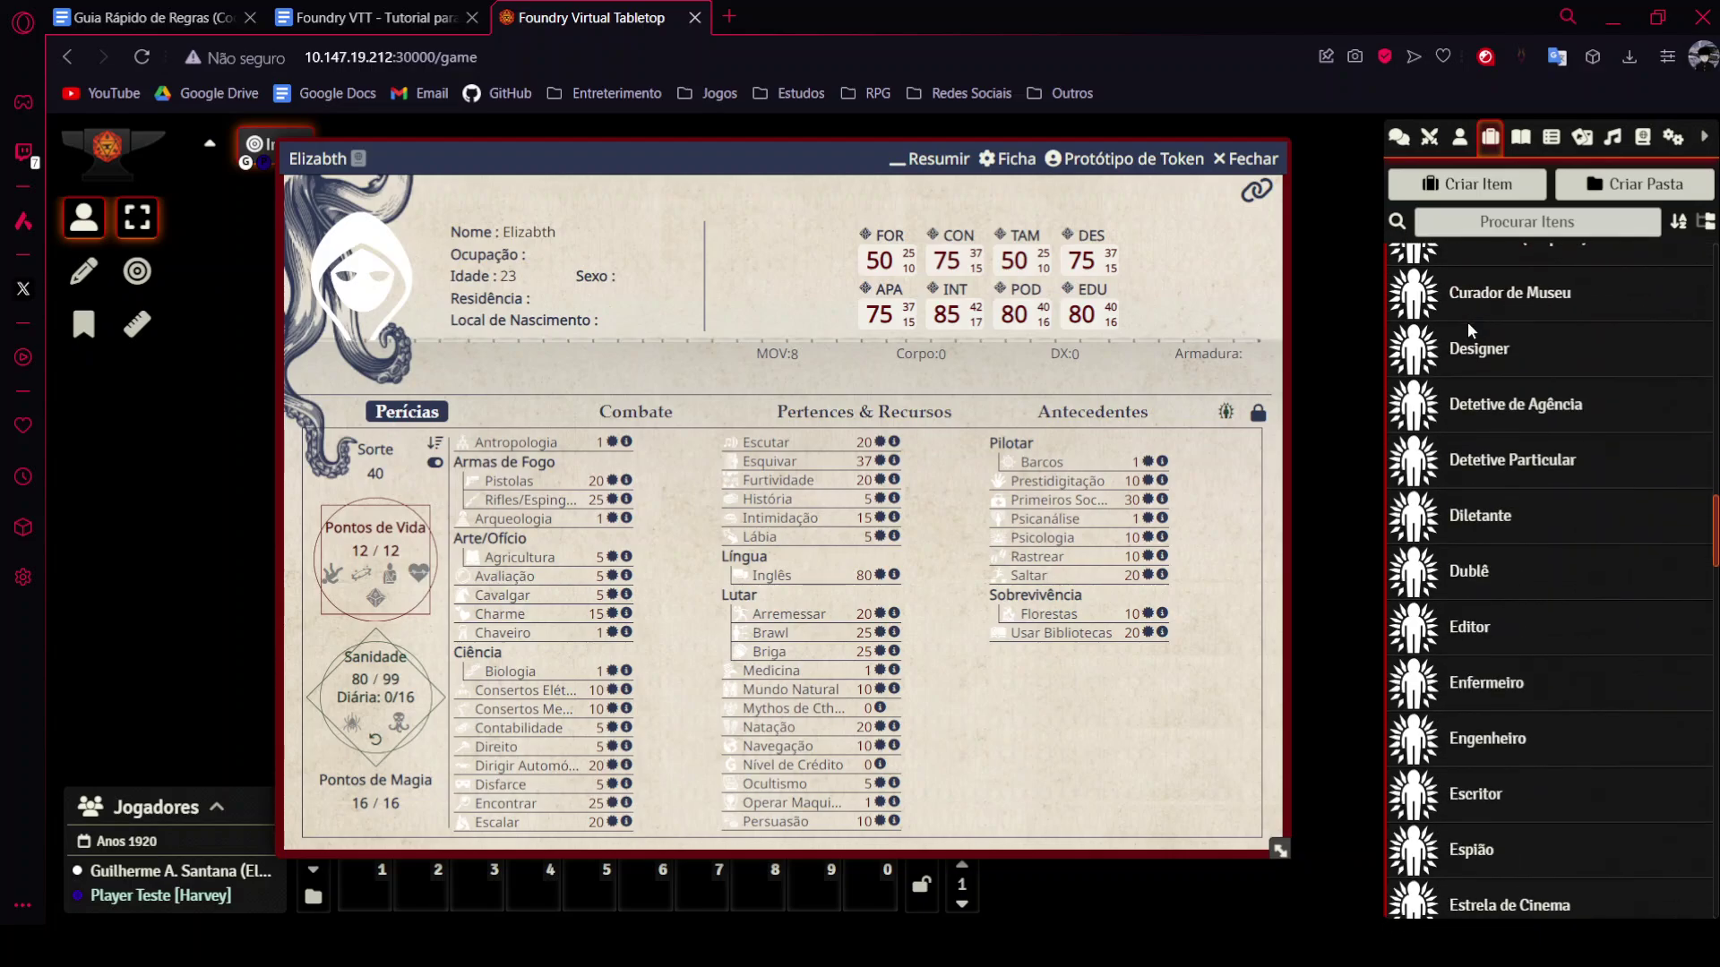
pyautogui.scroll(-5, 1467, 358)
pyautogui.moveTo(1487, 346); pyautogui.dragTo(566, 260)
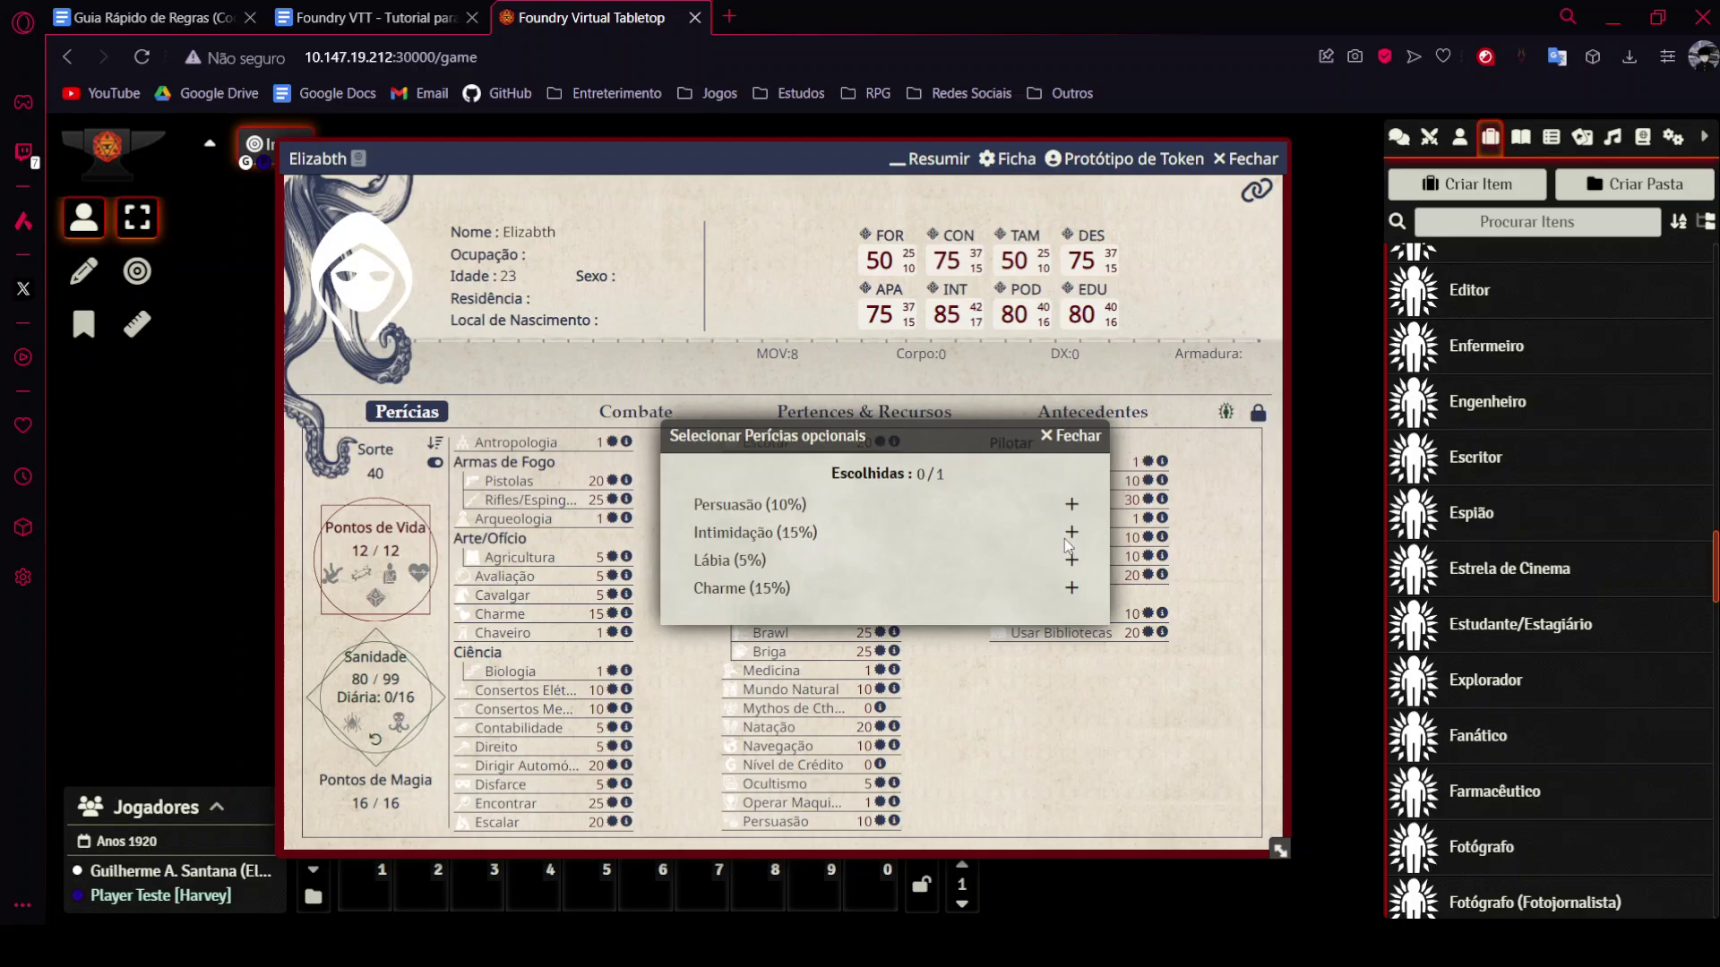
pyautogui.click(1071, 588)
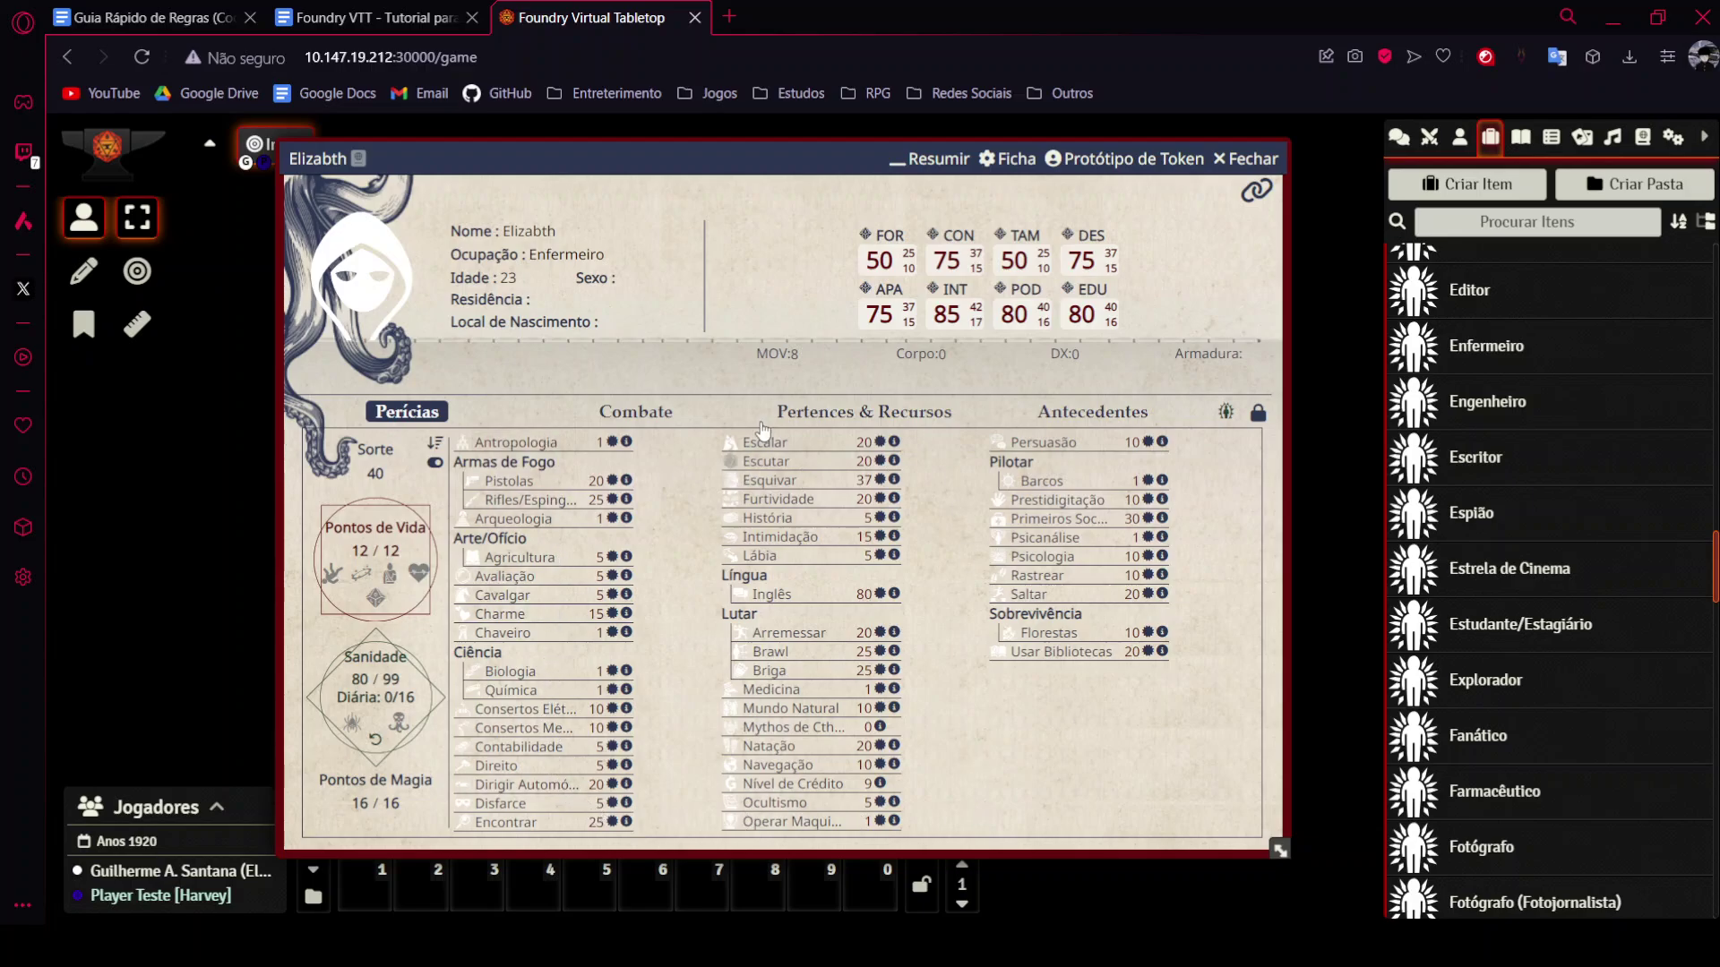
# Turn on the sheet's creation/development mode, and show the Desenvolvimento section in a widened sheet.
pyautogui.click(1258, 414)
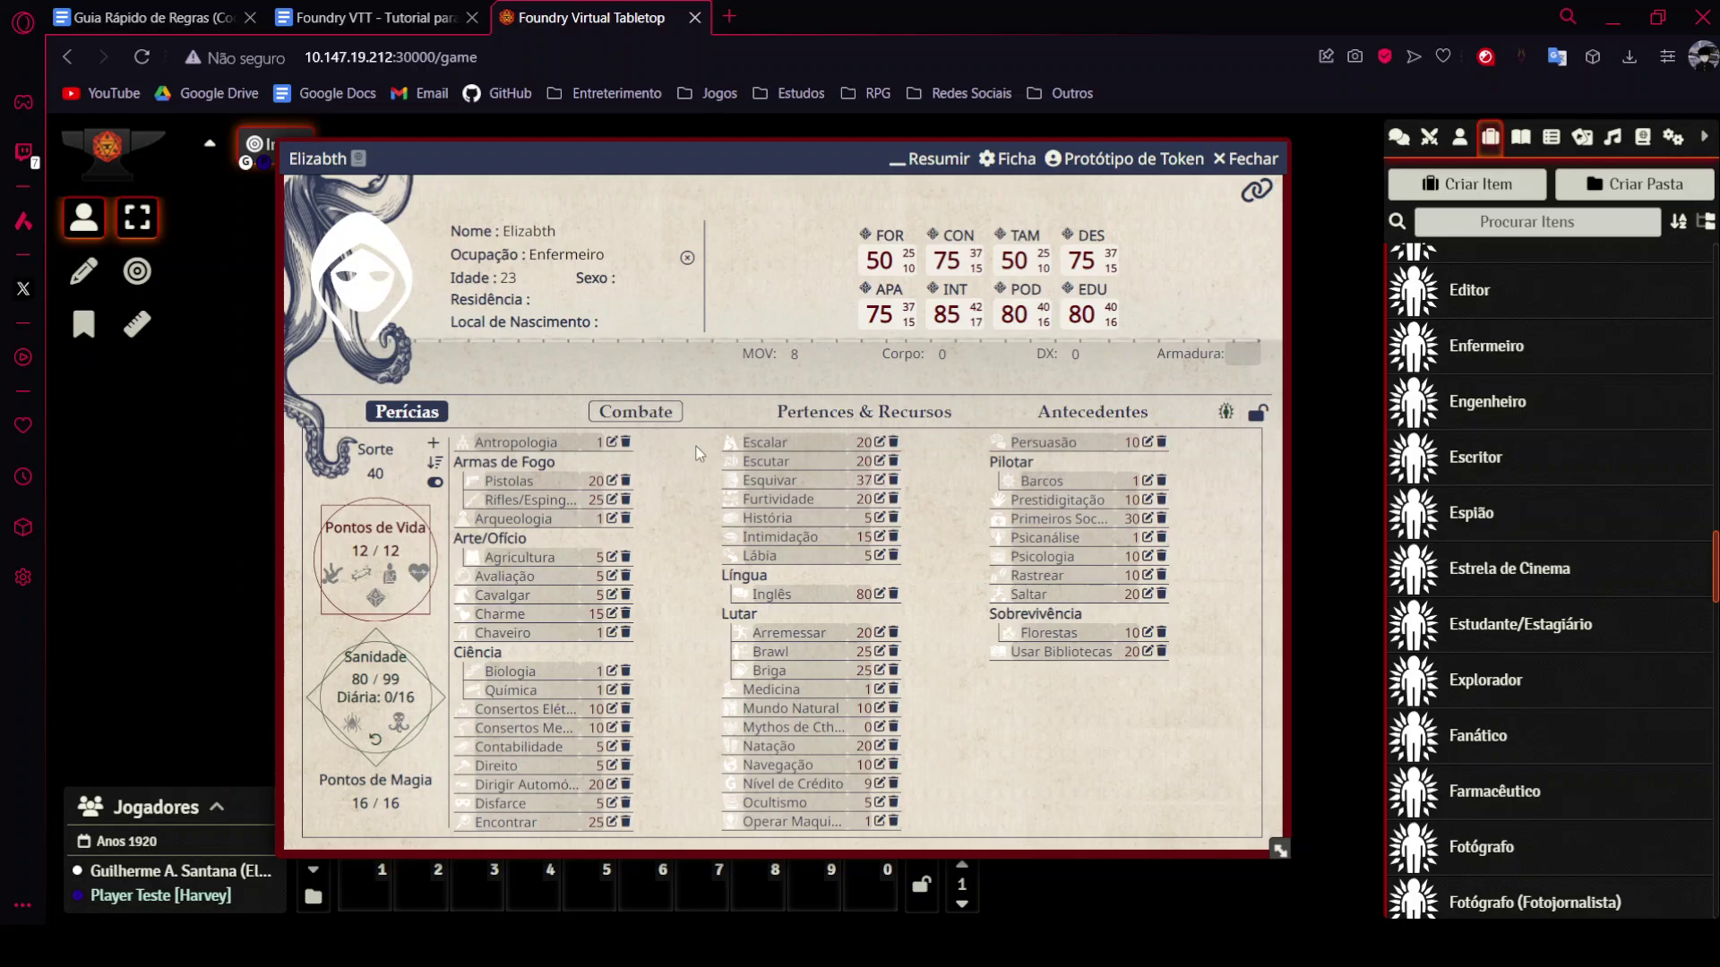
pyautogui.click(596, 440)
pyautogui.click(435, 481)
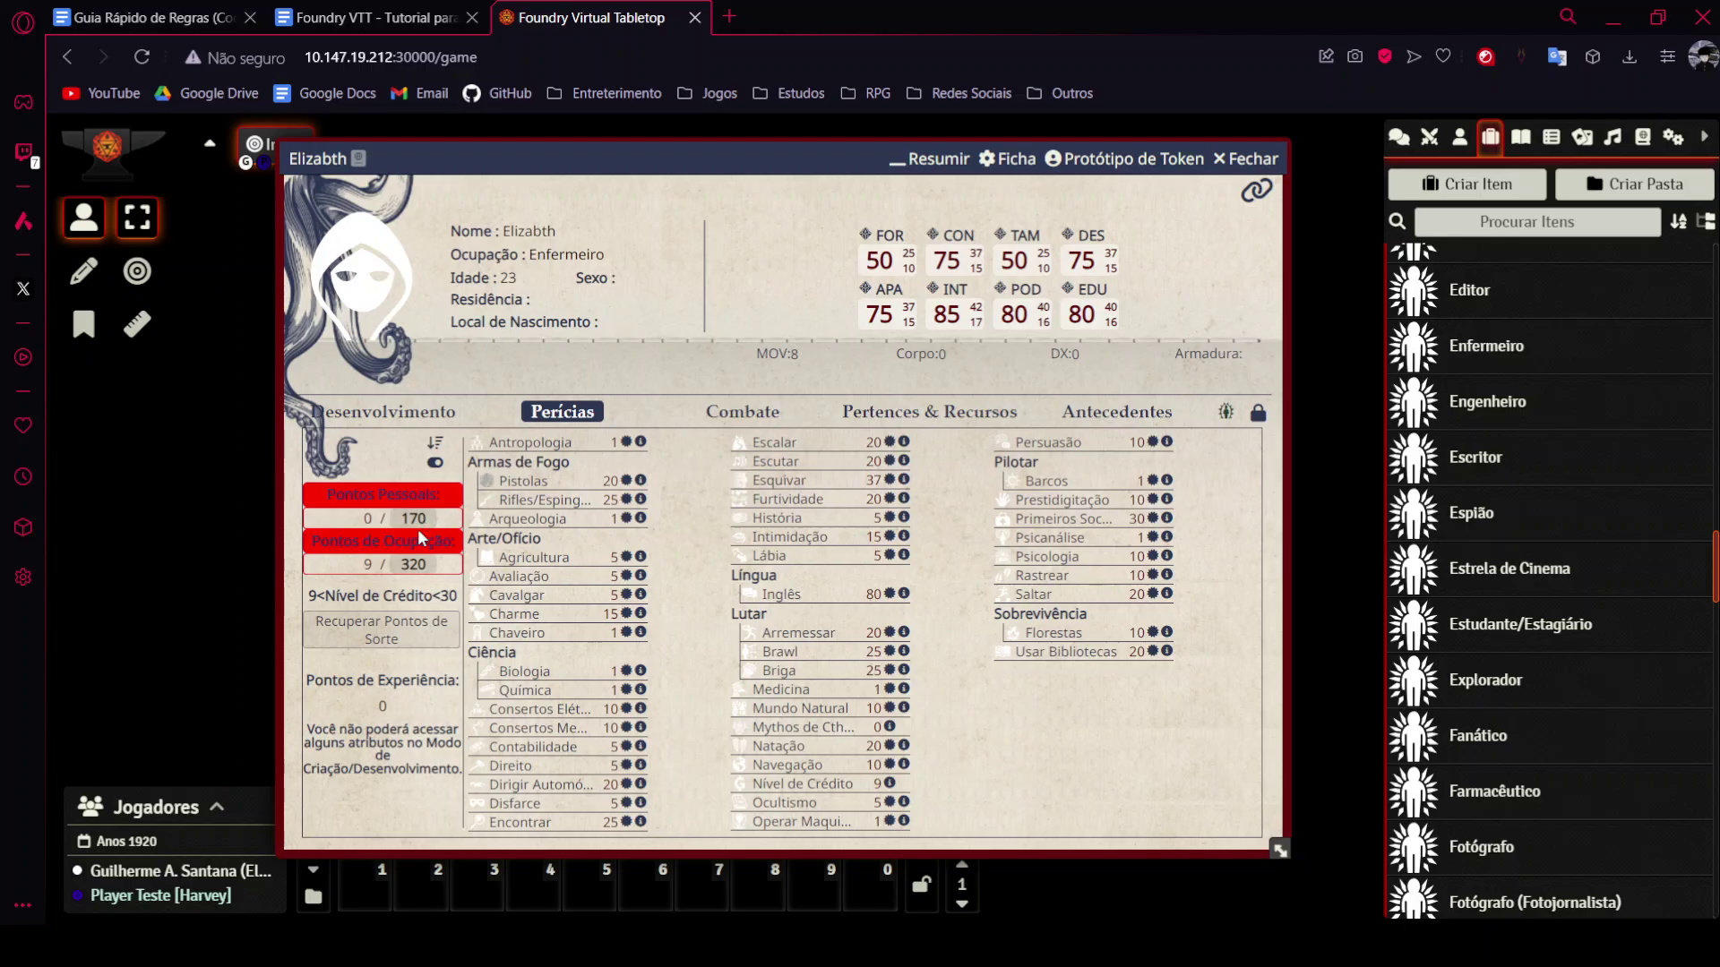
pyautogui.click(352, 418)
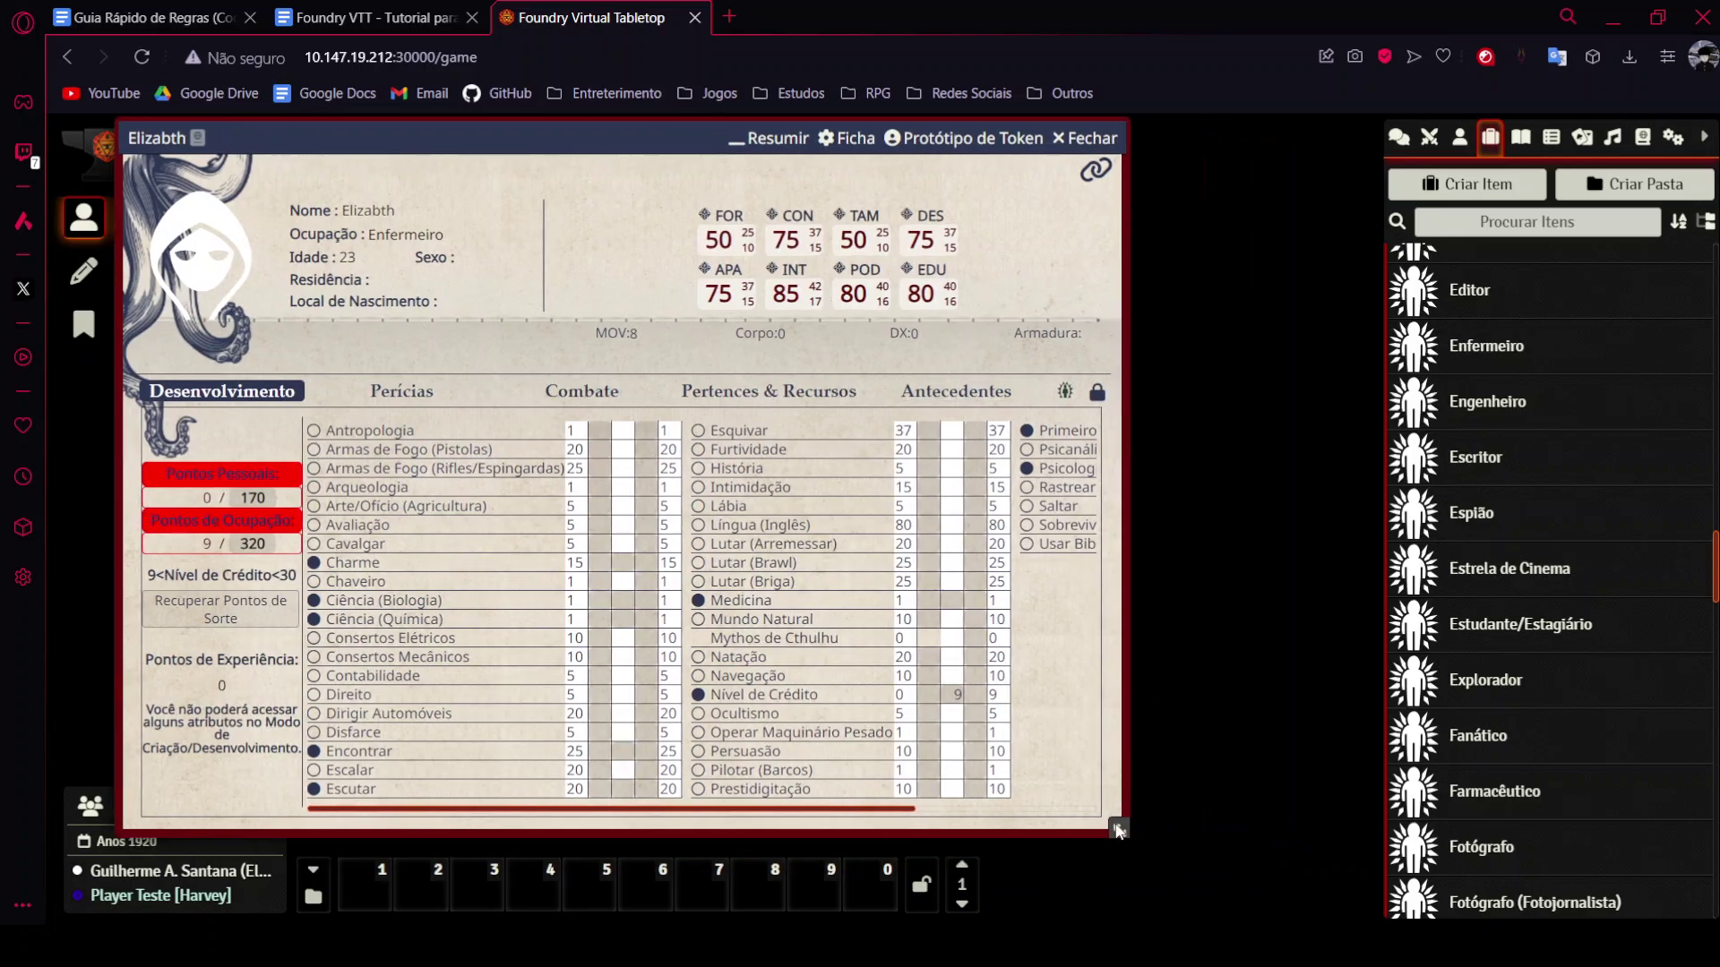
pyautogui.moveTo(1123, 833); pyautogui.dragTo(1685, 846)
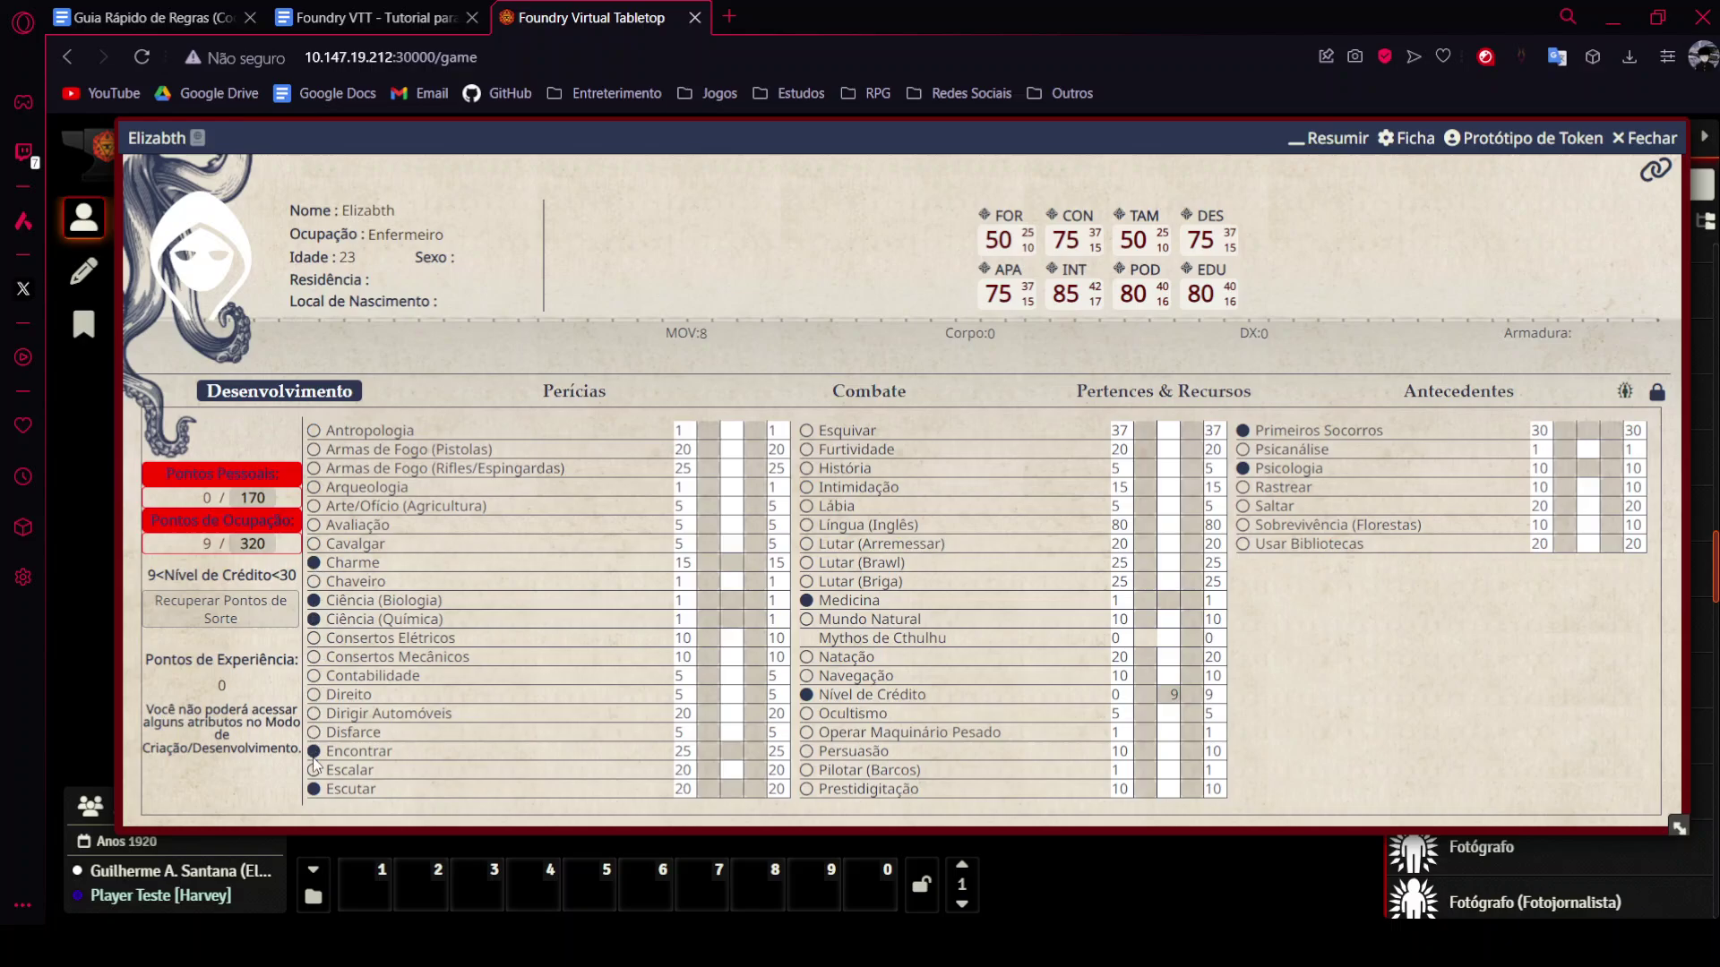
# Allocate occupation points to two skills: 74 to Medicina and 30 to Nível de Crédito.
pyautogui.click(754, 732)
pyautogui.write('74')
pyautogui.press('Return')
pyautogui.click(1174, 695)
pyautogui.press('BackSpace')
pyautogui.write('32')
pyautogui.press('Return')
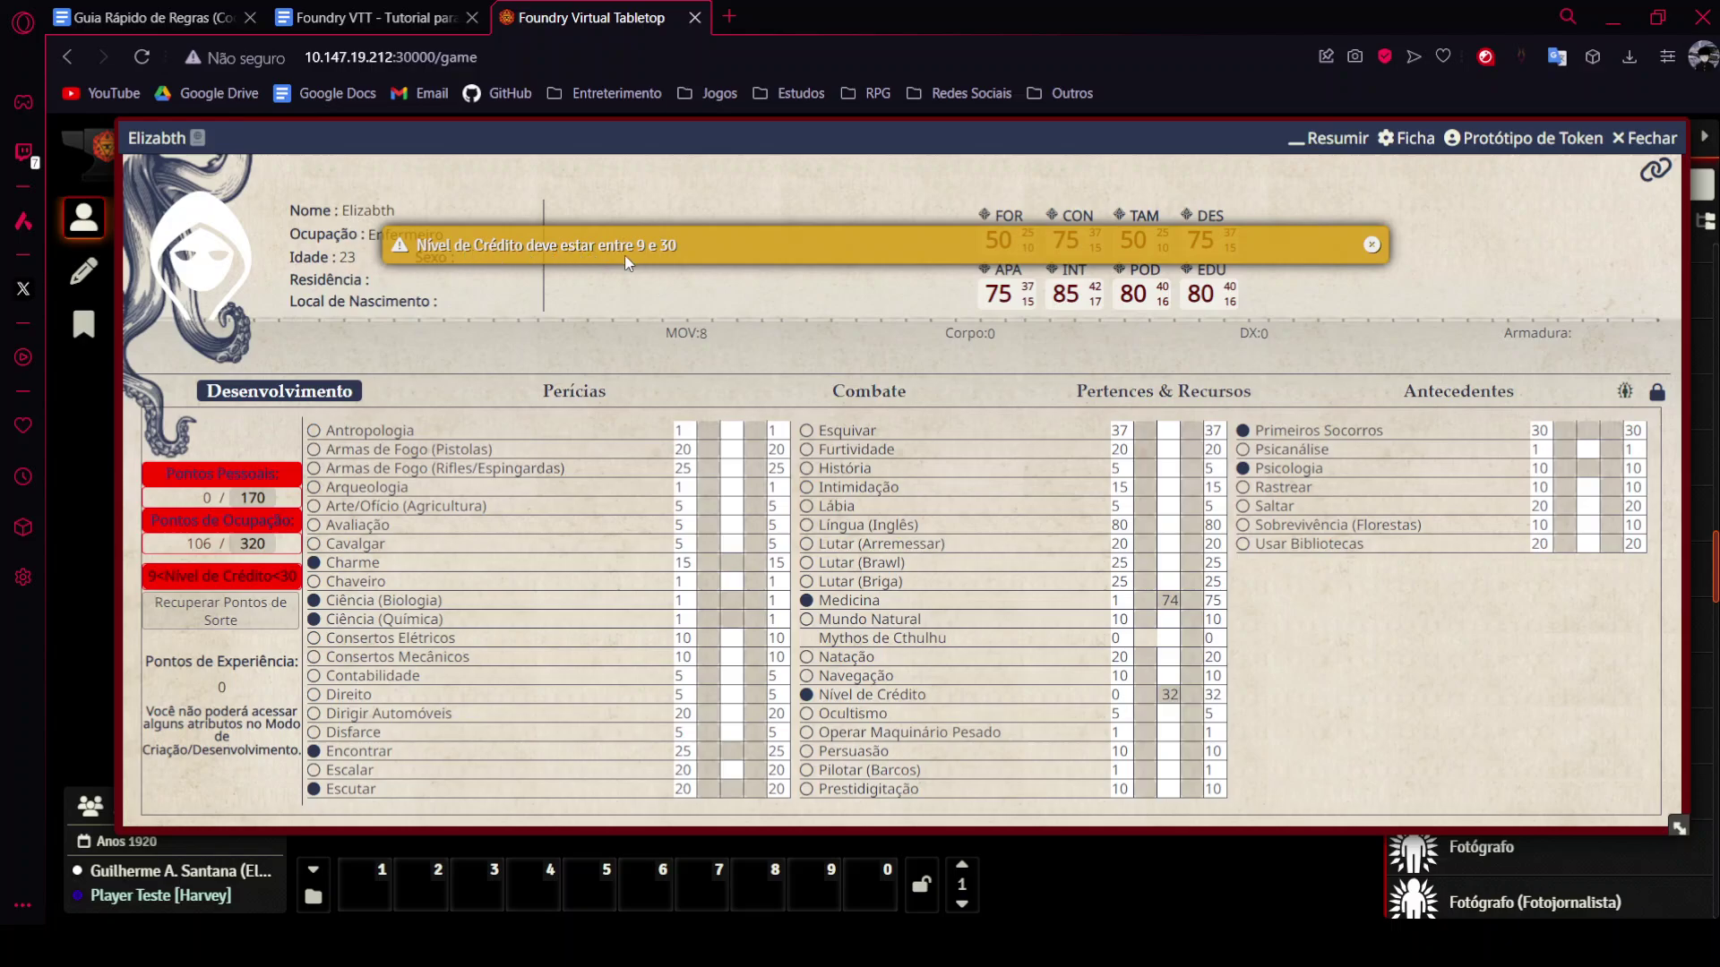
pyautogui.click(1169, 694)
pyautogui.write('0')
pyautogui.press('Return')
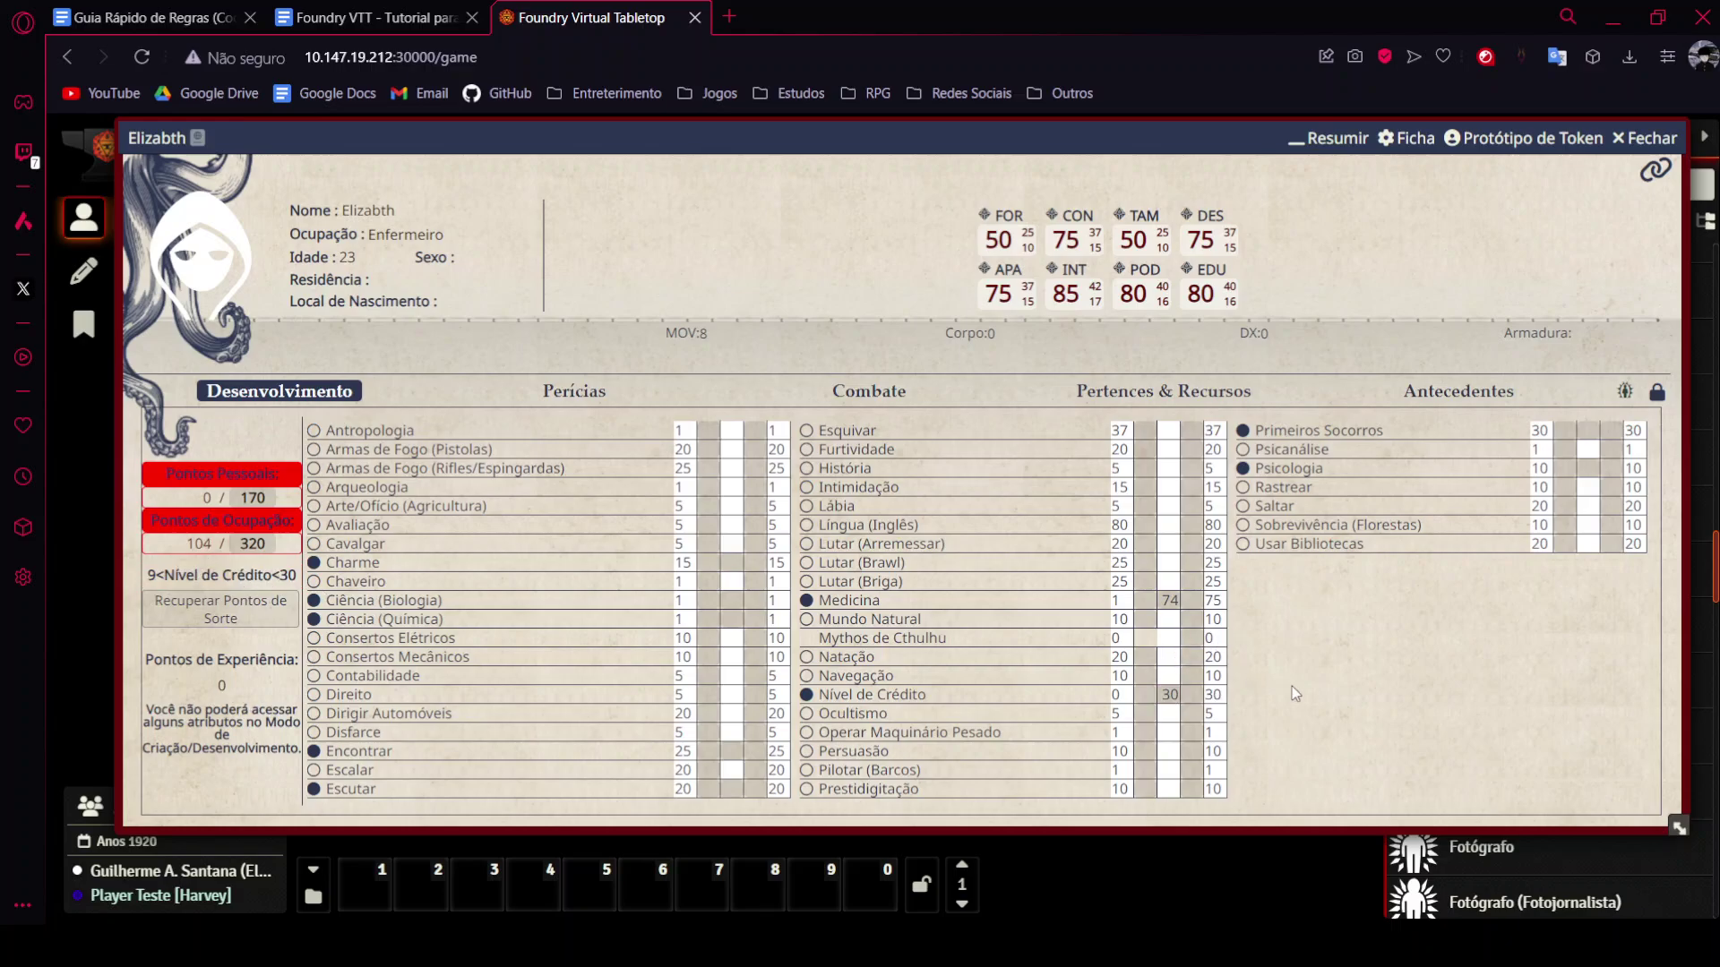
# Allocate 30 occupation points to Primeiros Socorros and 40 to Psicologia.
pyautogui.click(1587, 430)
pyautogui.write('30')
pyautogui.press('Return')
pyautogui.click(1590, 467)
pyautogui.write('40')
pyautogui.press('Return')
# Allocate 55 occupation points to Charme and 34 each to Ciência (Biologia) and Ciência (Química).
pyautogui.click(730, 561)
pyautogui.write('55')
pyautogui.press('Return')
pyautogui.click(732, 599)
pyautogui.write('34')
pyautogui.press('Return')
pyautogui.click(732, 618)
pyautogui.write('34')
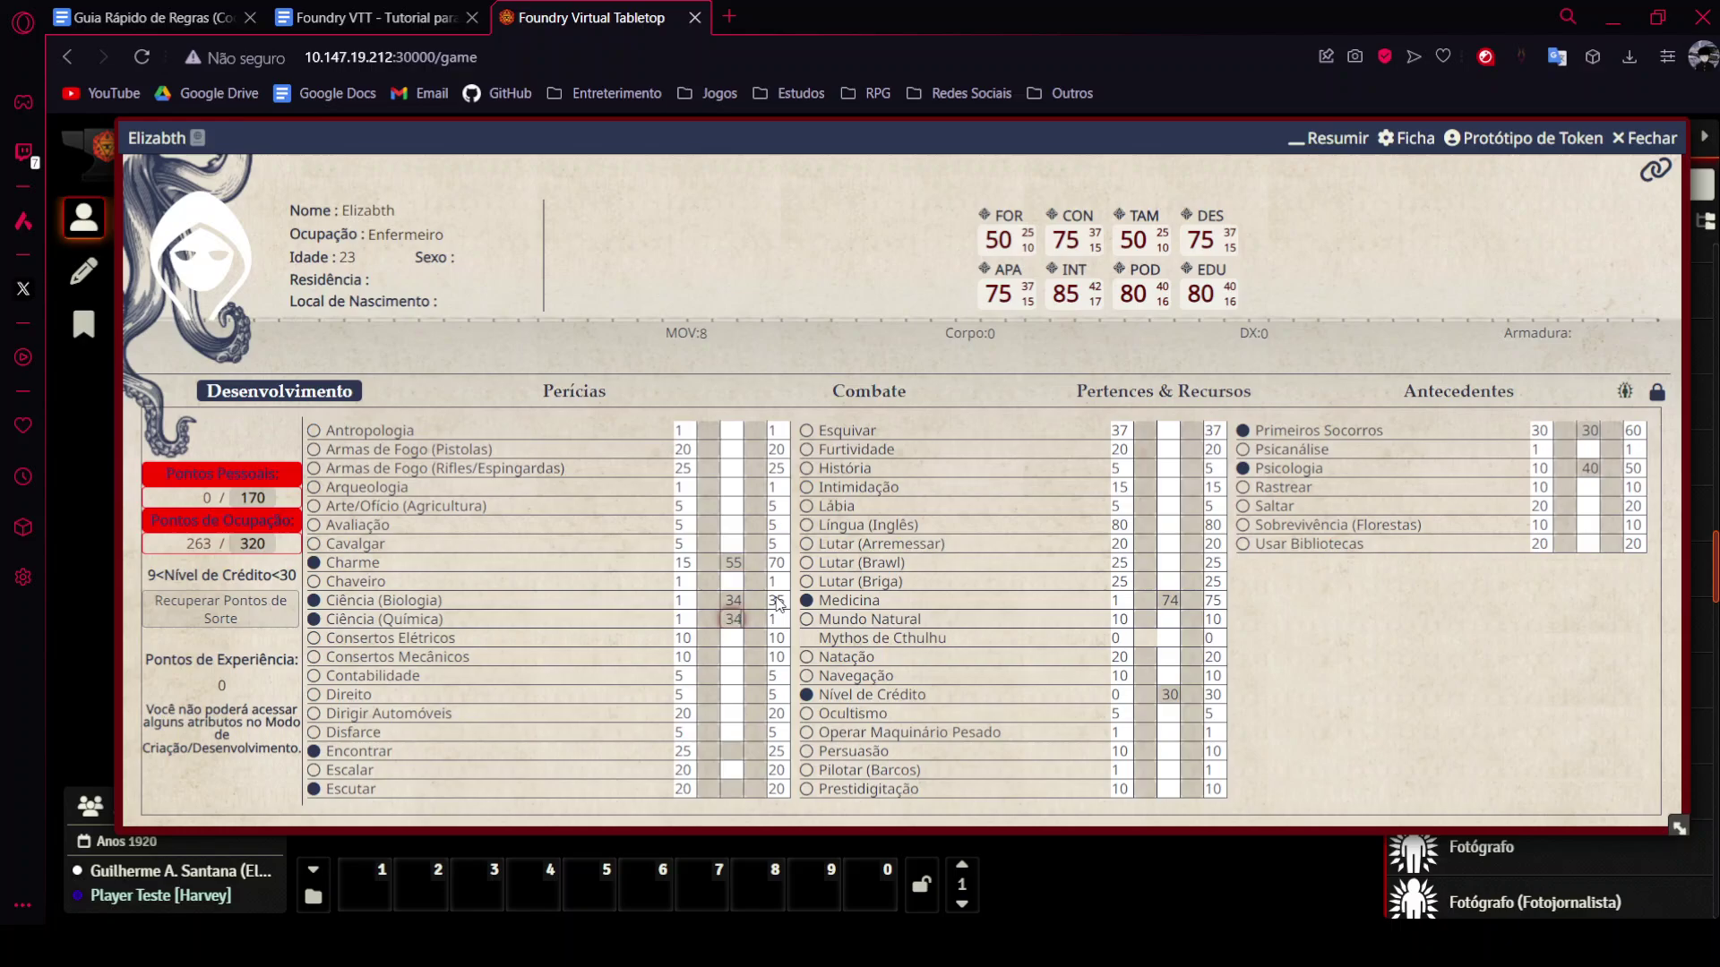
pyautogui.press('Return')
# Allocate 10 occupation points to the Encontrar skill.
pyautogui.click(731, 749)
pyautogui.click(679, 811)
pyautogui.click(708, 789)
pyautogui.click(734, 749)
pyautogui.write('13')
pyautogui.press('Return')
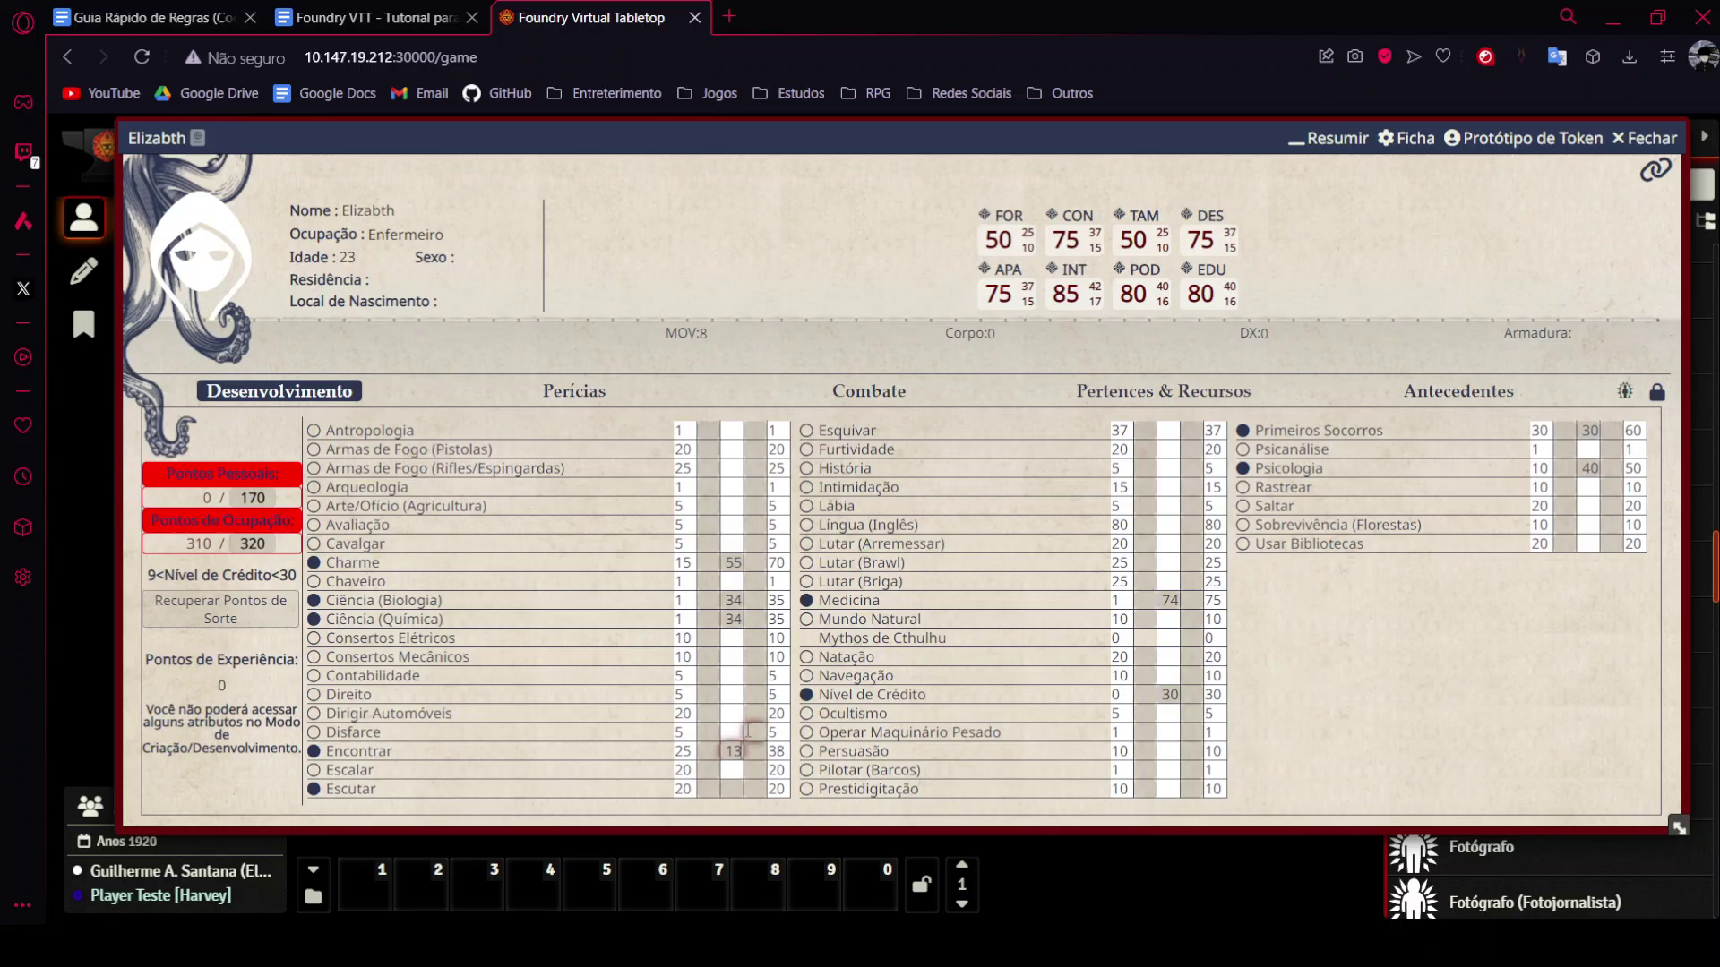
pyautogui.press('BackSpace')
pyautogui.write('0')
# Allocate 13 occupation points to the Escutar skill.
pyautogui.click(732, 788)
pyautogui.click(862, 650)
pyautogui.click(732, 788)
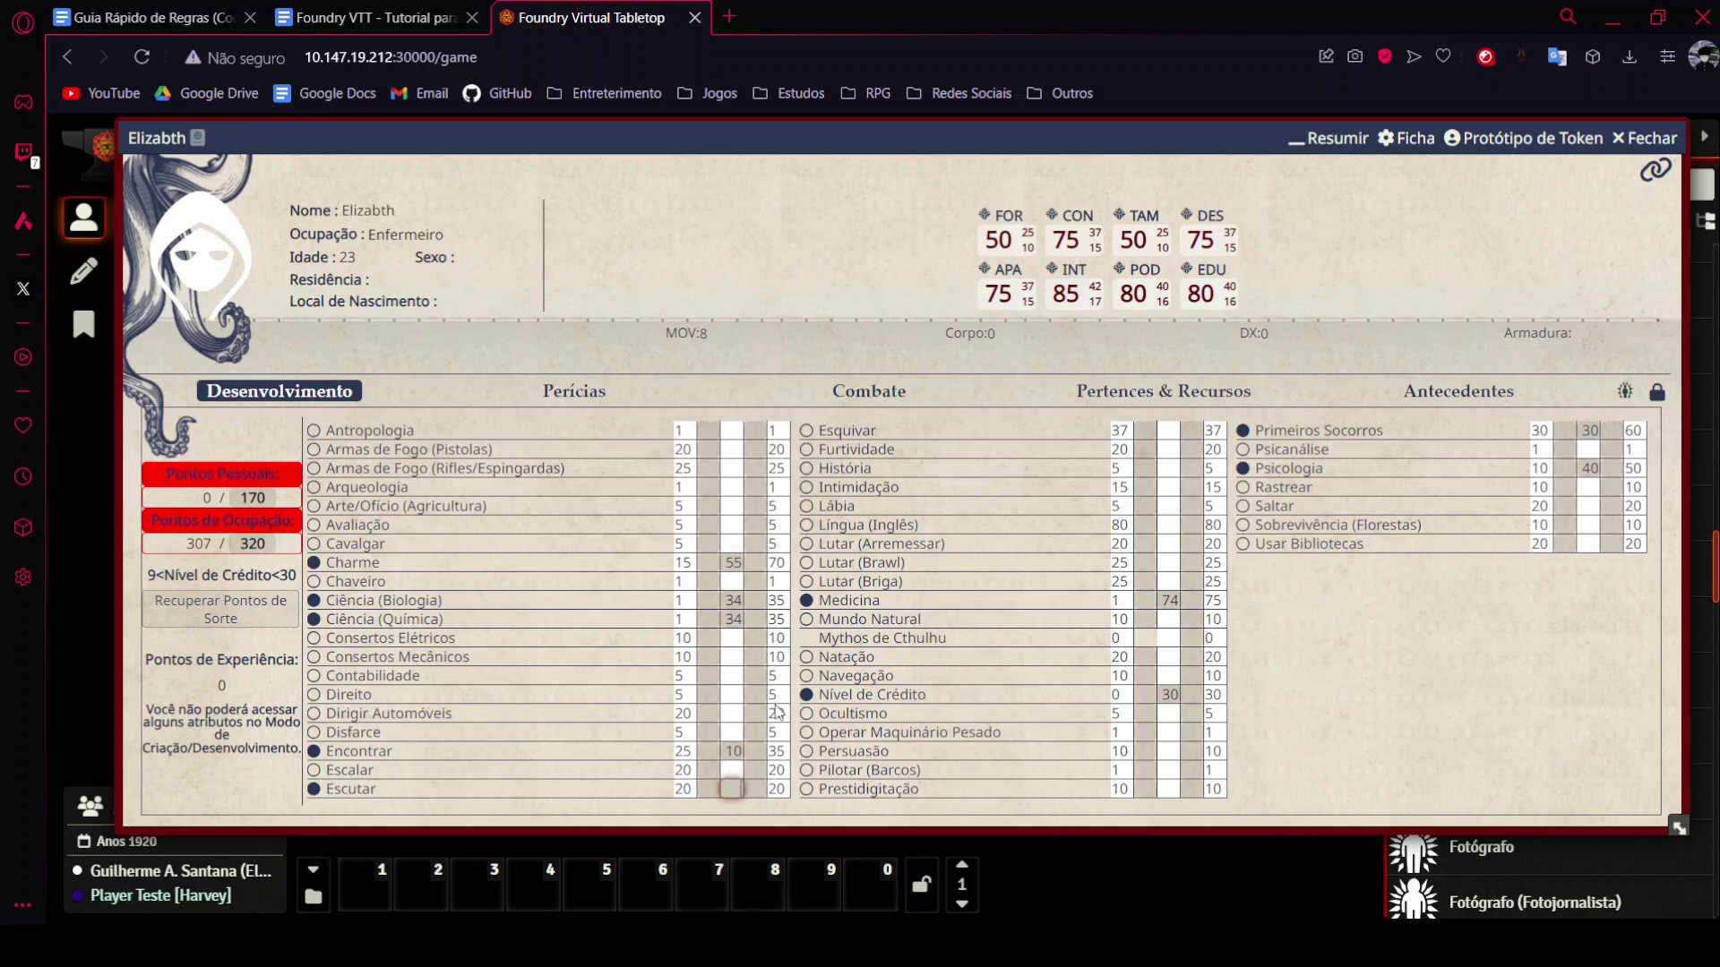
pyautogui.write('12')
pyautogui.write('3')
pyautogui.press('Return')
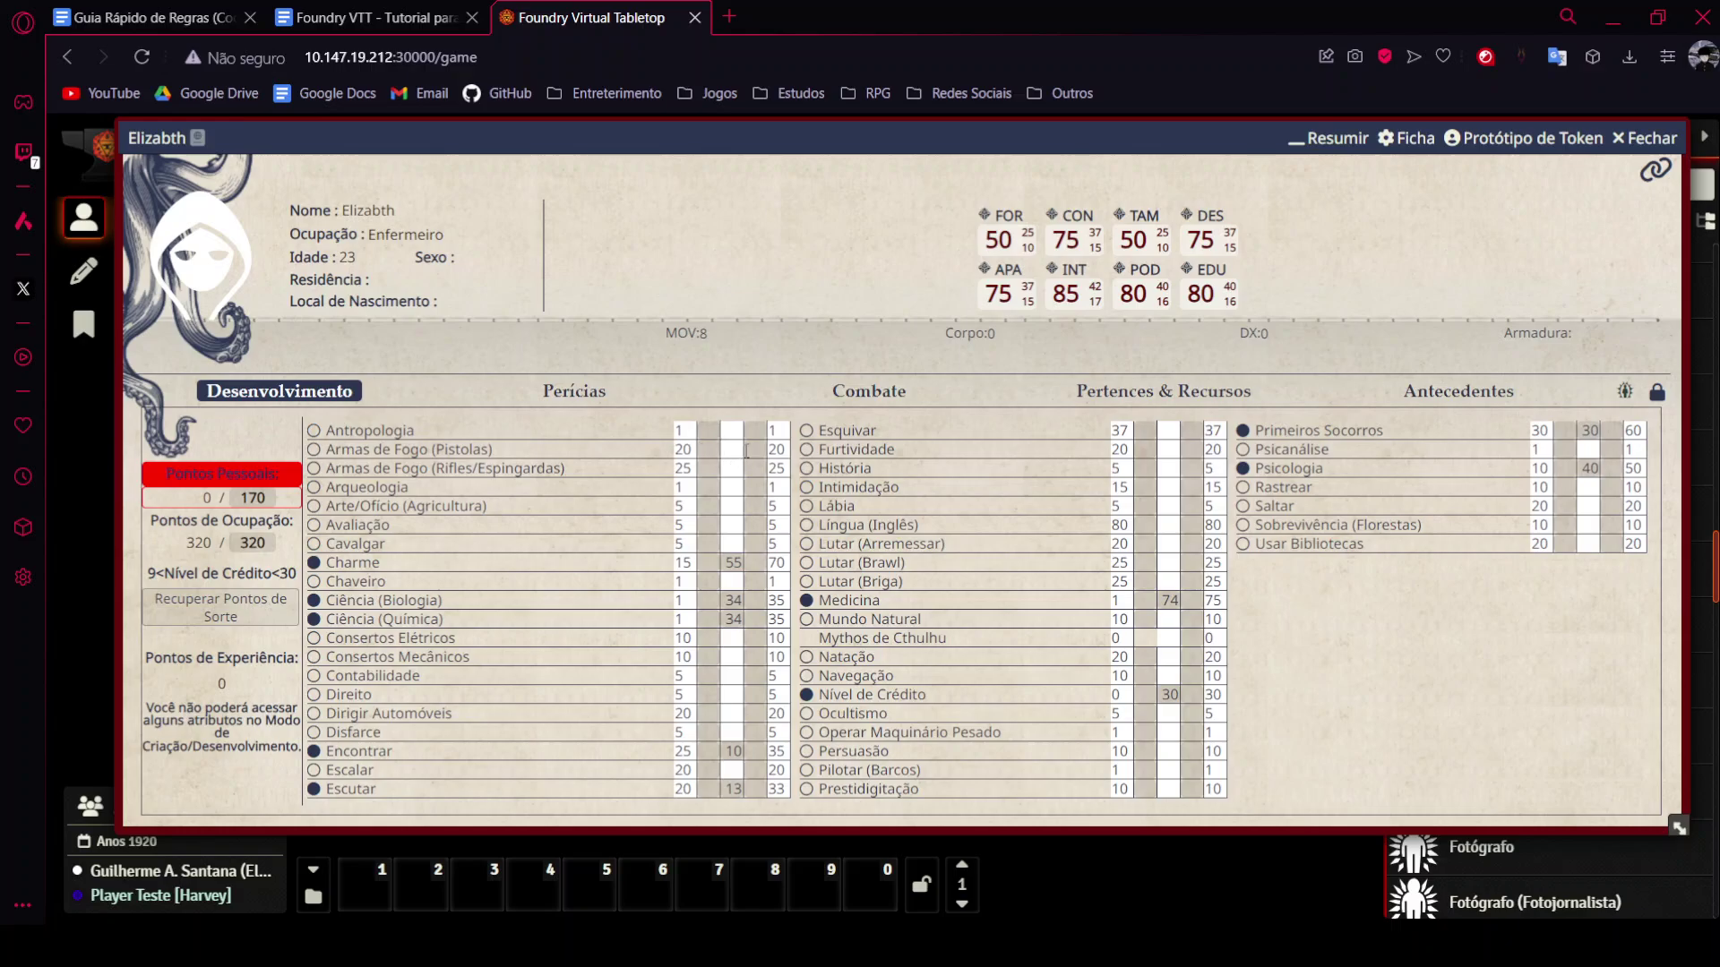
# Allocate personal points: 40 to Armas de Fogo (Pistolas), 30 to Esquivar and 25 to Lutar (Briga).
pyautogui.click(708, 450)
pyautogui.write('40')
pyautogui.press('Return')
pyautogui.click(1145, 429)
pyautogui.write('30')
pyautogui.press('Return')
pyautogui.click(1144, 583)
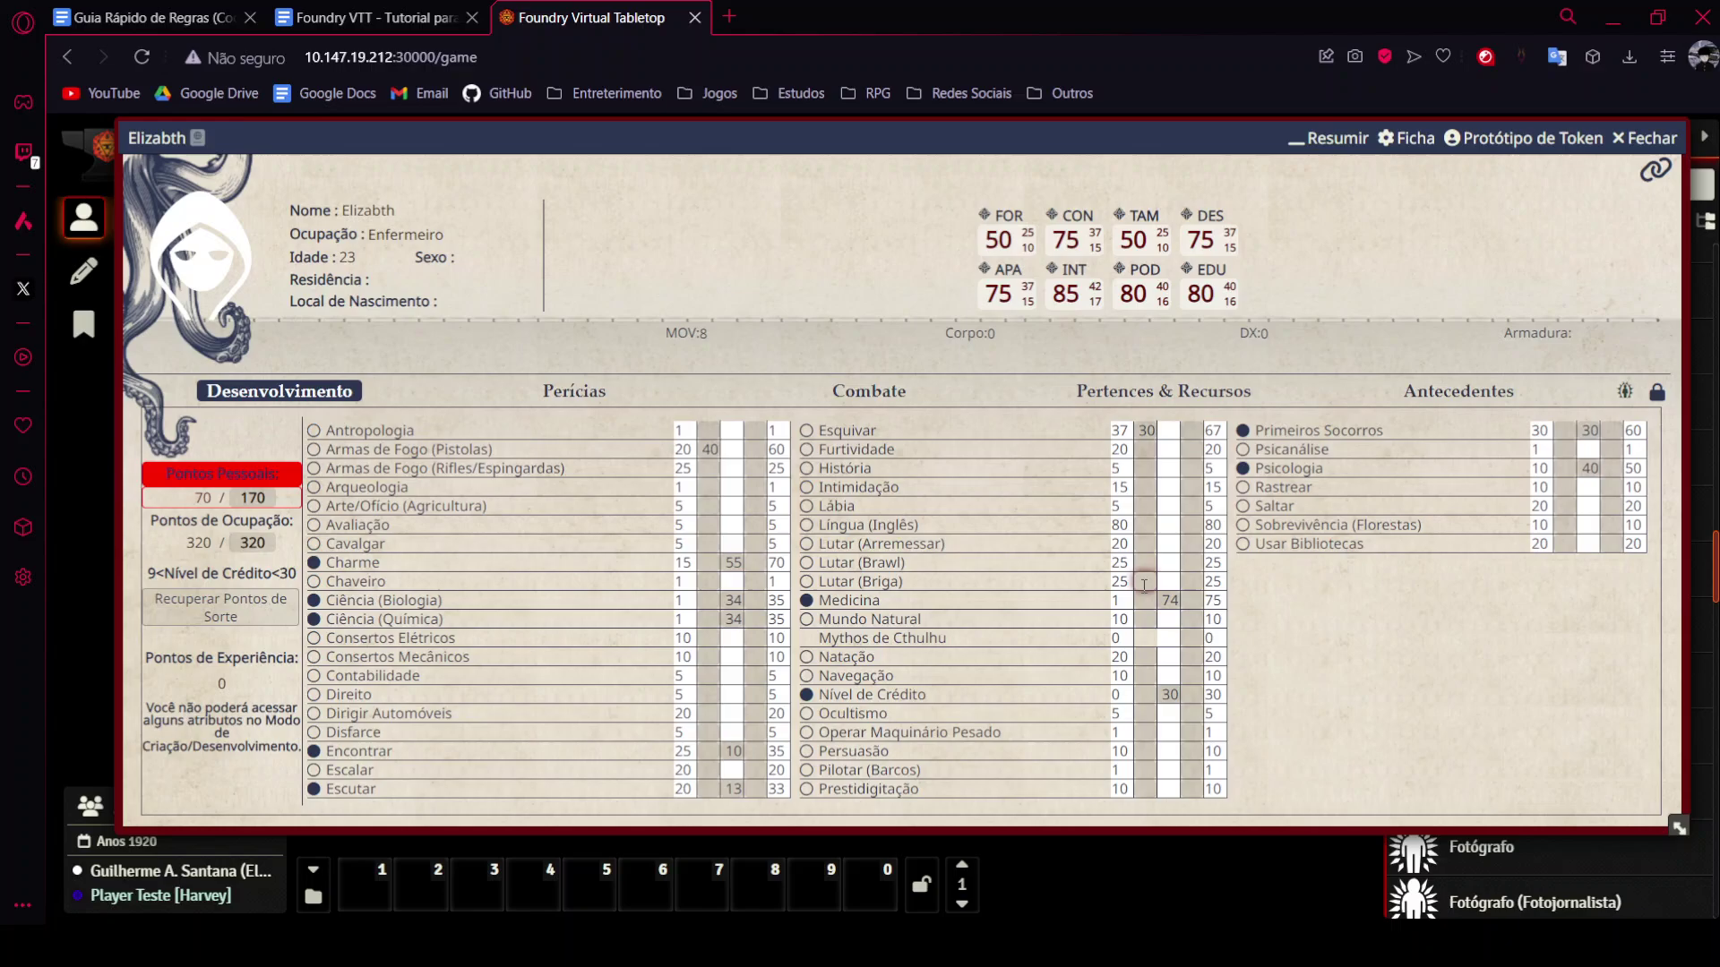
pyautogui.write('25')
# Allocate 20 personal points to Usar Bibliotecas and 10 to Ocultismo.
pyautogui.click(1456, 619)
pyautogui.write('20')
pyautogui.press('Return')
pyautogui.click(1144, 713)
pyautogui.write('10')
pyautogui.press('Return')
# Allocate 19 personal points to Chaveiro and 10 to Consertos Elétricos.
pyautogui.click(707, 582)
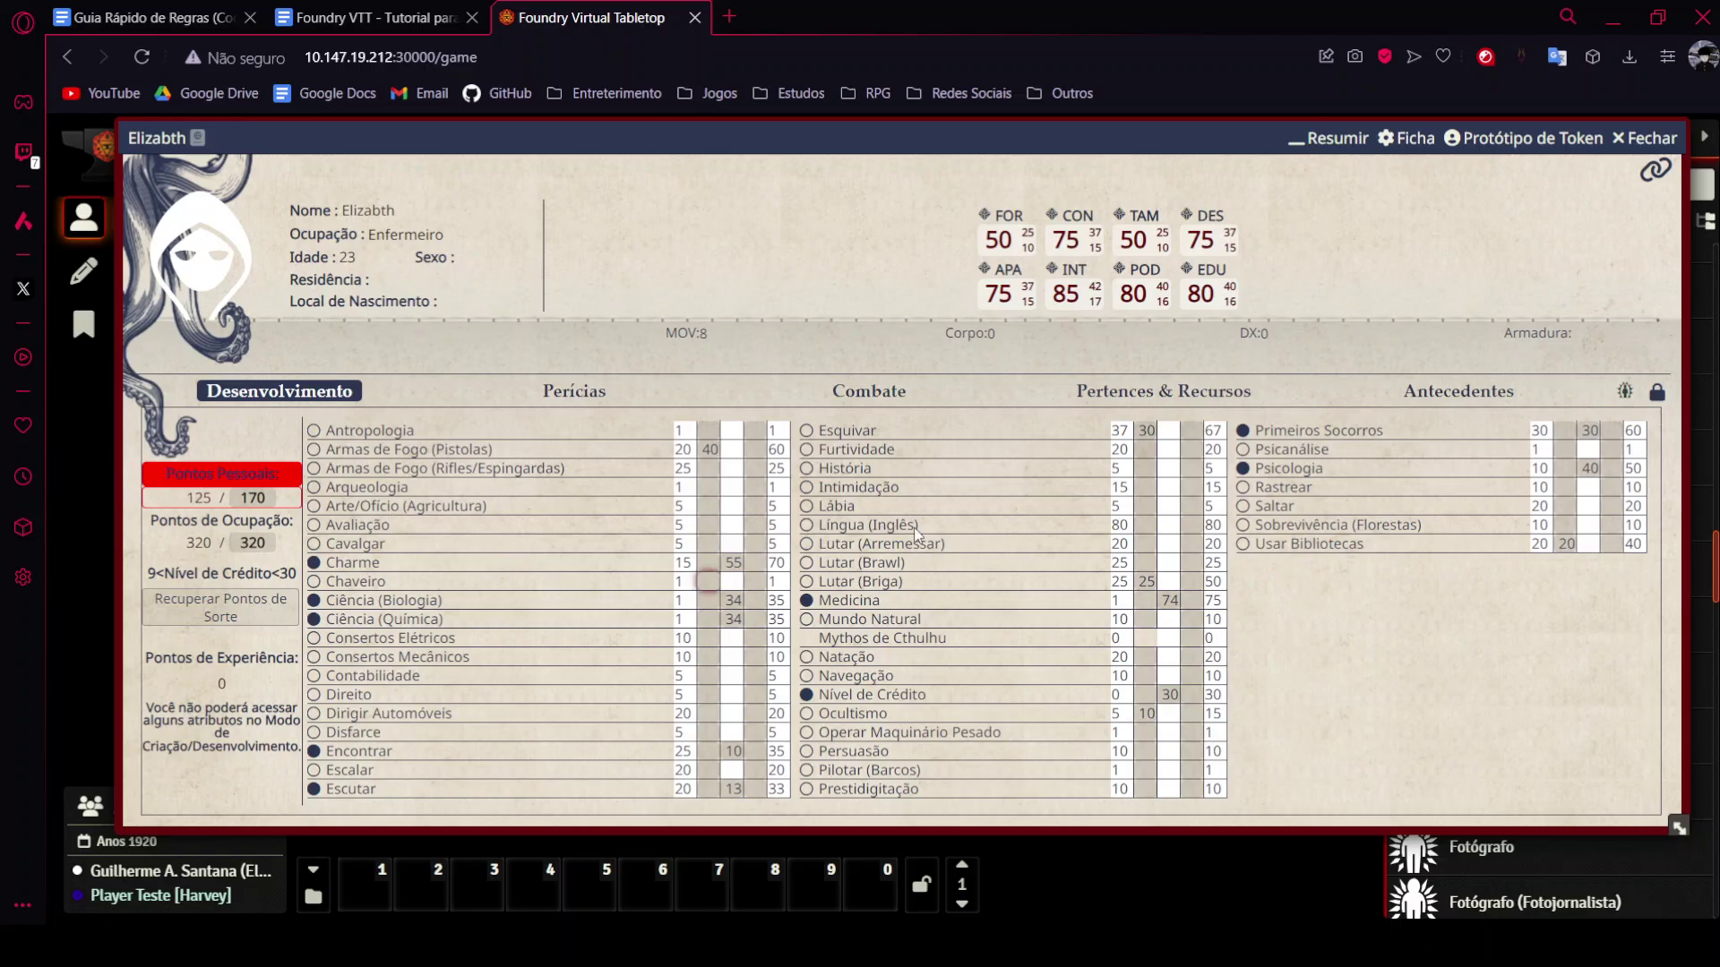
pyautogui.write('19')
pyautogui.press('Return')
pyautogui.click(712, 638)
pyautogui.write('10')
pyautogui.press('Return')
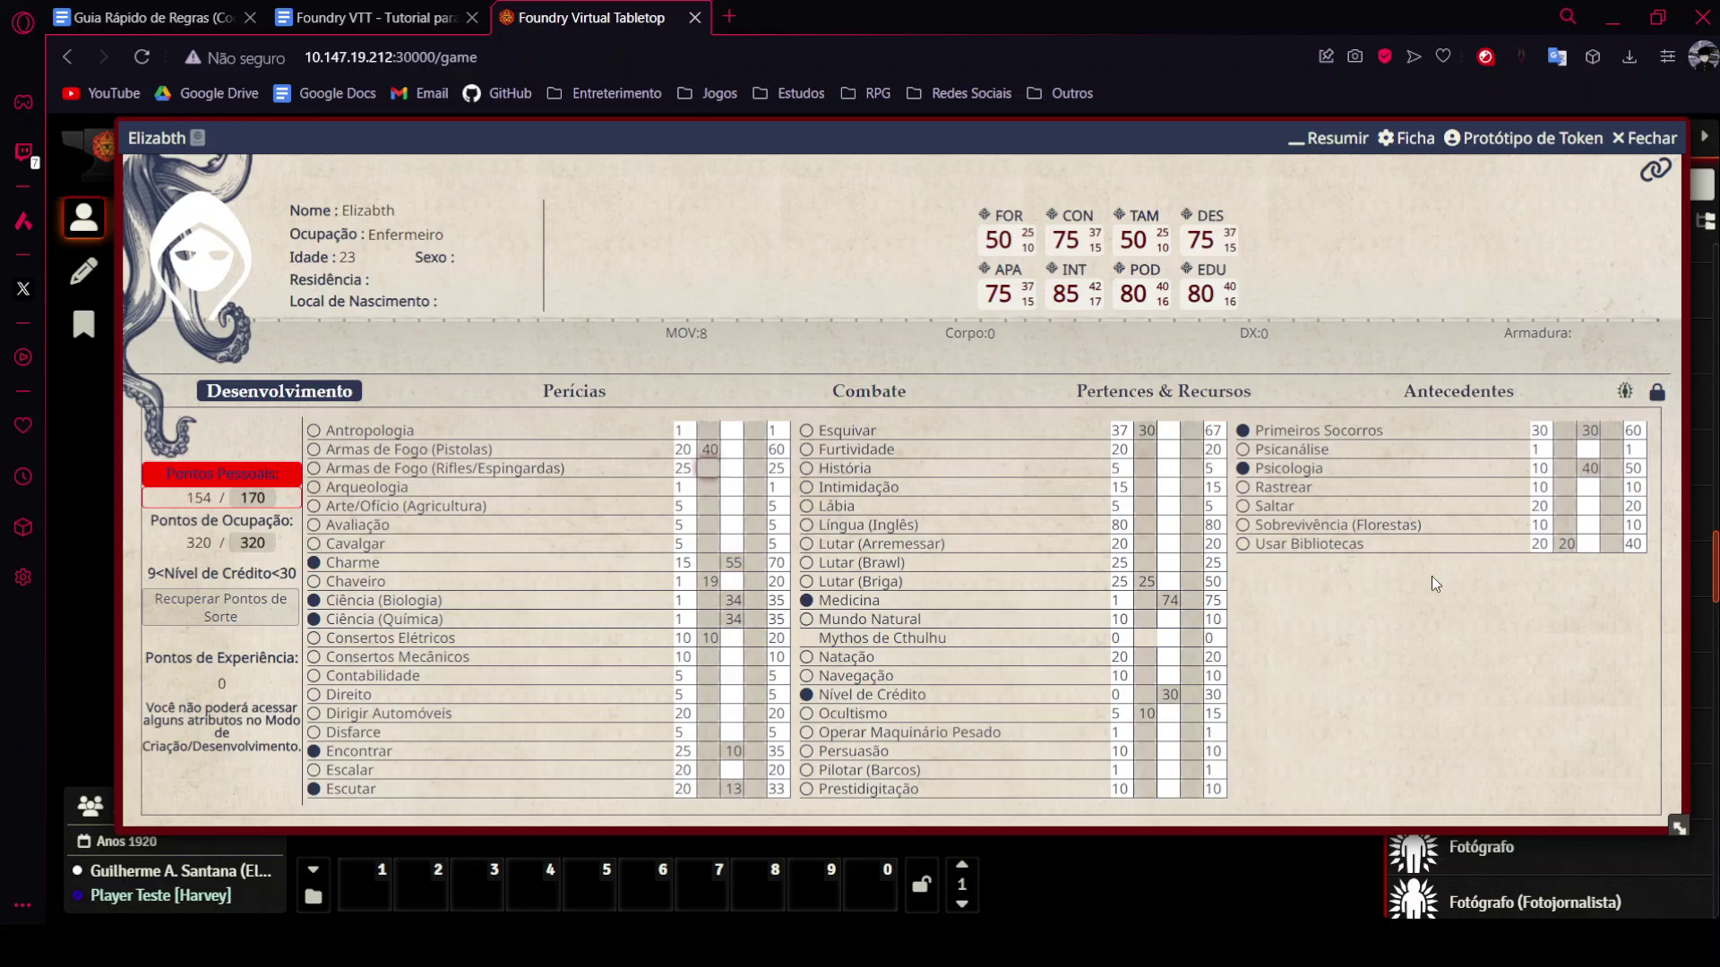
# Allocate 15 personal points to Armas de Fogo (Rifles/Espingardas) and 1 to Dirigir Automóveis.
pyautogui.write('15')
pyautogui.press('Return')
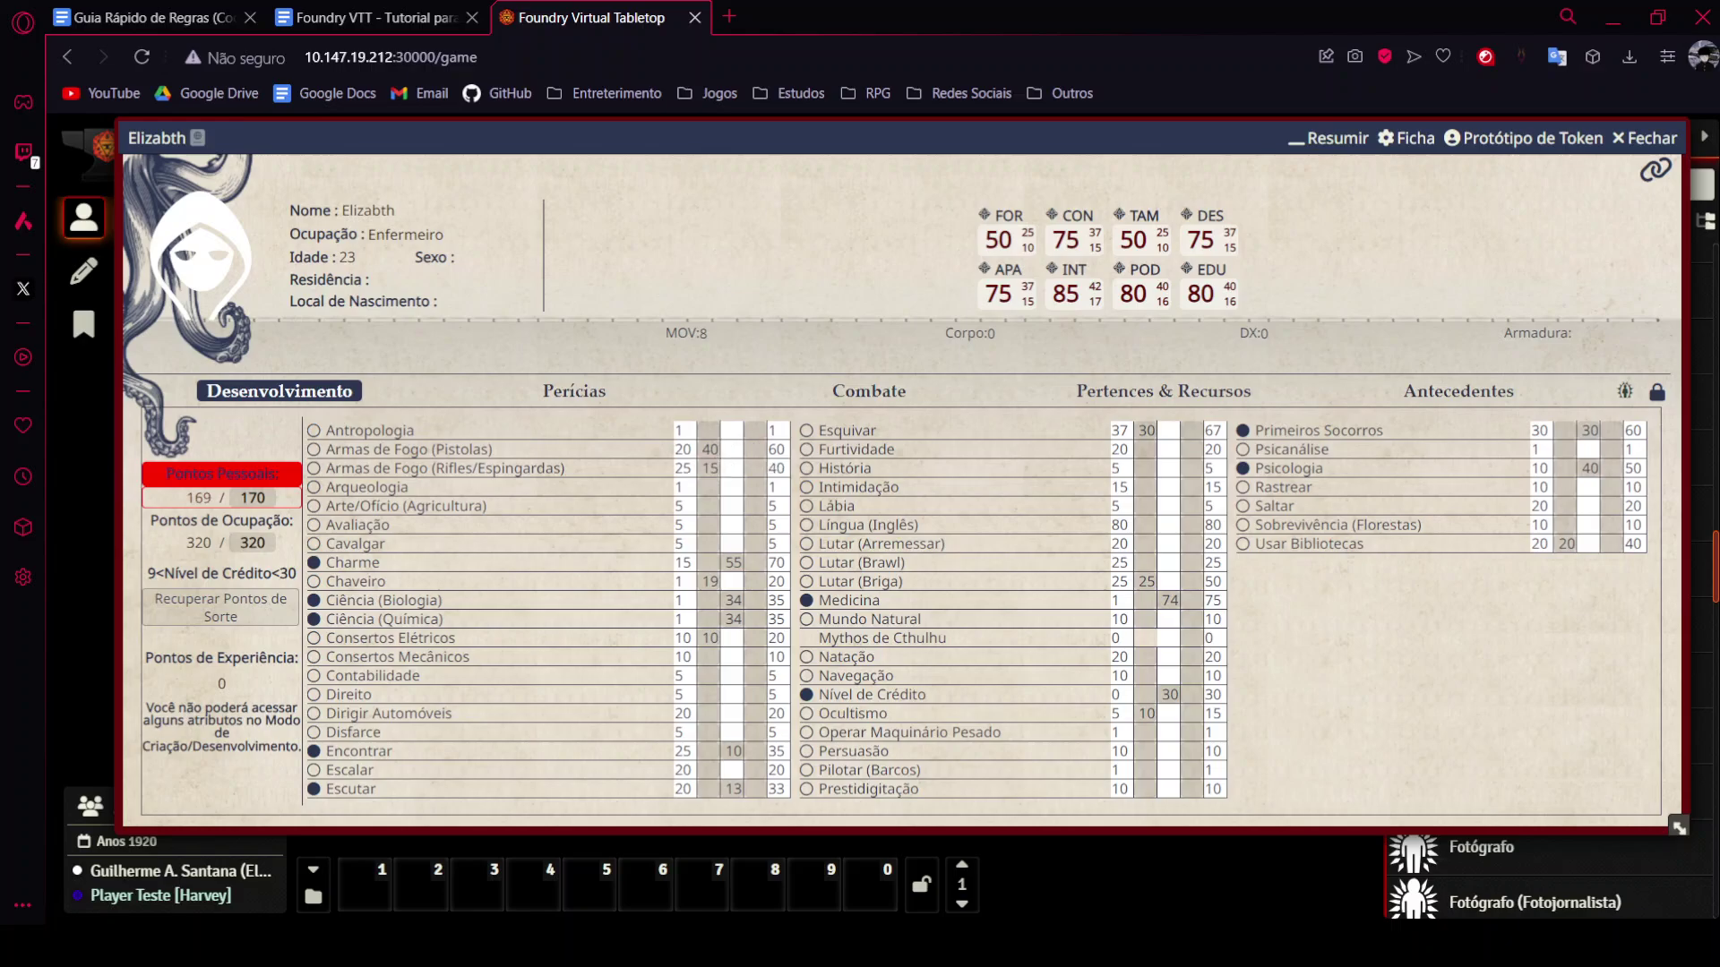
pyautogui.click(1193, 638)
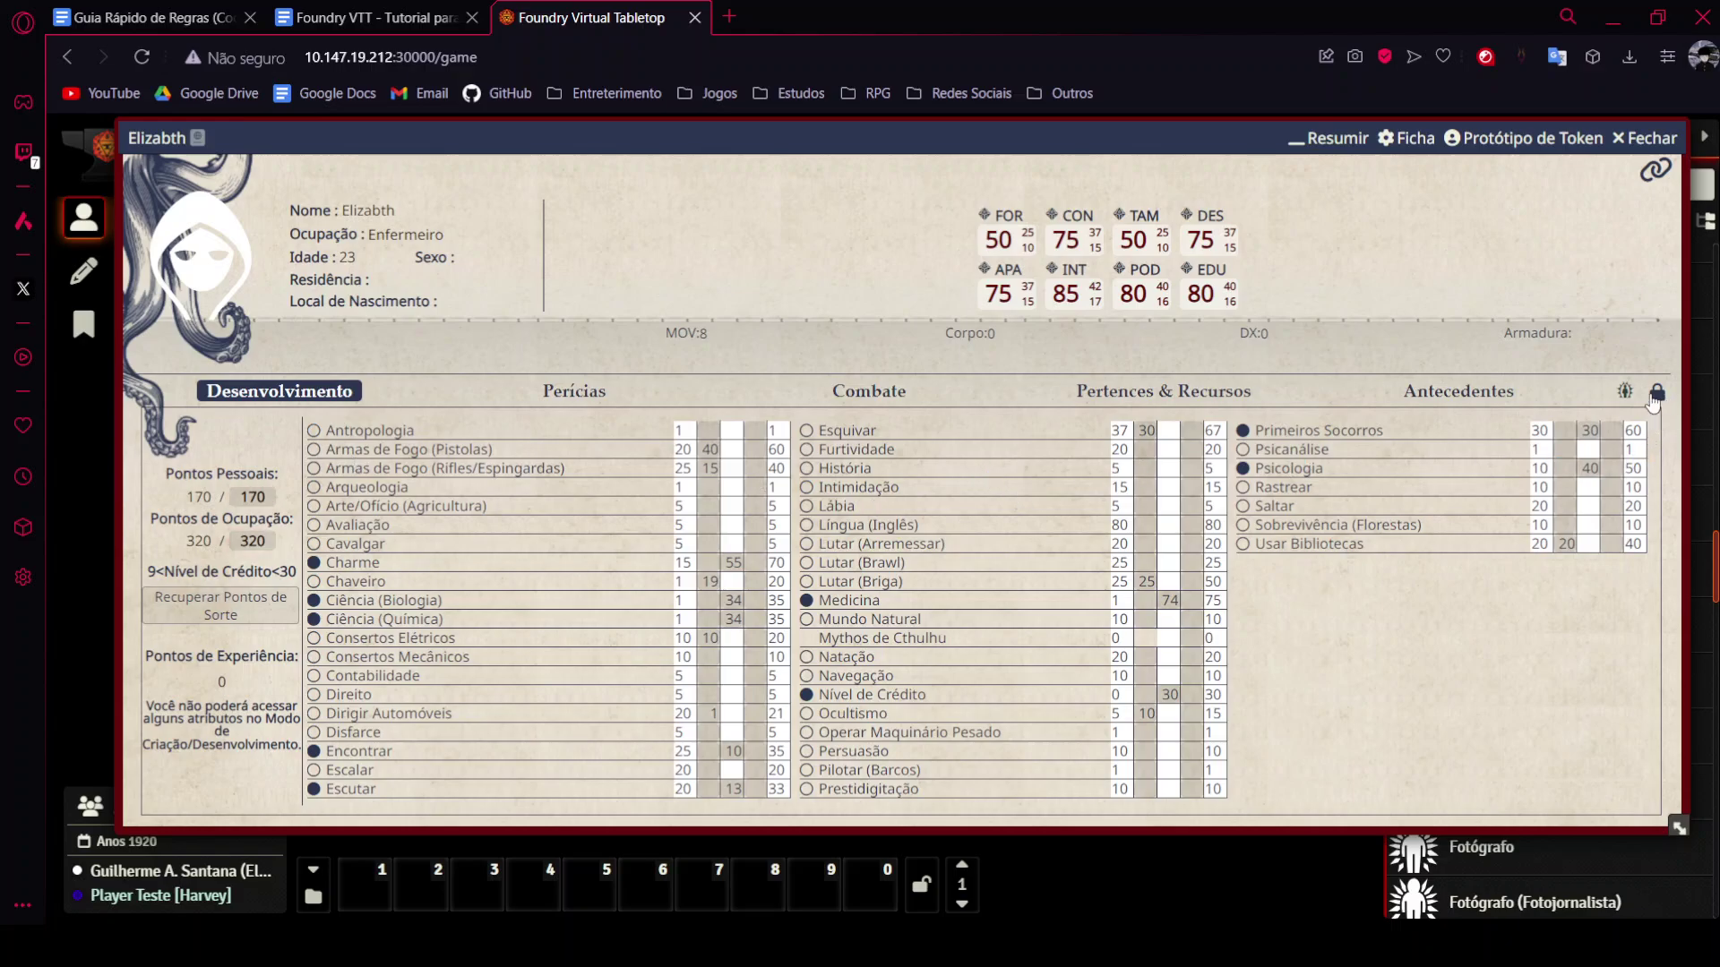
# Show the Perícias section, narrow the character sheet and switch it to the Combate section.
pyautogui.click(574, 391)
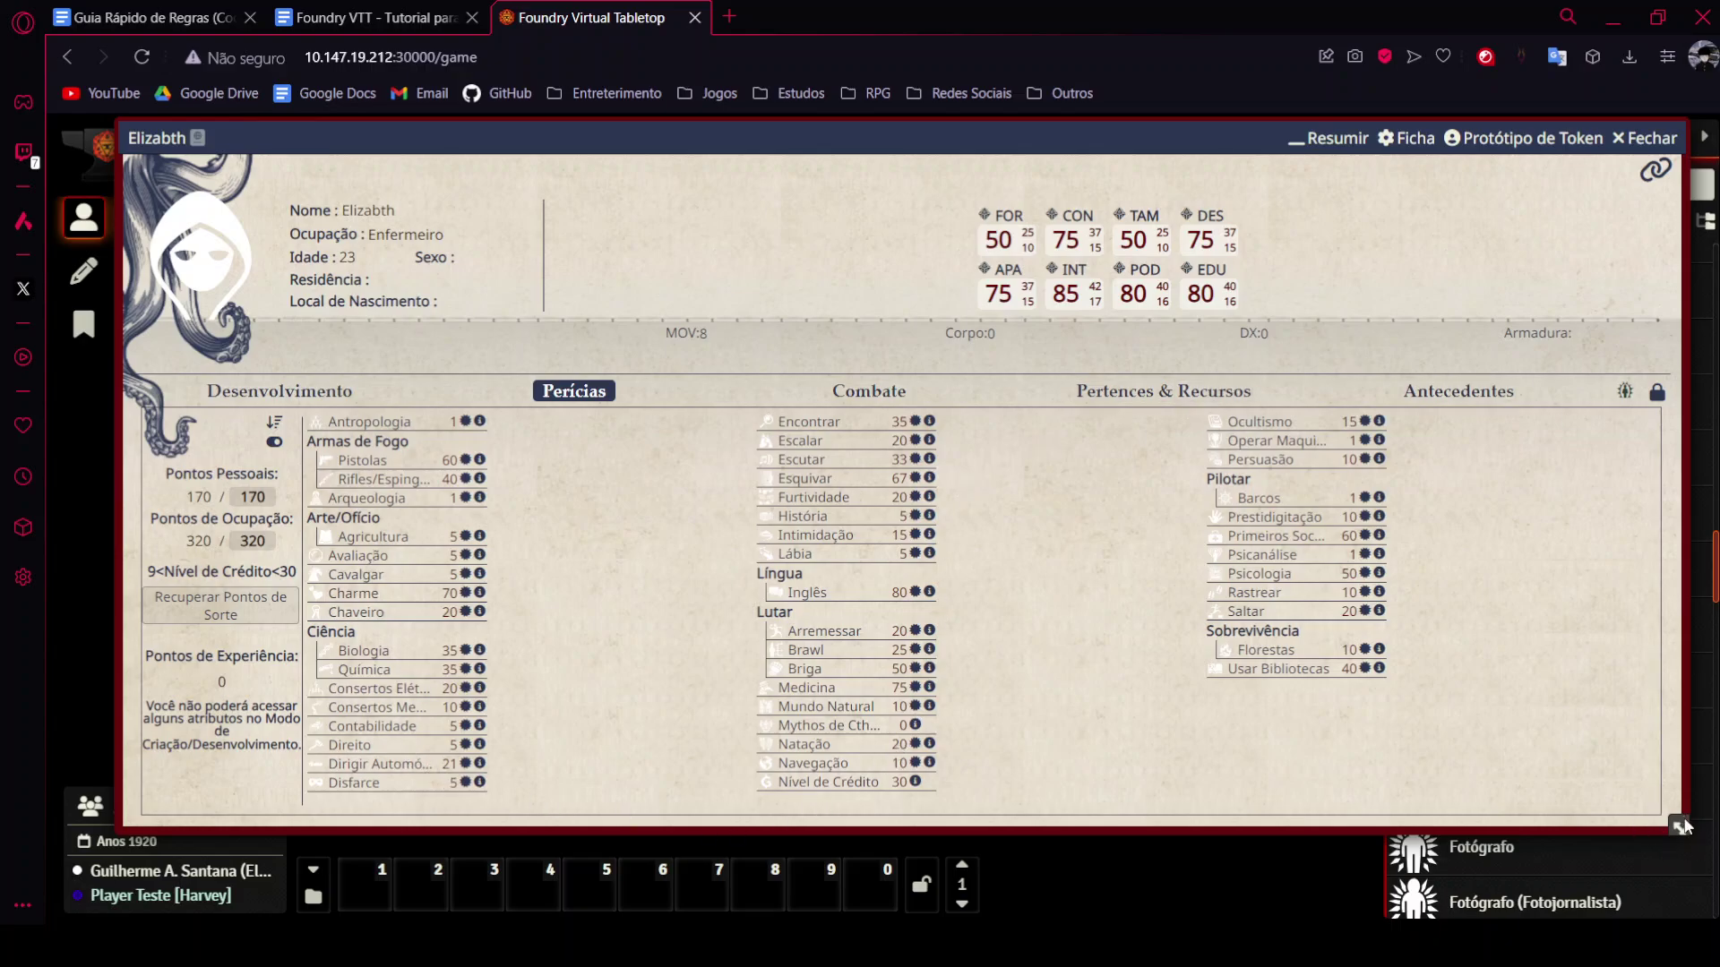
pyautogui.moveTo(1682, 826); pyautogui.dragTo(1252, 708)
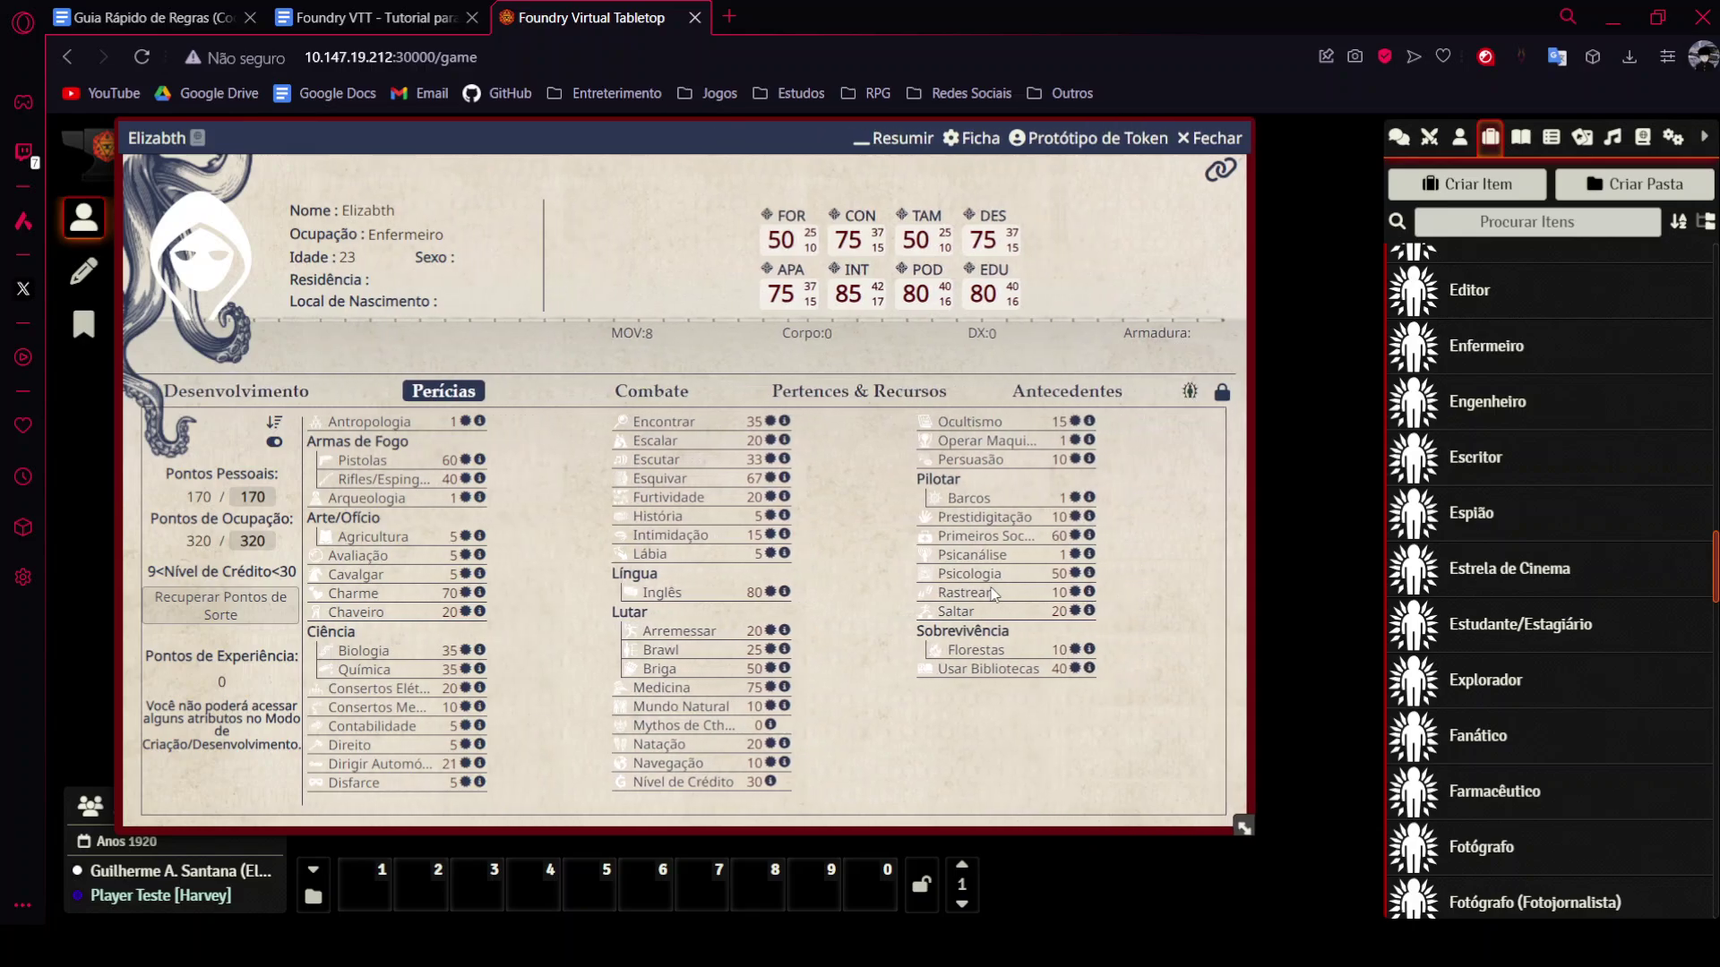
pyautogui.click(663, 393)
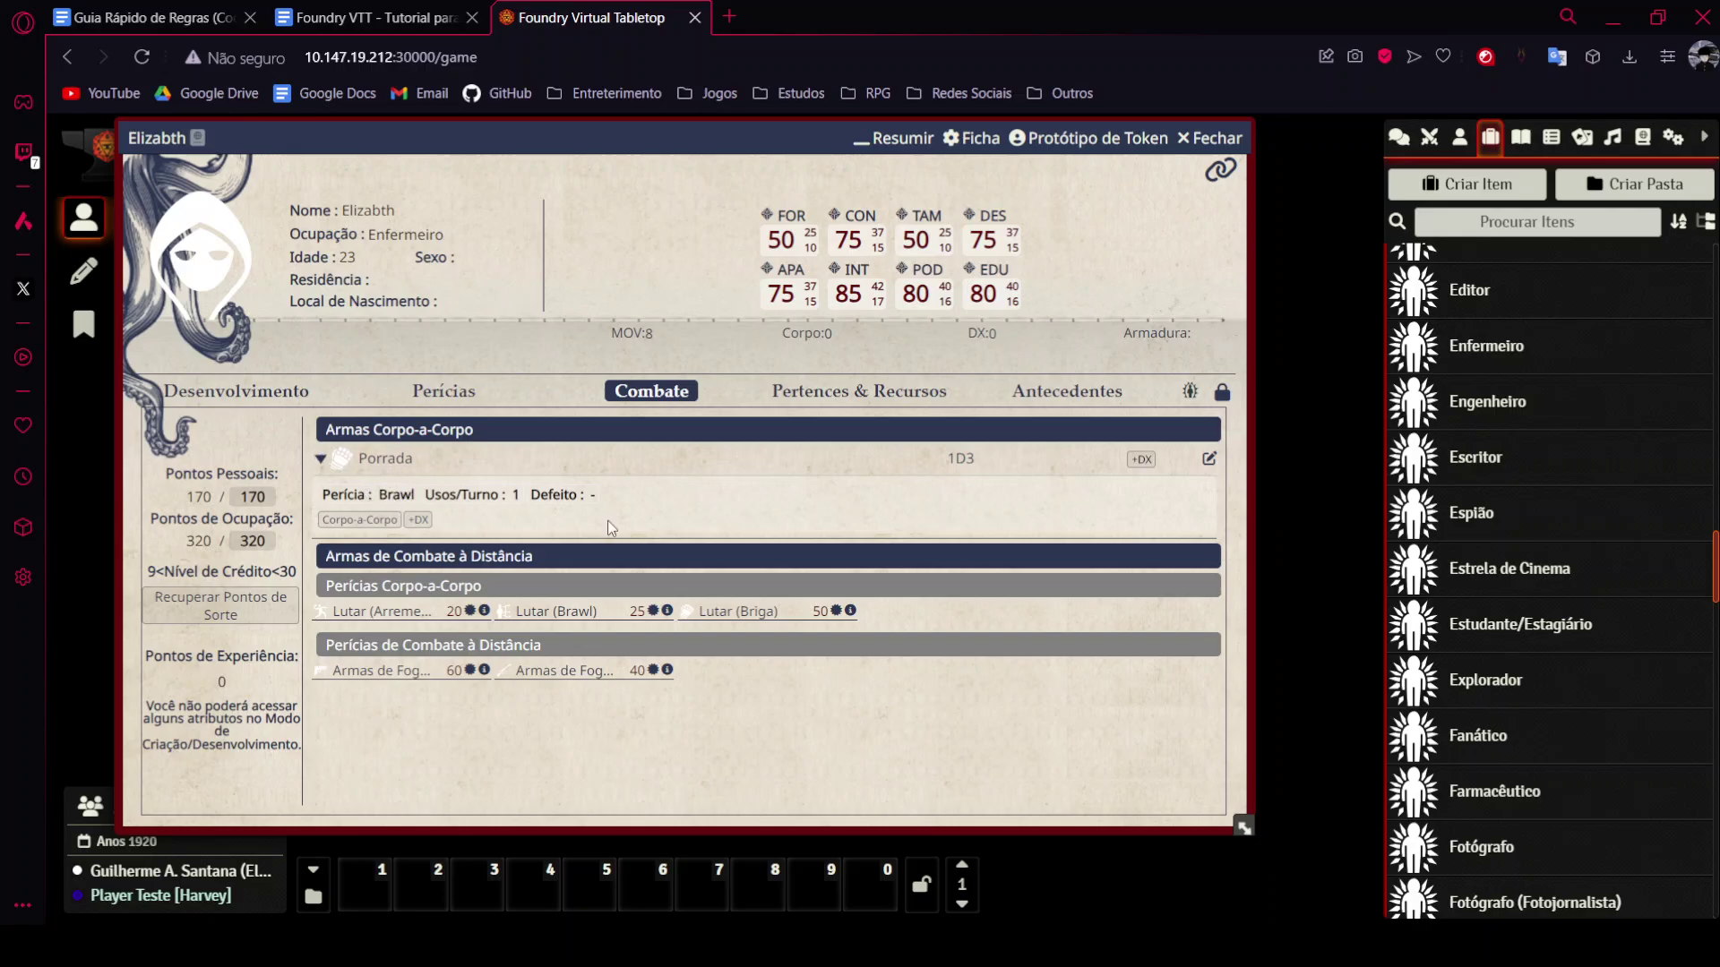
# Unlock the sheet, check which skill the Porrada weapon uses, and delete the Lutar (Brawl) skill.
pyautogui.click(1222, 394)
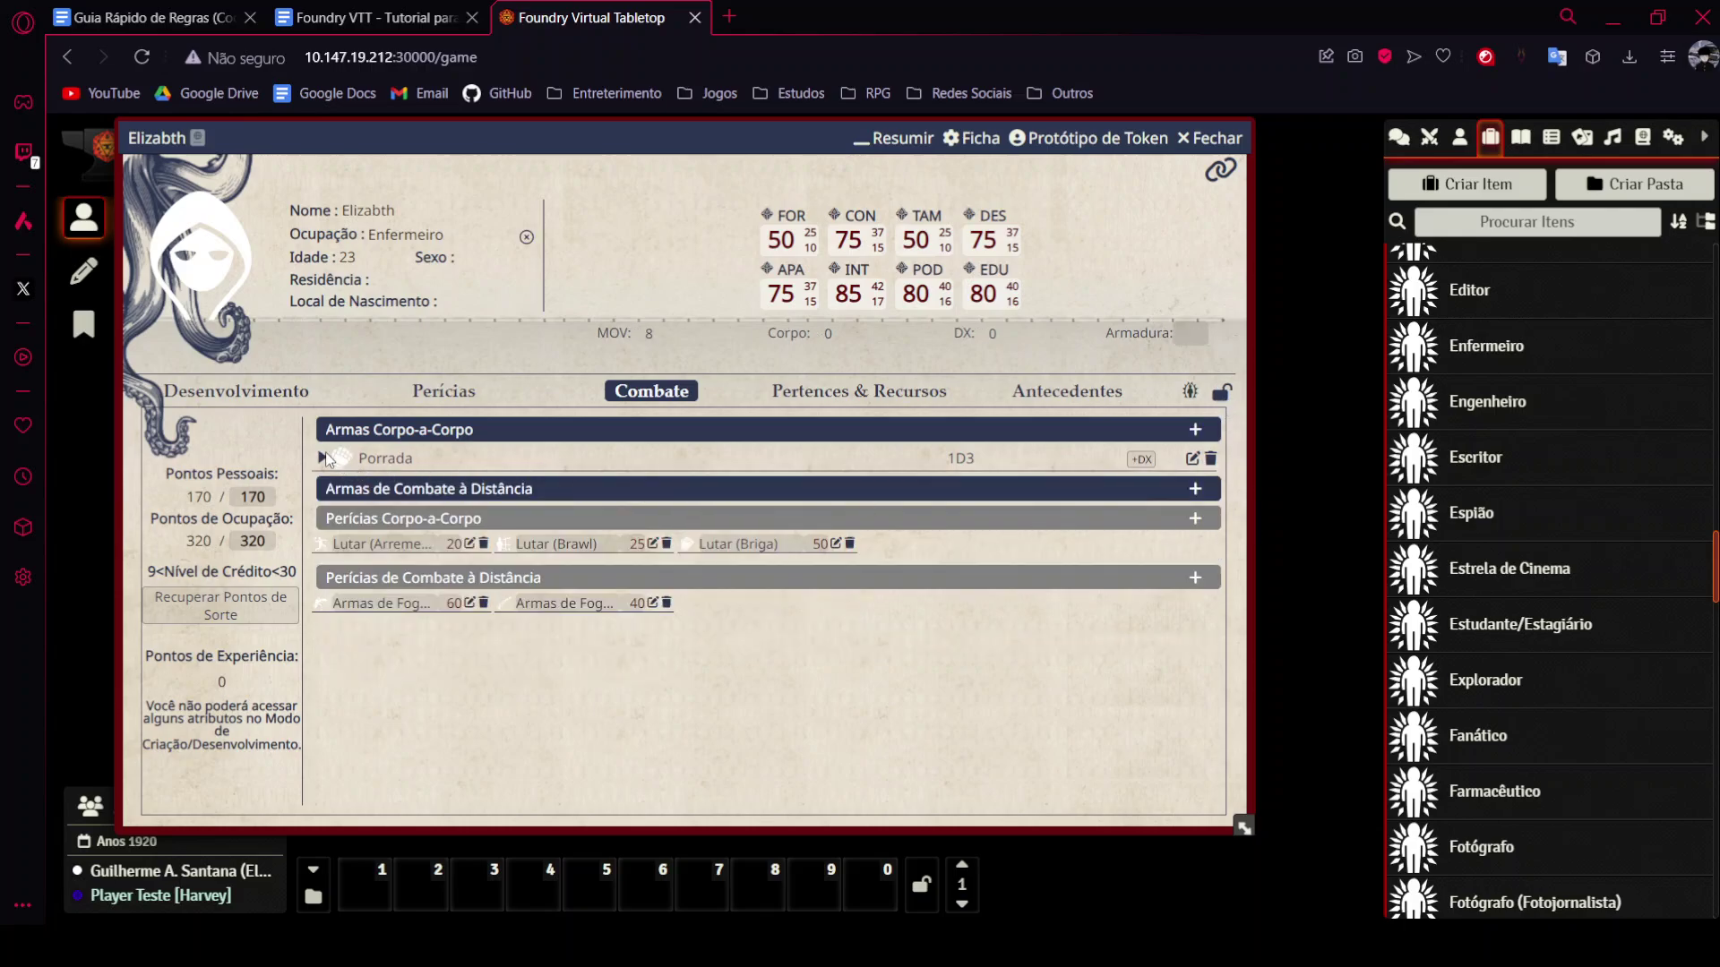
pyautogui.click(333, 458)
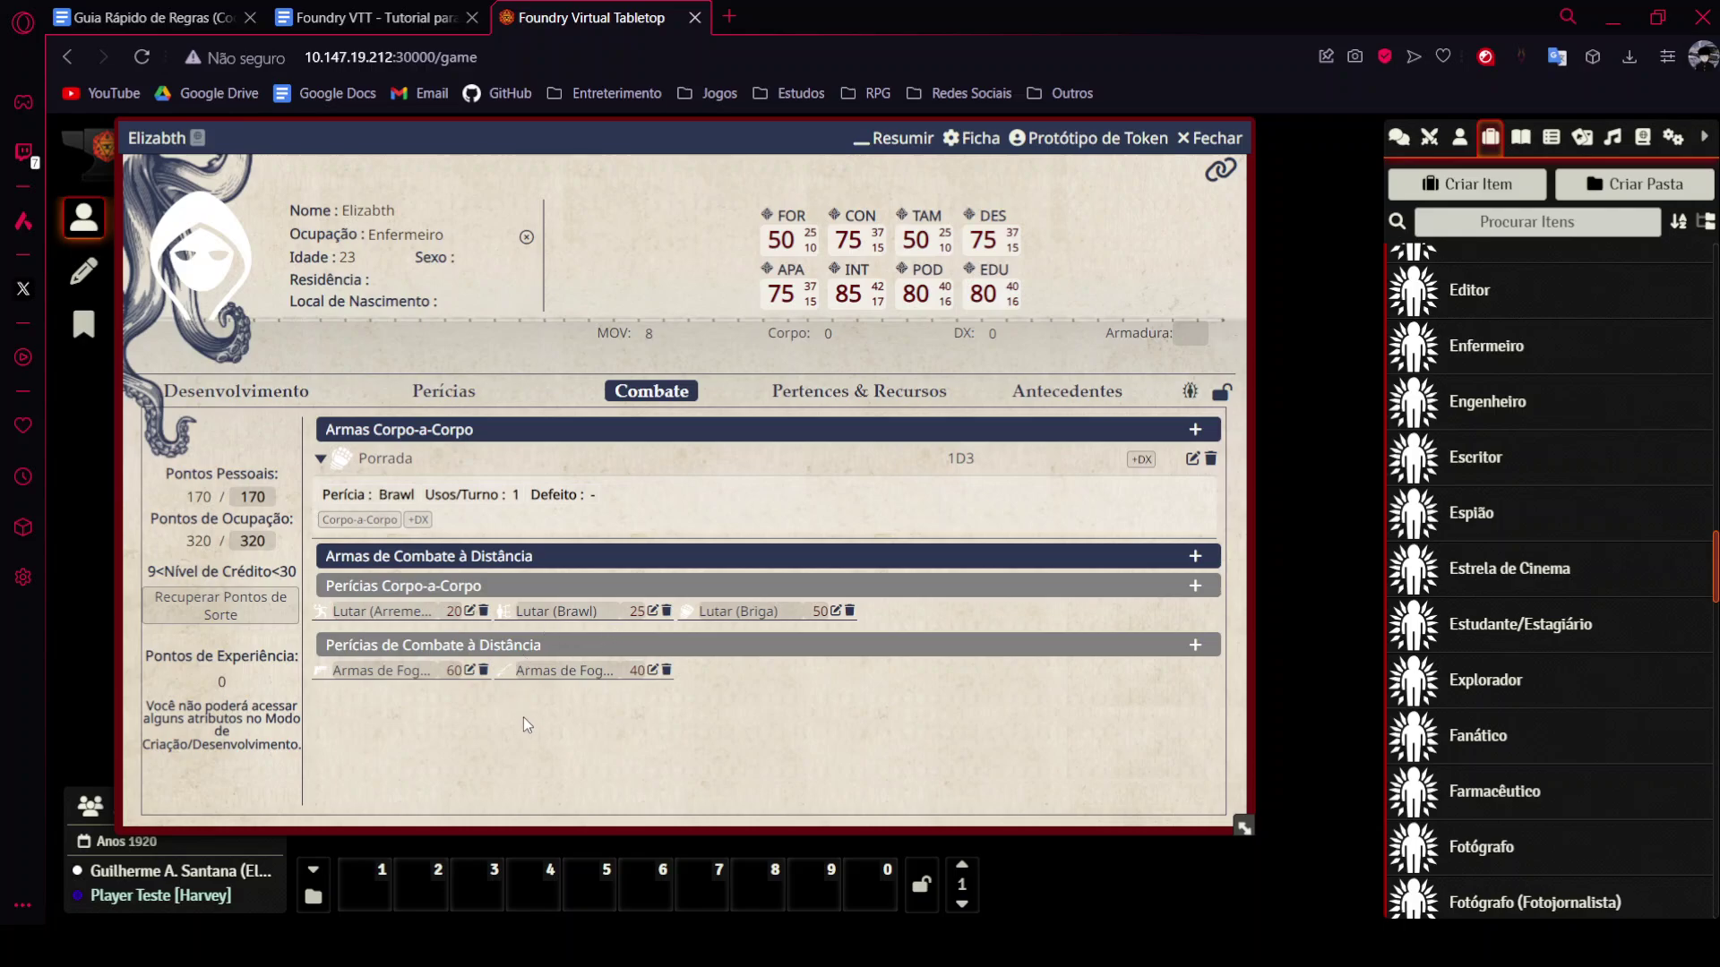
pyautogui.click(666, 611)
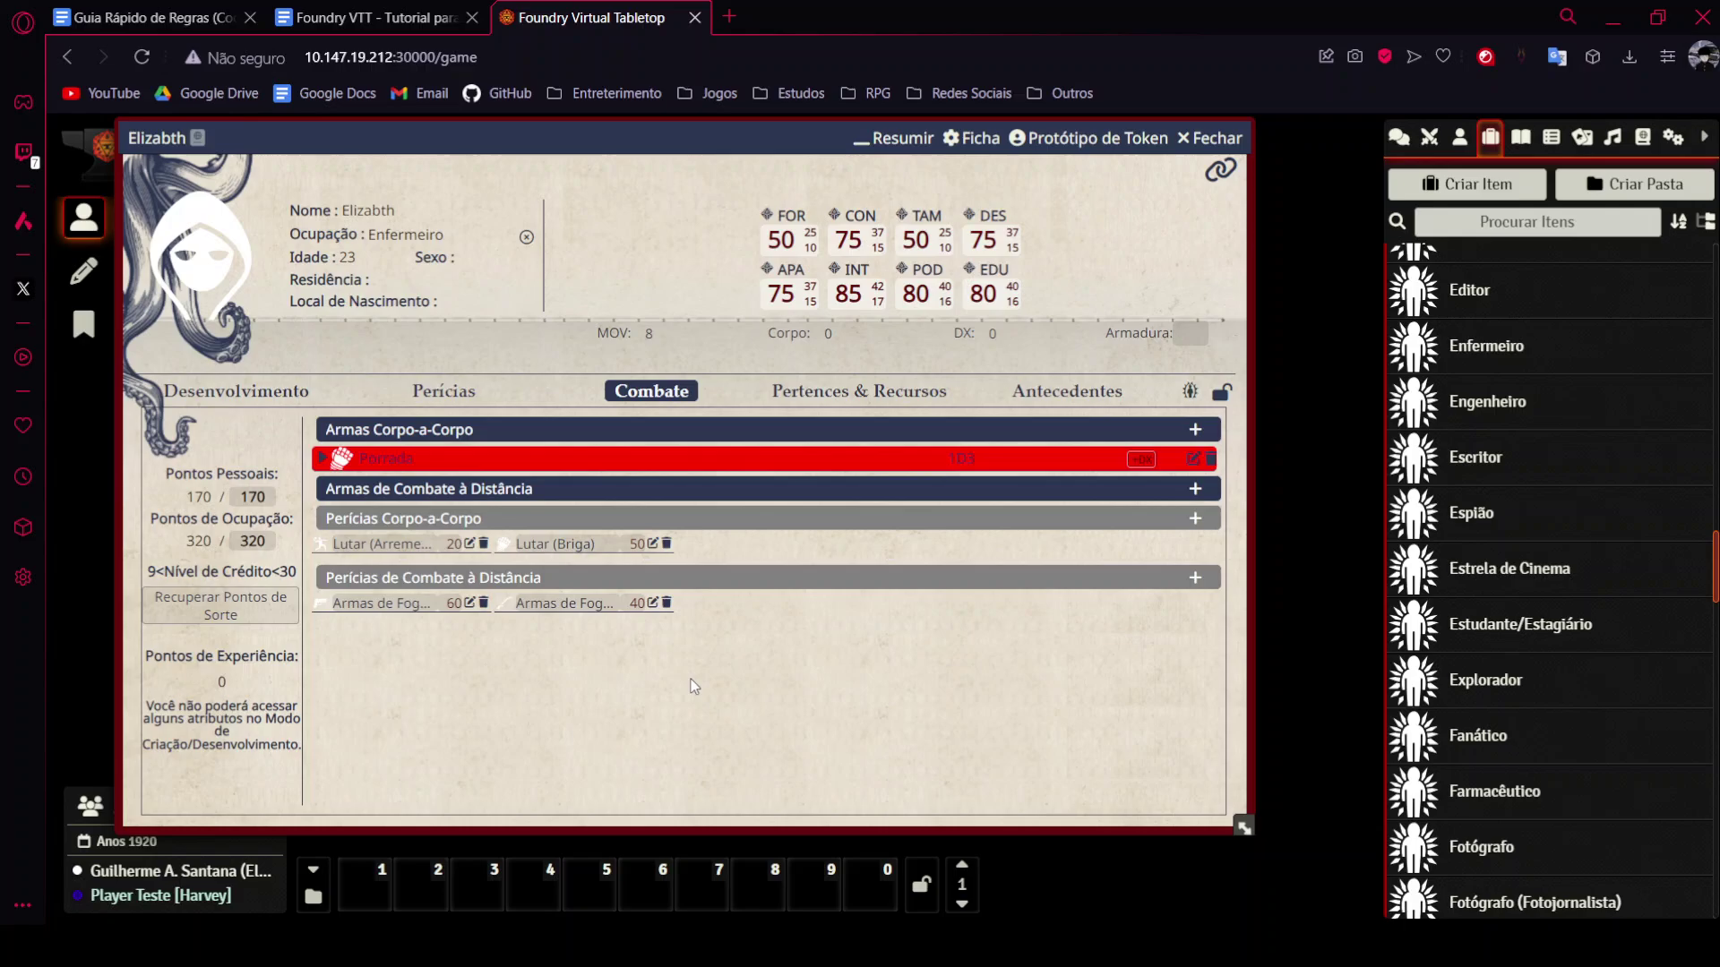
# Link the Porrada melee weapon to the Lutar (Briga) skill, relock the sheet and check the weapon's details.
pyautogui.click(327, 462)
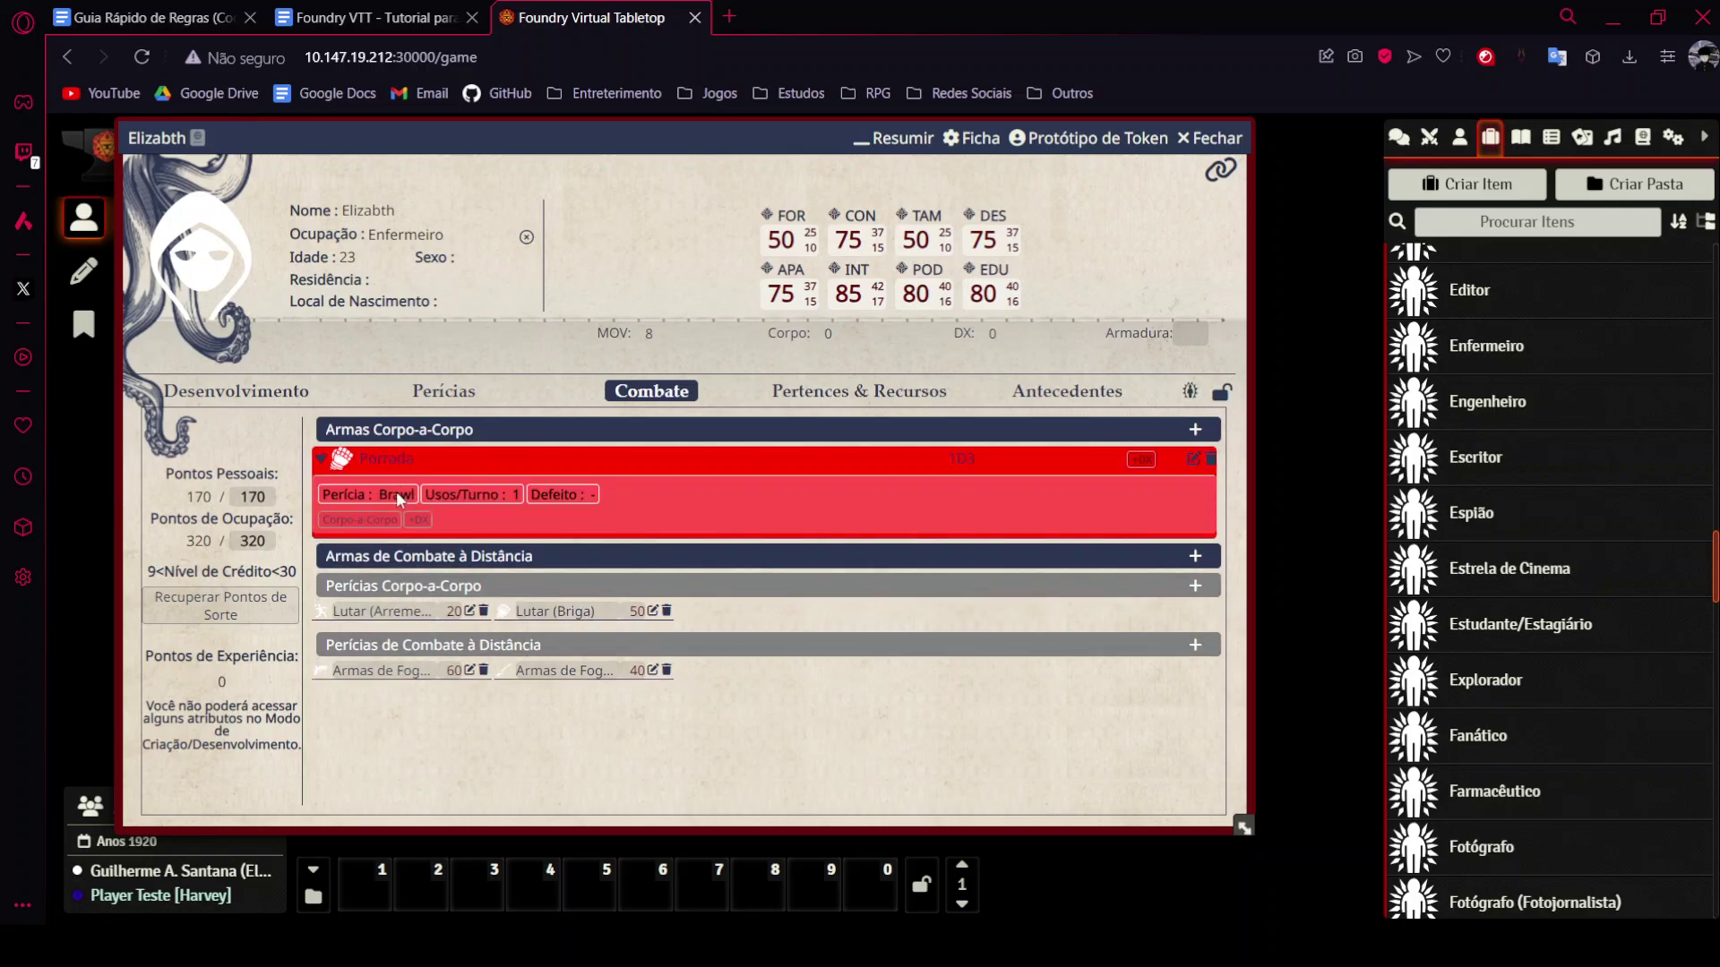
pyautogui.click(1192, 460)
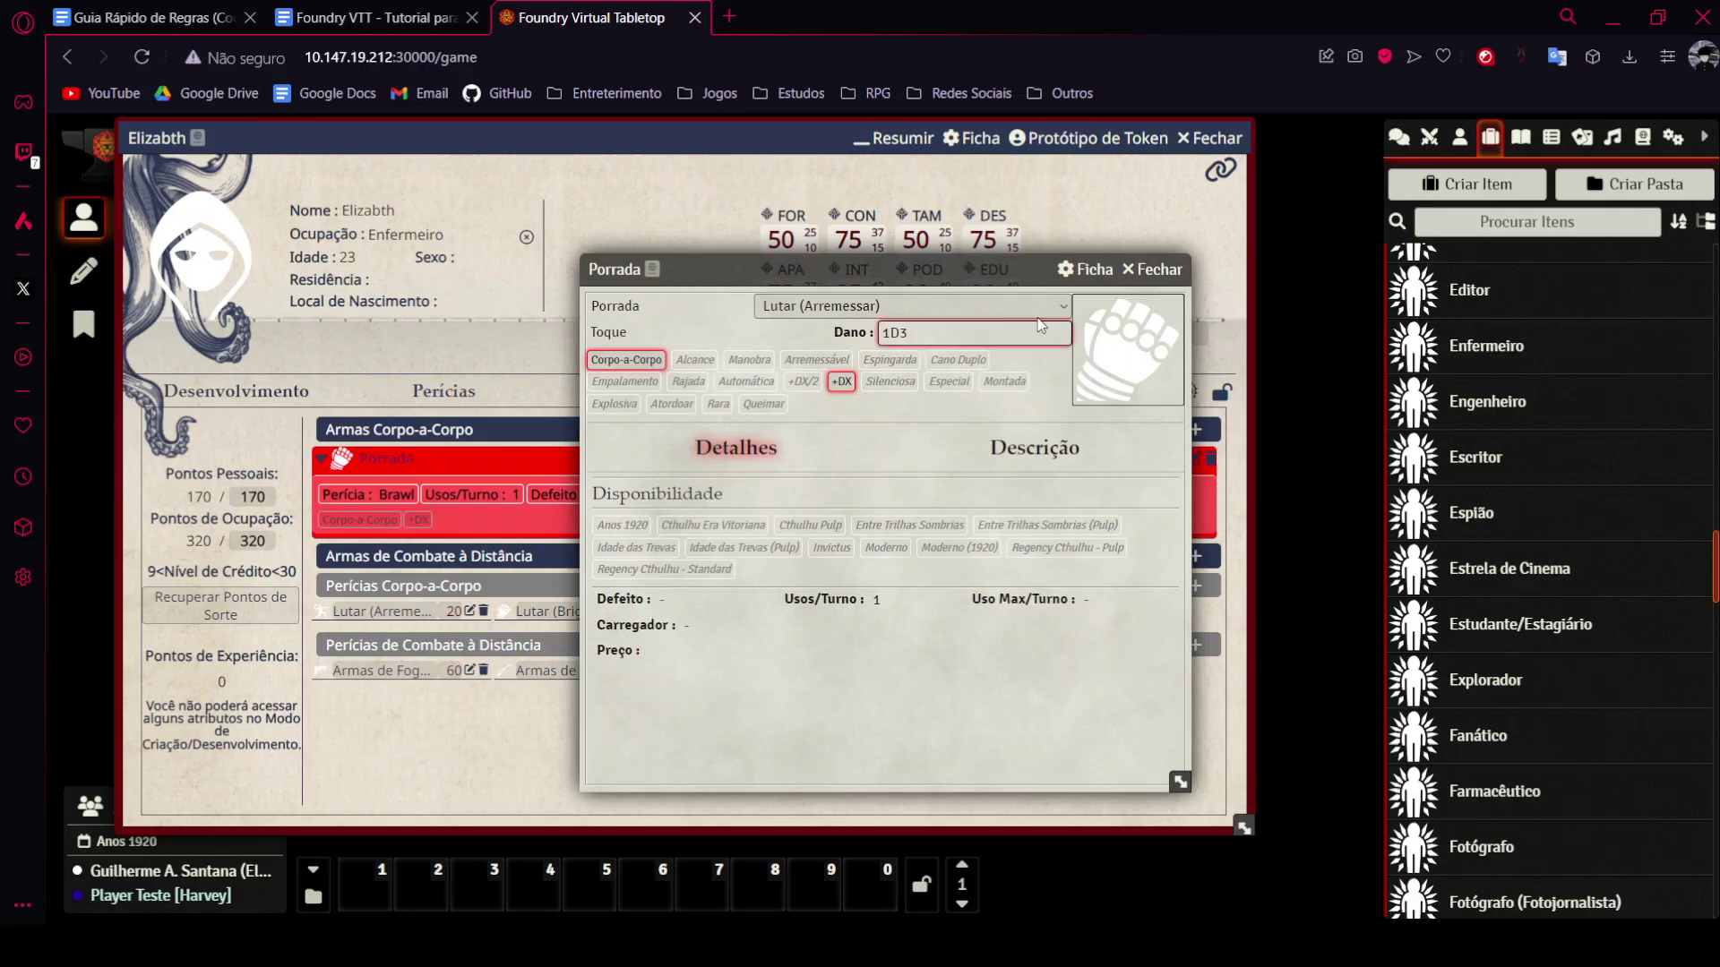
pyautogui.click(1153, 269)
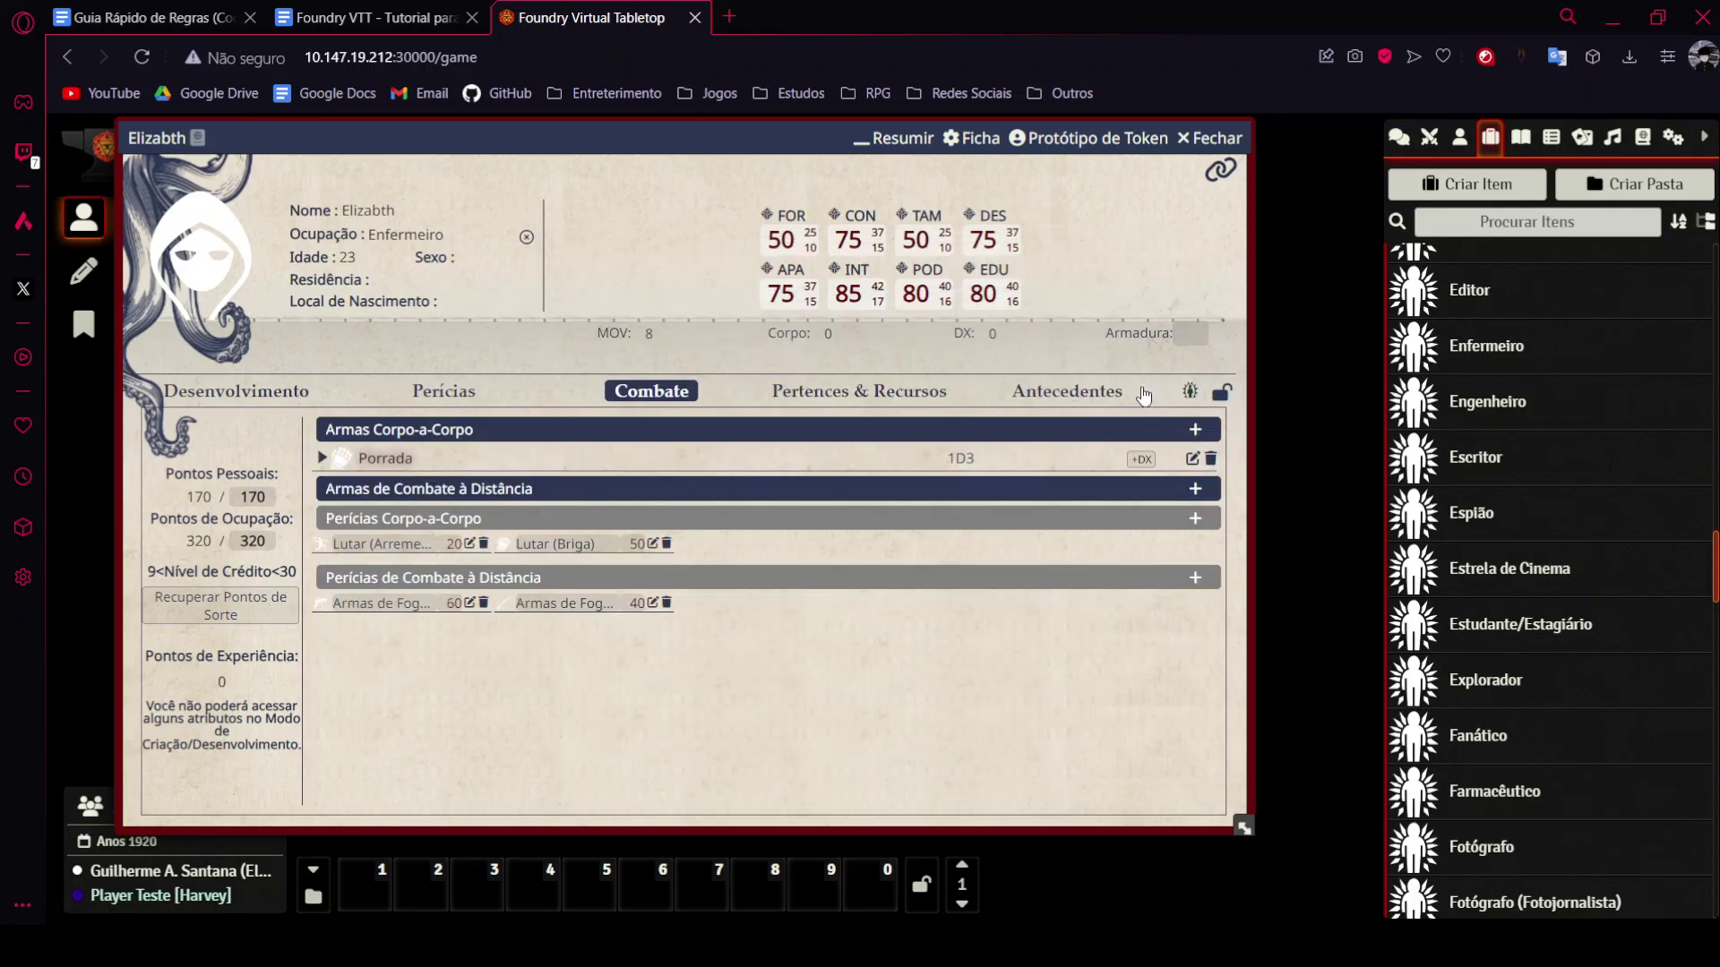
pyautogui.click(1192, 459)
pyautogui.click(951, 309)
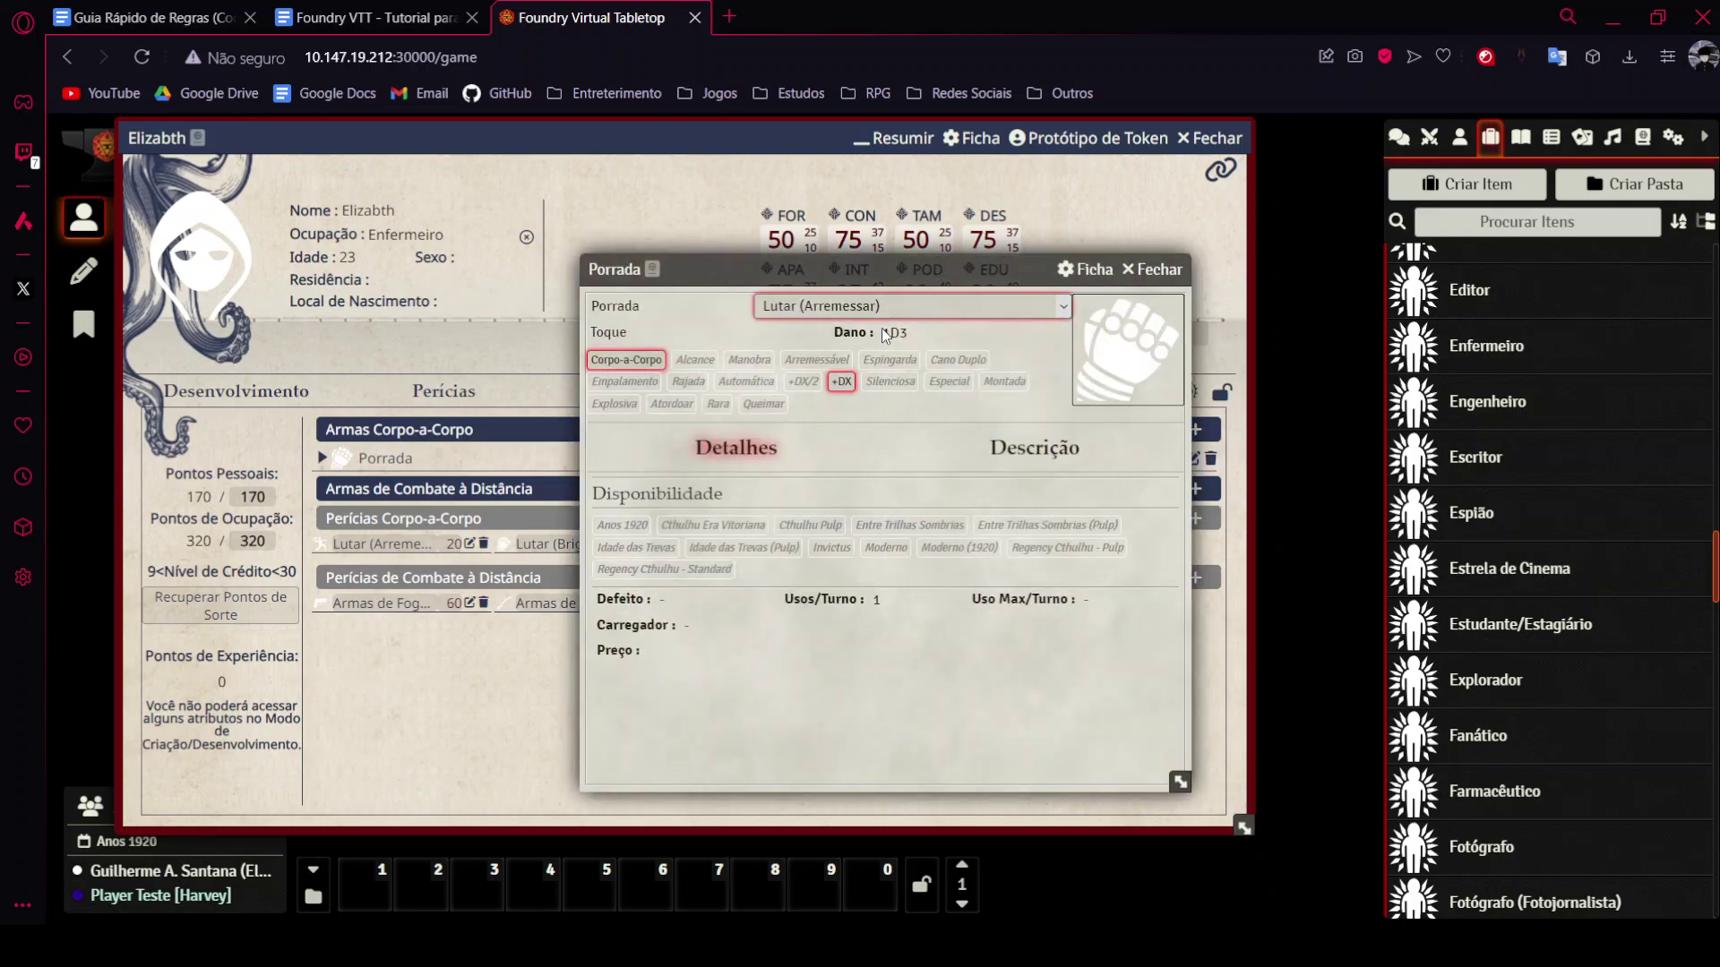
pyautogui.press('Down')
pyautogui.click(1155, 269)
pyautogui.click(1221, 392)
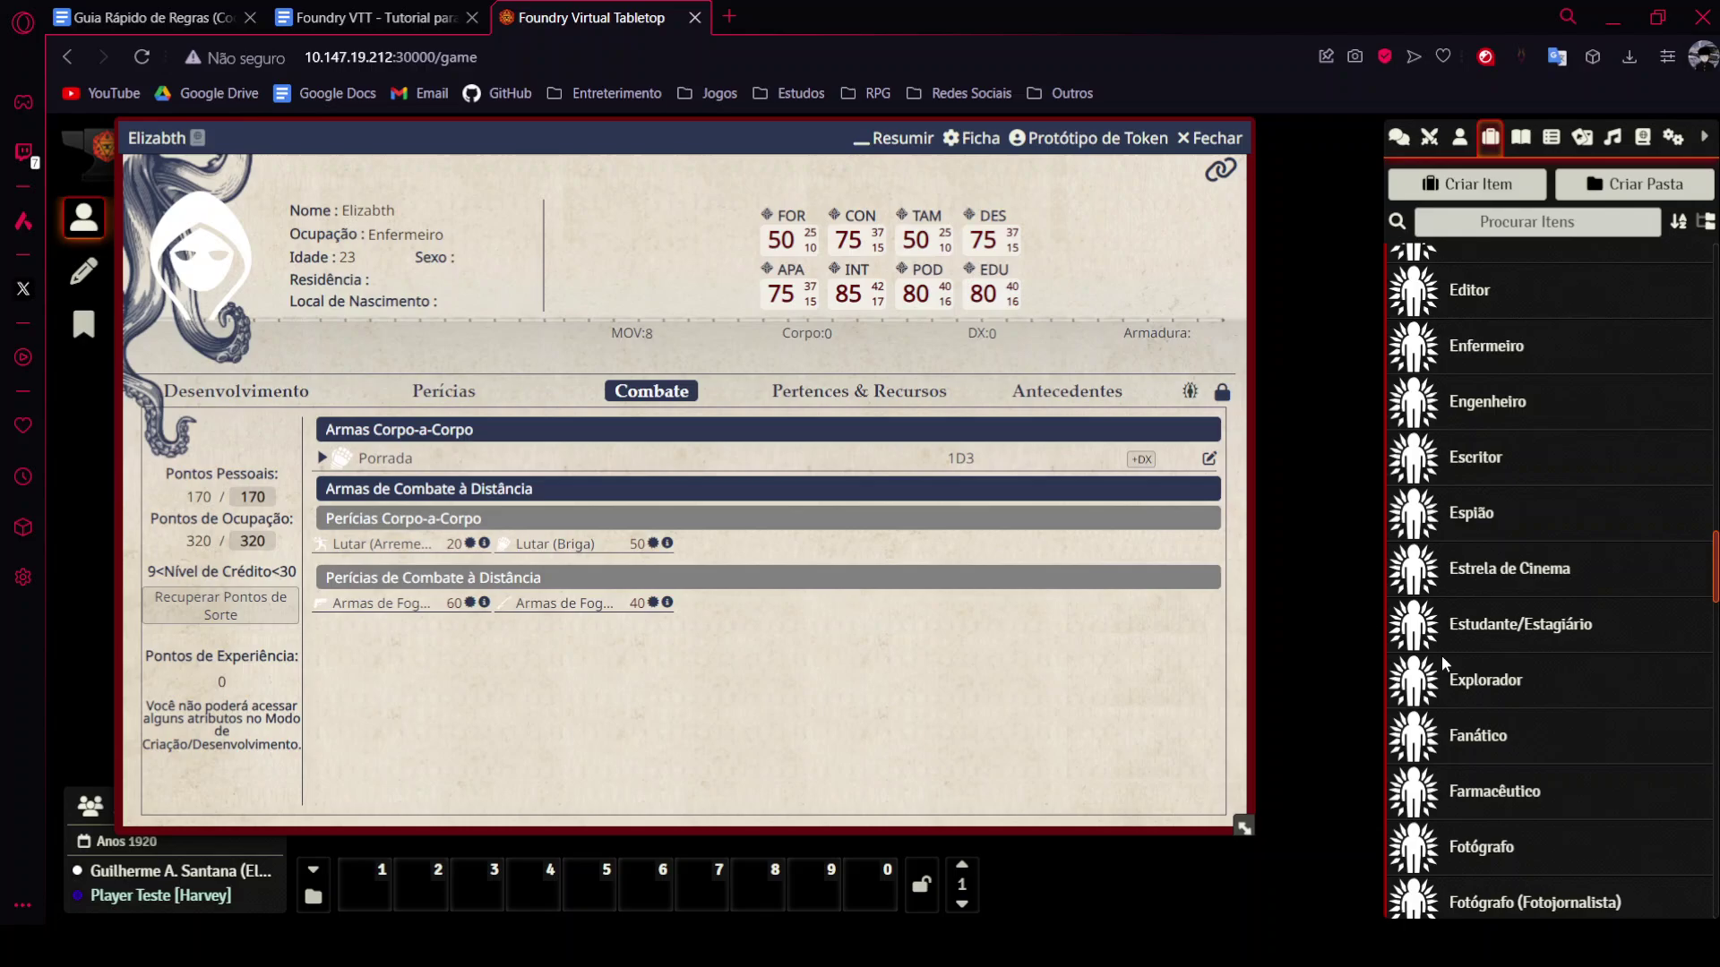
pyautogui.click(323, 459)
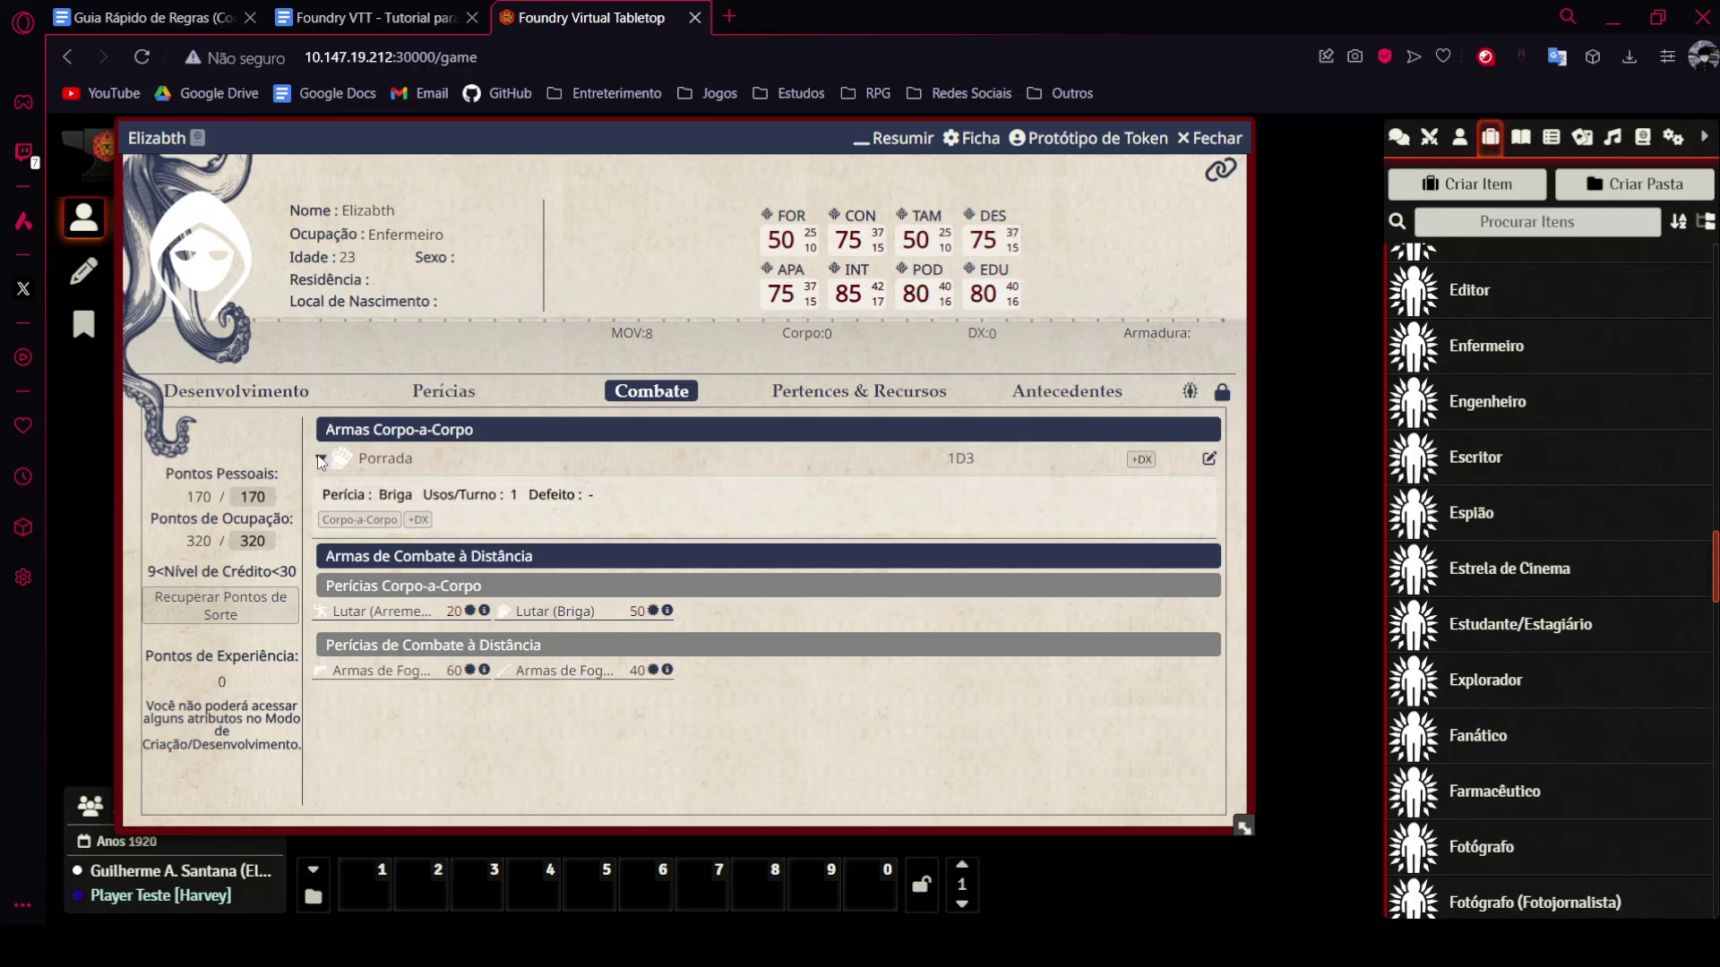
pyautogui.click(322, 458)
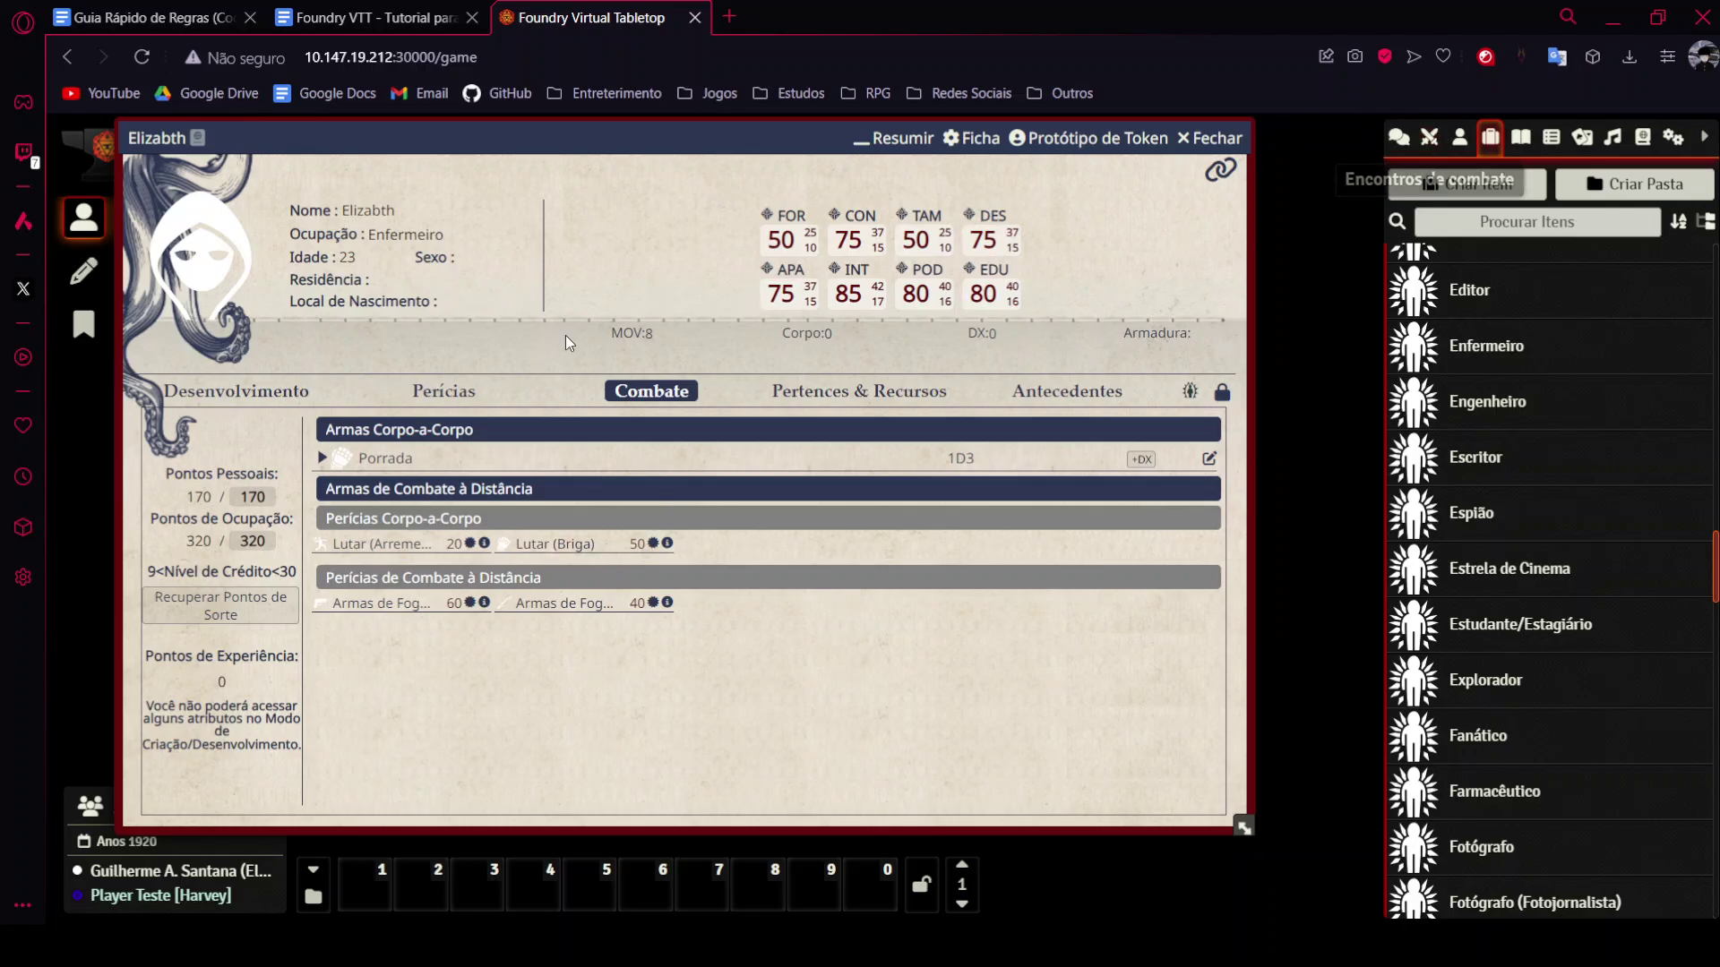
# Show the chat log and review the character sheet's Pertences & Recursos and Combate sections.
pyautogui.click(1398, 137)
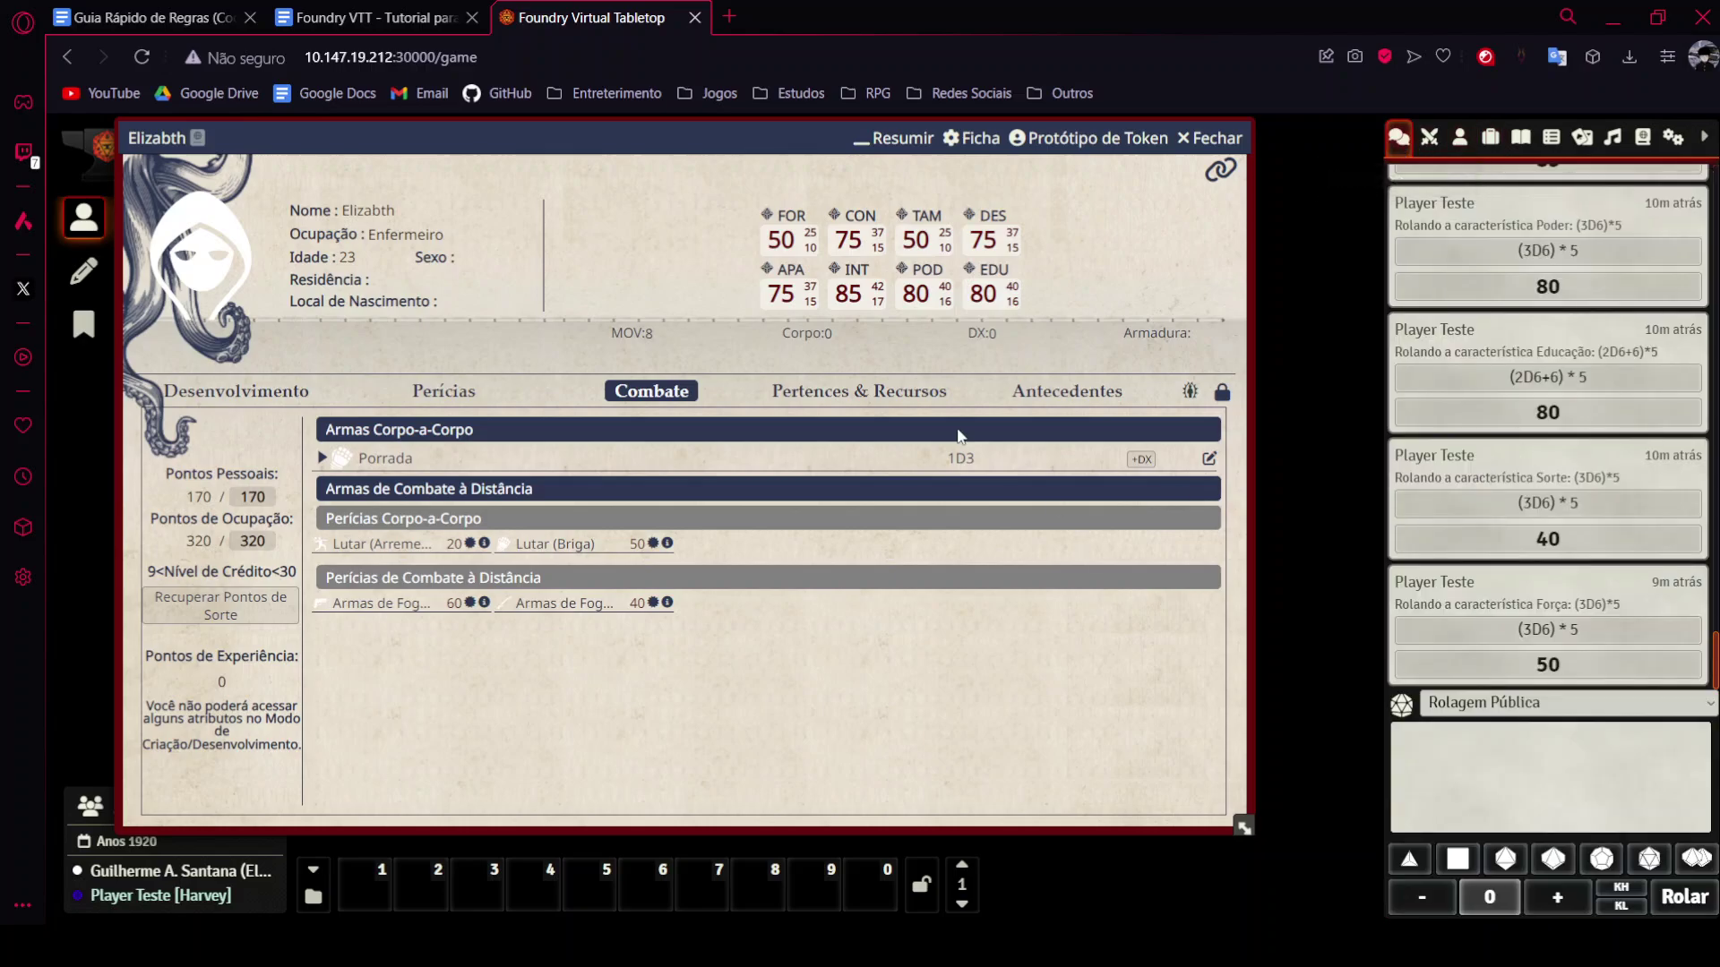
pyautogui.click(923, 401)
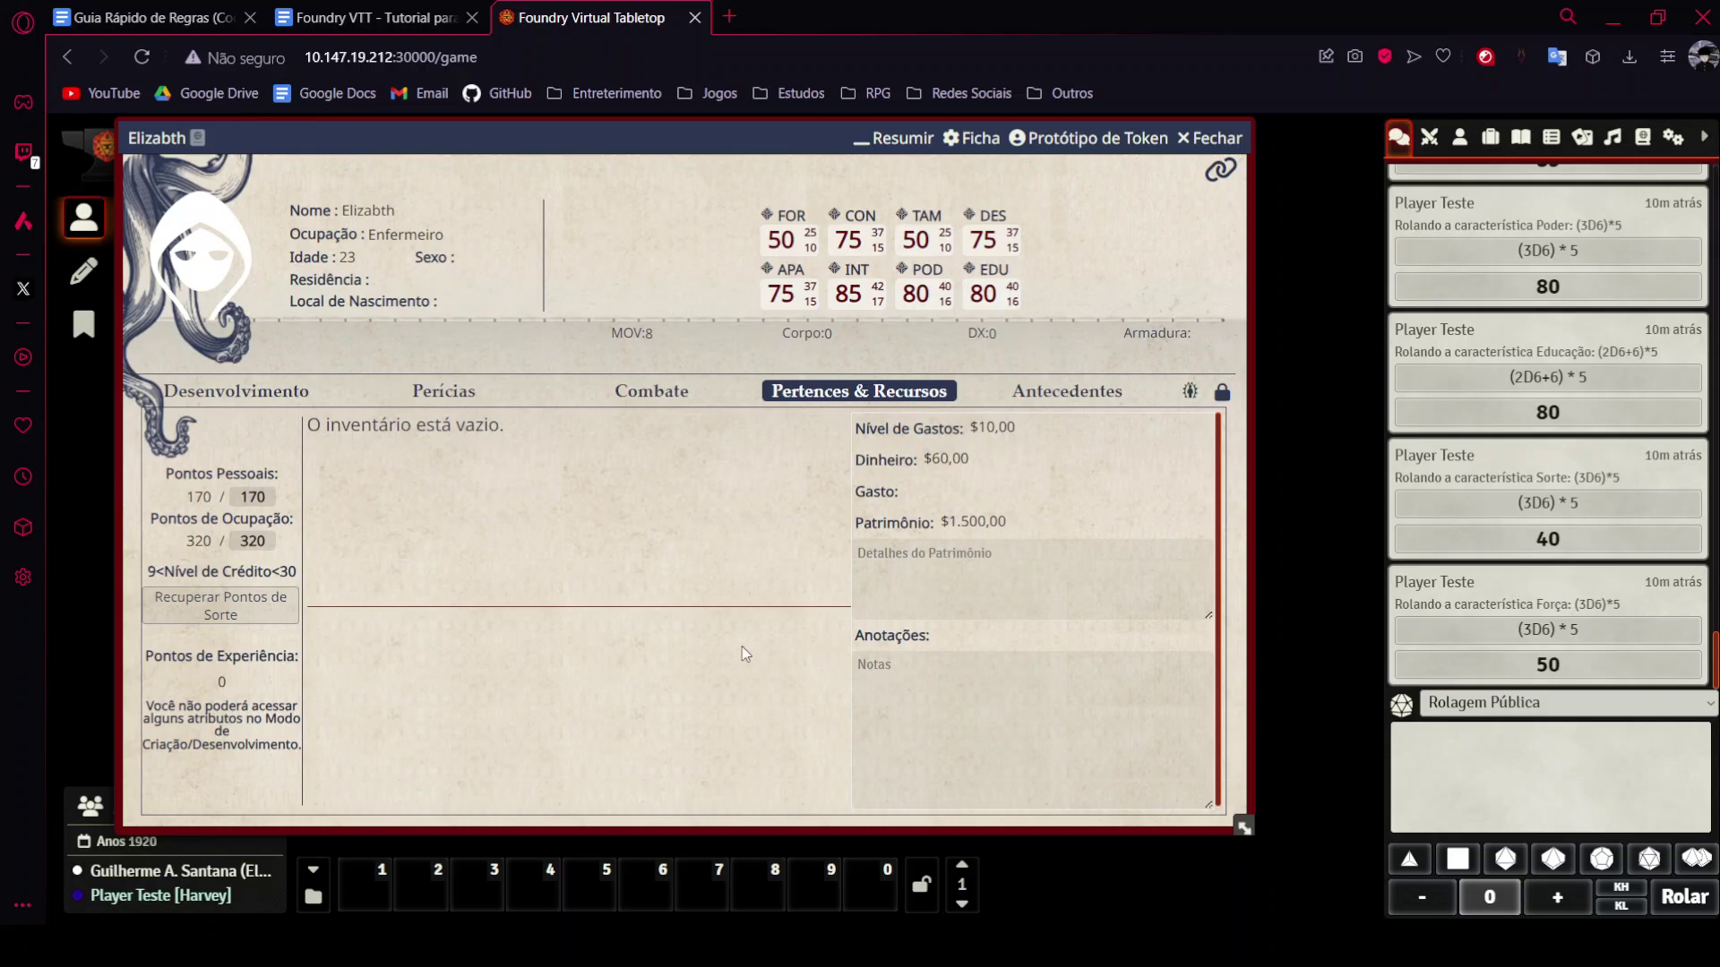
pyautogui.click(651, 392)
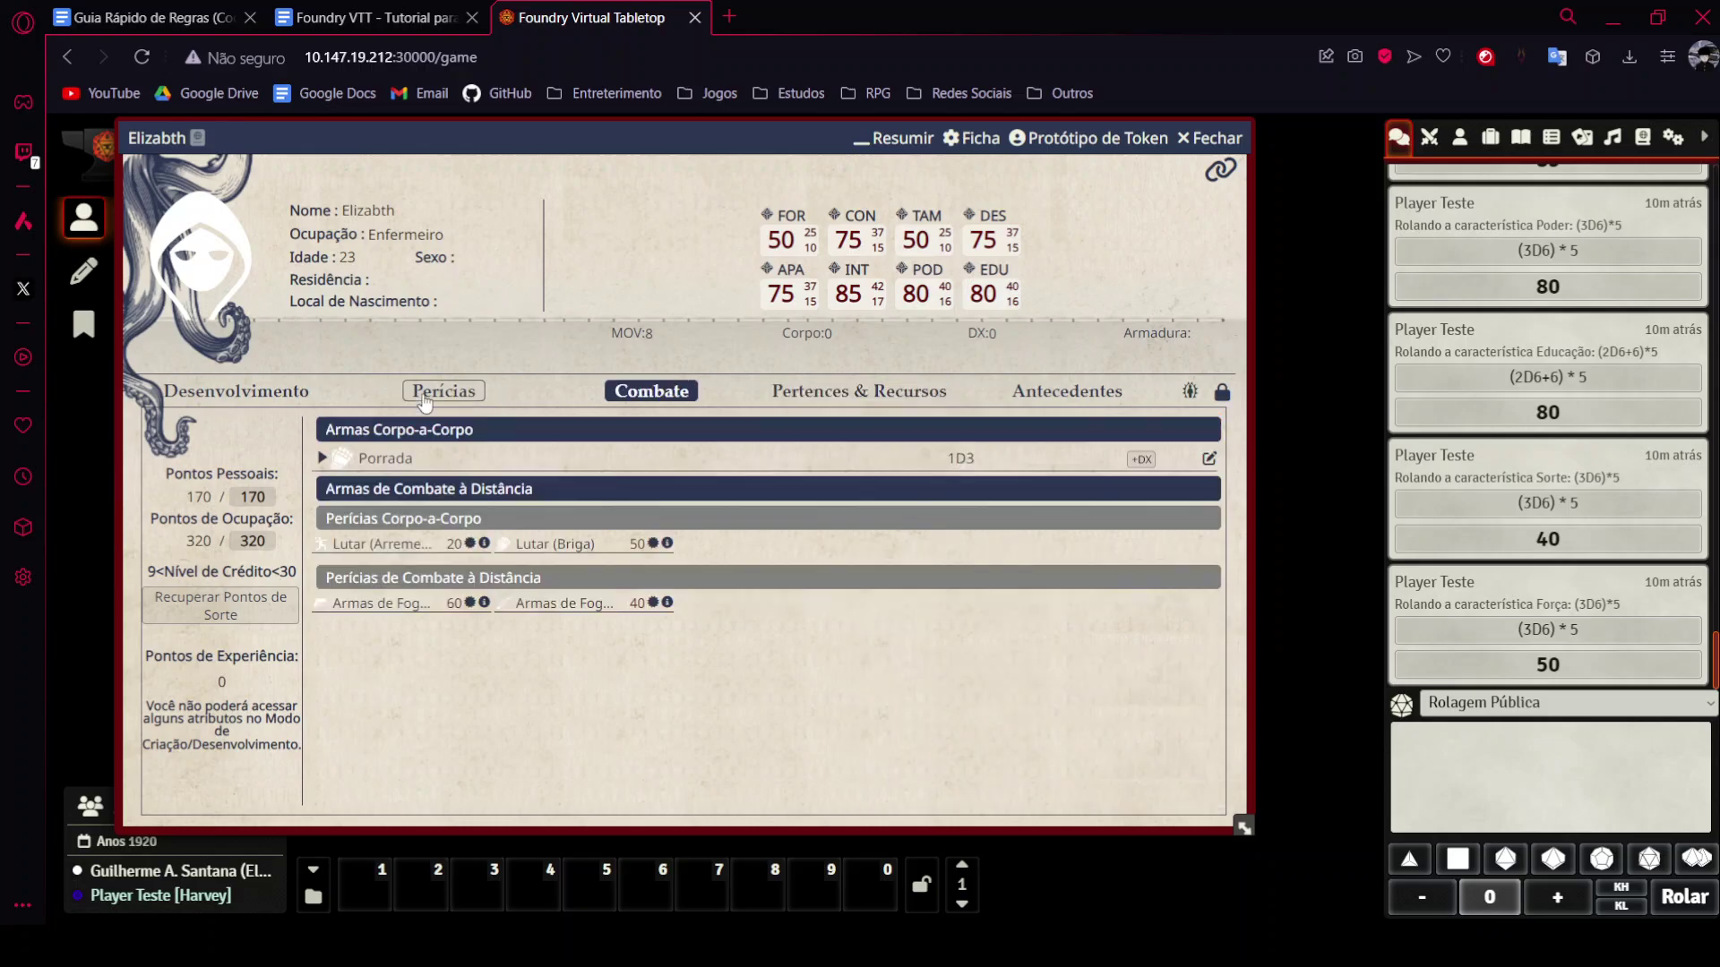
# Roll tests for the Encontrar and Esquivar skills from the Perícias section, at Regular difficulty with 0 bonus dice.
pyautogui.click(443, 391)
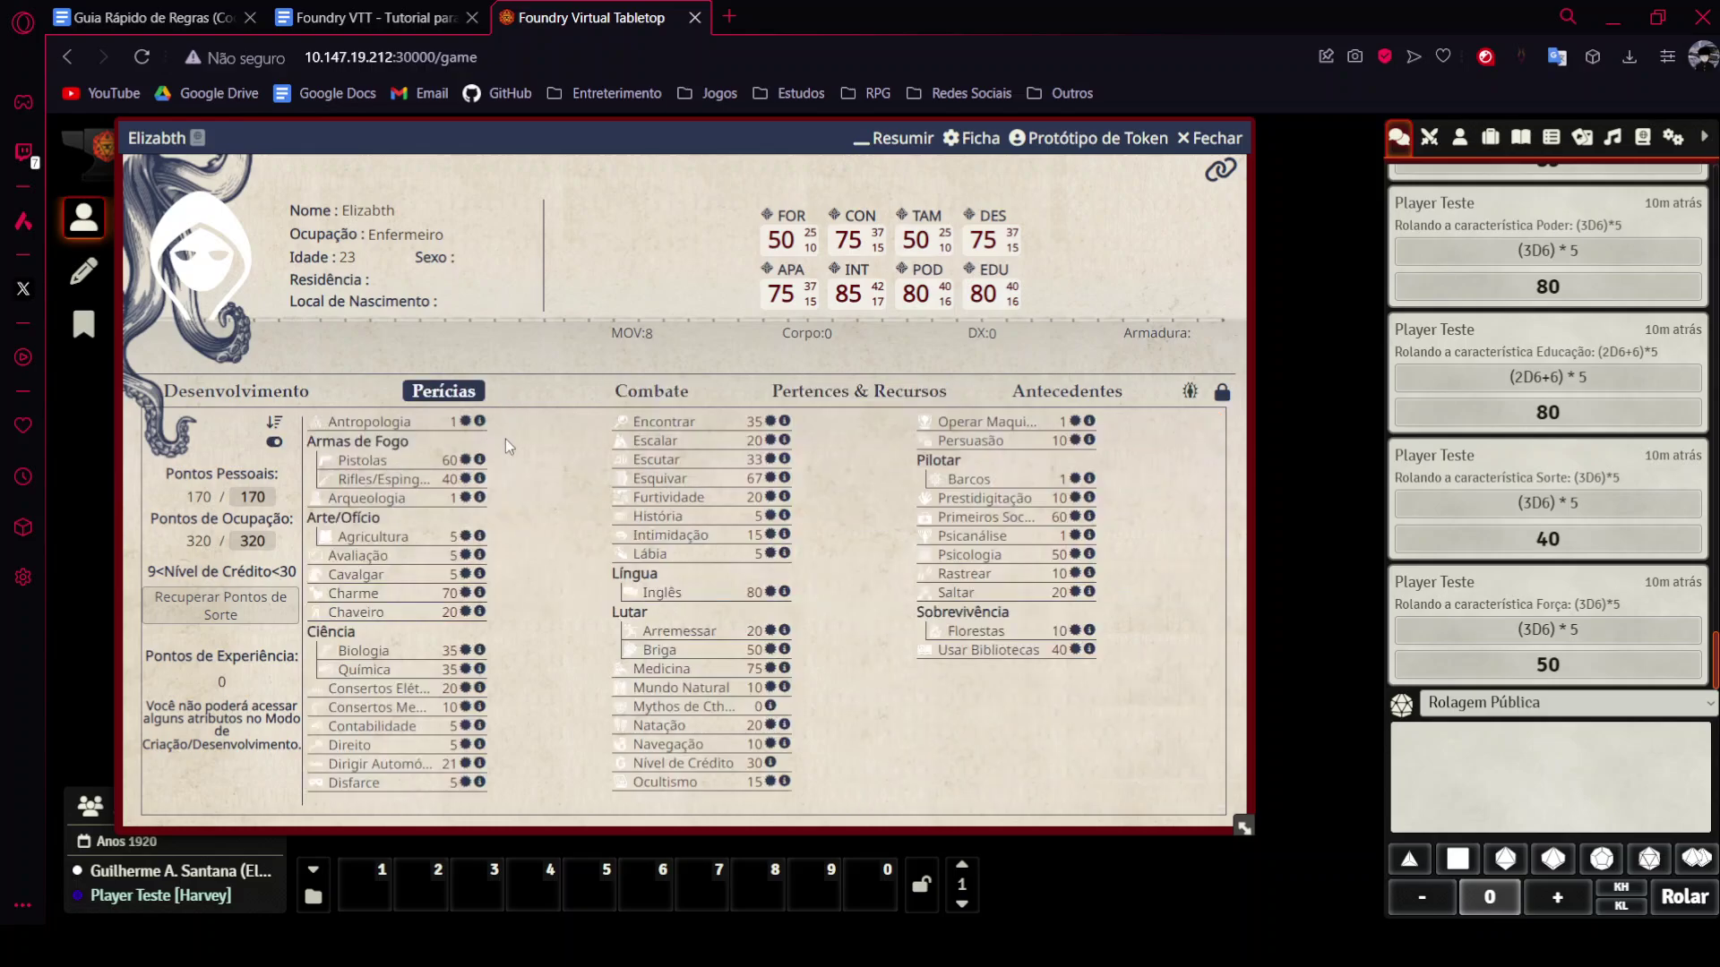
pyautogui.click(683, 424)
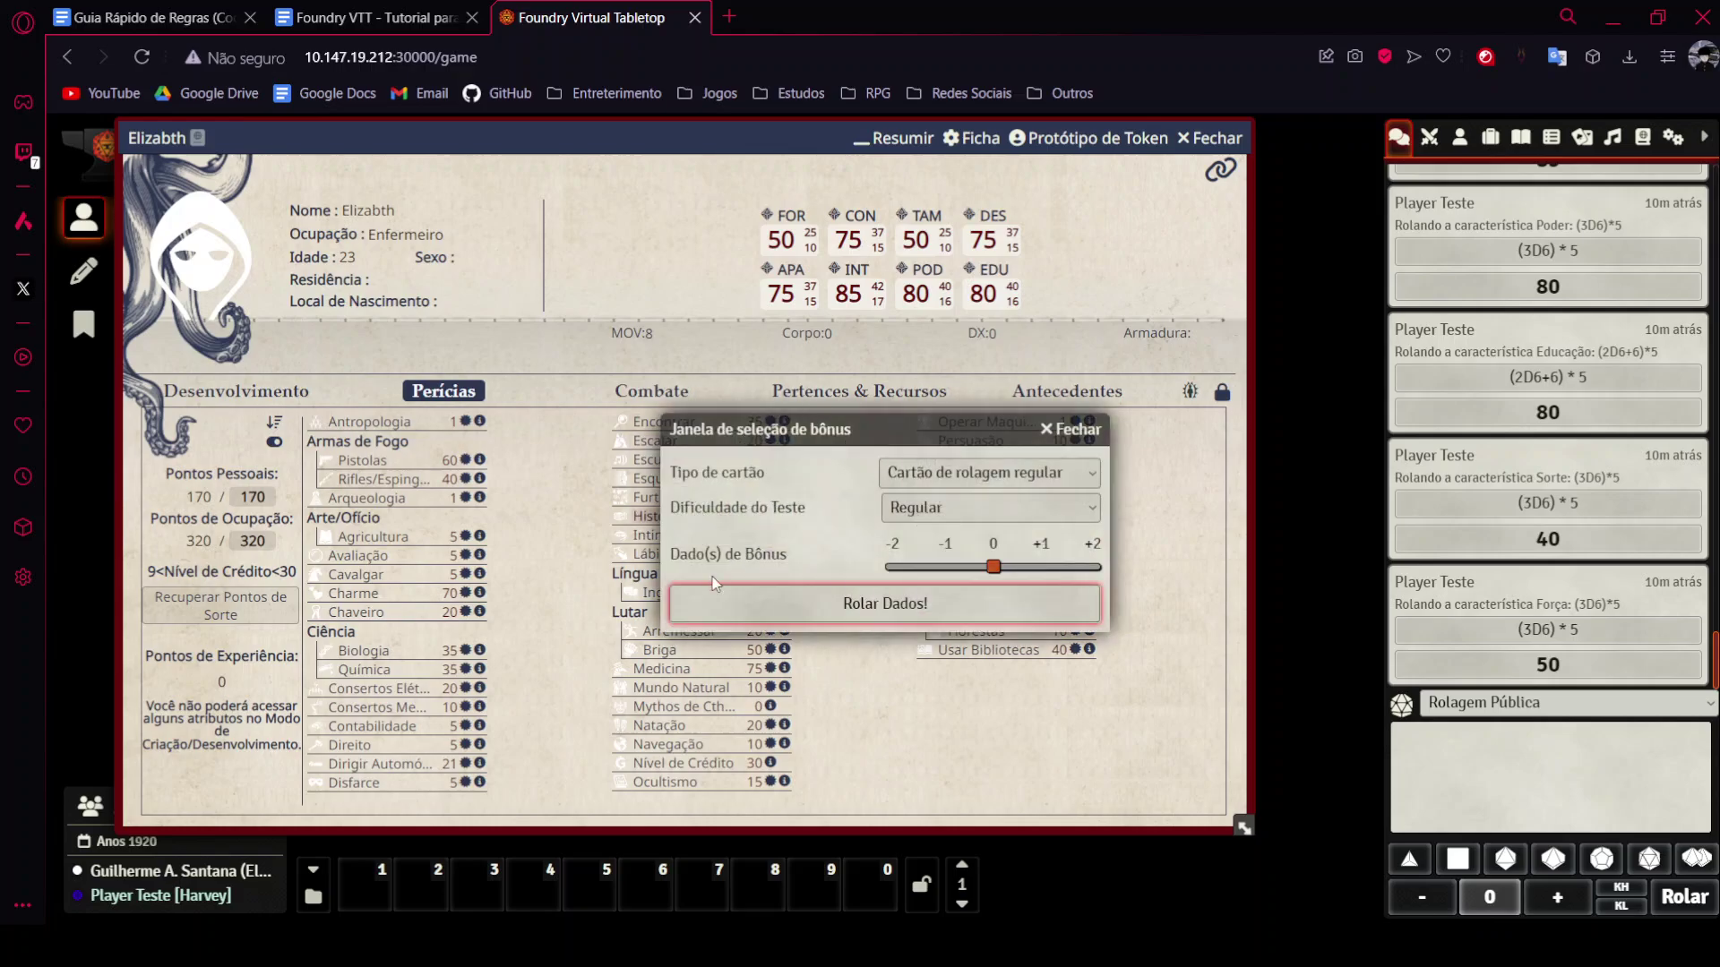
pyautogui.click(1009, 477)
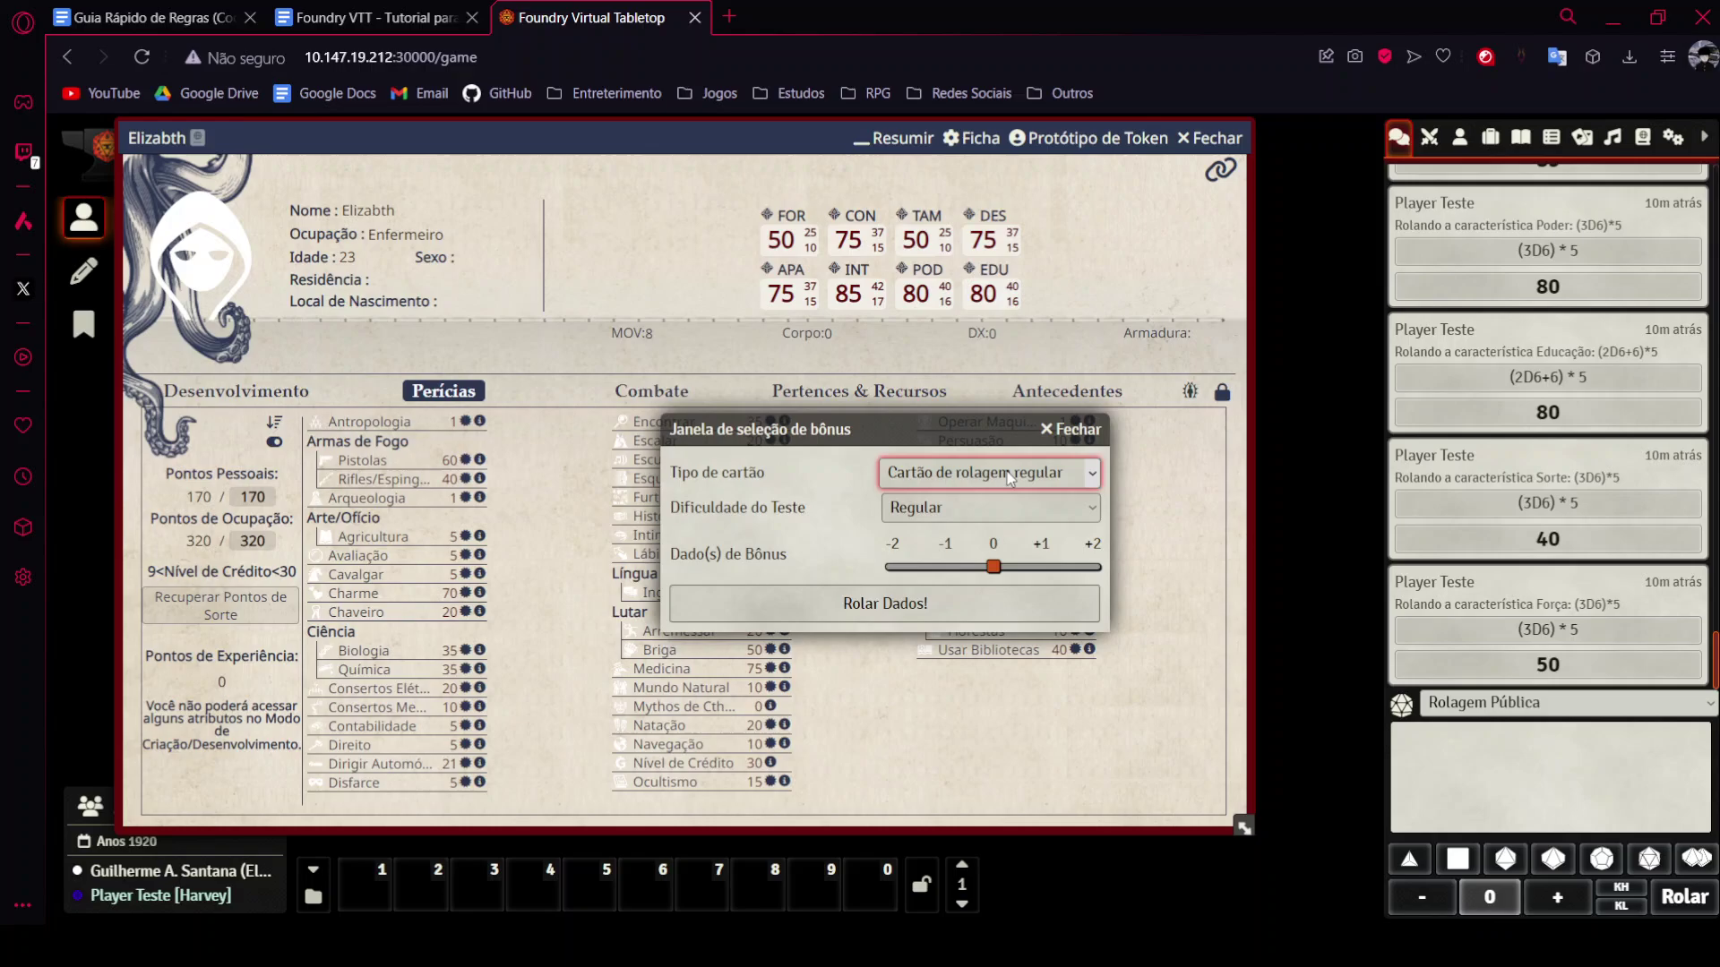
pyautogui.click(952, 507)
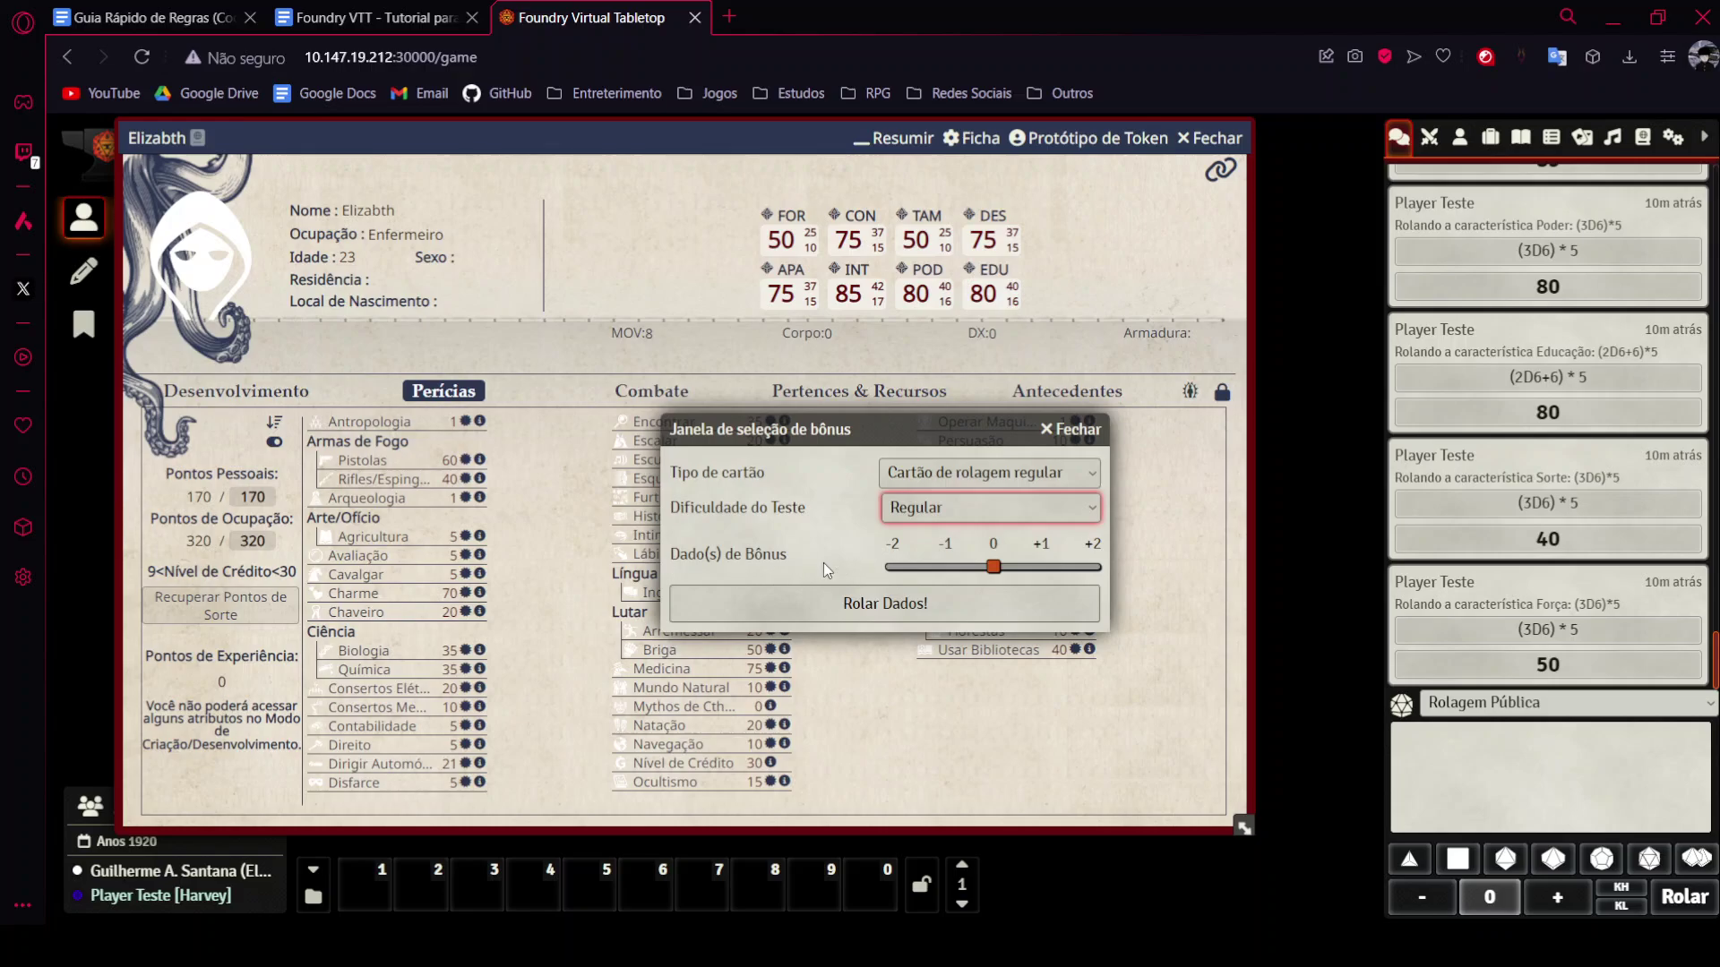
pyautogui.click(942, 571)
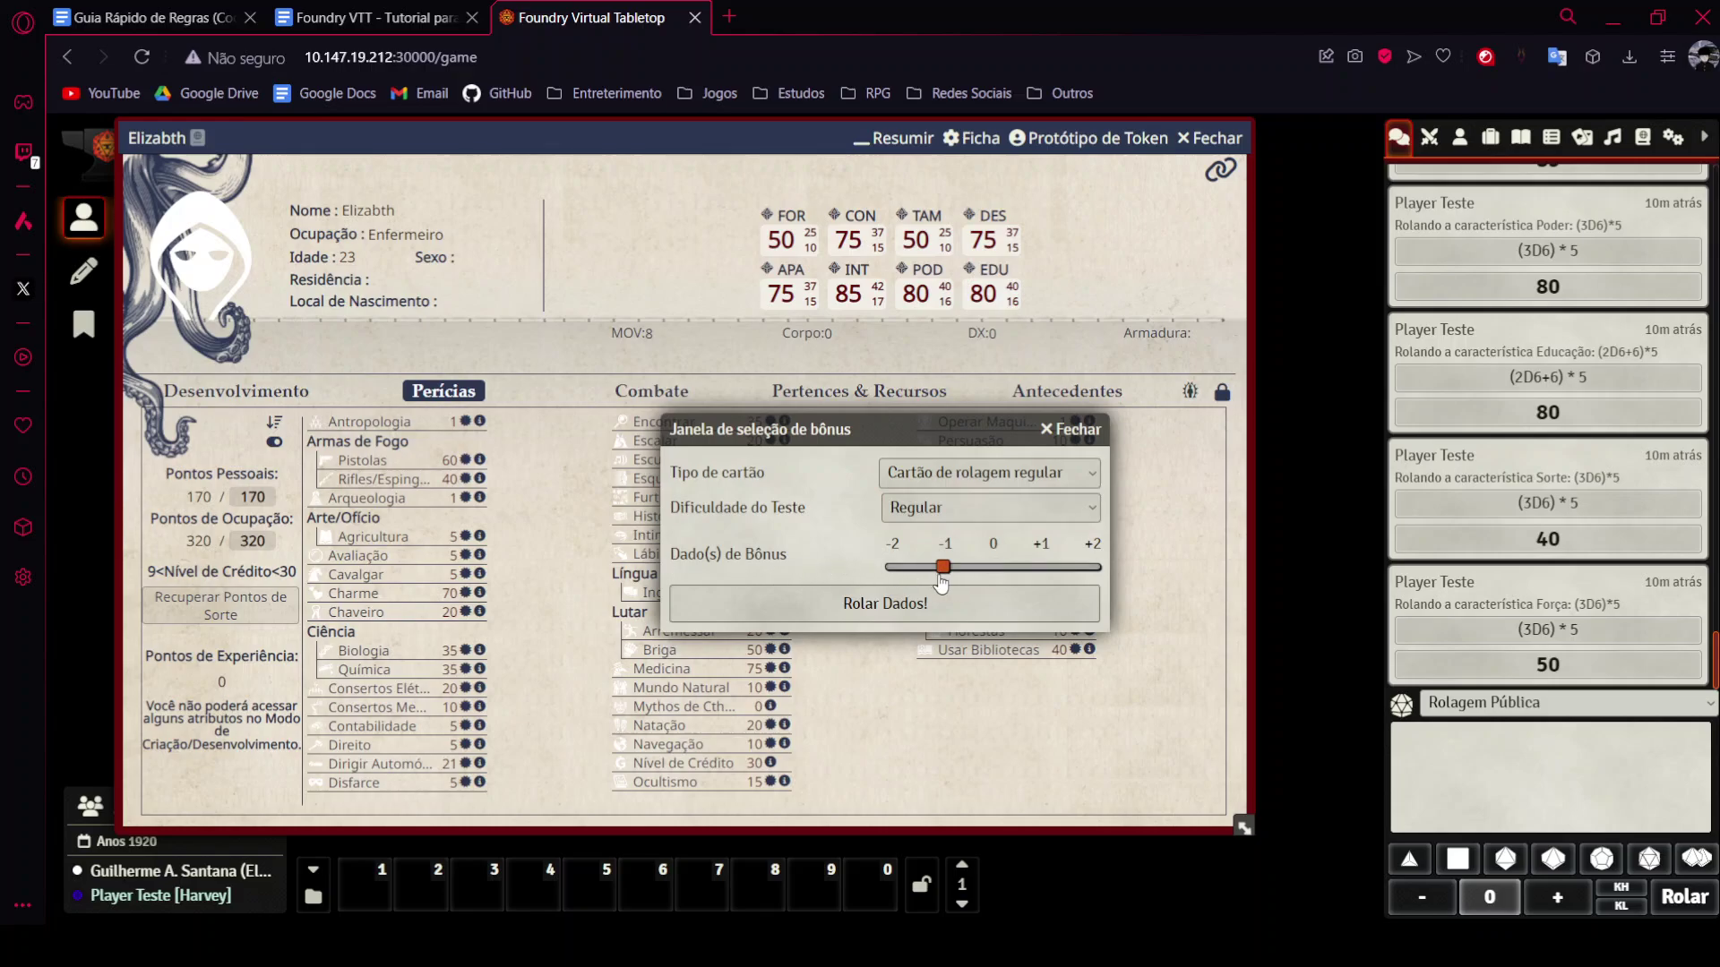
pyautogui.moveTo(942, 580); pyautogui.dragTo(995, 575)
pyautogui.click(974, 621)
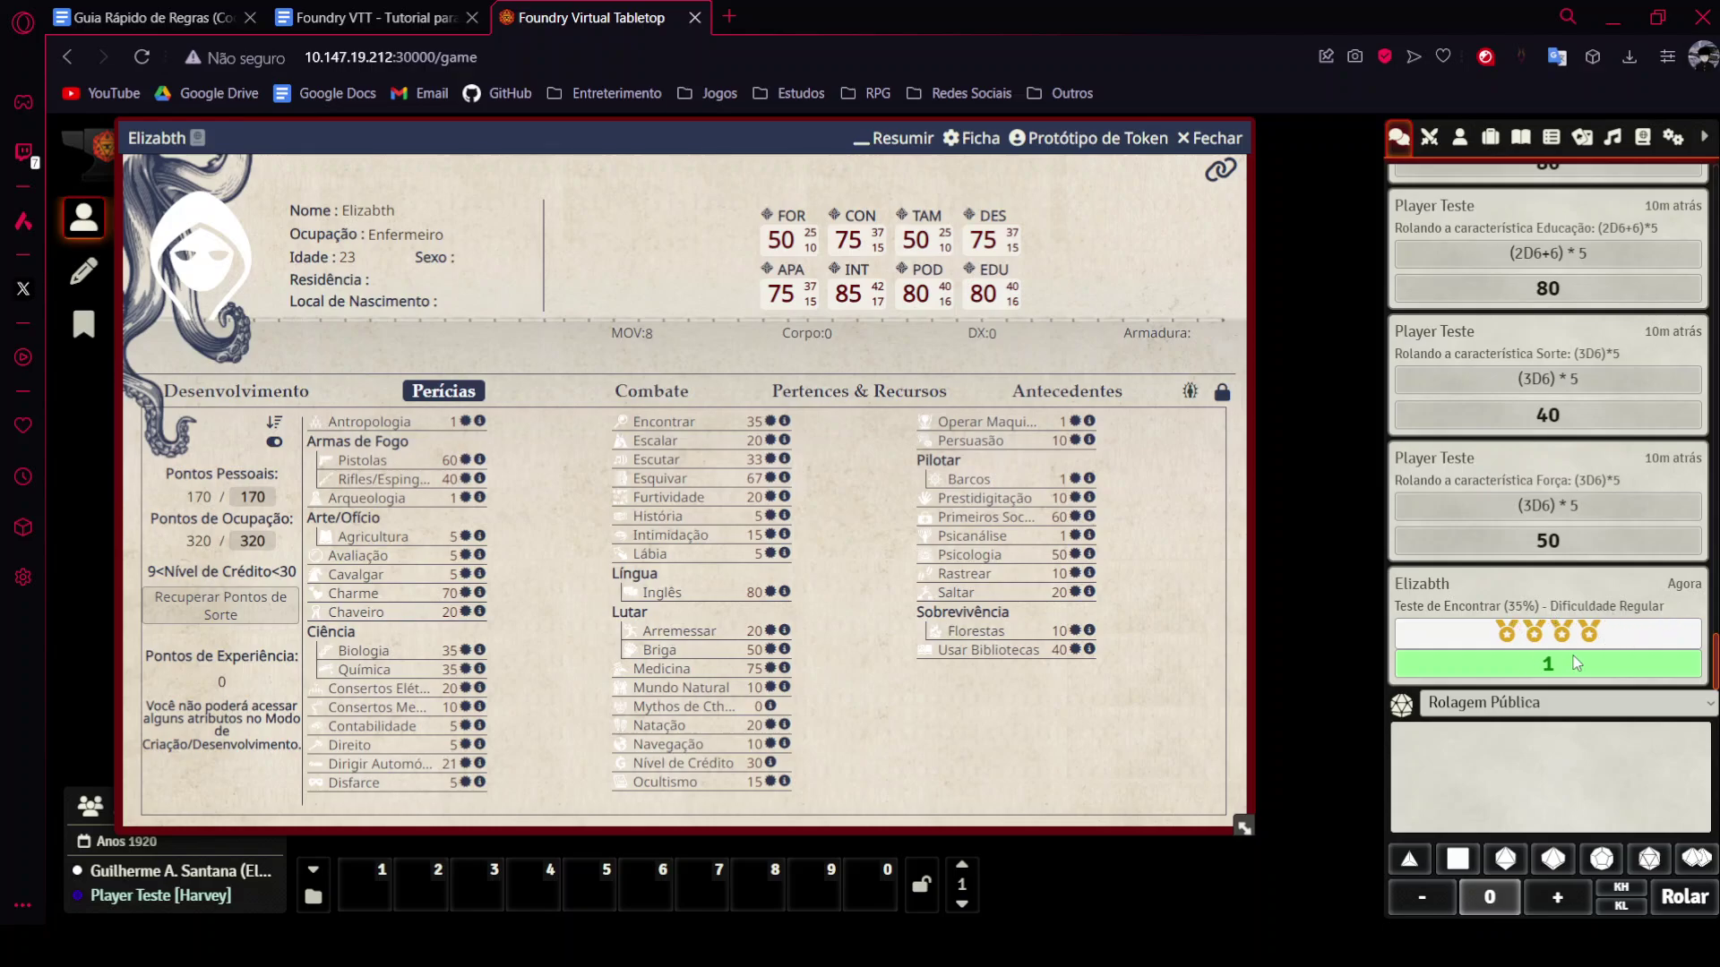
pyautogui.click(647, 487)
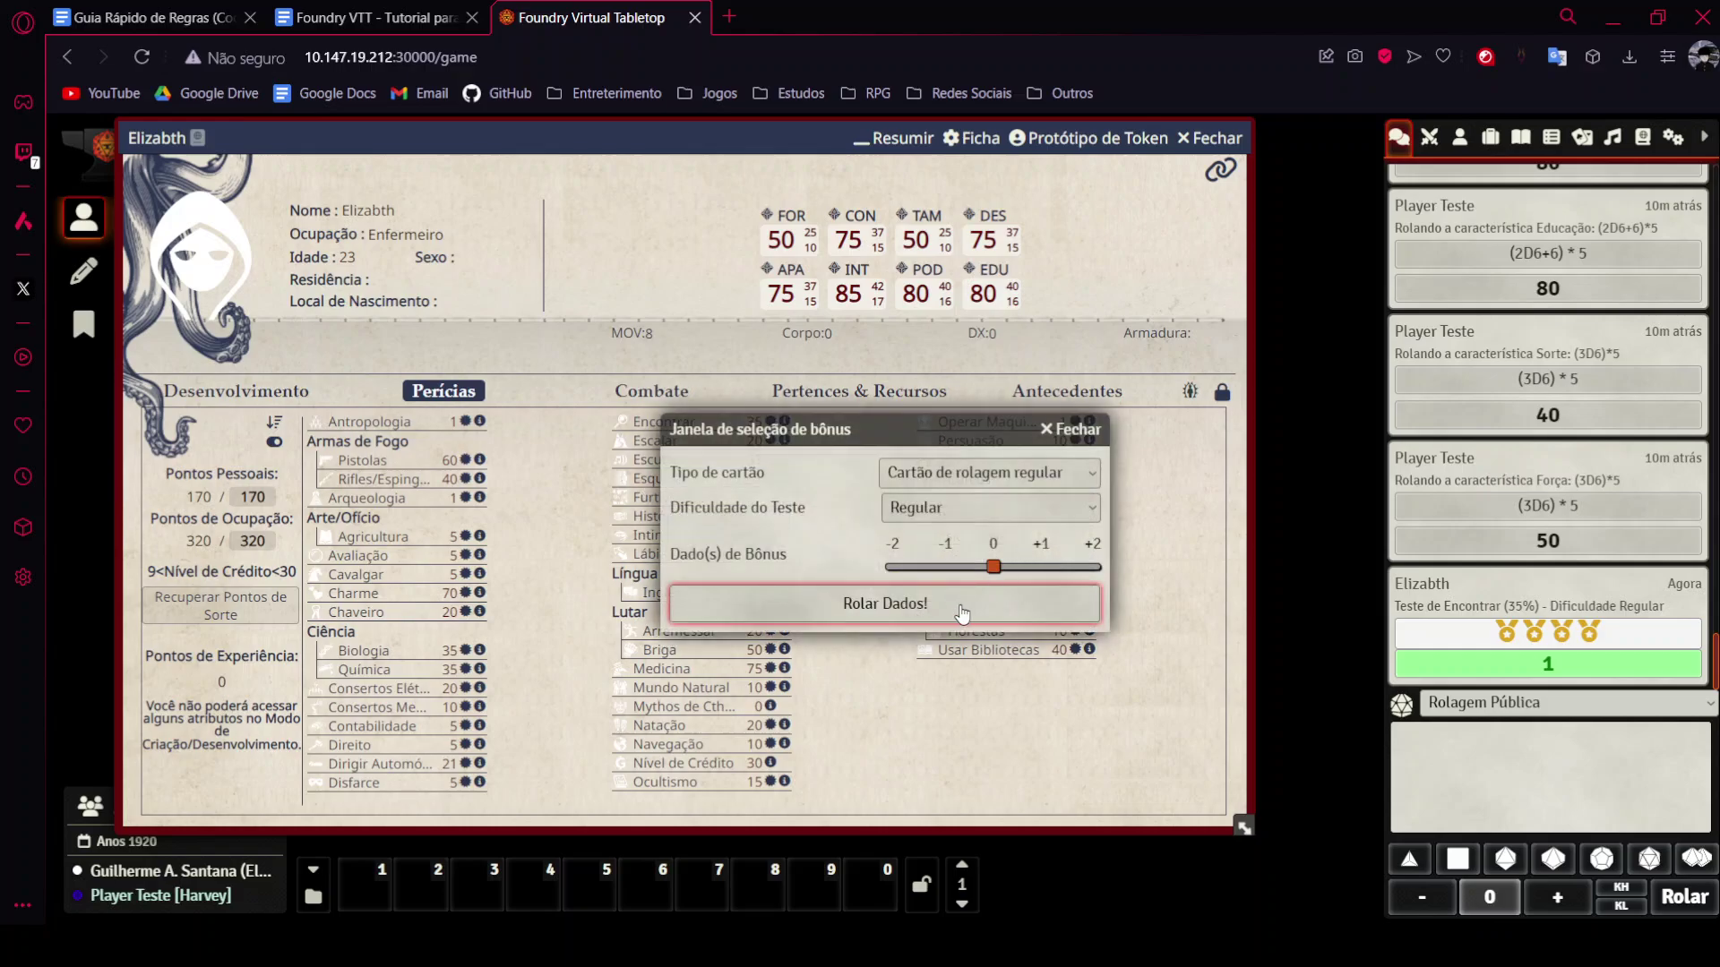
pyautogui.click(958, 609)
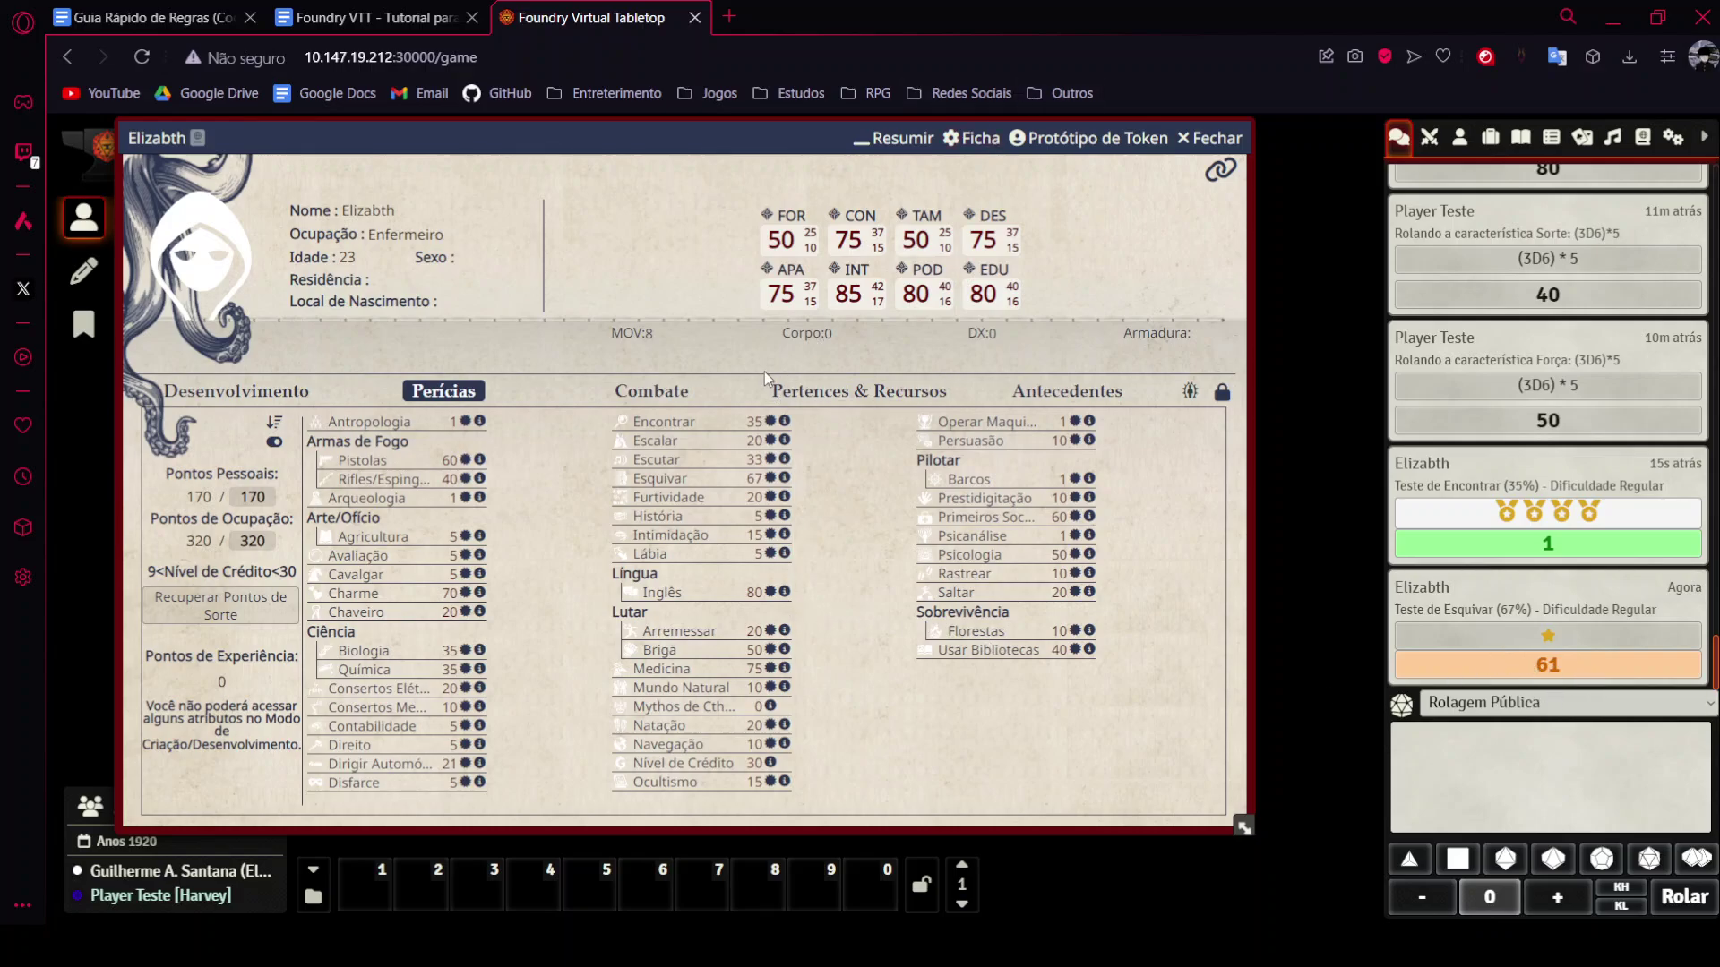
# Attack with the Porrada weapon from the Combate section, proceeding without a target and rolling Lutar (Briga).
pyautogui.click(632, 391)
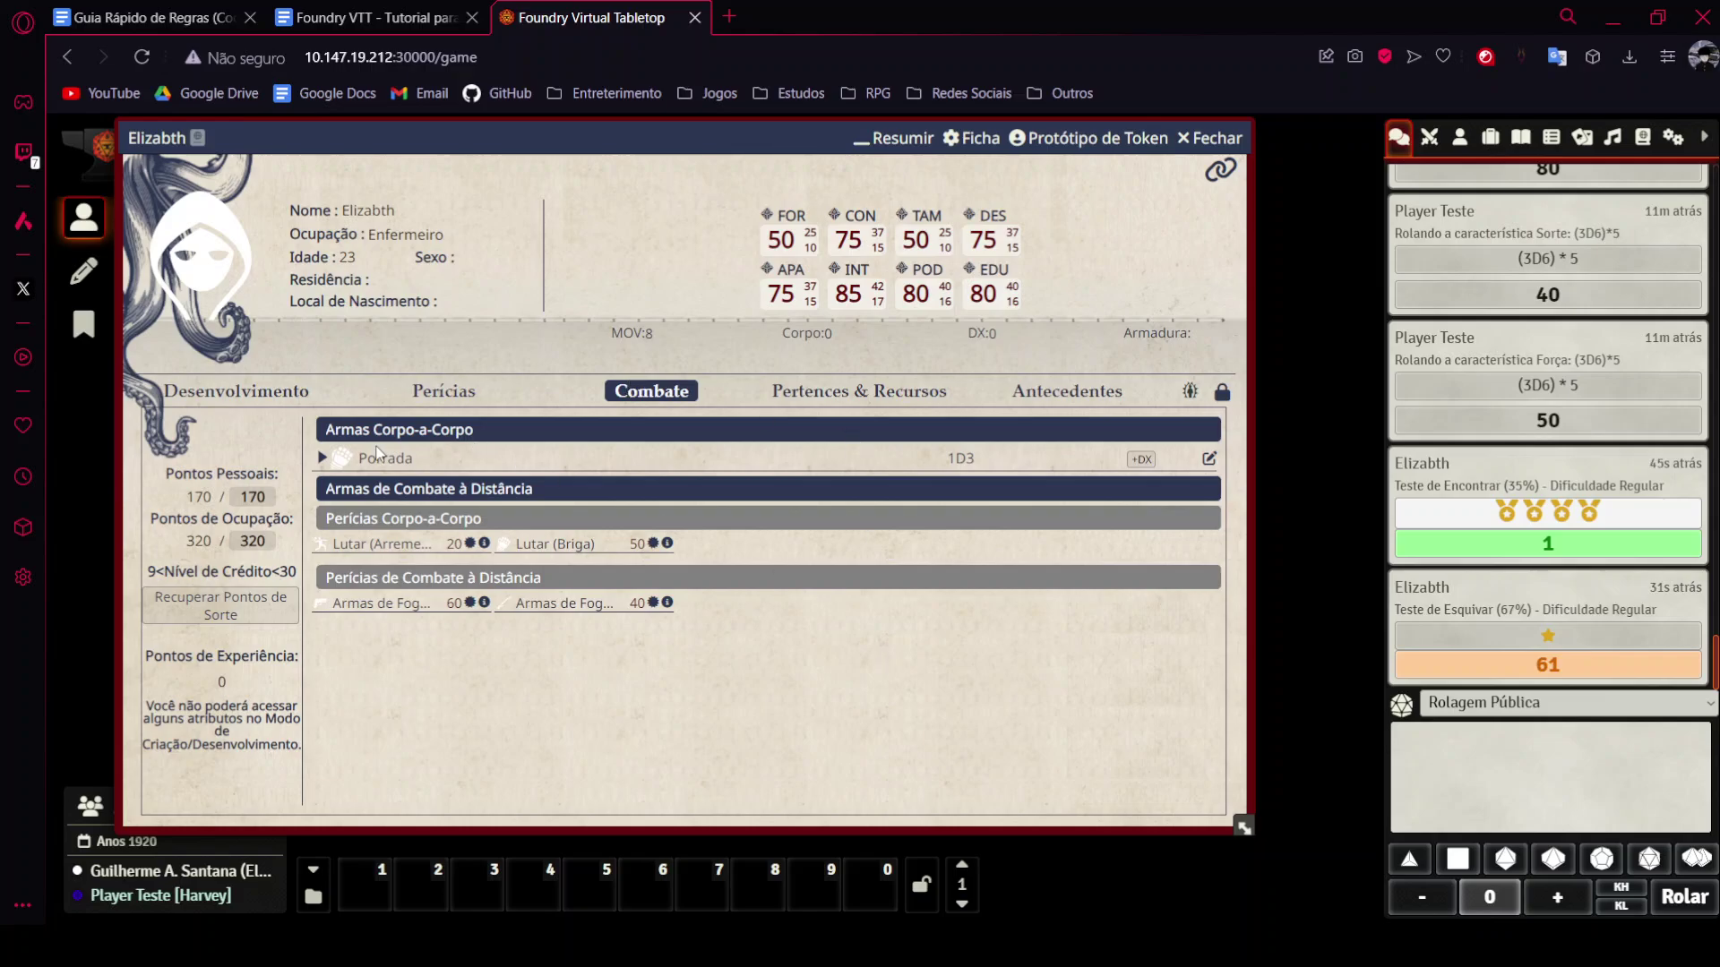
pyautogui.click(385, 457)
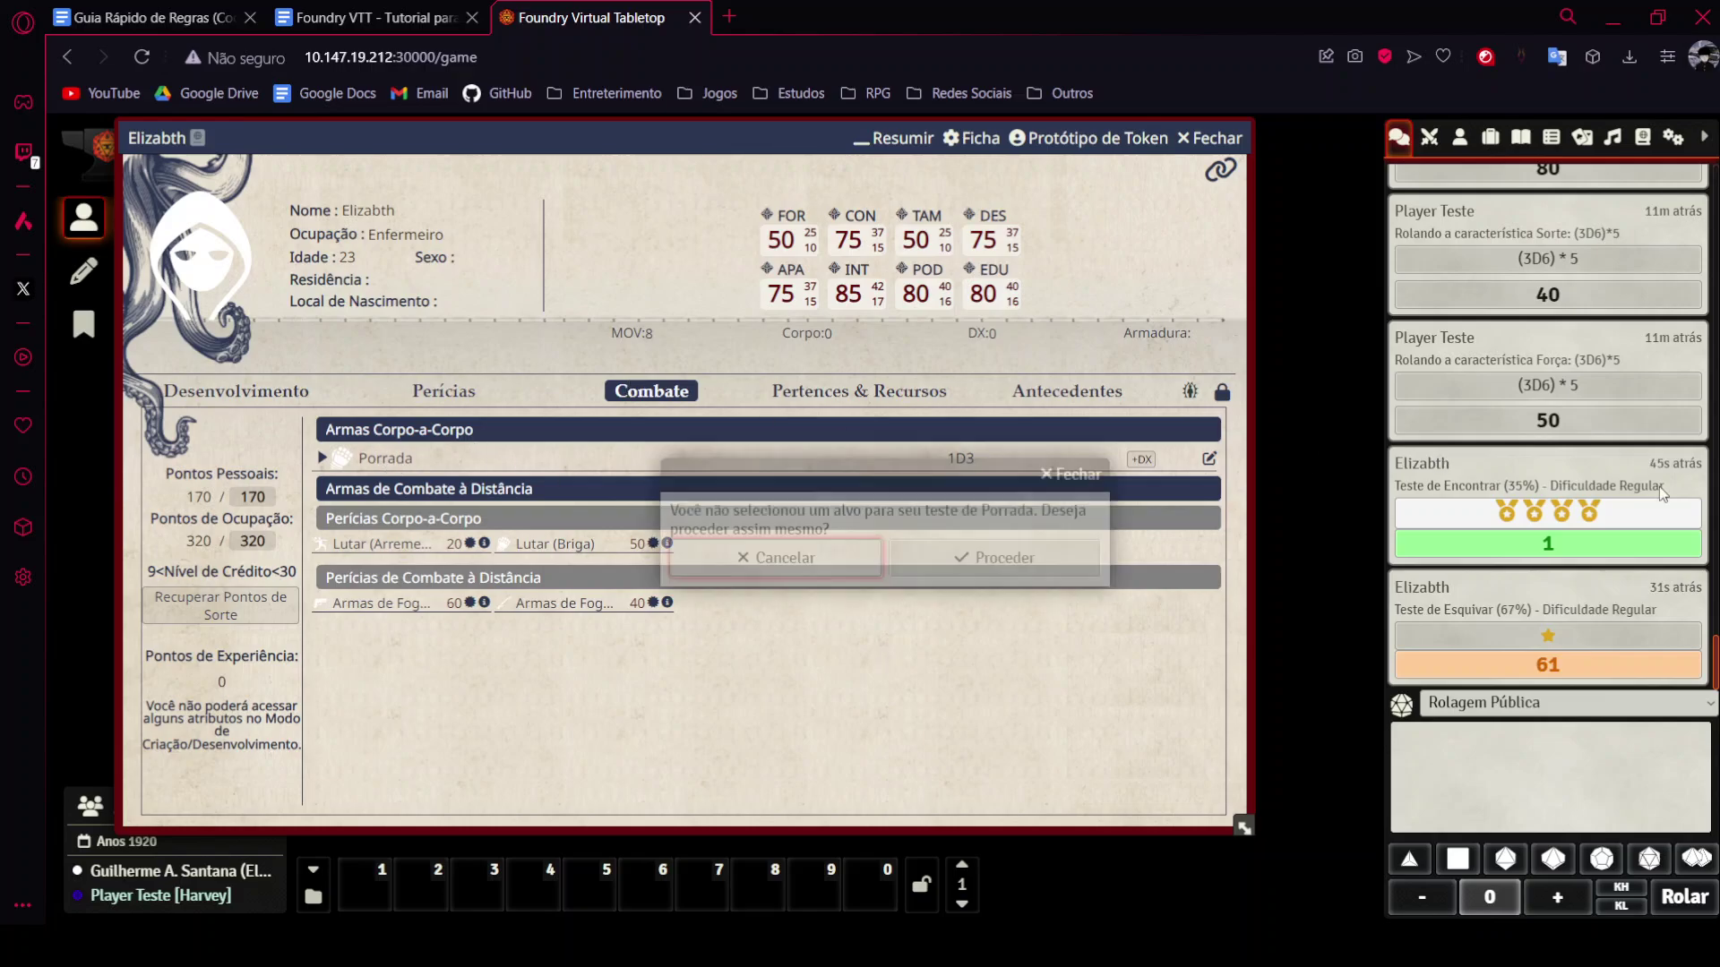
pyautogui.click(1070, 574)
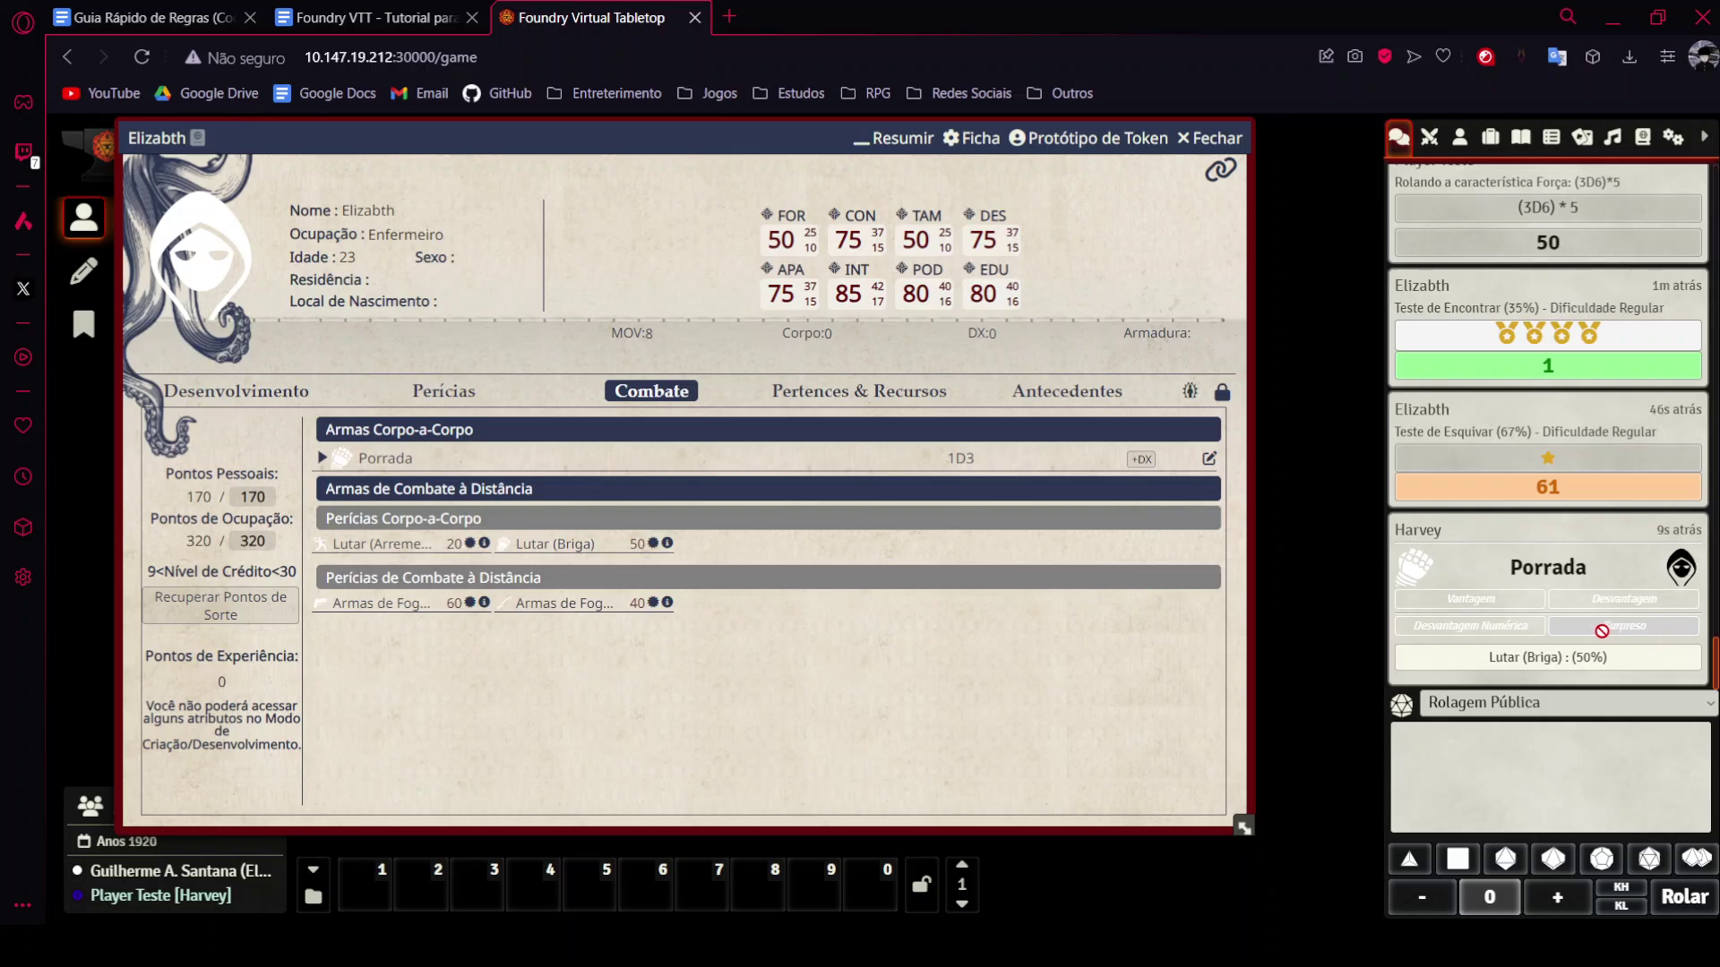
pyautogui.click(1627, 672)
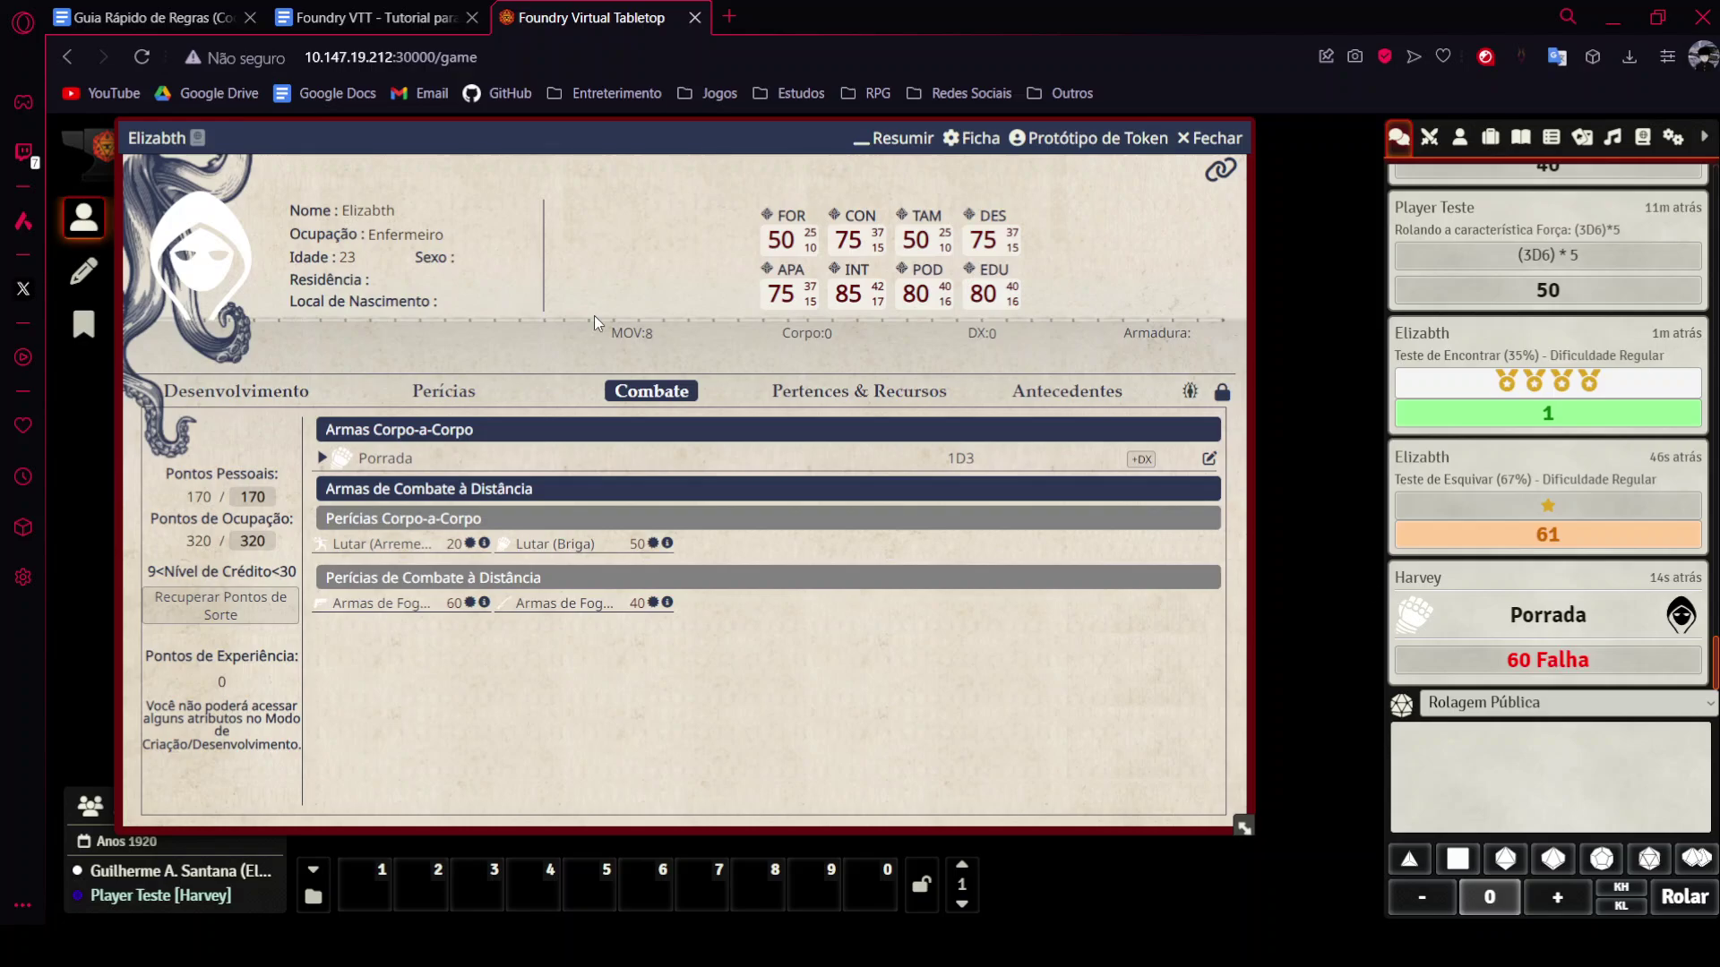
# Repeat the untargeted Porrada attack two more times, rolling Lutar (Briga) for each.
pyautogui.click(381, 459)
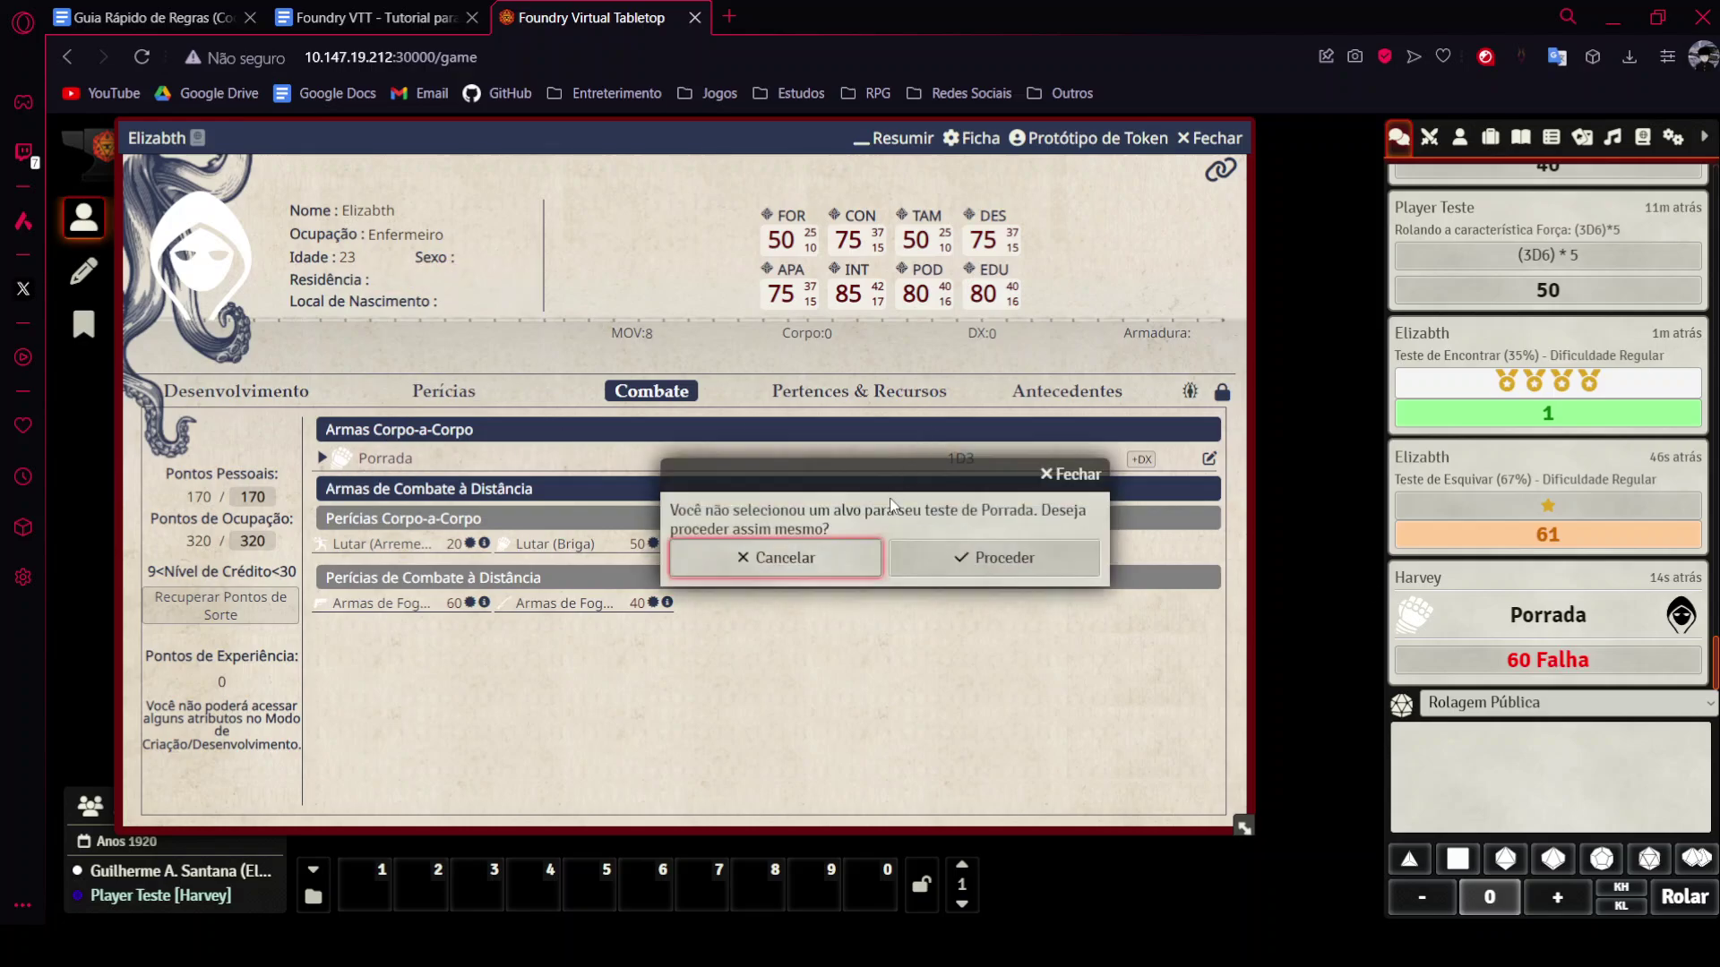
pyautogui.click(994, 557)
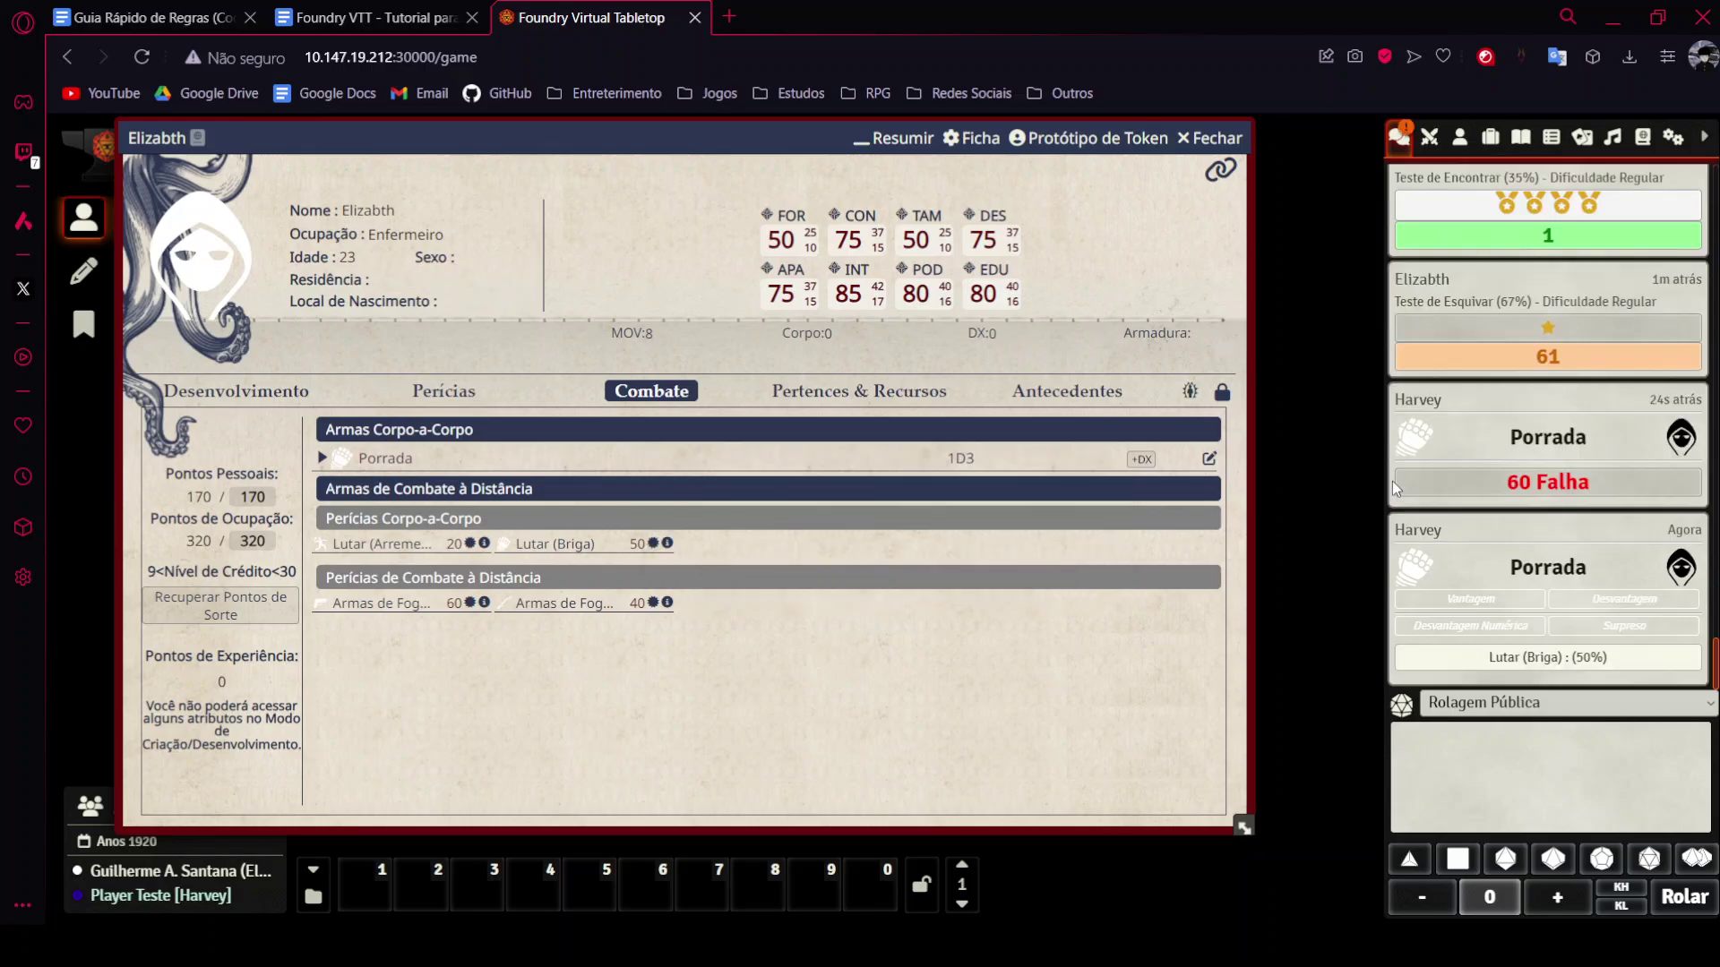
pyautogui.click(1630, 661)
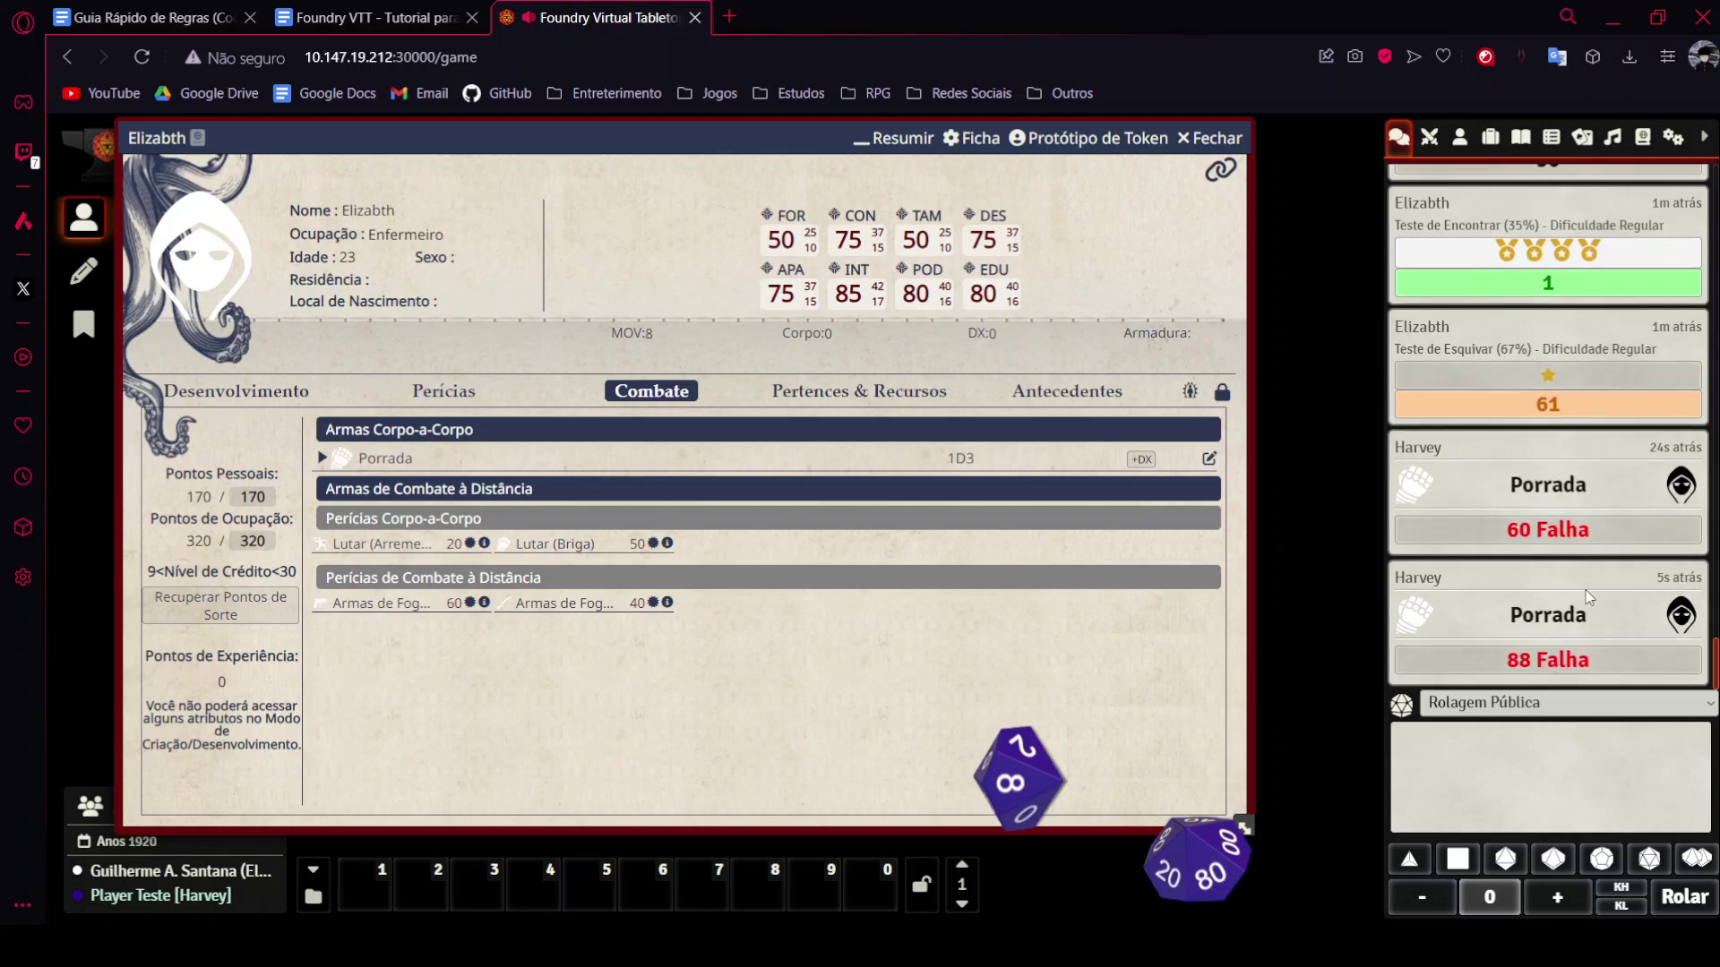
pyautogui.click(451, 458)
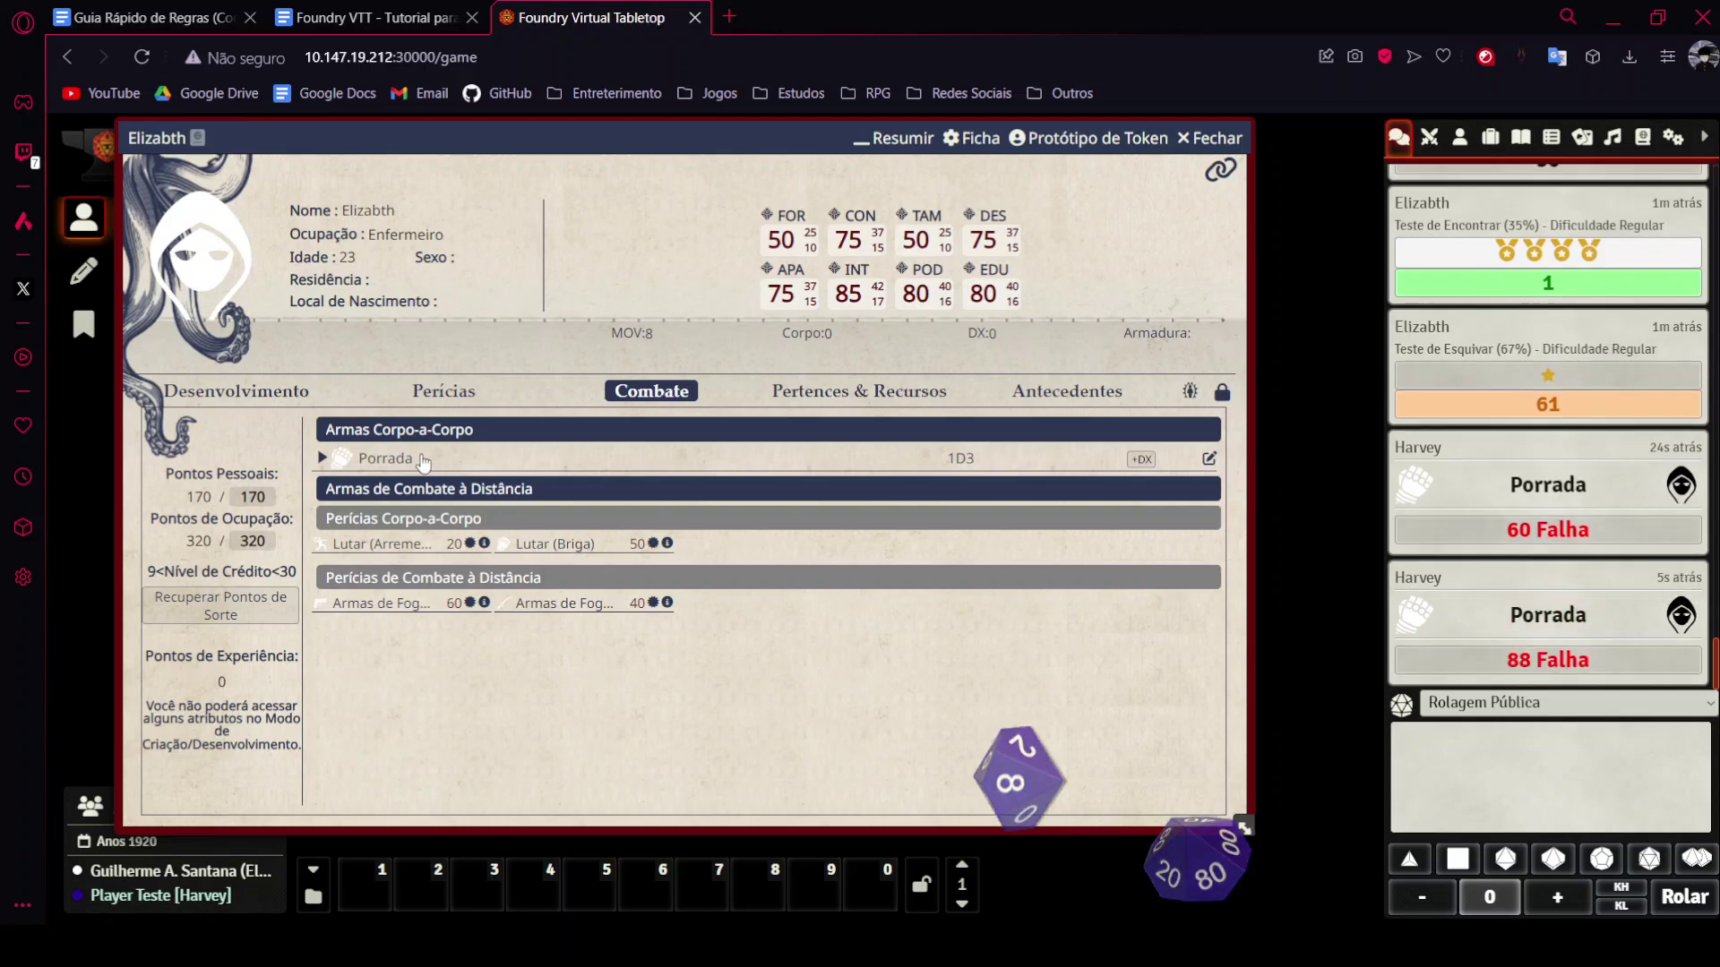
pyautogui.click(976, 548)
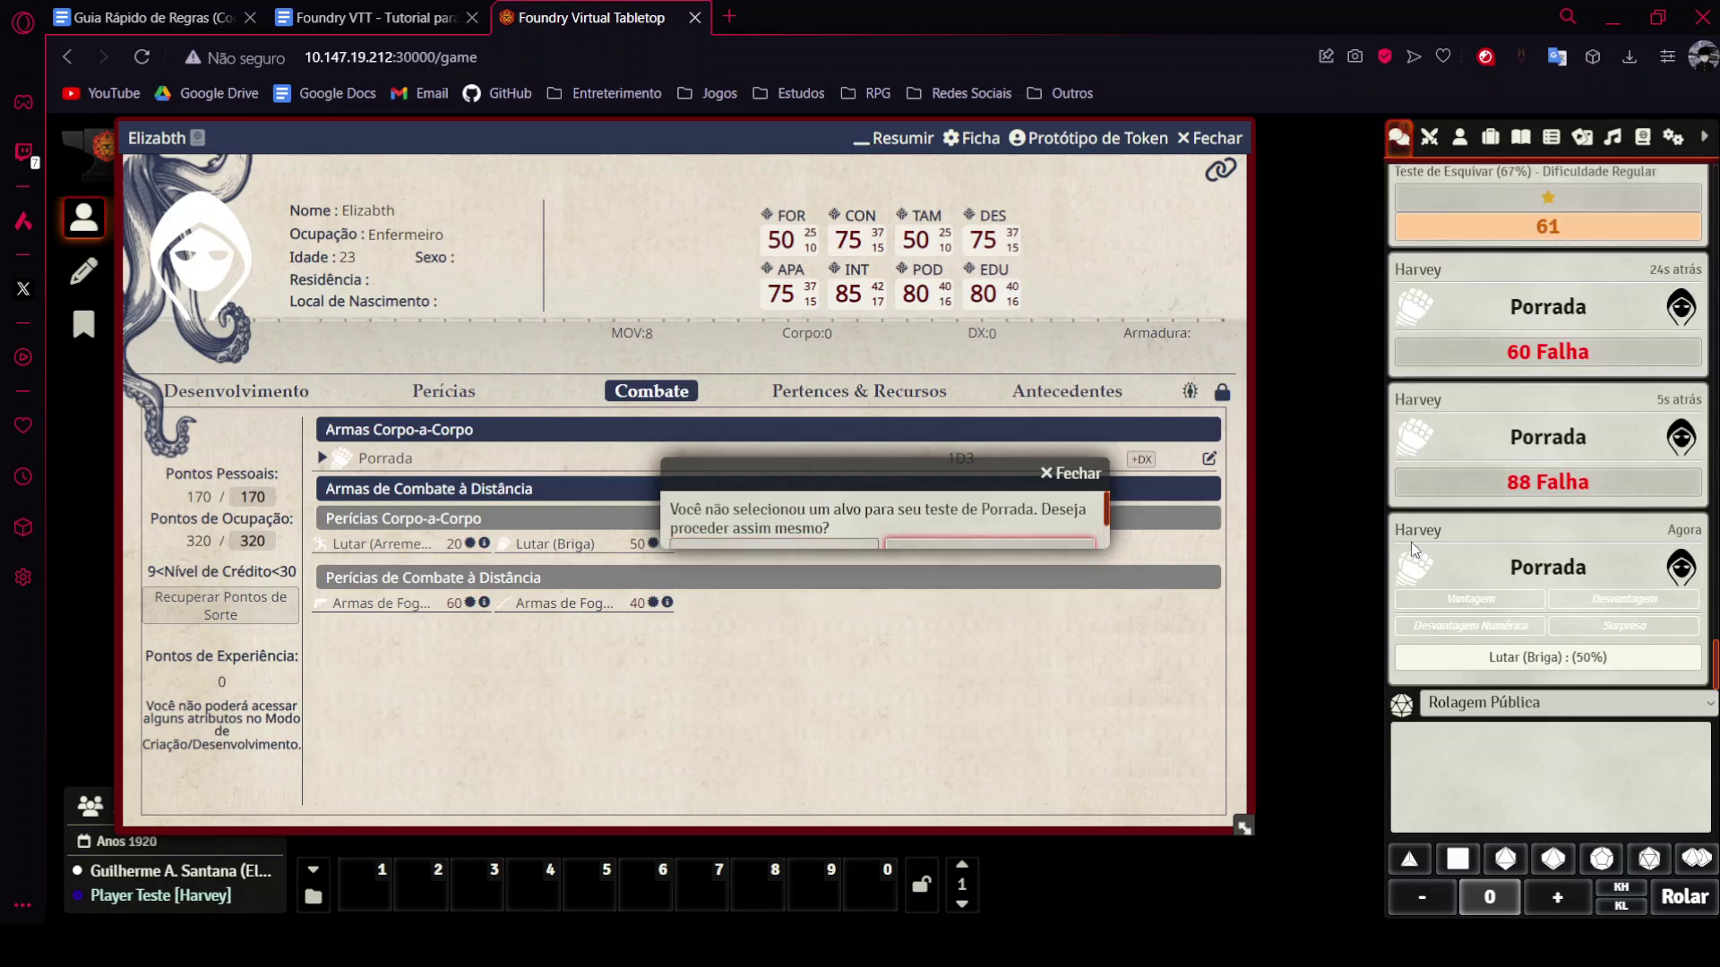
pyautogui.click(1628, 662)
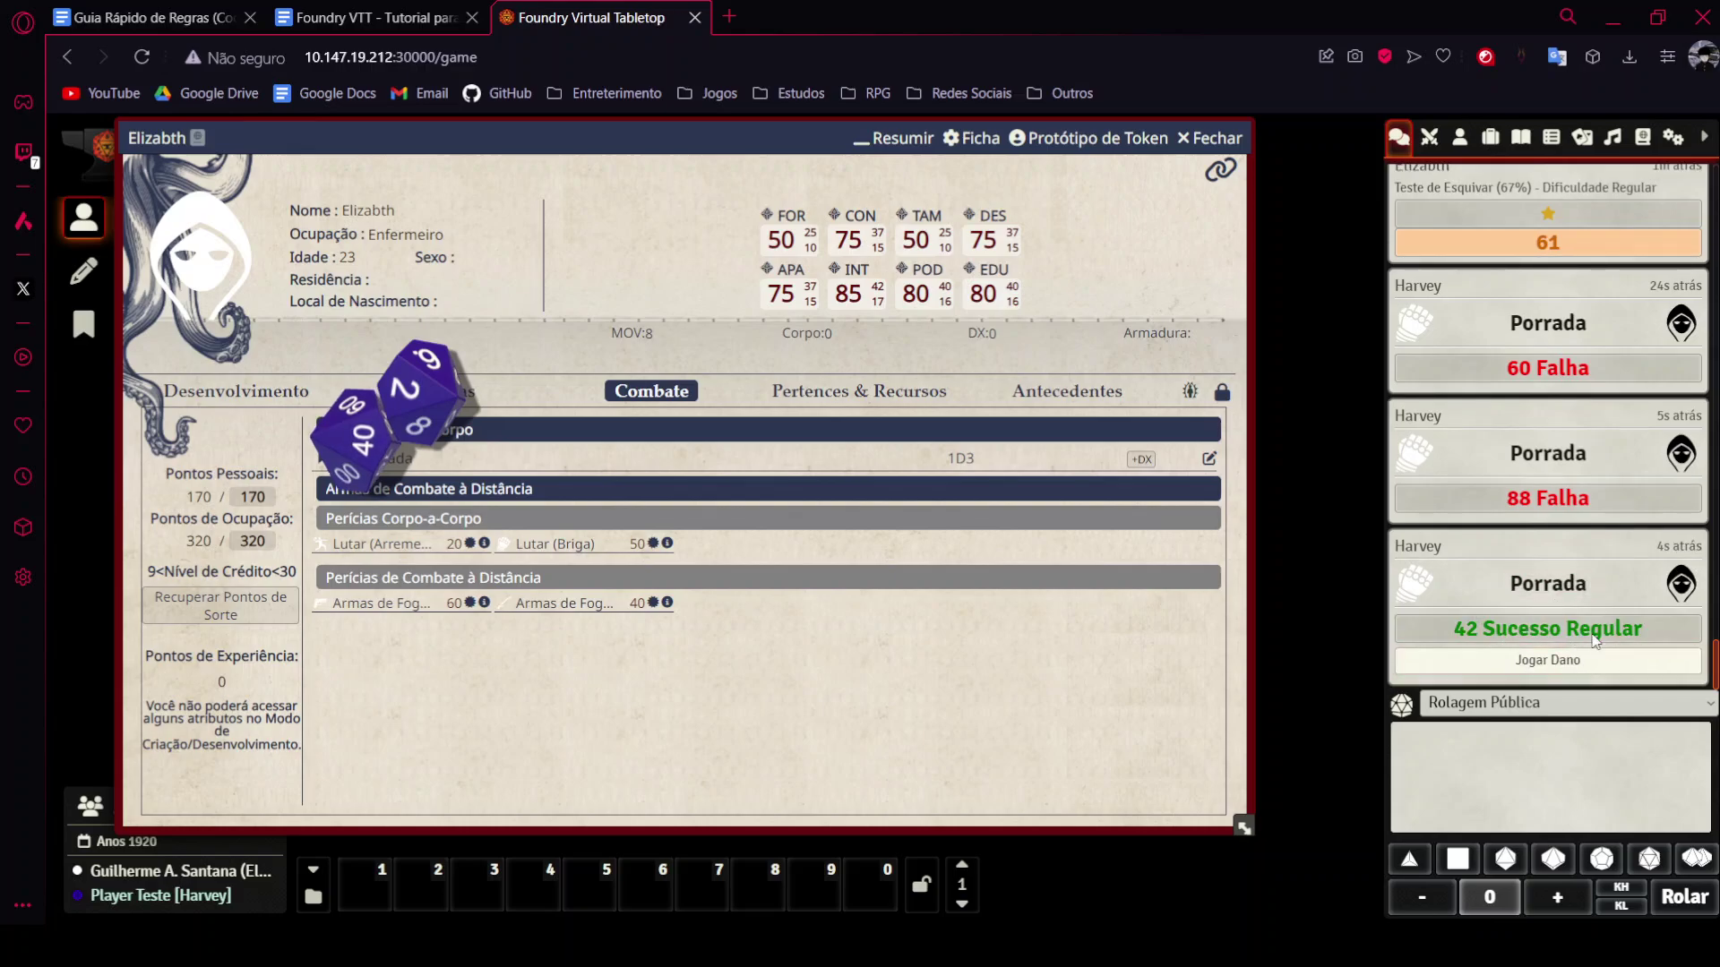
# Roll the damage for the successful Porrada attack and expand the dice breakdown in the chat.
pyautogui.click(1525, 663)
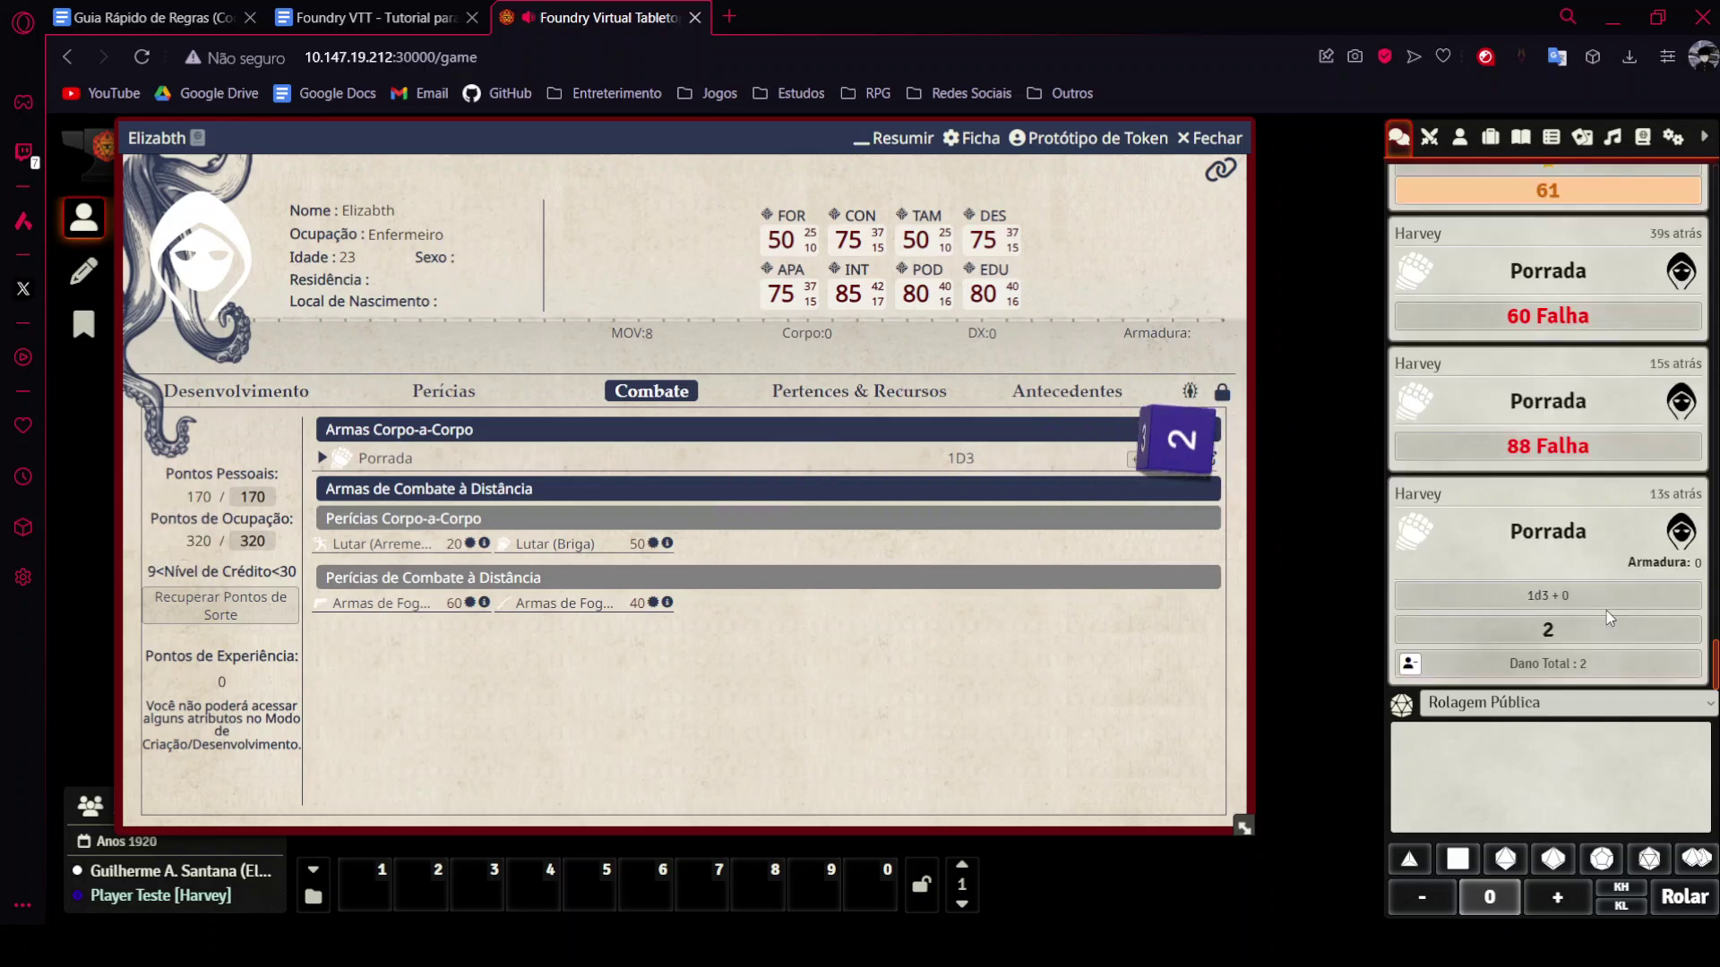
pyautogui.click(1576, 626)
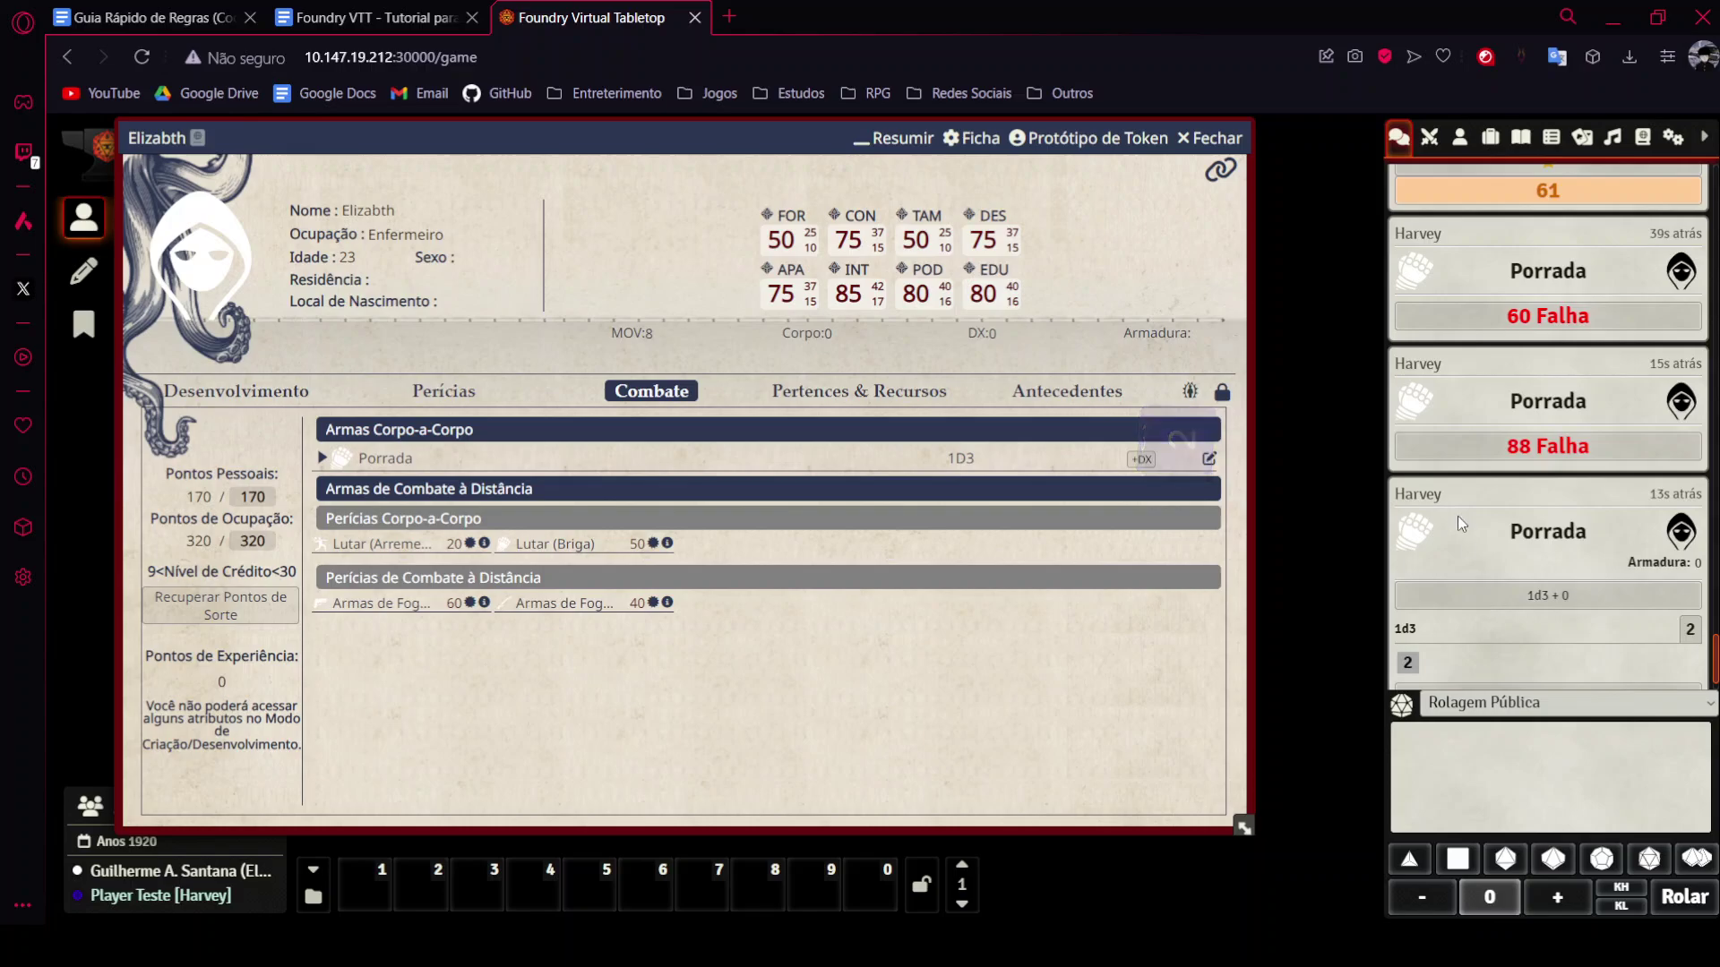
pyautogui.scroll(-1, 1458, 516)
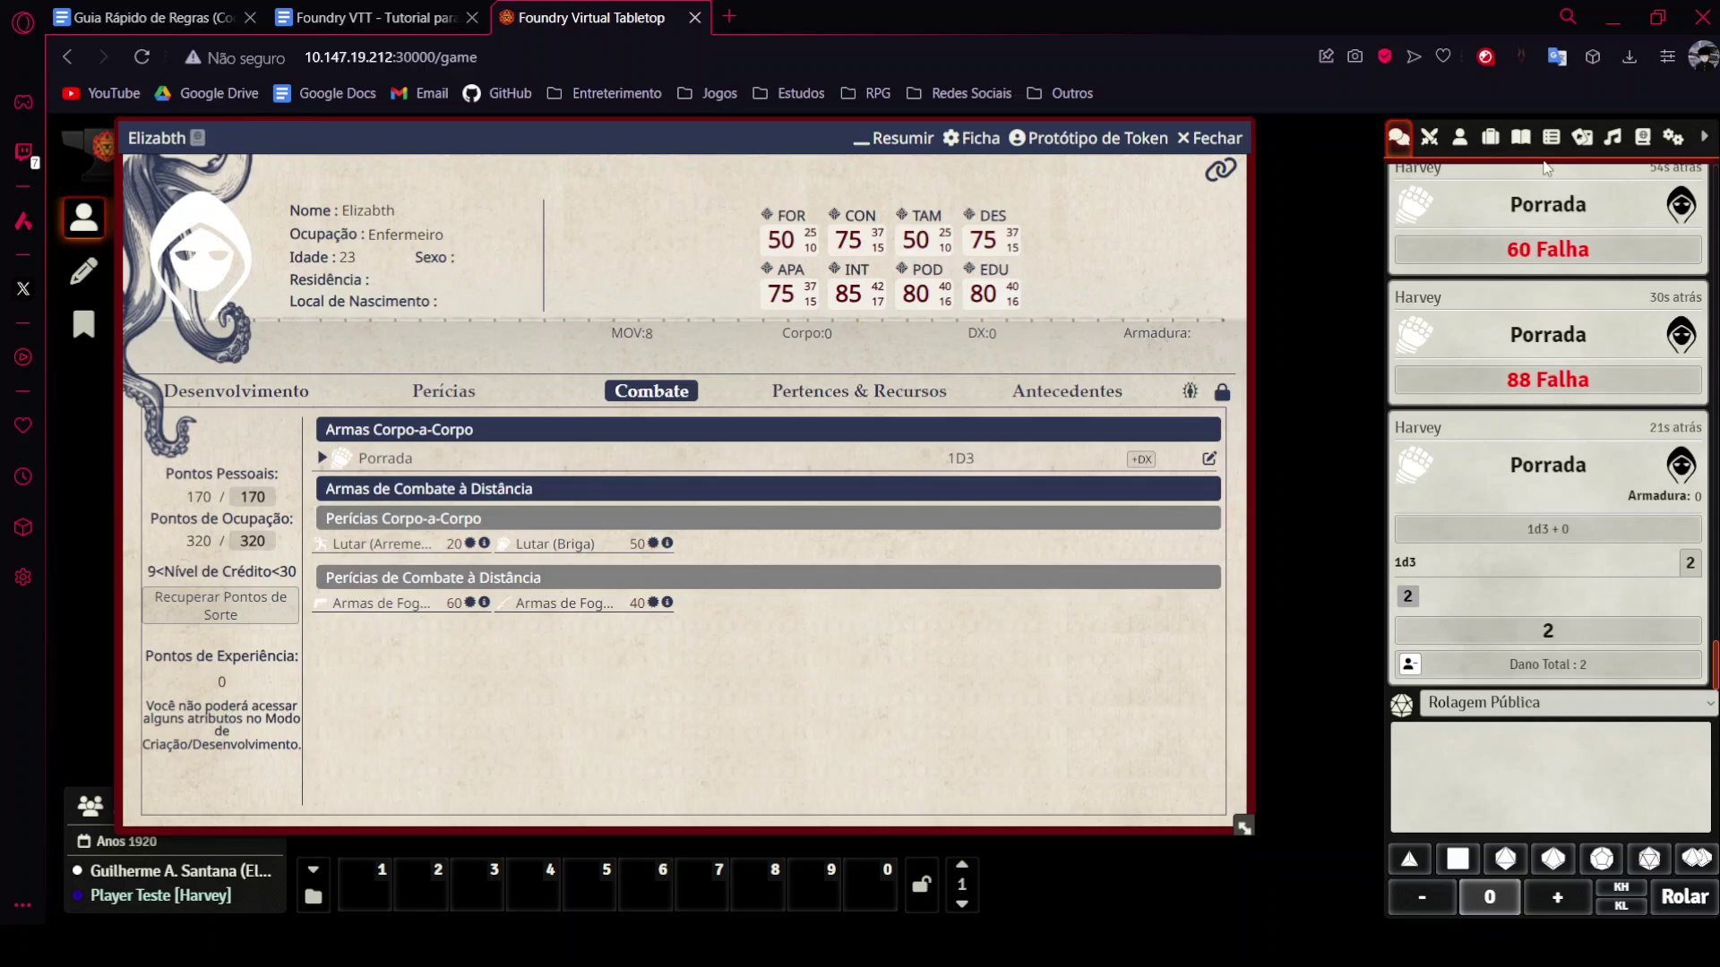
# Bring up the world's item list and collapse the Ocupações folder.
pyautogui.click(1487, 138)
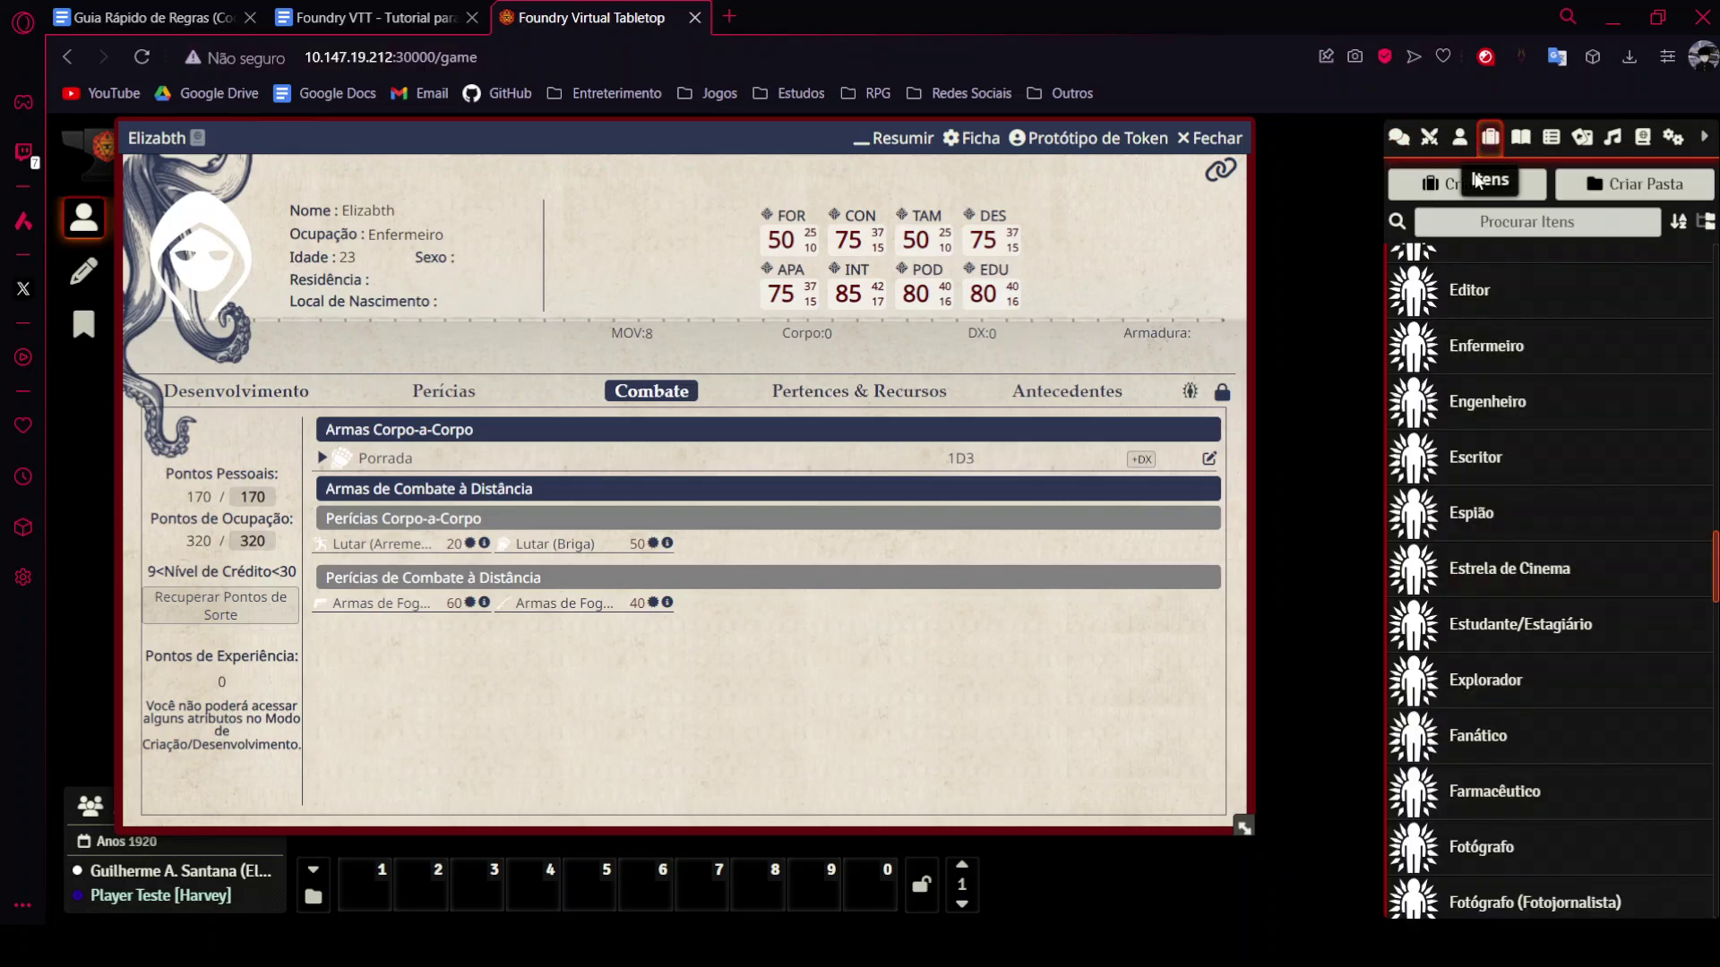
pyautogui.scroll(5, 1550, 396)
pyautogui.scroll(5, 1541, 390)
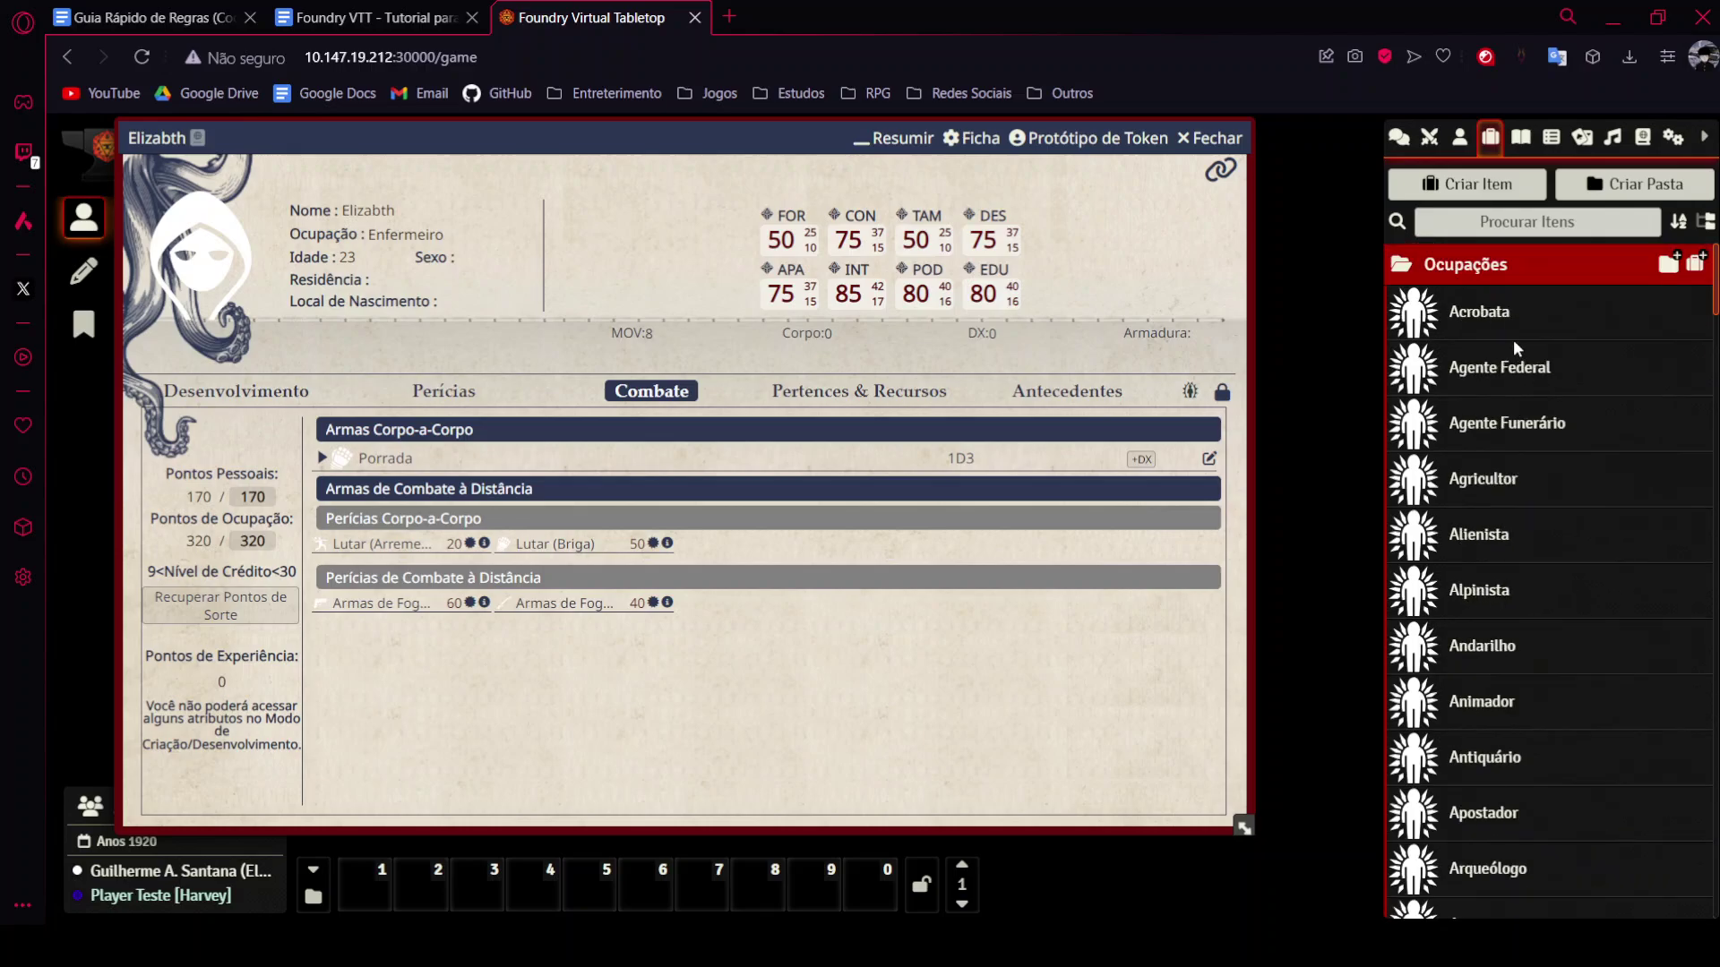
pyautogui.click(1505, 263)
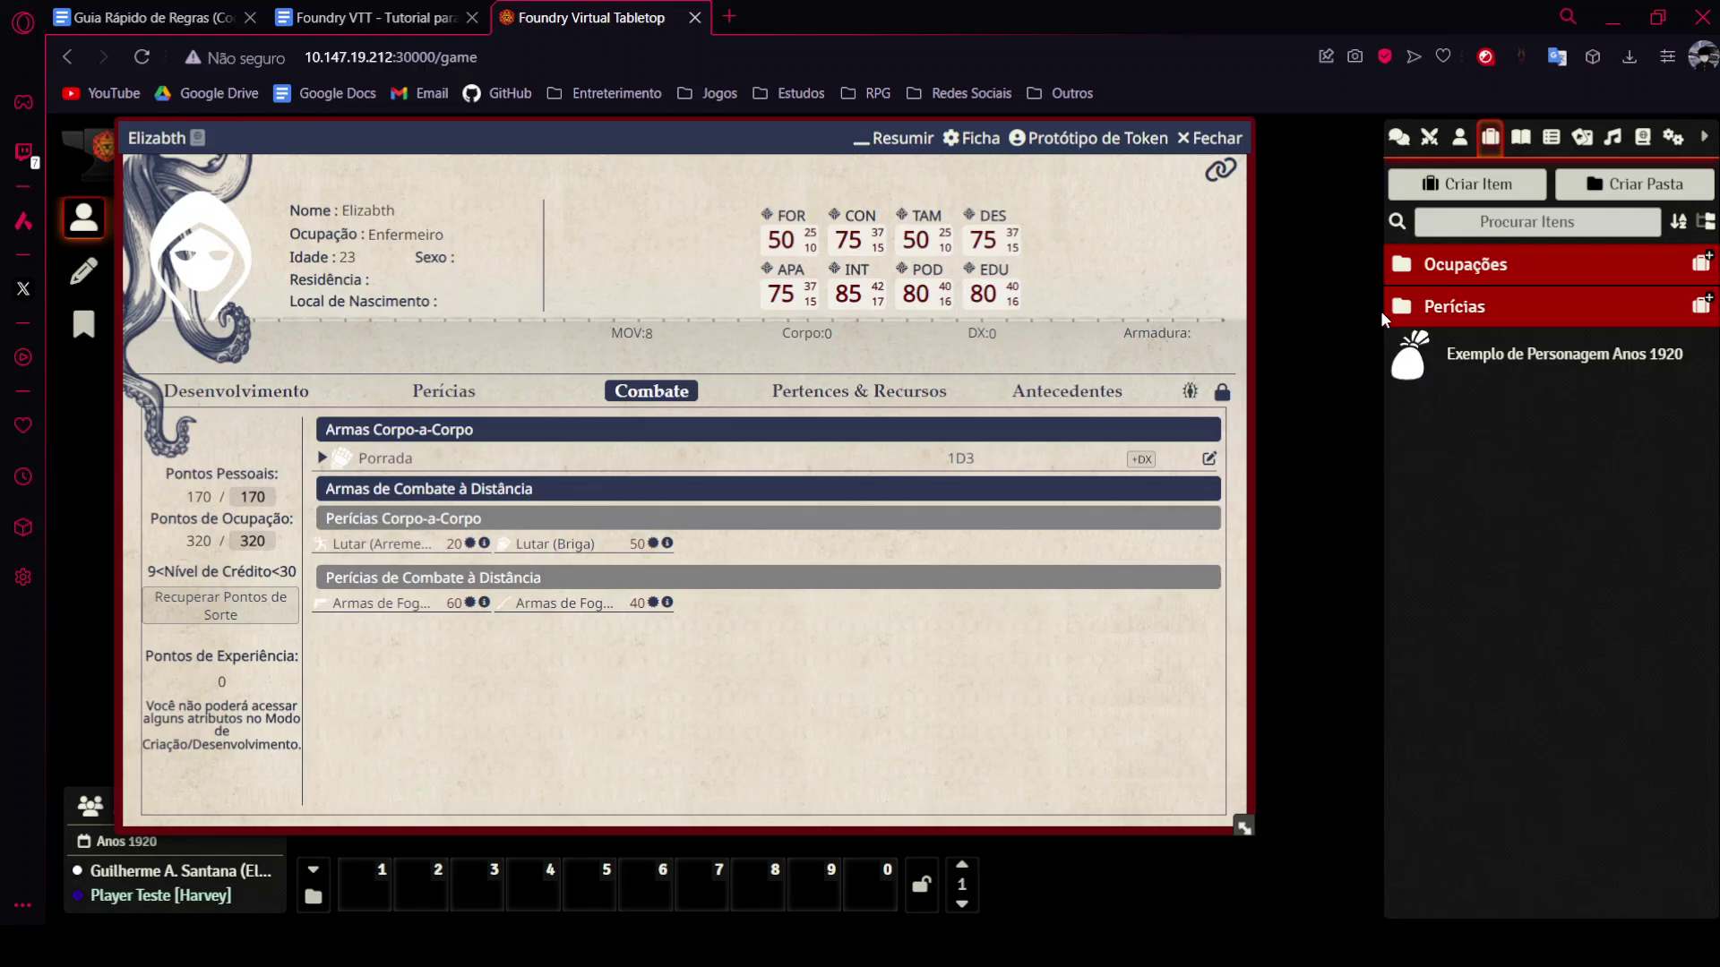
pyautogui.click(1460, 136)
pyautogui.click(1491, 136)
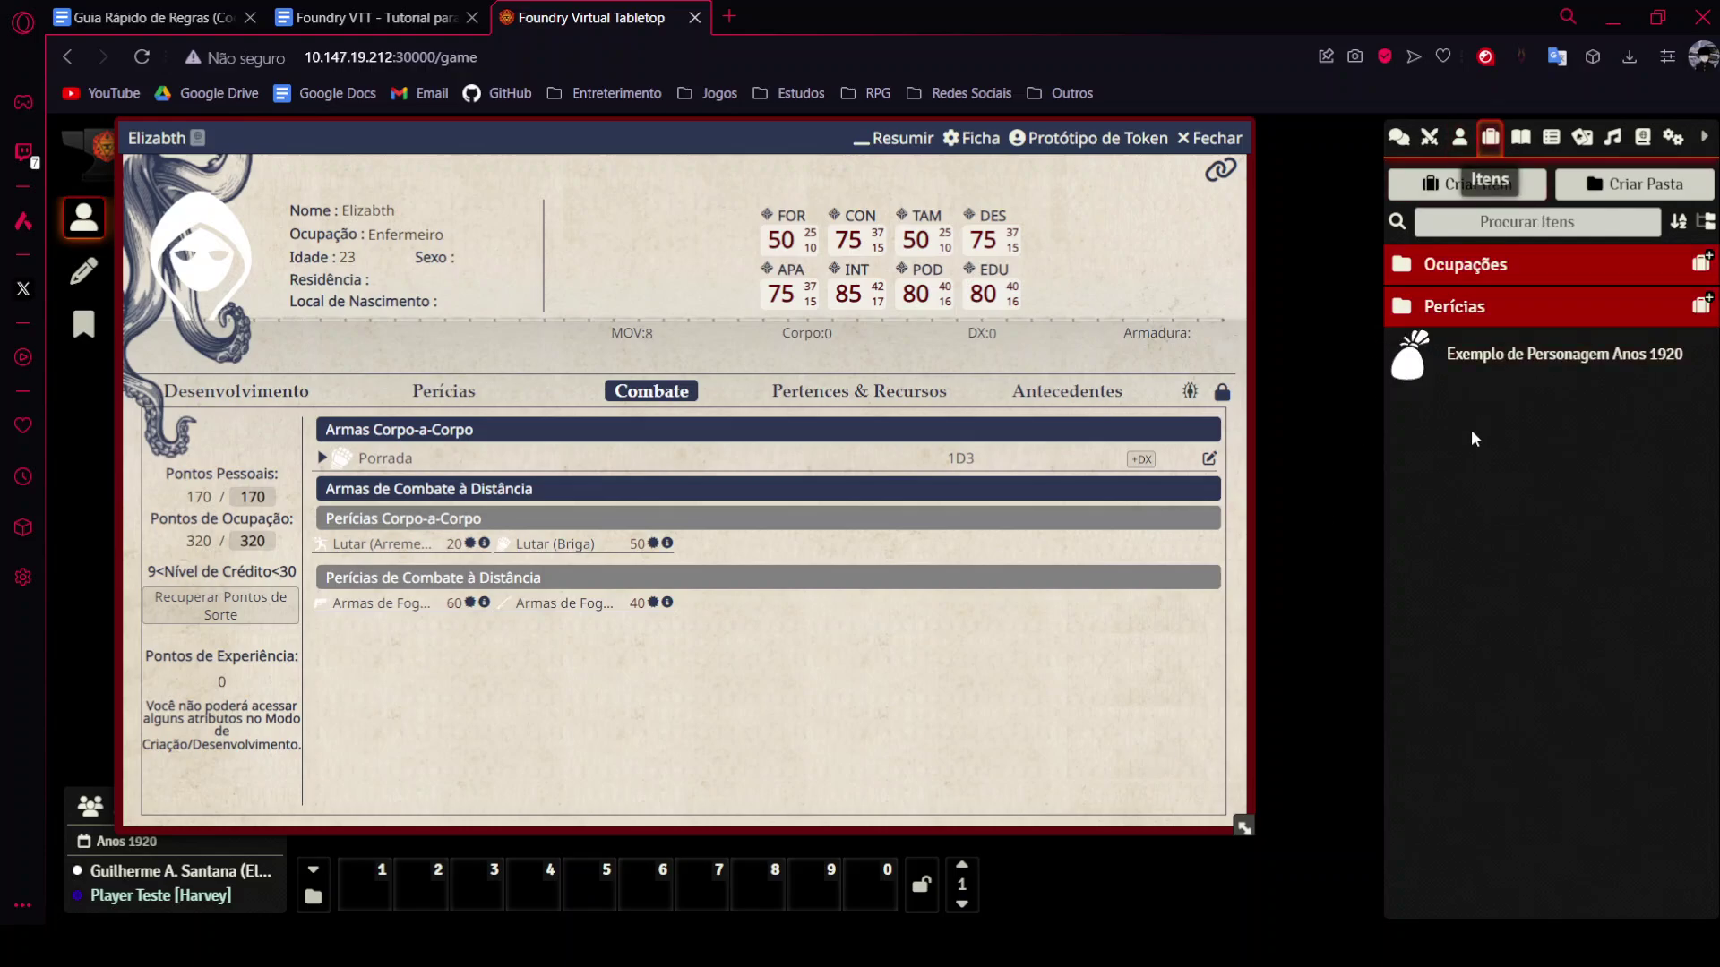